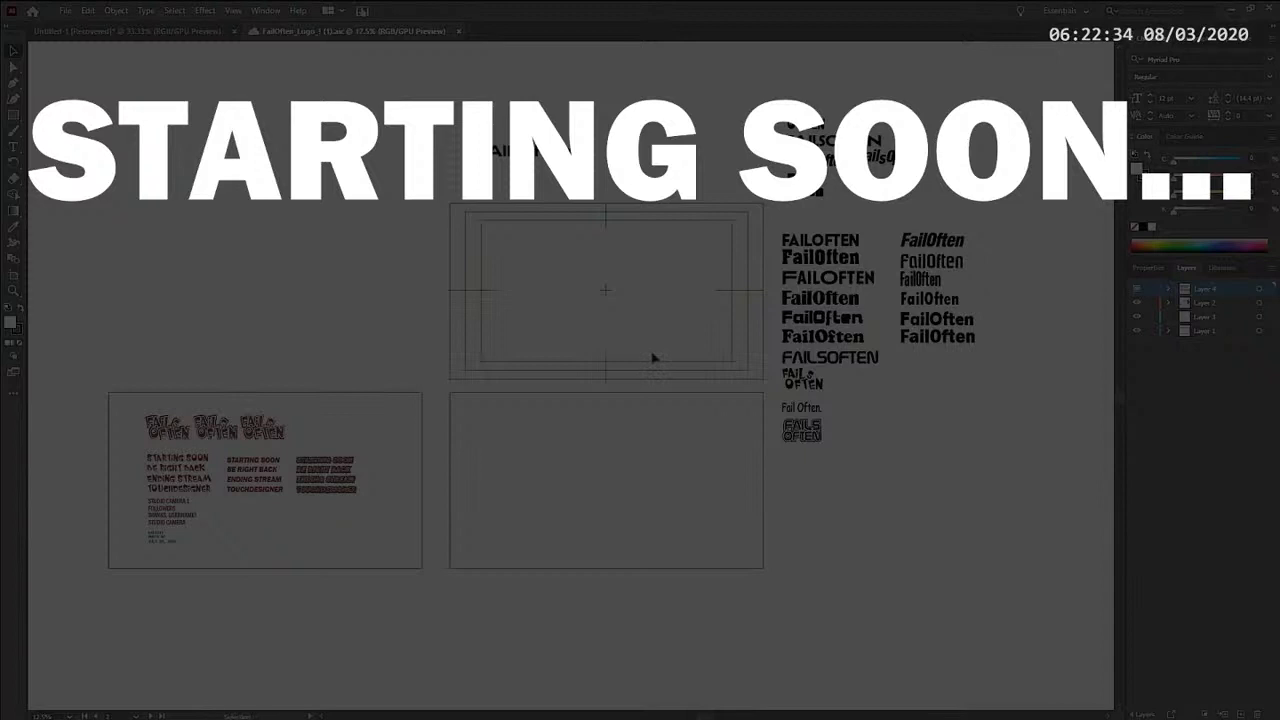
- Create a new blank document from the Letter preset in landscape orientation
key(ctrl+n)
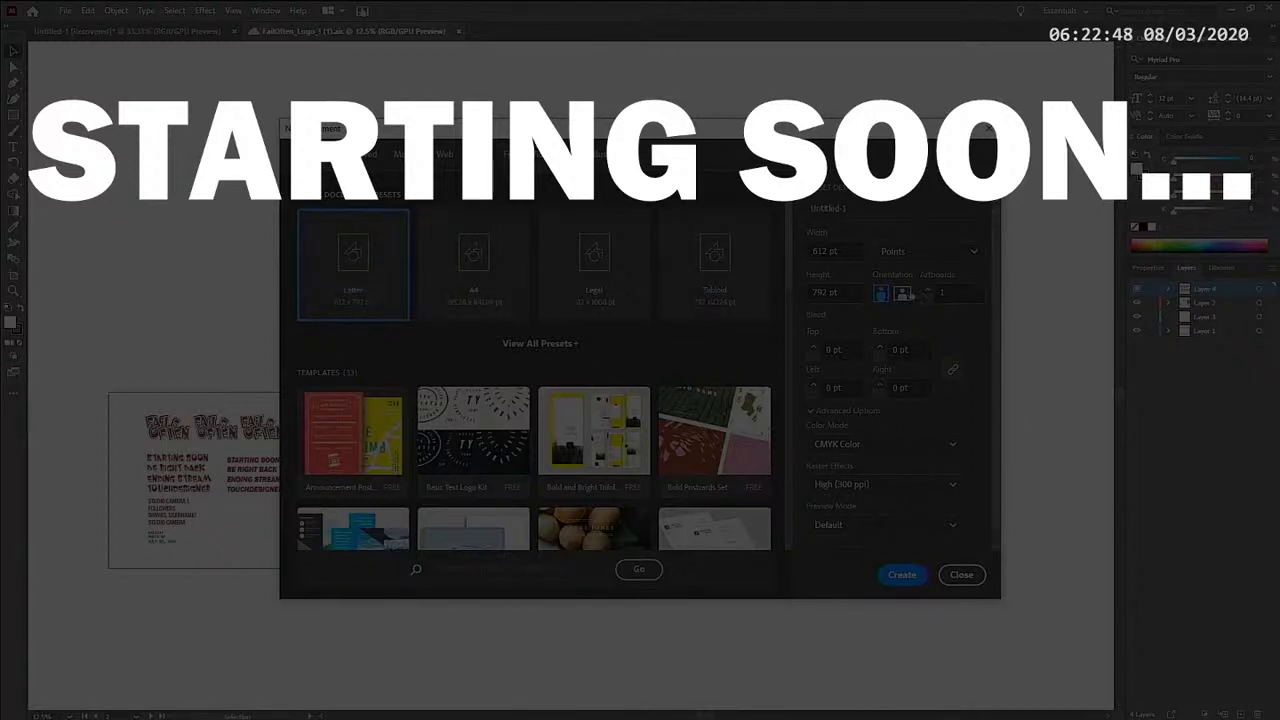
click(903, 294)
click(906, 578)
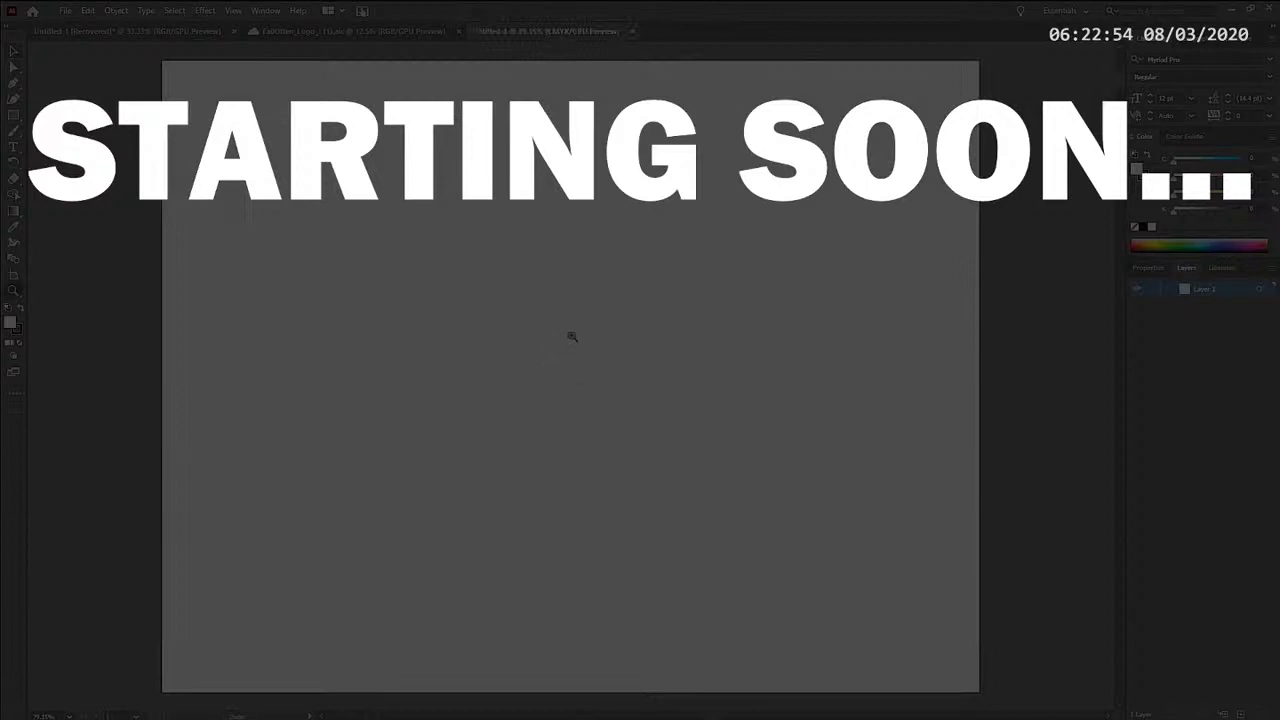
alt+click(572, 337)
drag(577, 310, 576, 284)
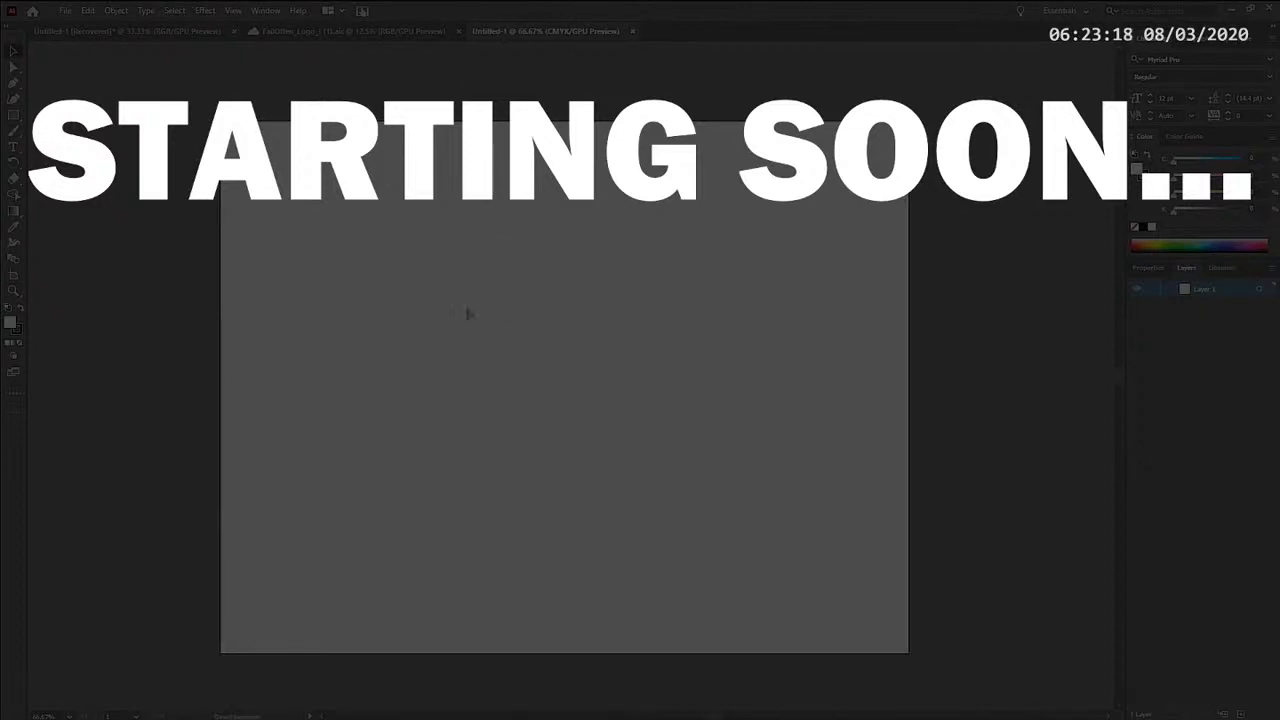
- Save the new document to cloud documents under the name hoaxgallery_logo
key(ctrl+s)
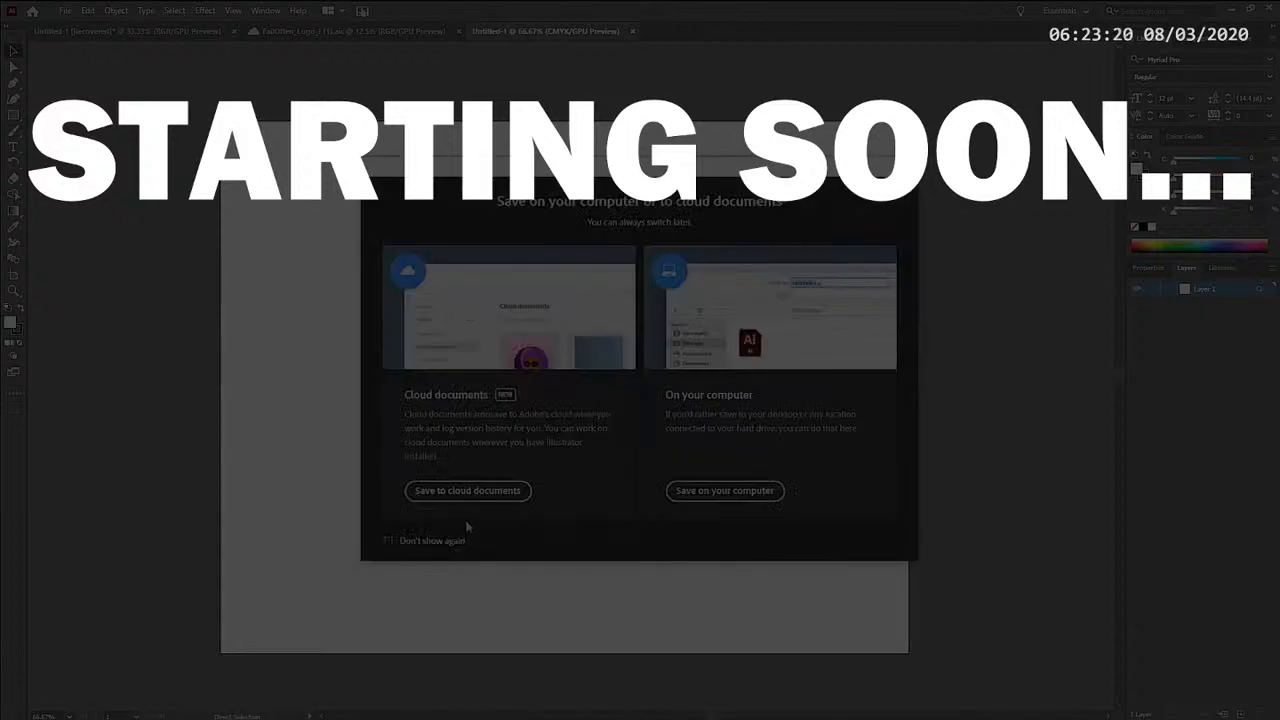
click(468, 491)
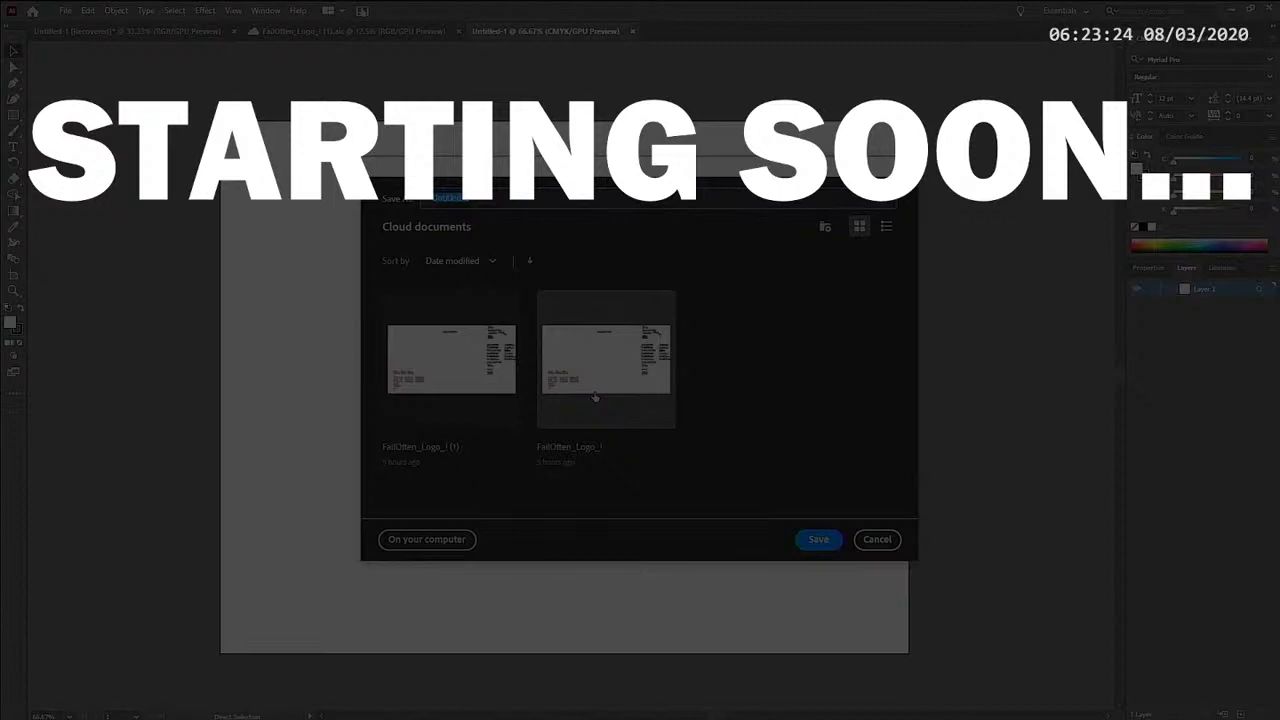
text(Quadgallery_logo)
key(Return)
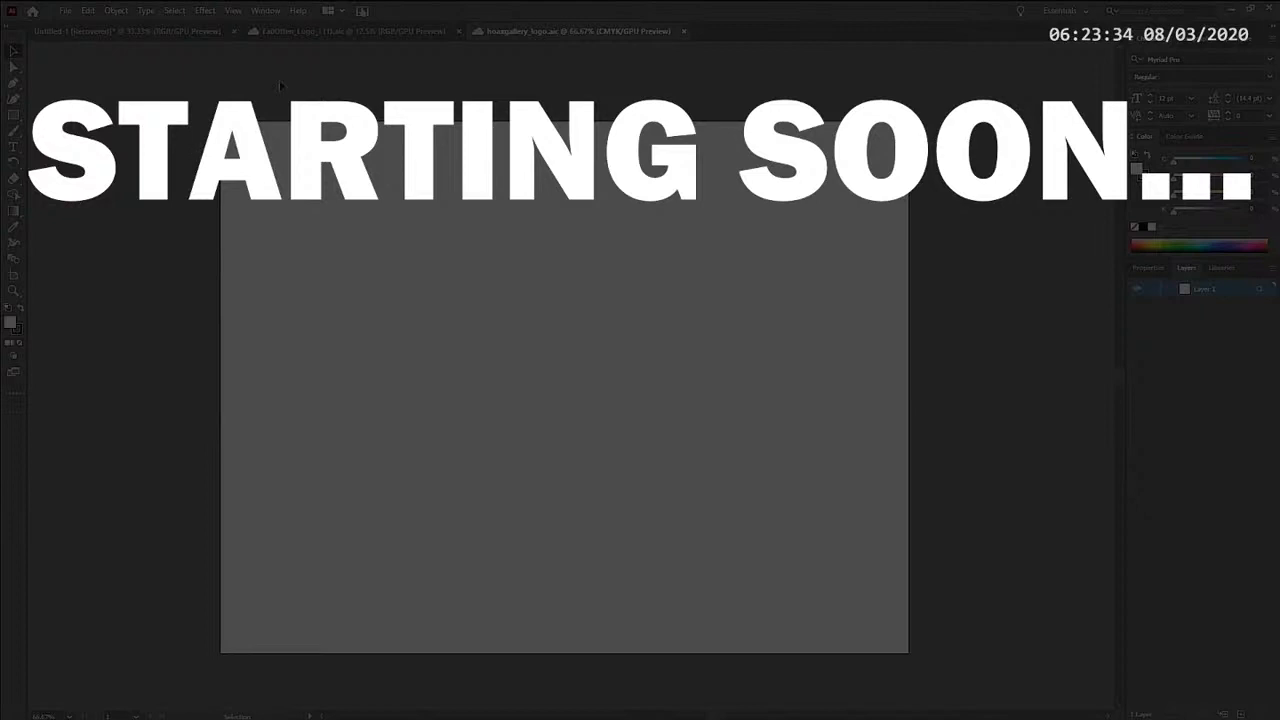
- View the open FailOften logo document and return to the hoaxgallery_logo document
click(361, 32)
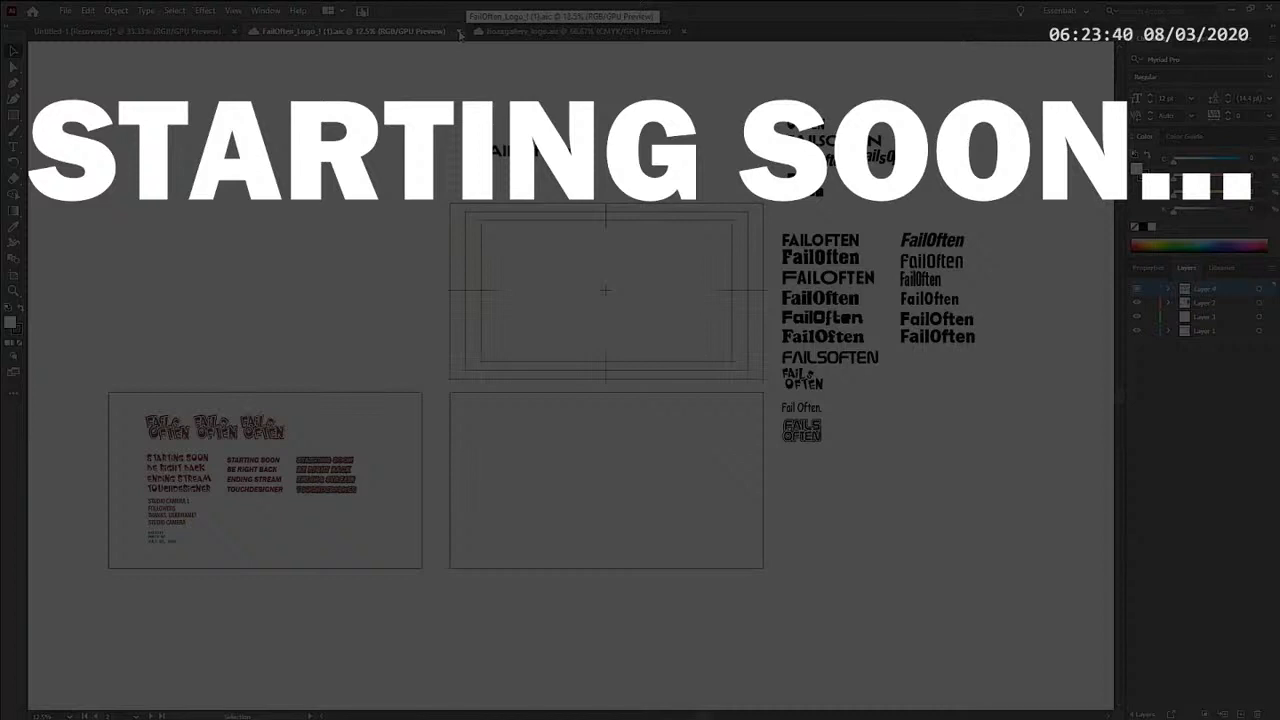
click(490, 35)
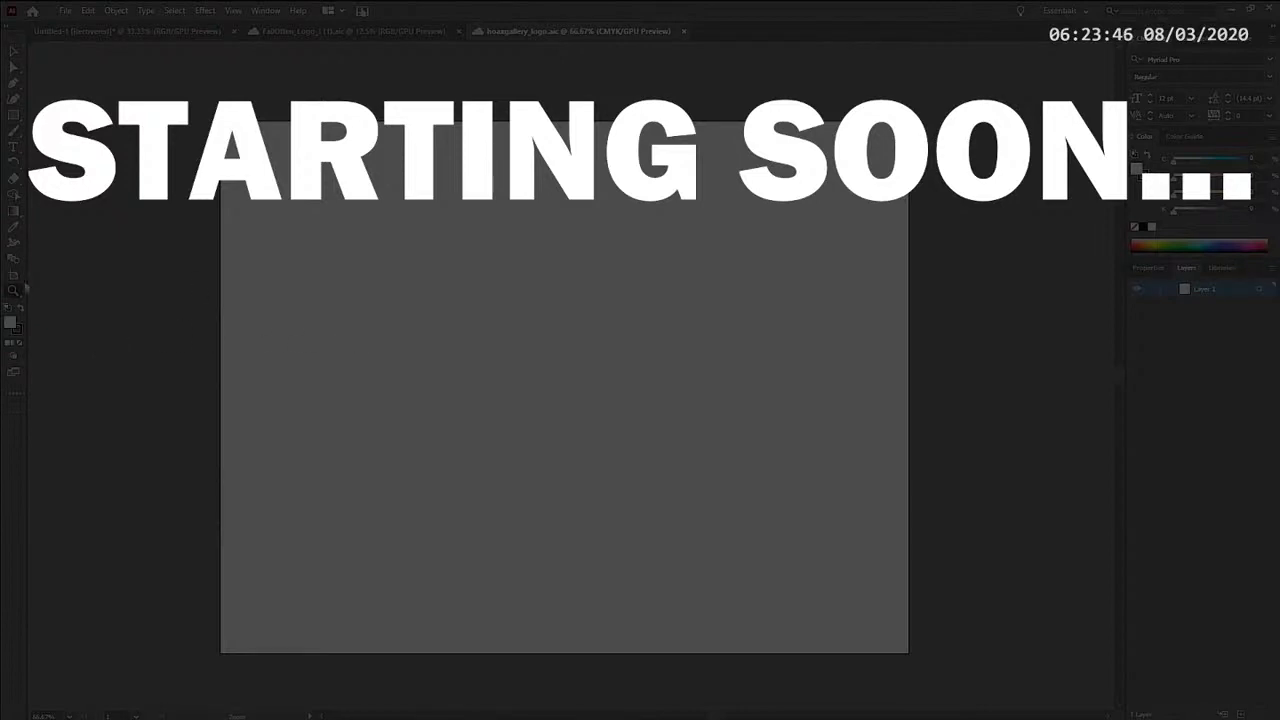
- Try to duplicate the artboard beside the original, and undo the copy
click(250, 316)
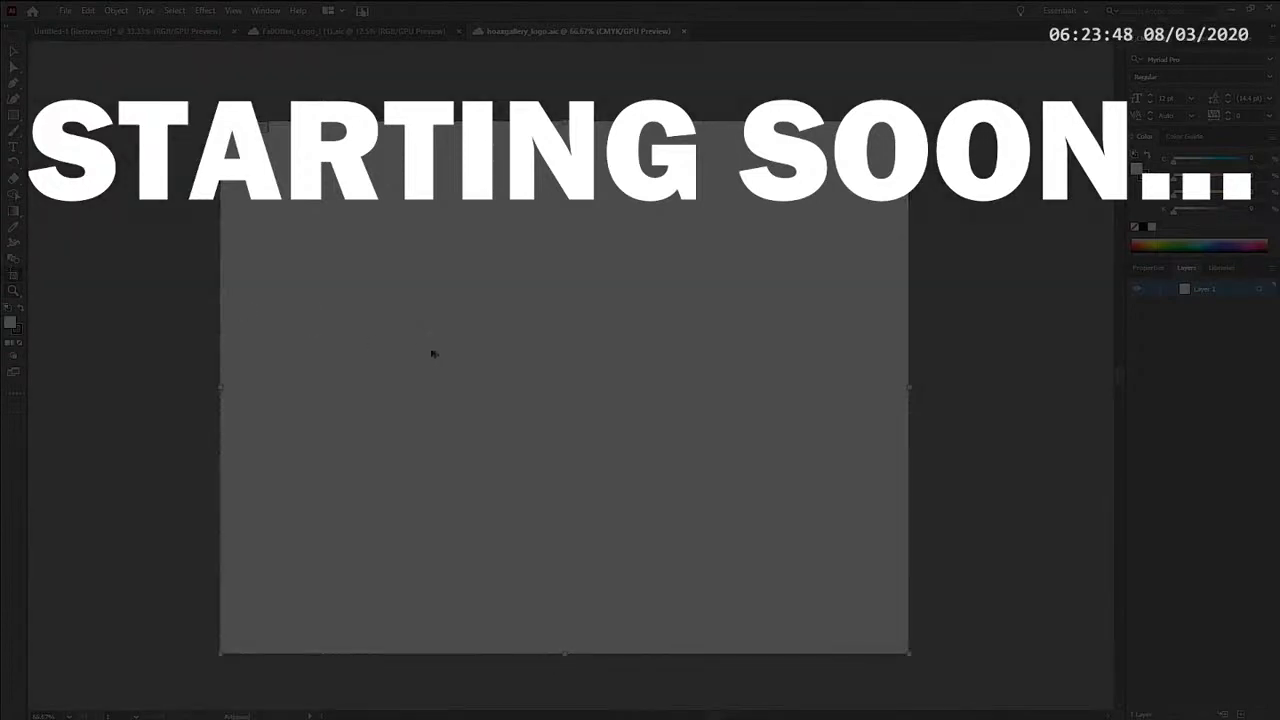
mouse_move(433, 354)
mouse_down()
mouse_move(1124, 356)
mouse_move(1062, 342)
mouse_up()
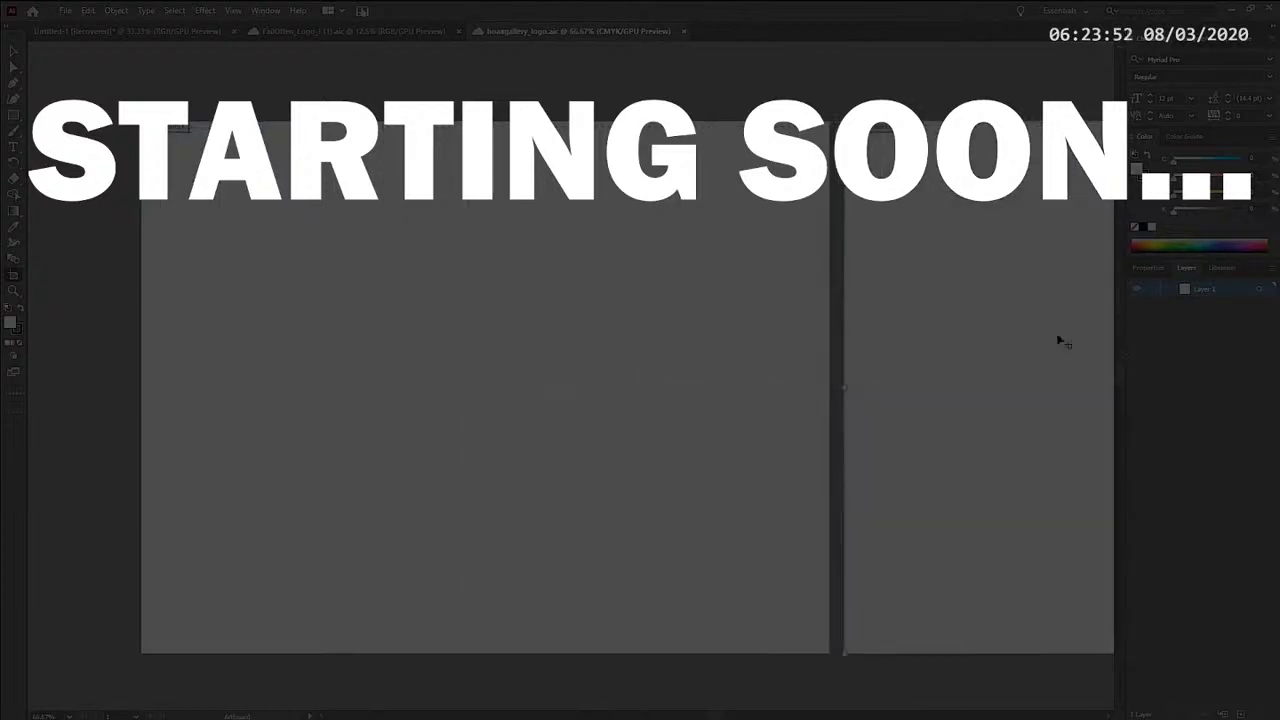
key(v)
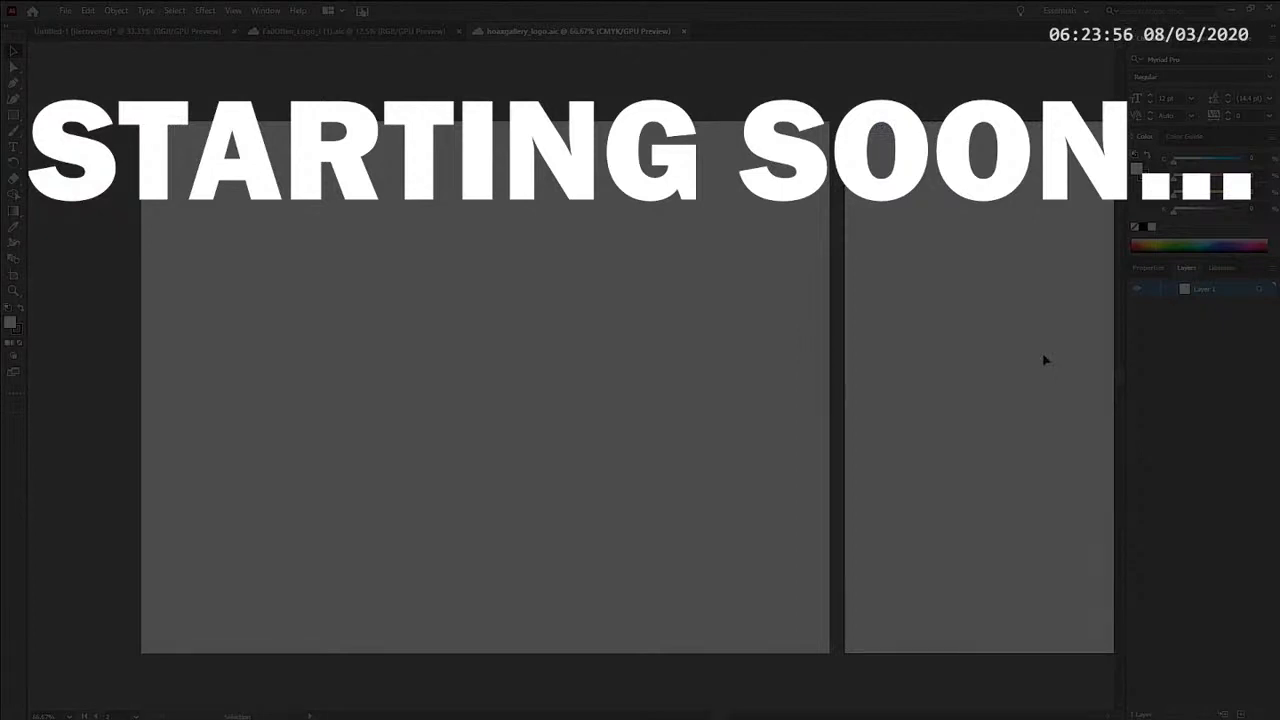
key(ctrl+z)
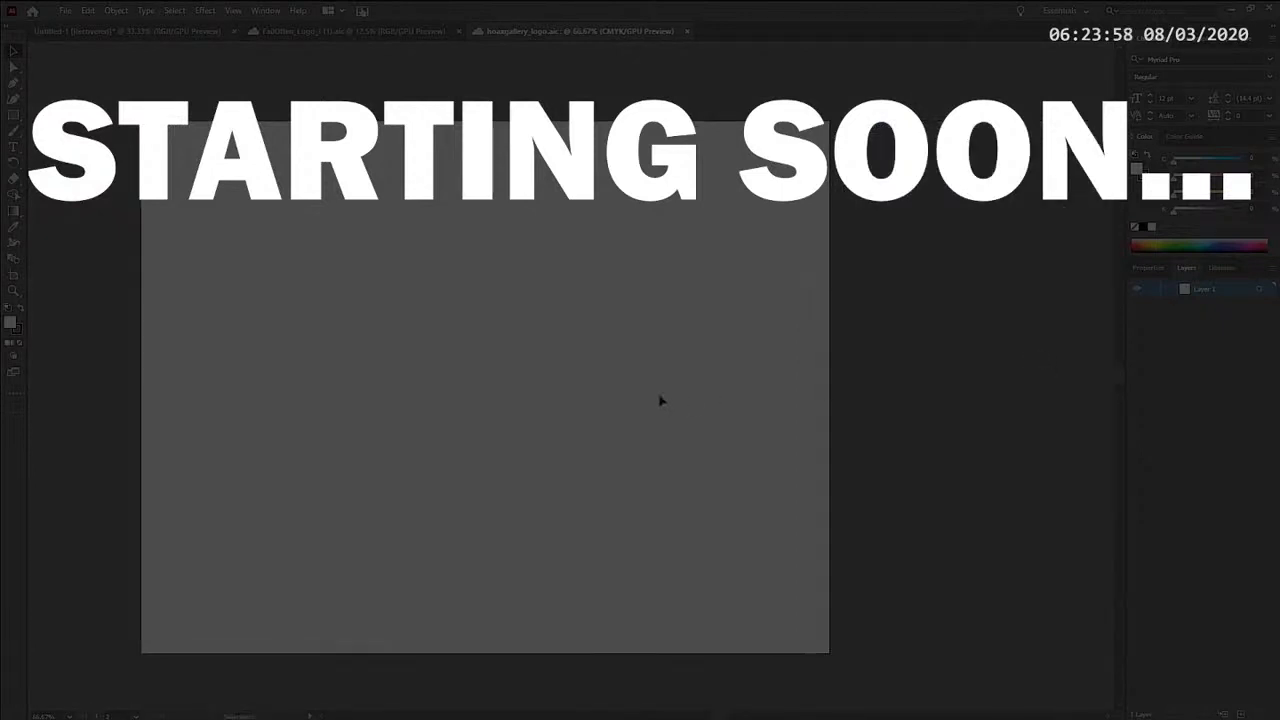
key(ctrl+minus)
drag(600, 383, 644, 376)
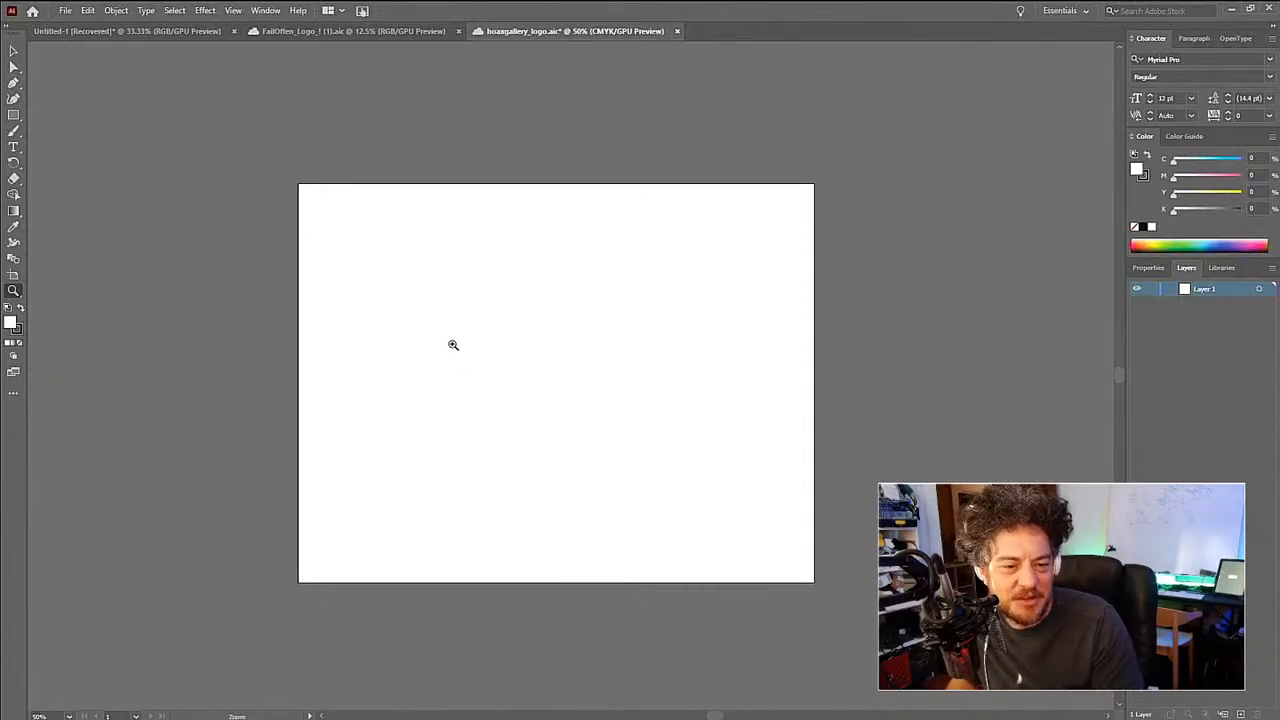
- Make another duplicate of the empty artboard to the right of the original, and undo that duplication
key(v)
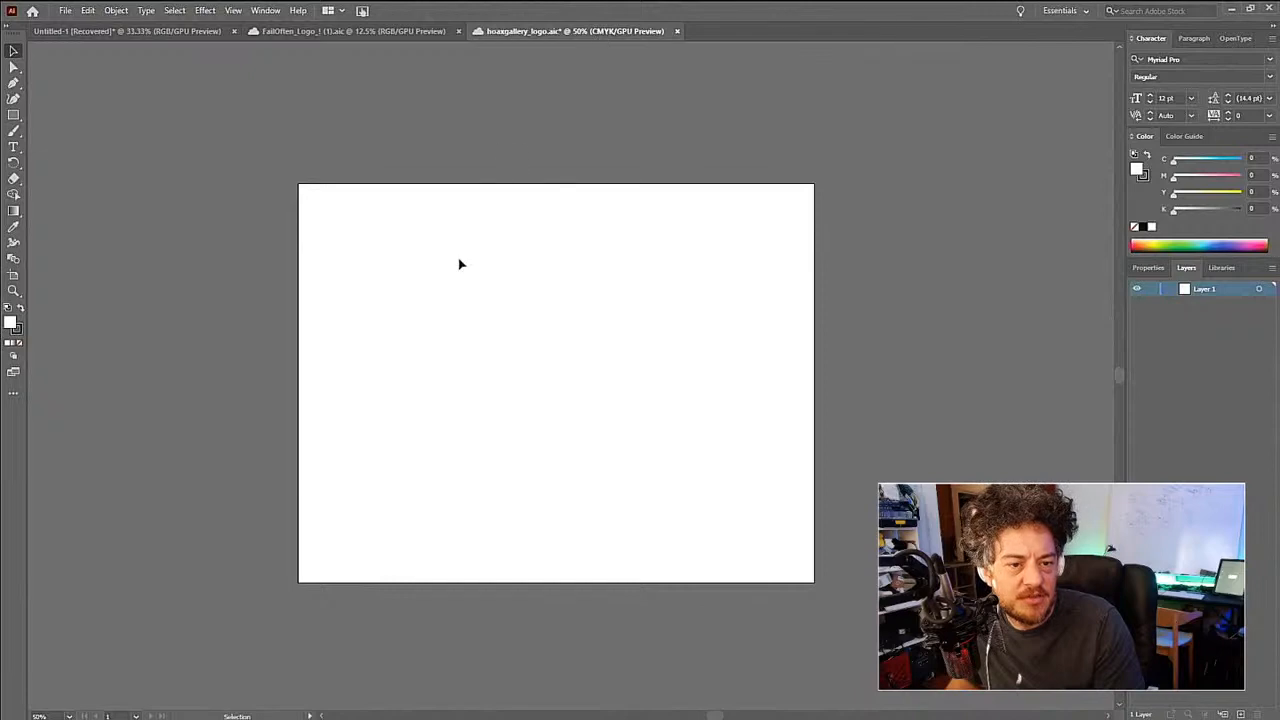
key(z)
drag(517, 354, 481, 387)
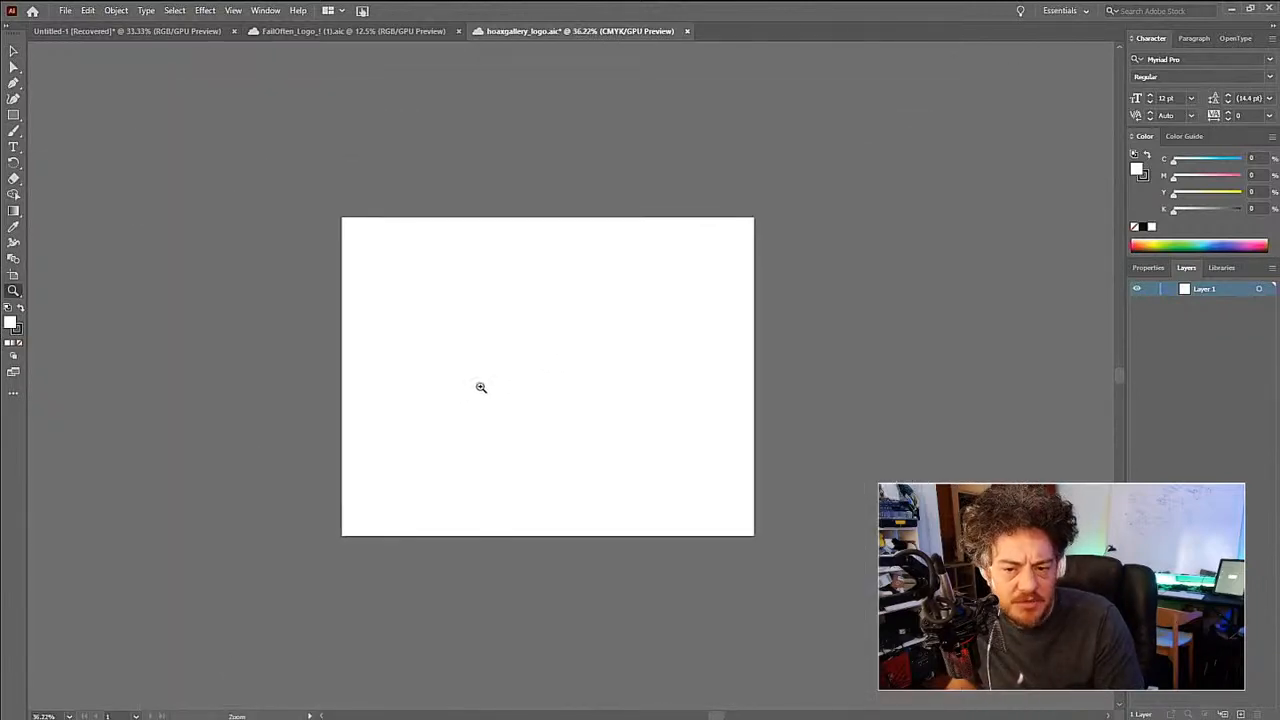
click(13, 275)
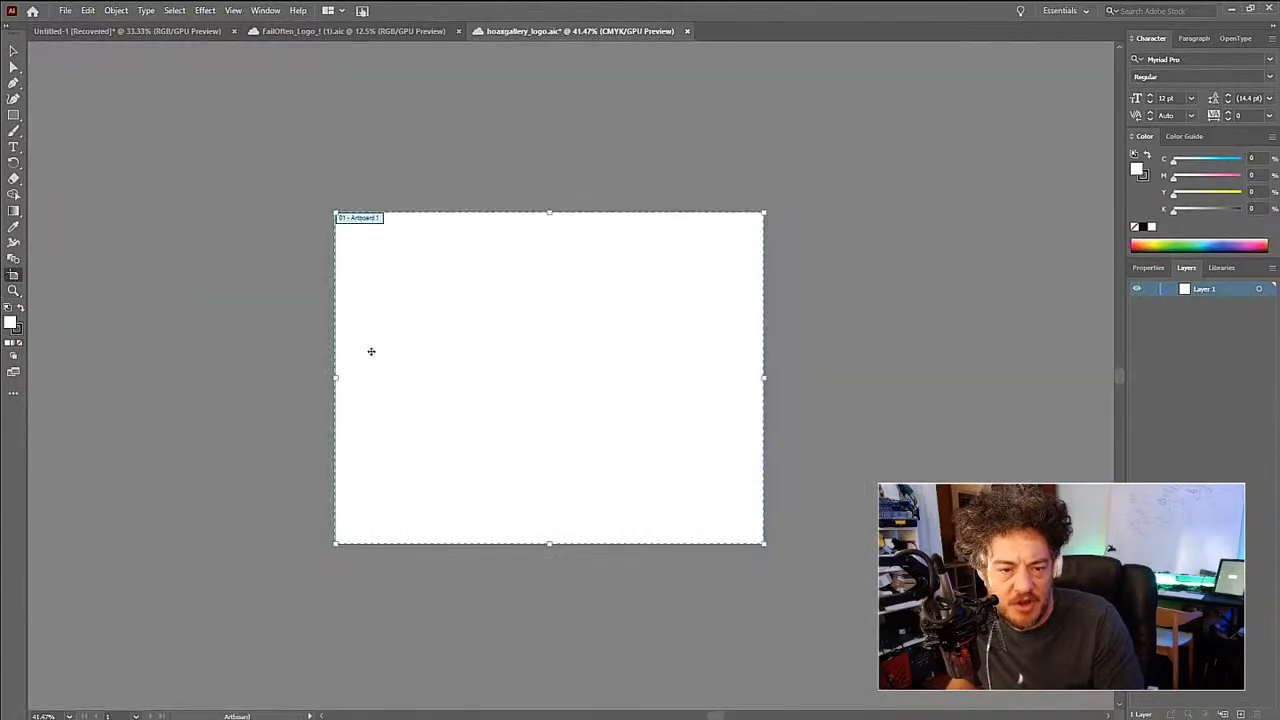
drag(374, 354, 581, 386)
key(v)
key(z)
alt+click(549, 393)
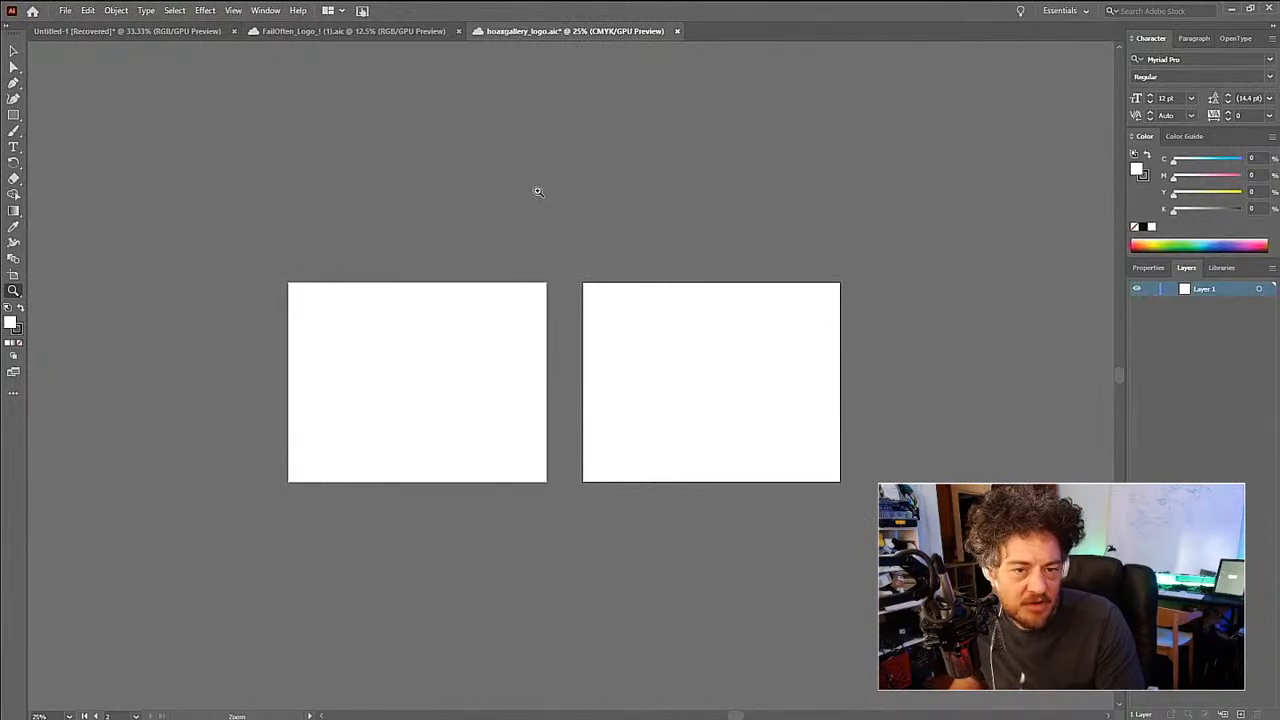
key(ctrl+z)
drag(466, 273, 606, 281)
click(537, 373)
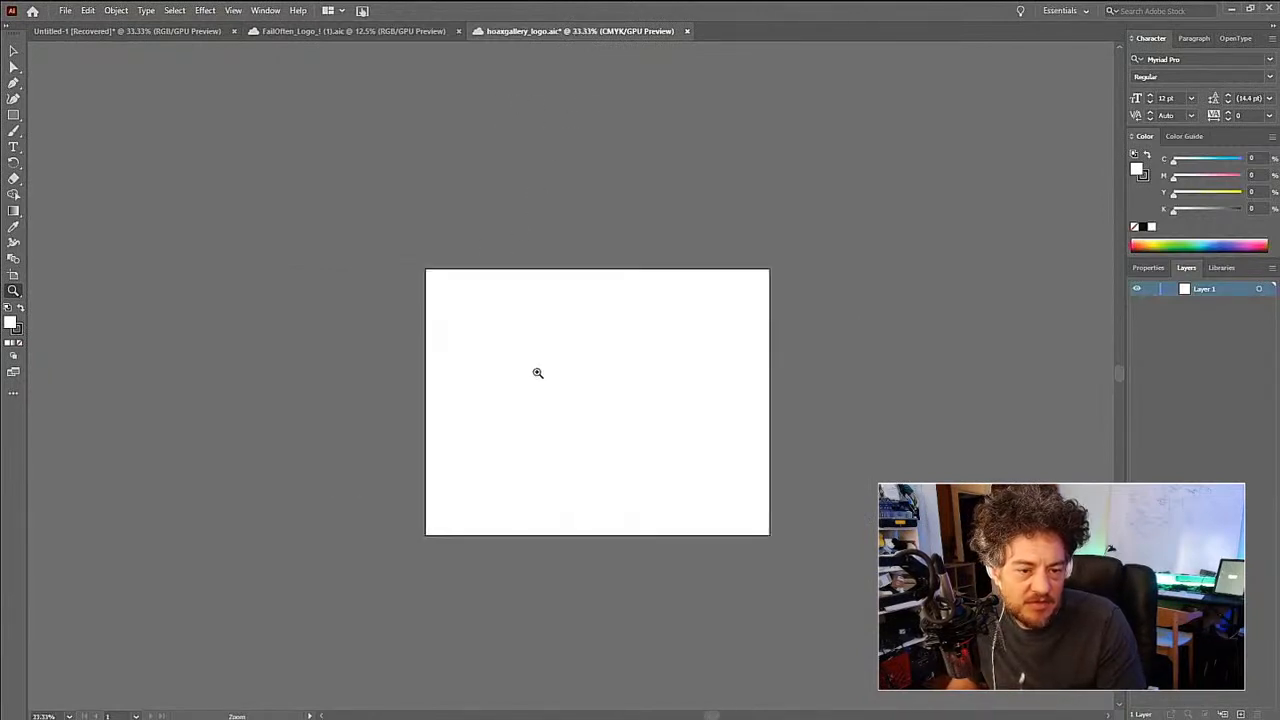
drag(543, 366, 478, 356)
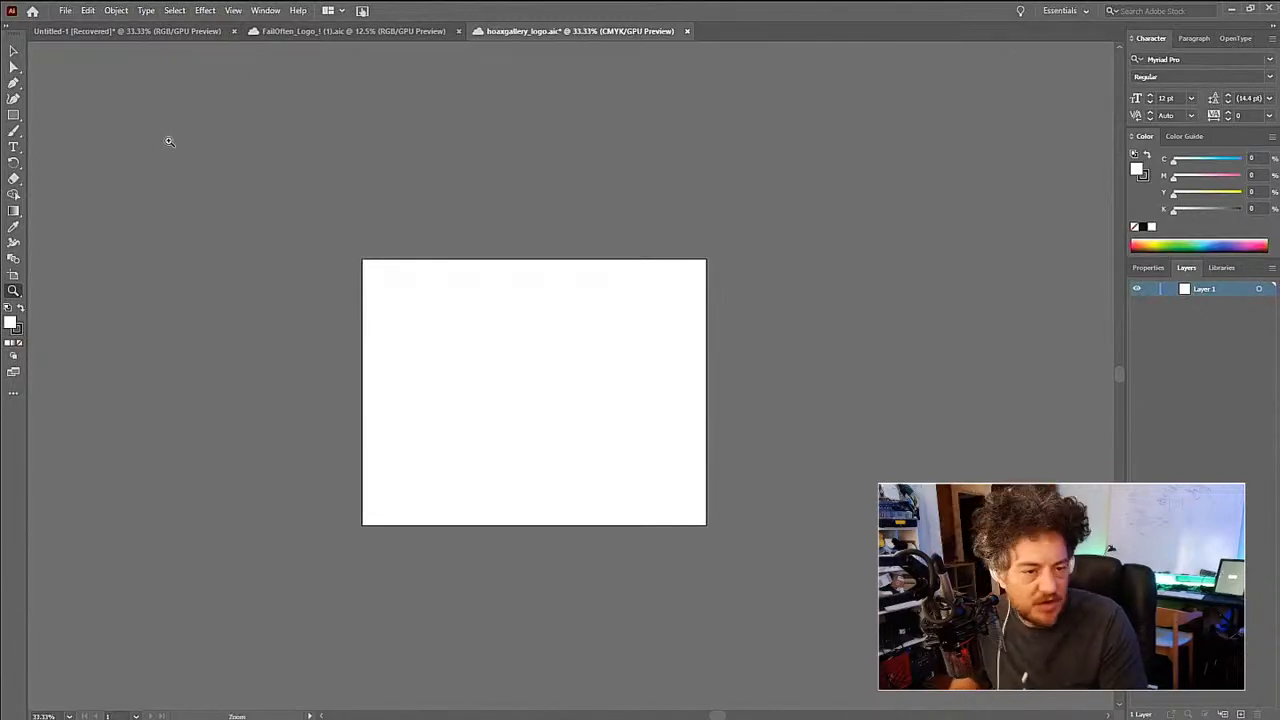
key(ctrl+n)
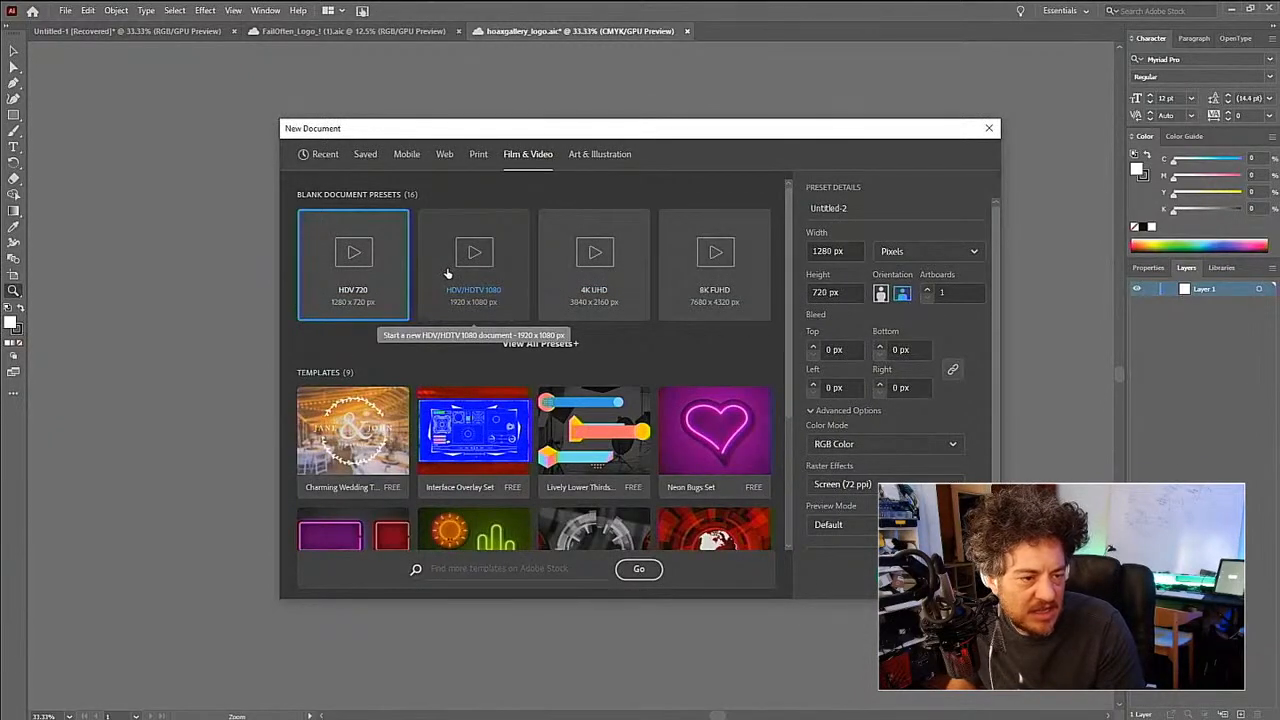
scroll(860, 455, down, 1)
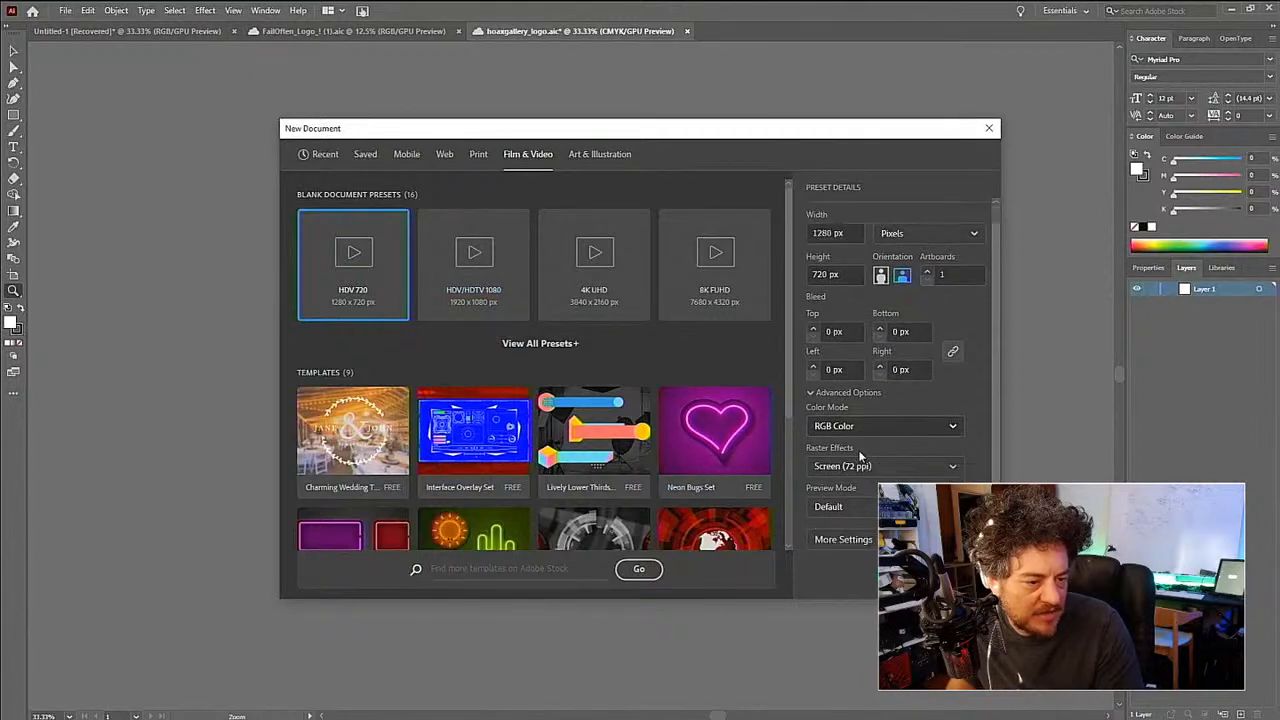
click(844, 508)
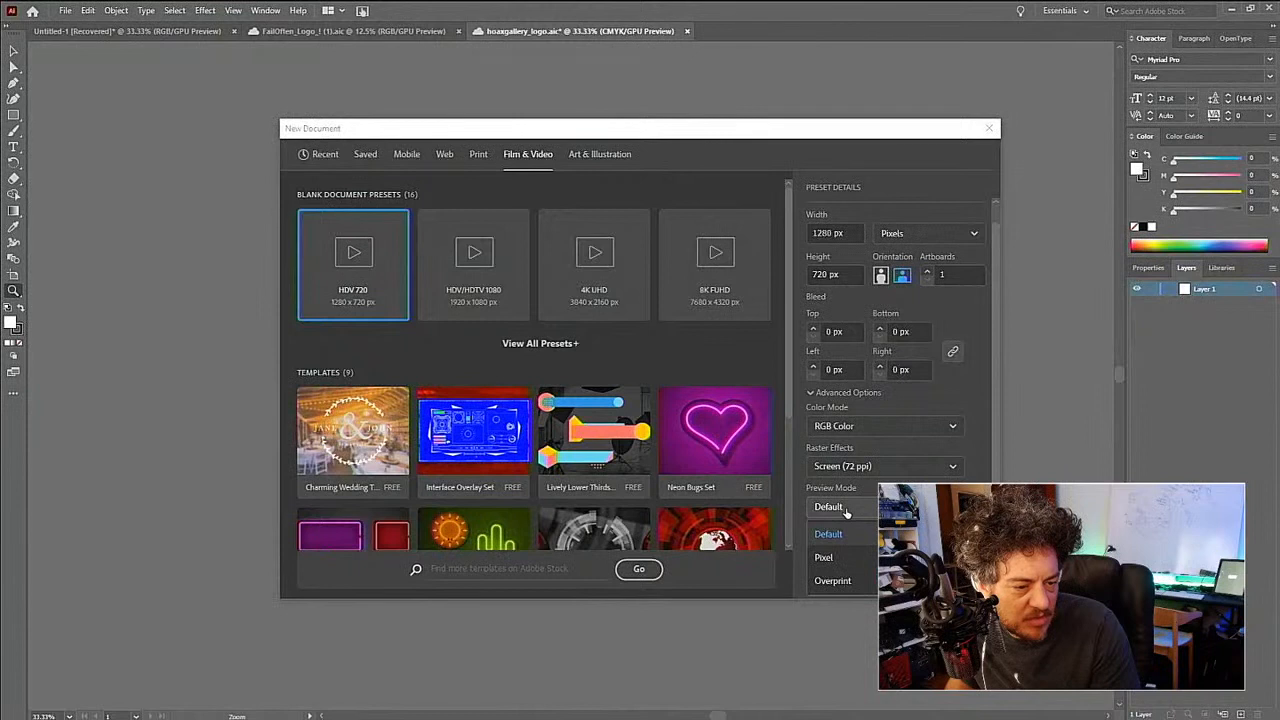
click(845, 511)
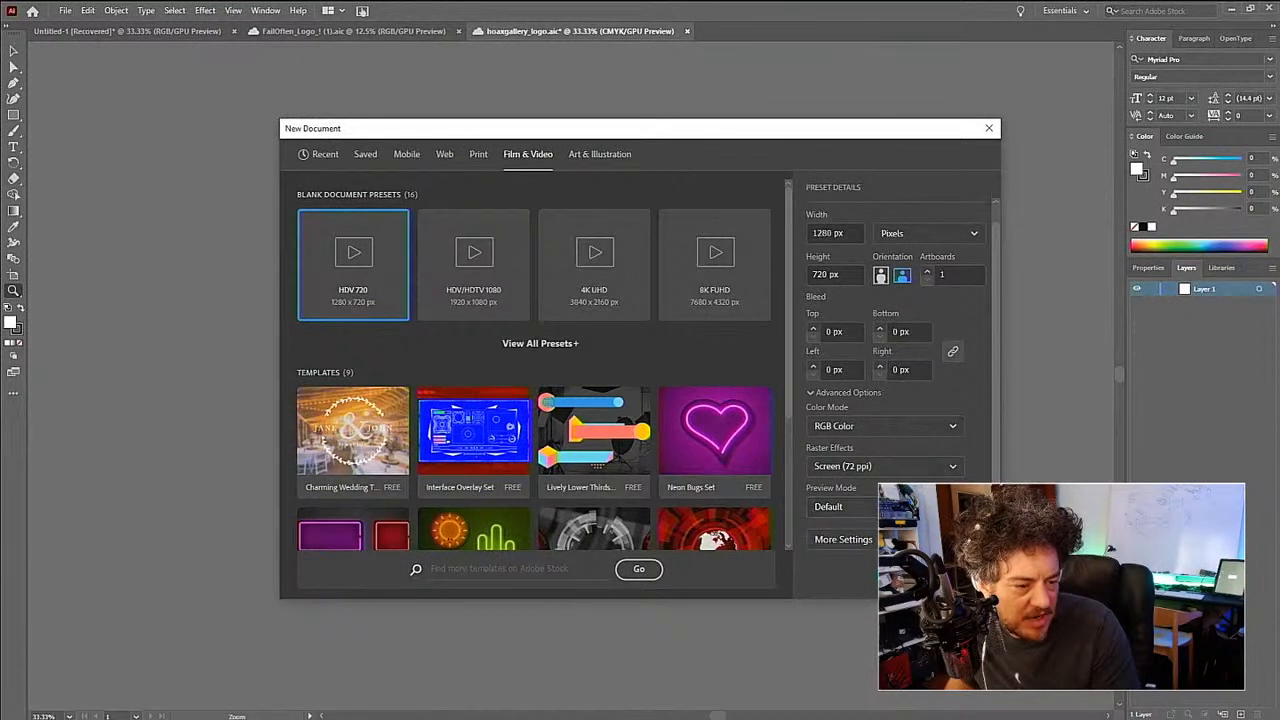
click(949, 569)
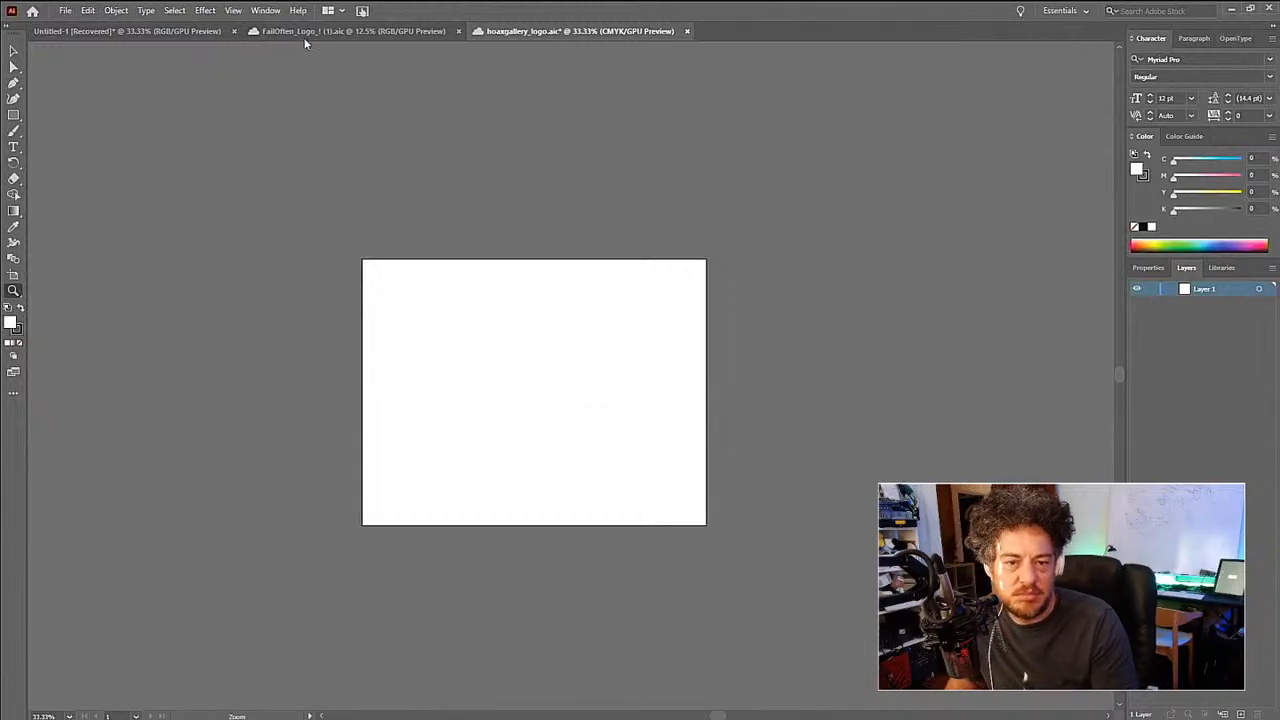
- Add the text "hoax gallery" in the upper-left area of the artboard
click(503, 380)
key(t)
click(386, 314)
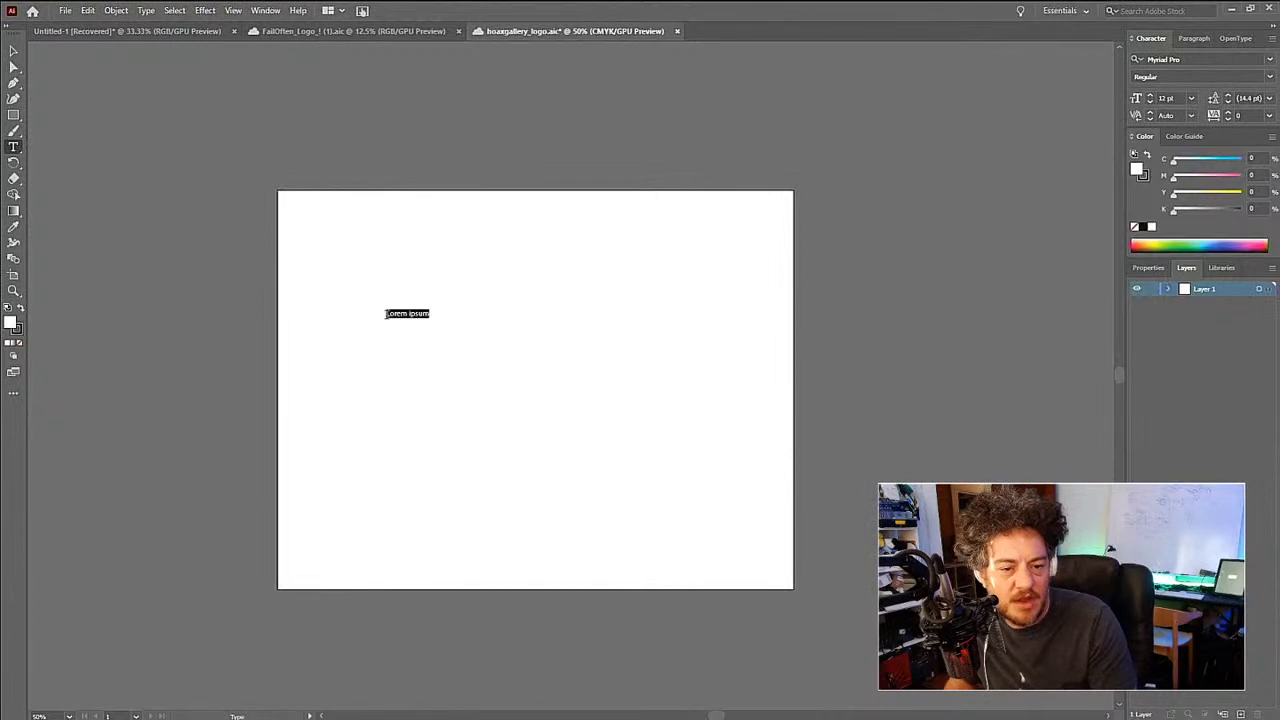
text(hoax)
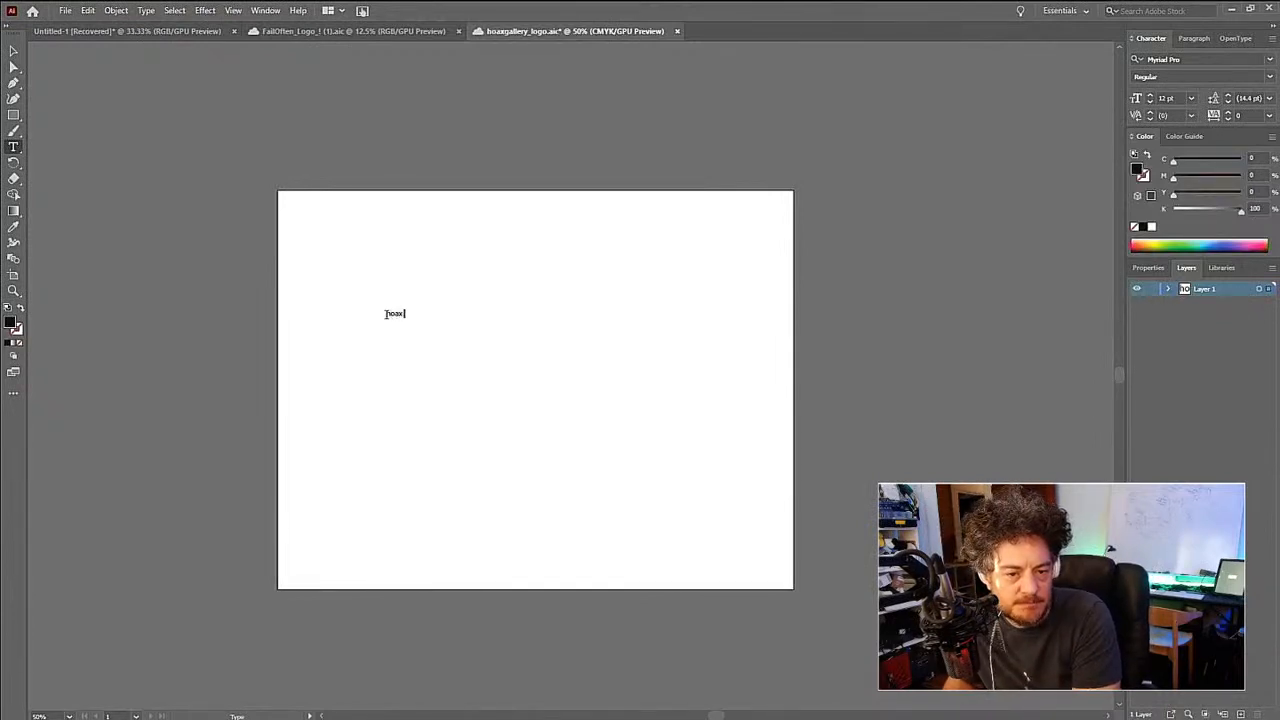
text( gallery)
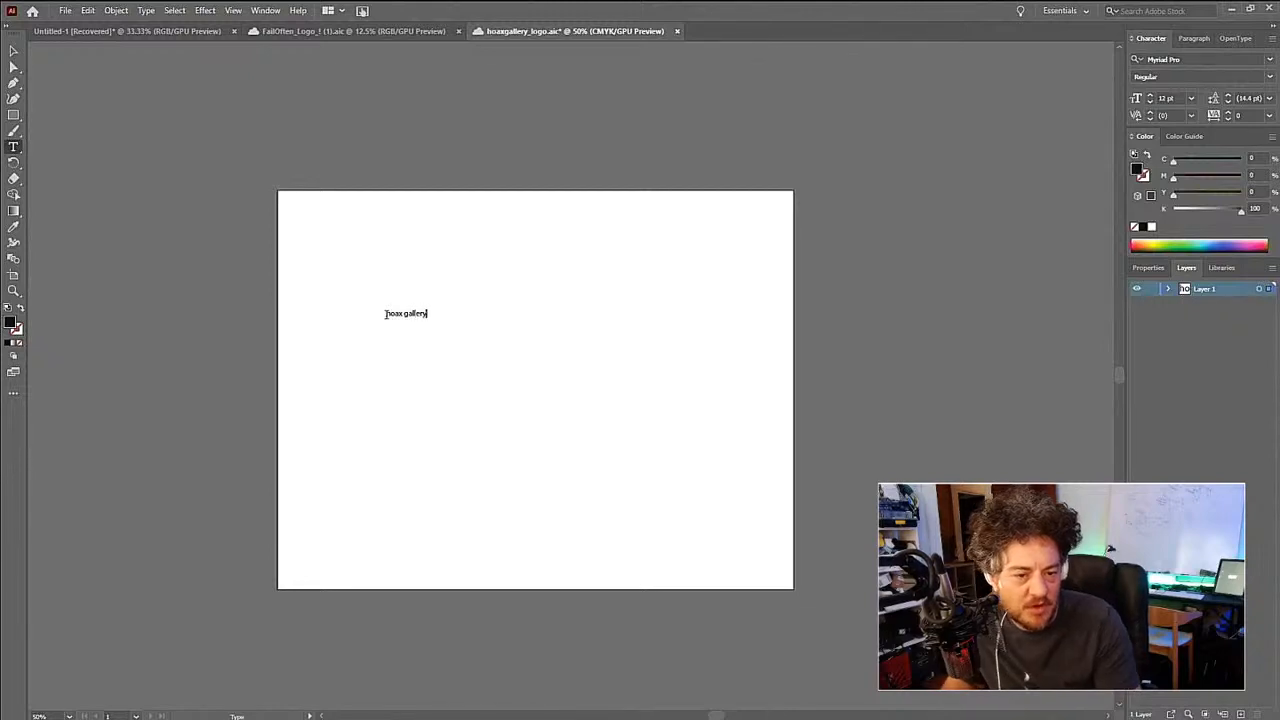
key(Escape)
- Duplicate the "hoax gallery" text and place the copy slightly lower to the right of the original
key(z)
click(425, 327)
key(space)
drag(477, 330, 306, 257)
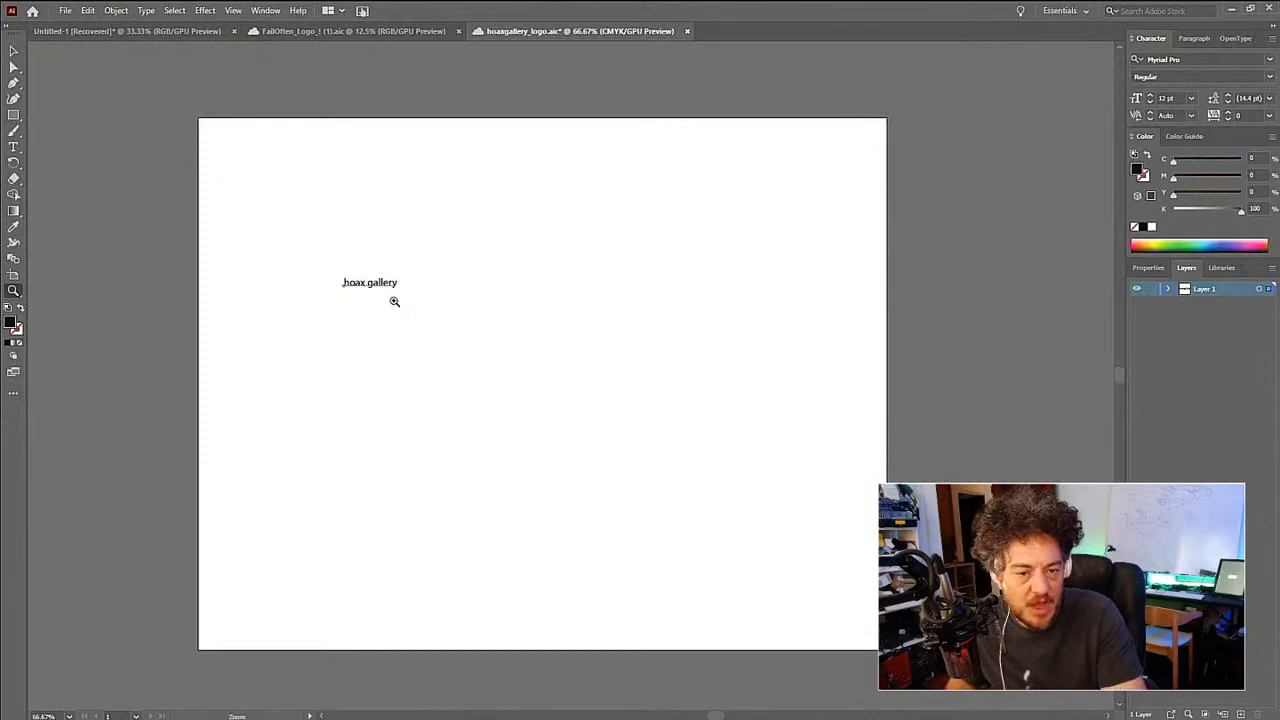
key(v)
click(394, 290)
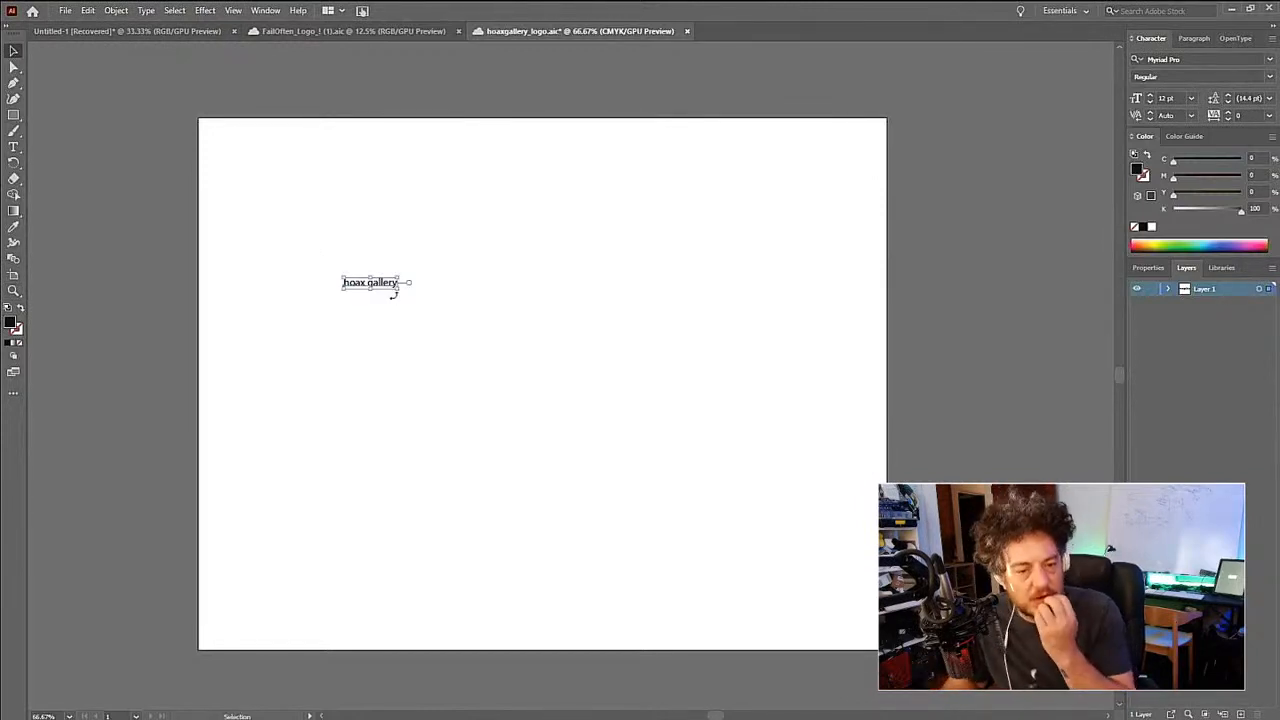
key(z)
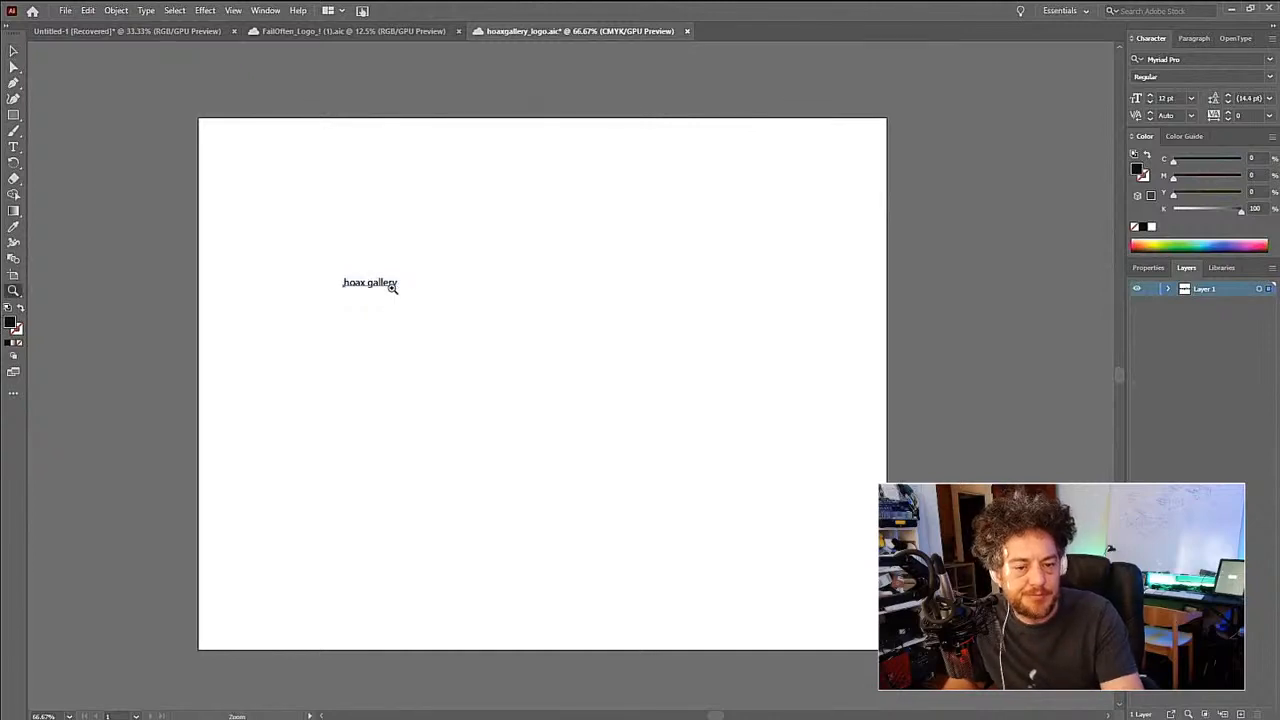
click(391, 289)
drag(397, 340, 494, 272)
key(v)
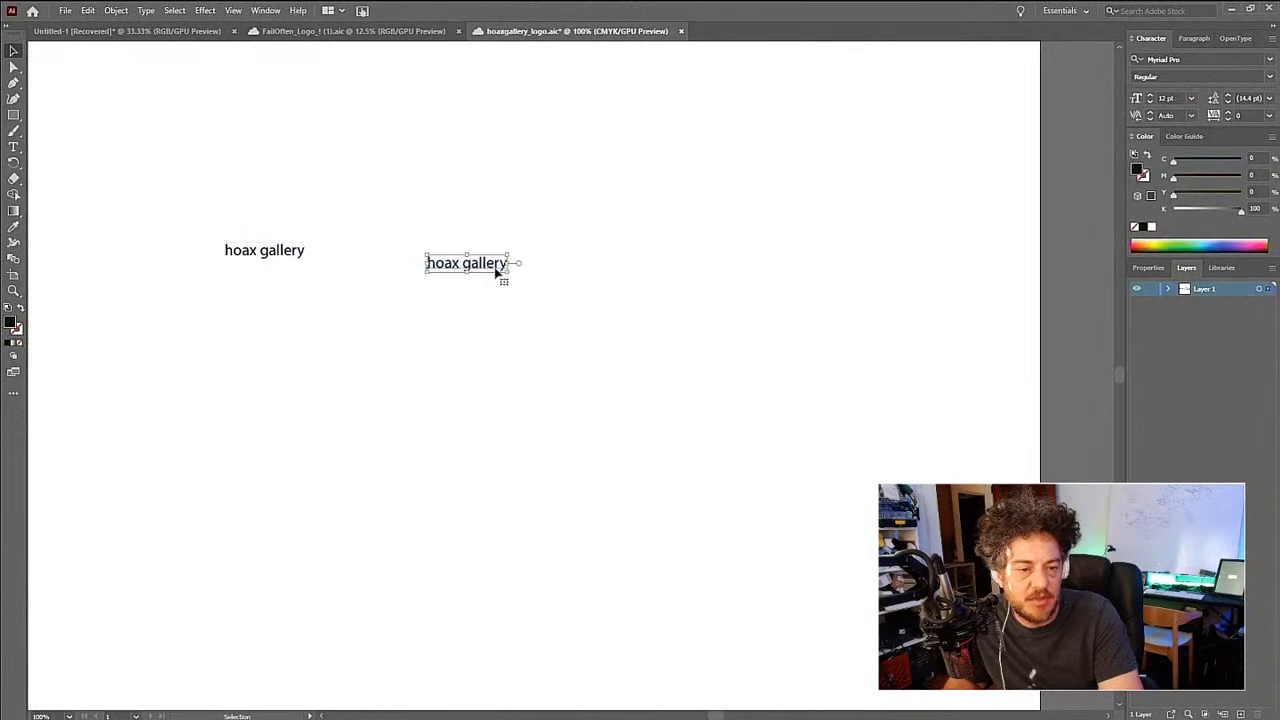
- Replace the wording of the duplicated text with "hoaxgallery.com"
key(t)
click(505, 263)
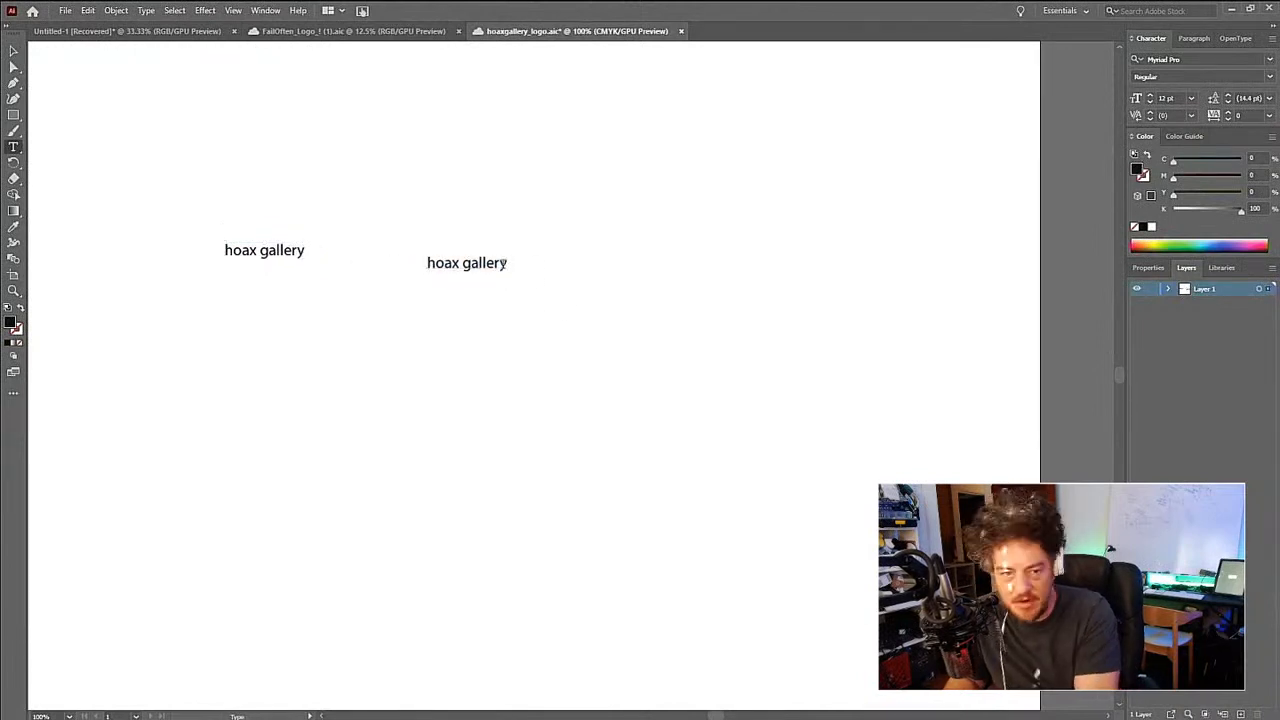
key(alt+Right)
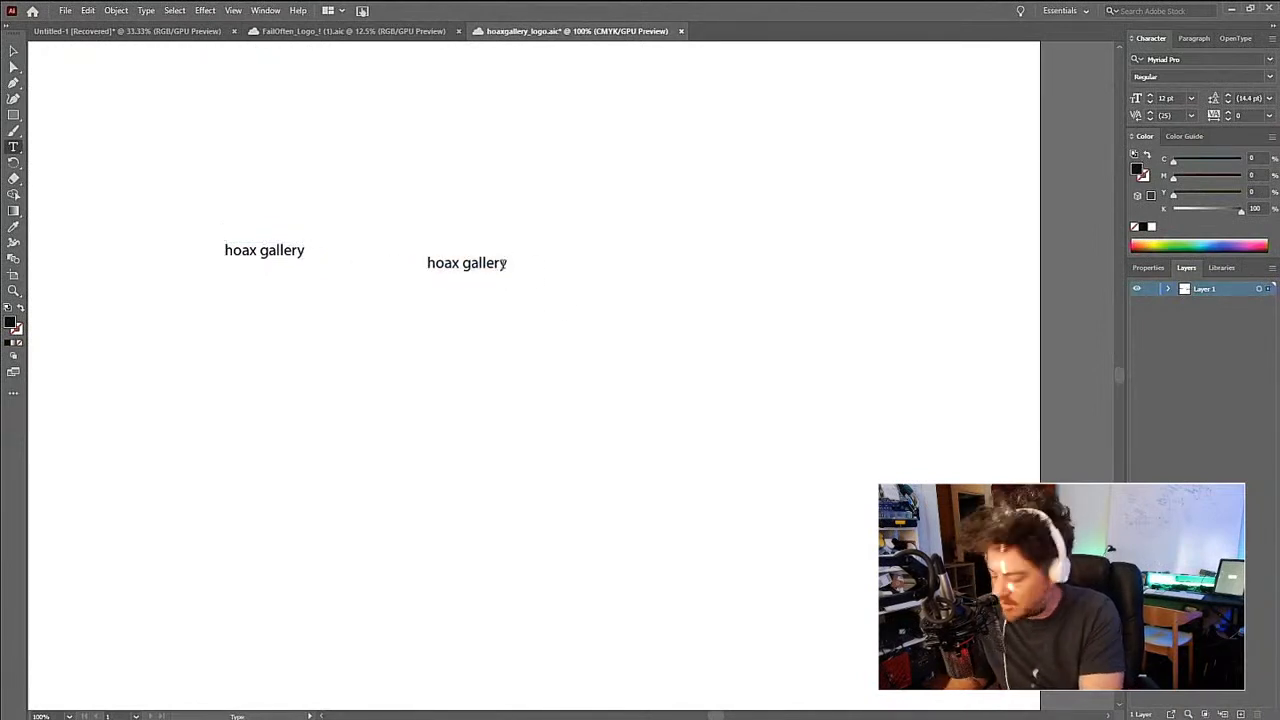
key(ctrl+a)
text(hoa)
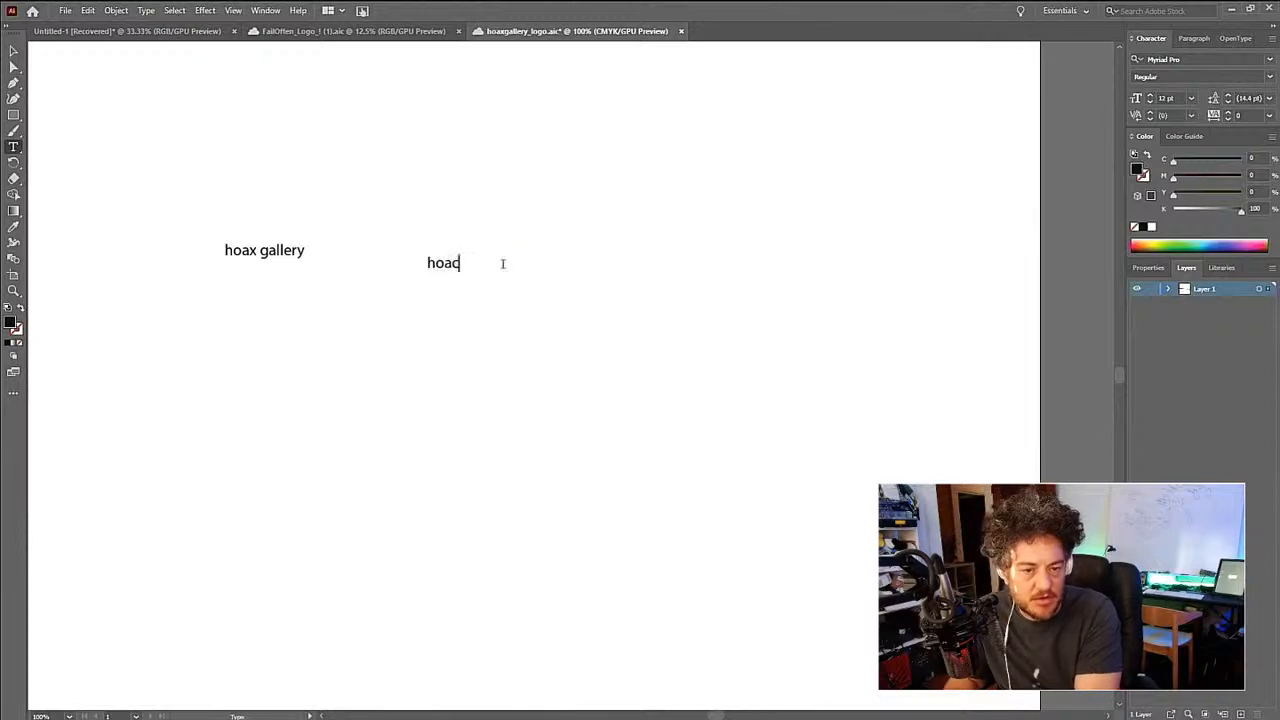
text(xgallery.com)
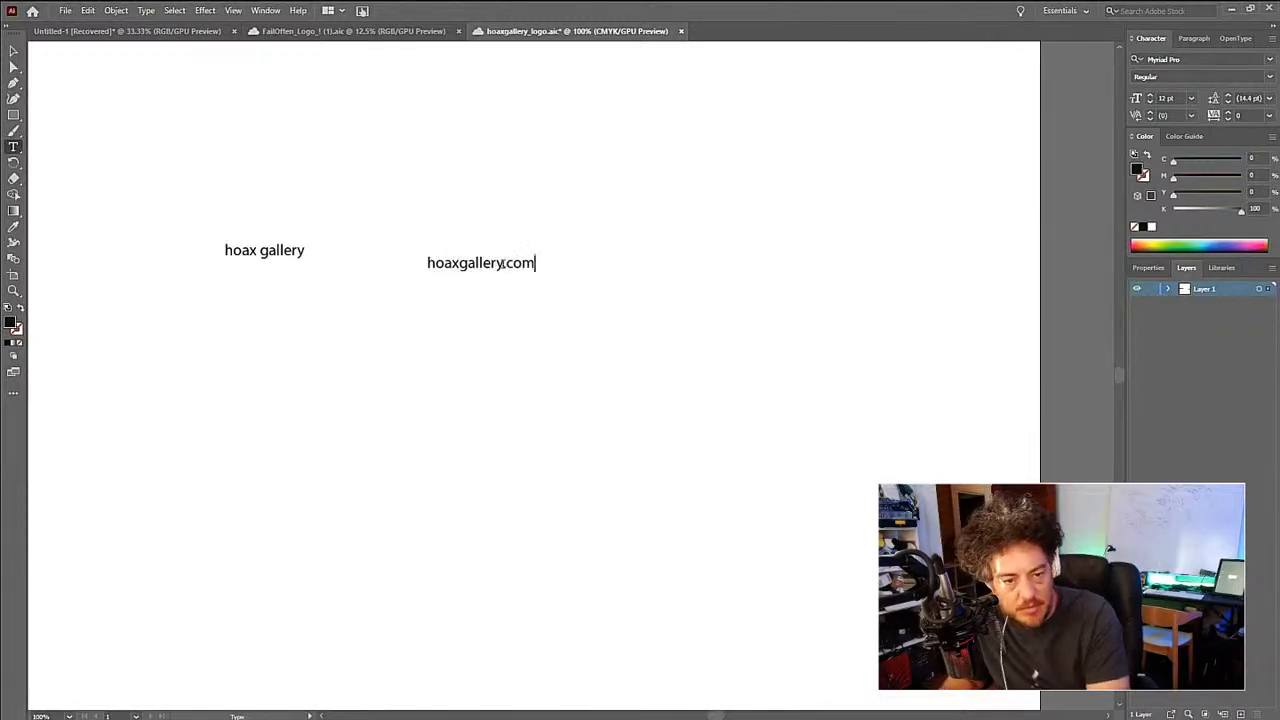
- Enlarge the "hoaxgallery.com" text to about 37 pt and move it to the upper middle of the artboard
key(Escape)
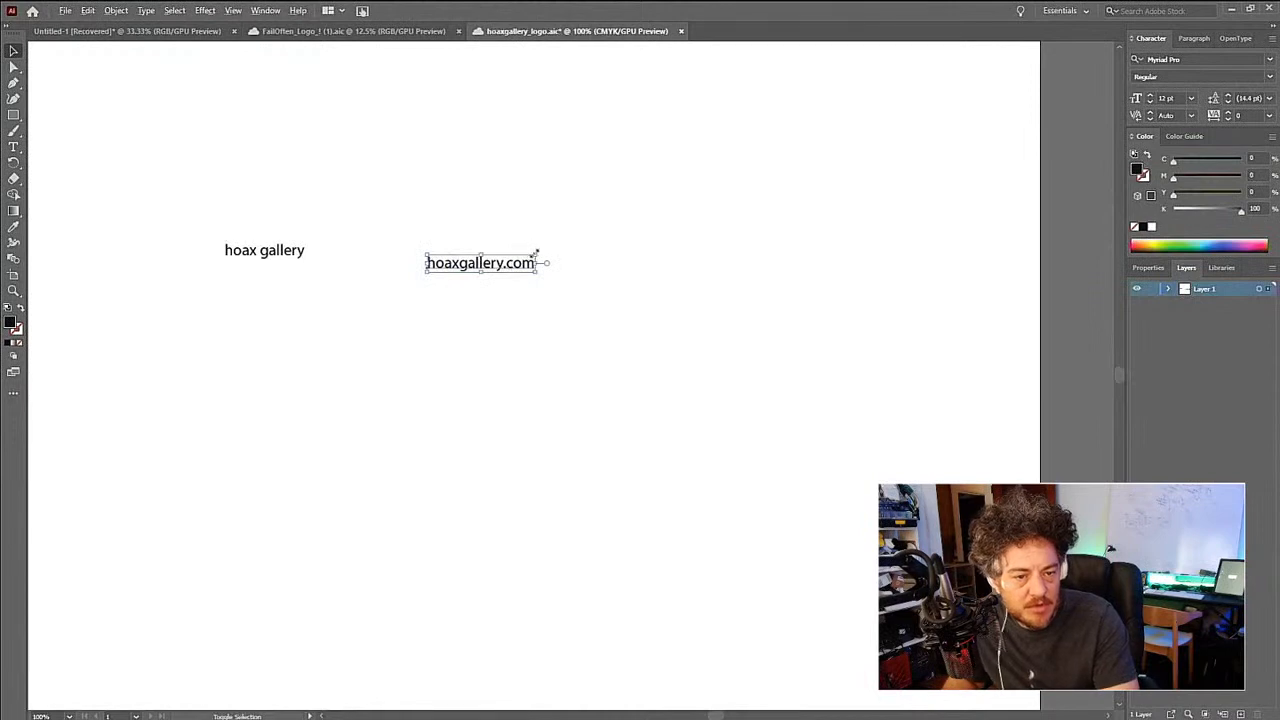
drag(537, 257, 646, 206)
drag(583, 265, 629, 105)
- Duplicate the enlarged "hoaxgallery.com" text directly below the original
key(z)
alt+click(592, 308)
alt+click(592, 308)
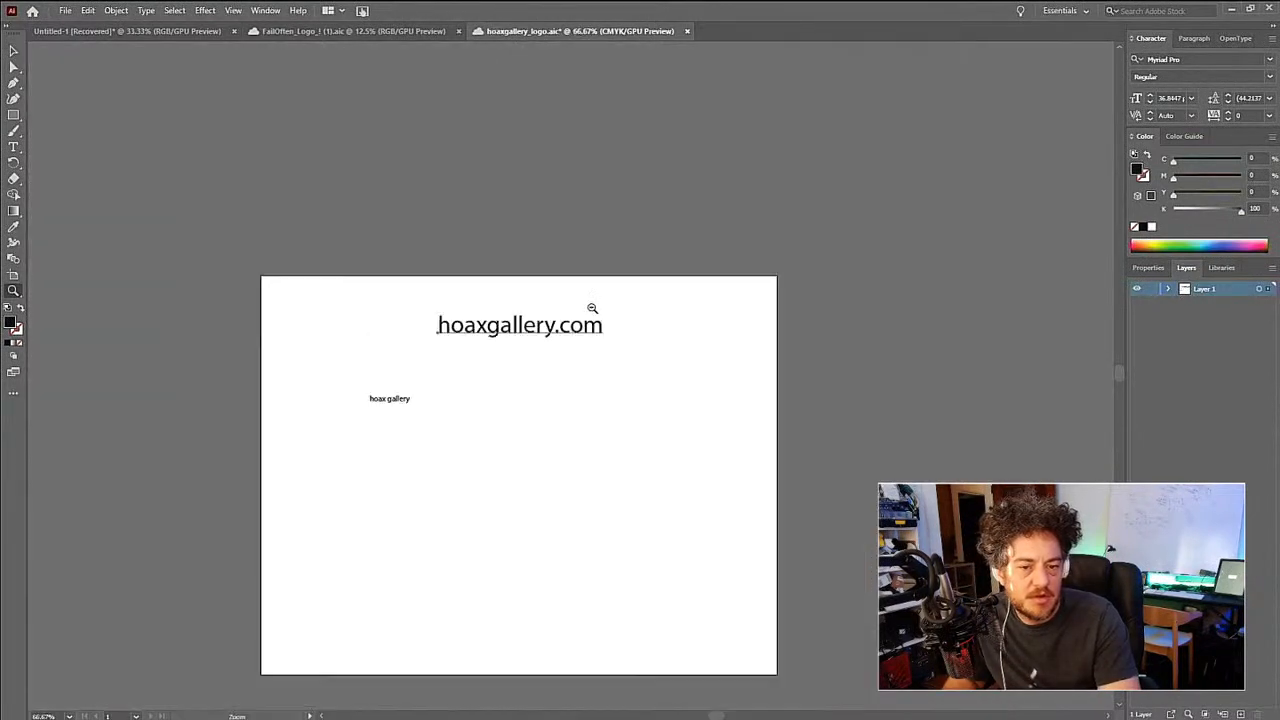
drag(563, 399, 540, 271)
click(534, 317)
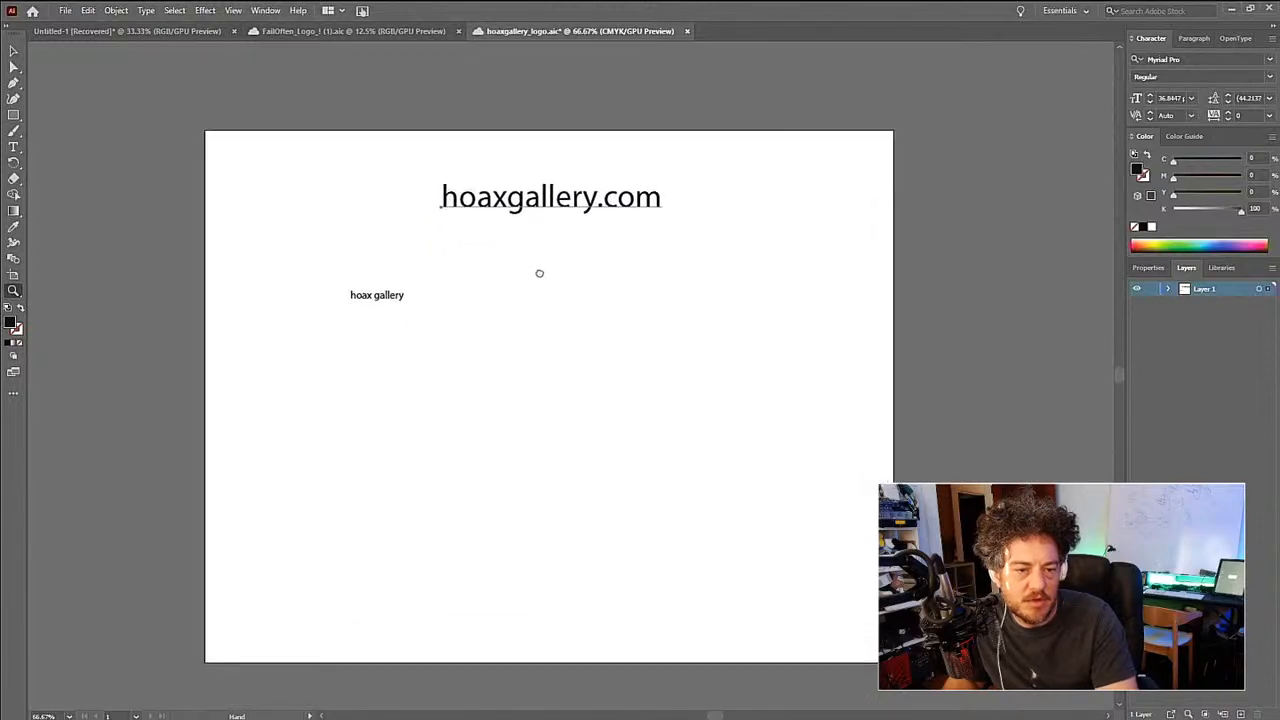
key(v)
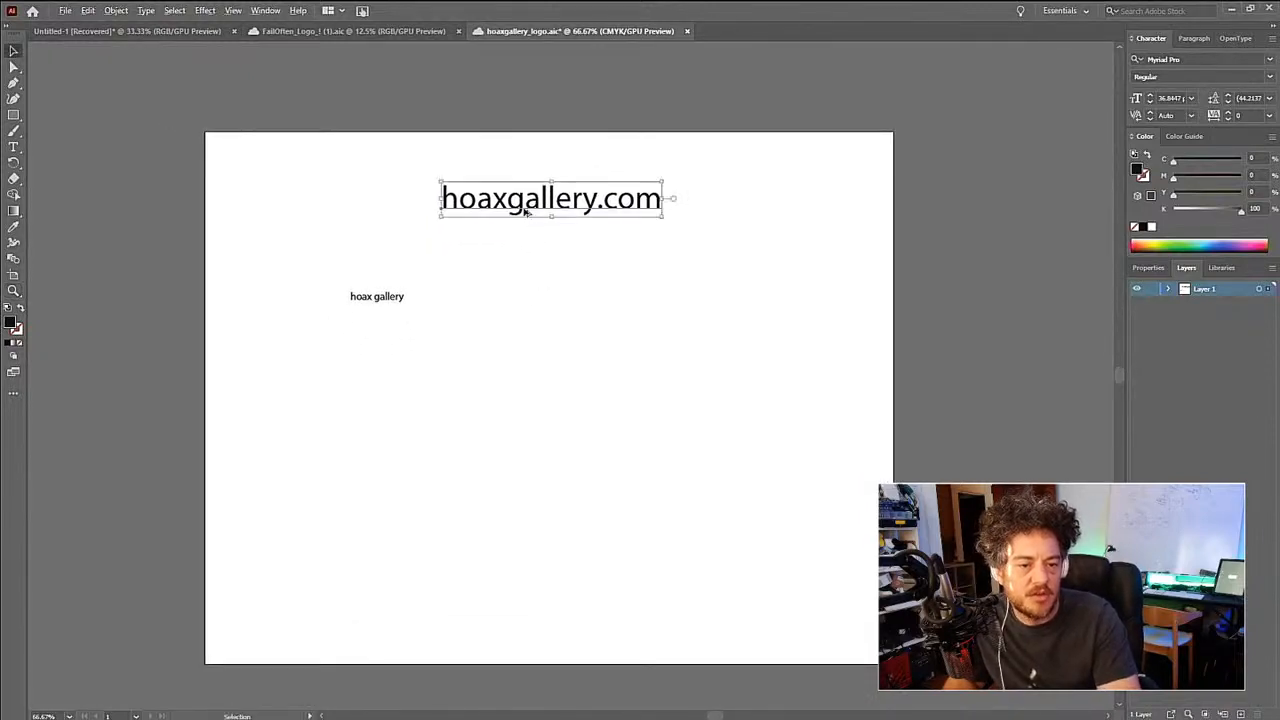
drag(524, 210, 525, 251)
- Replace the wording of the lower "hoaxgallery.com" copy with "h0axgallery" and deselect it
double_click(527, 240)
triple_click(527, 239)
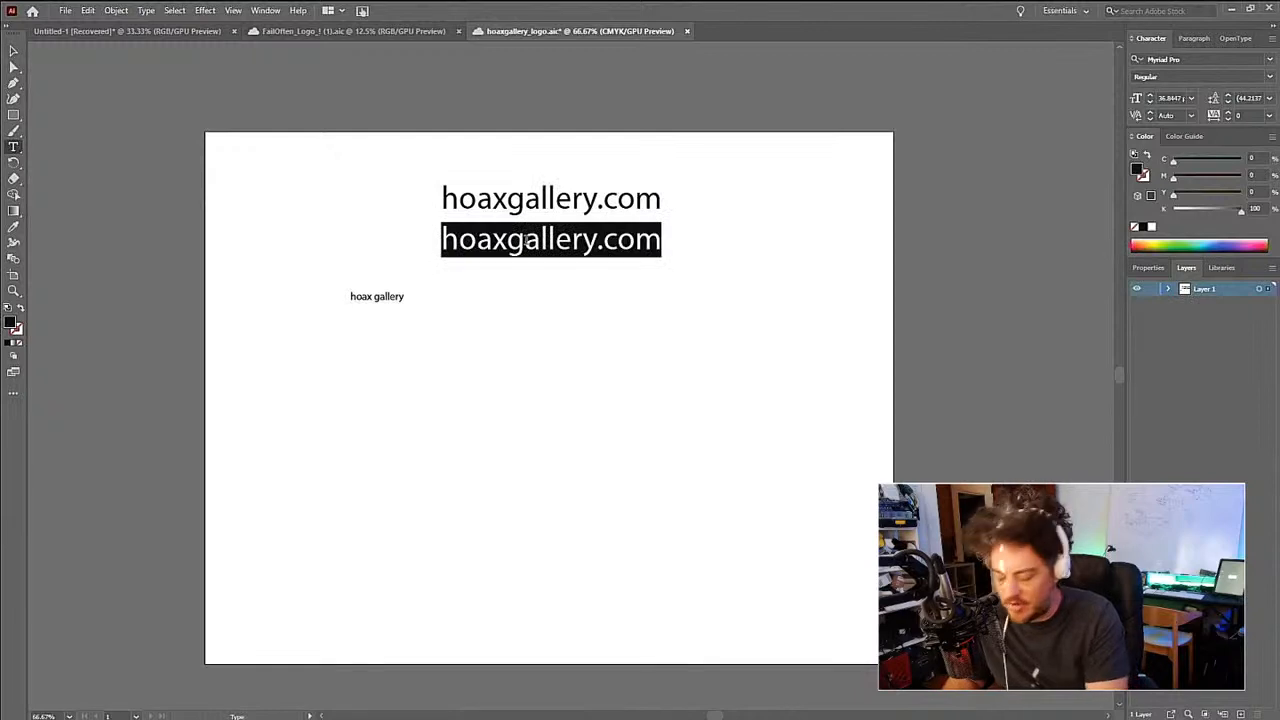
text(h0z)
key(BackSpace)
text(a)
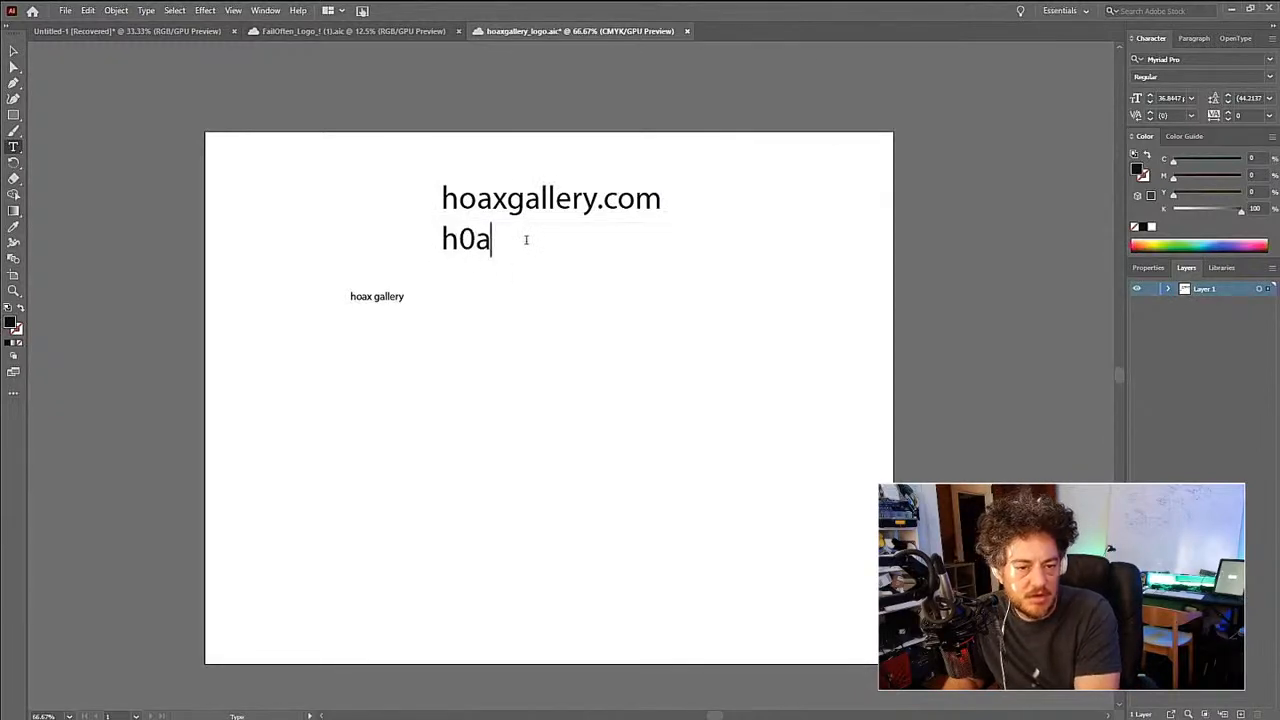
text(xgallery)
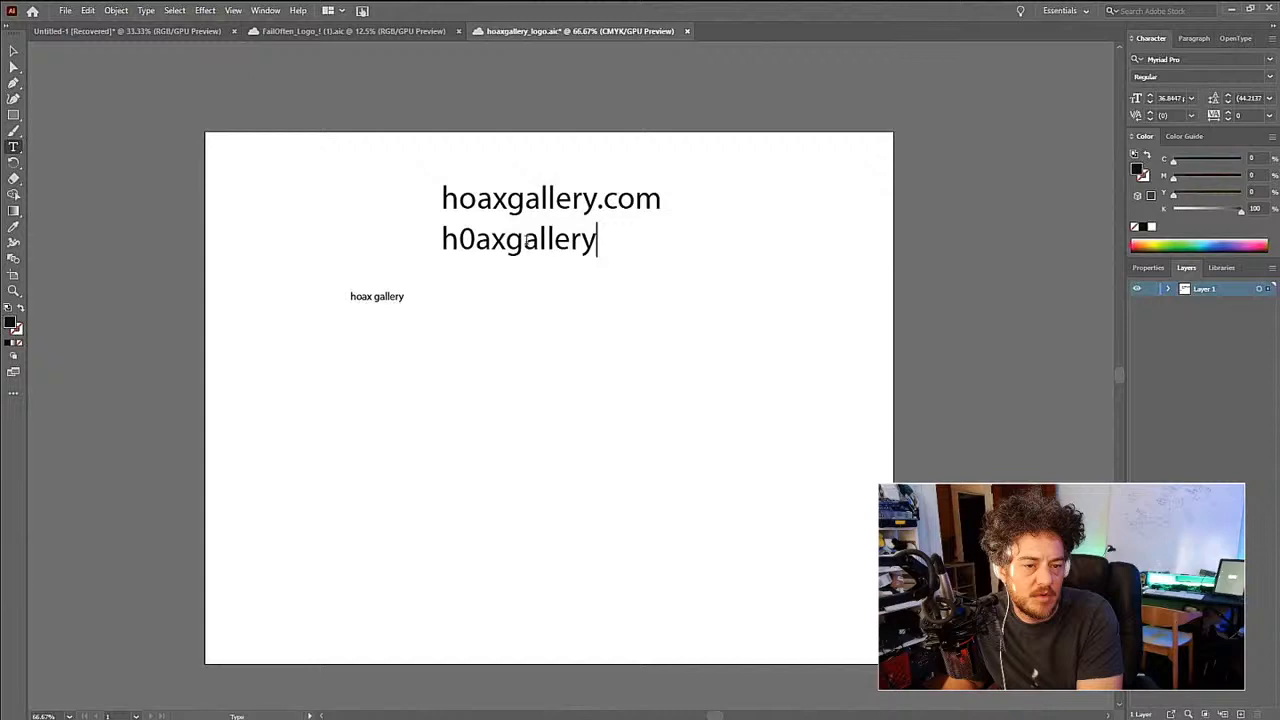
key(Escape)
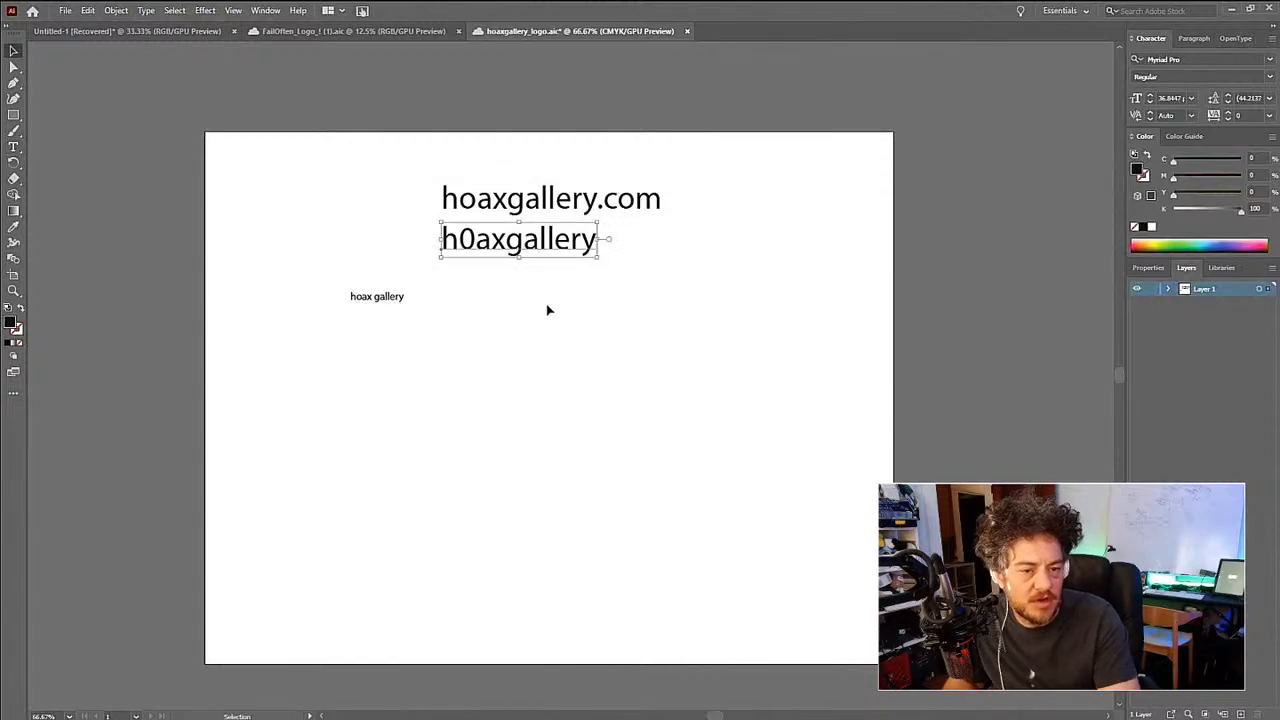
click(547, 310)
- Scale the "hoaxgallery.com" and "h0axgallery" texts down together to about two thirds of their size
drag(547, 300, 543, 276)
key(z)
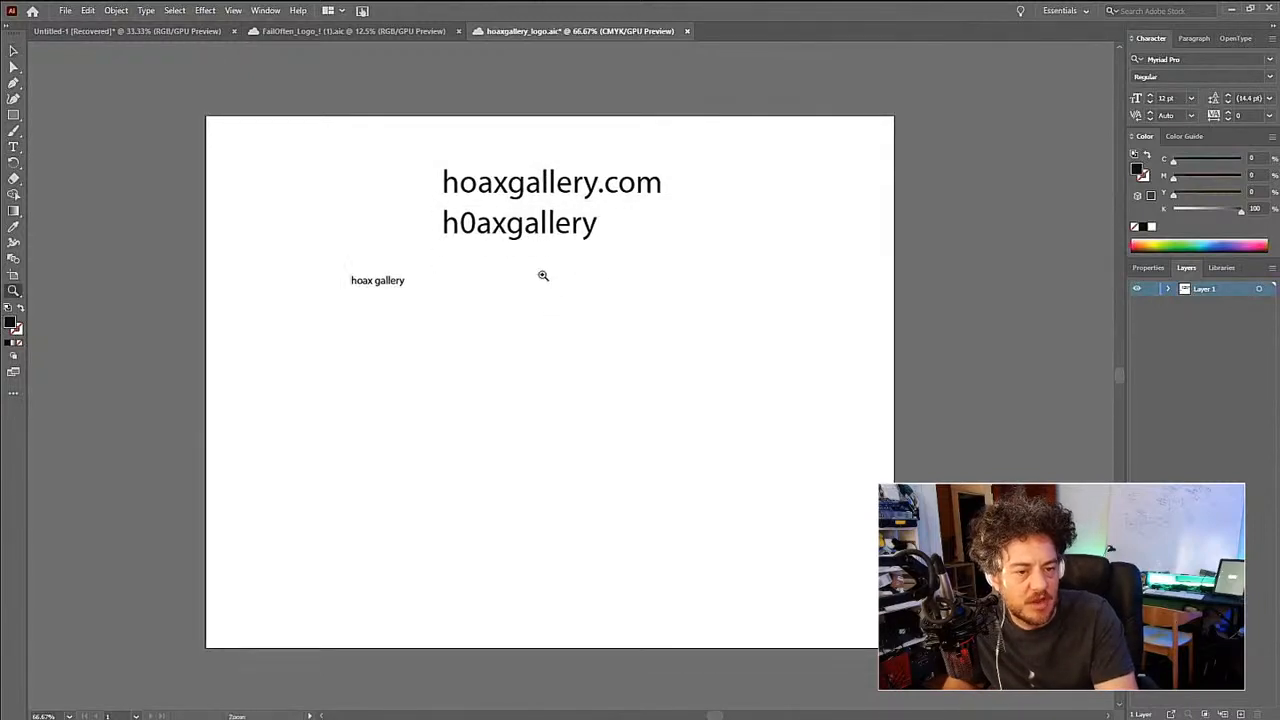
click(543, 275)
drag(555, 333, 523, 219)
alt+click(534, 276)
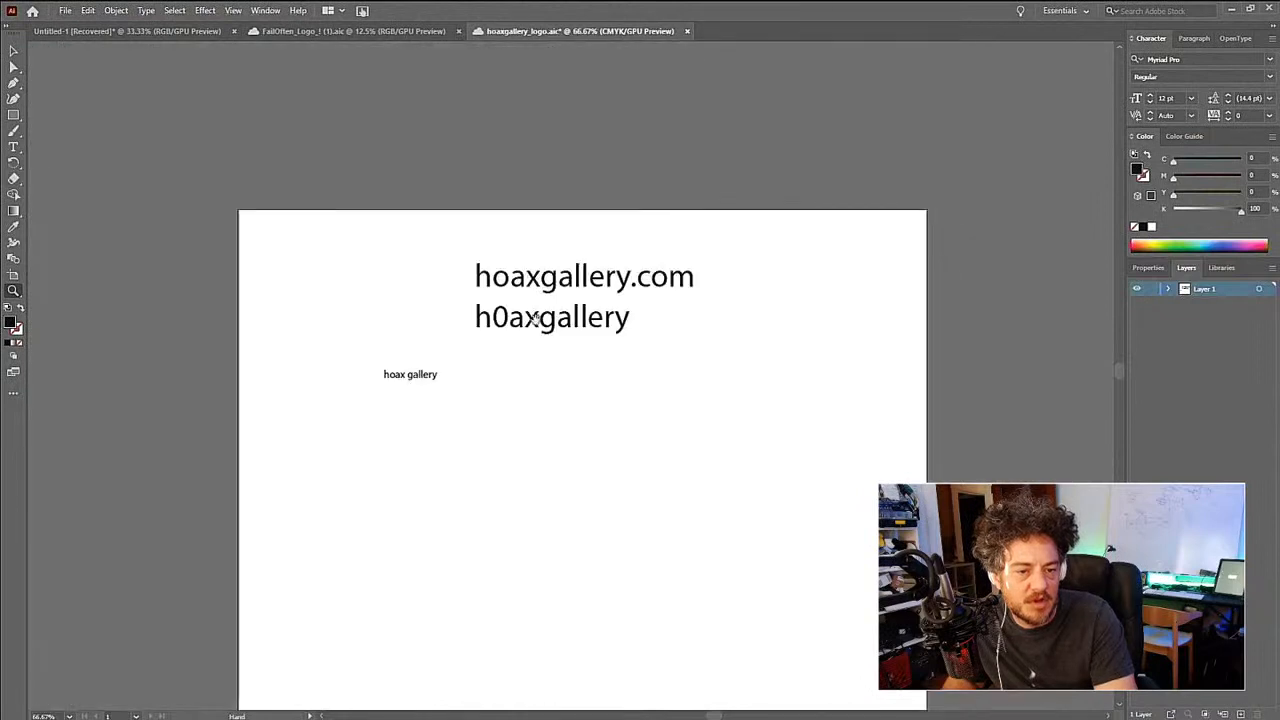
drag(536, 321, 516, 246)
key(v)
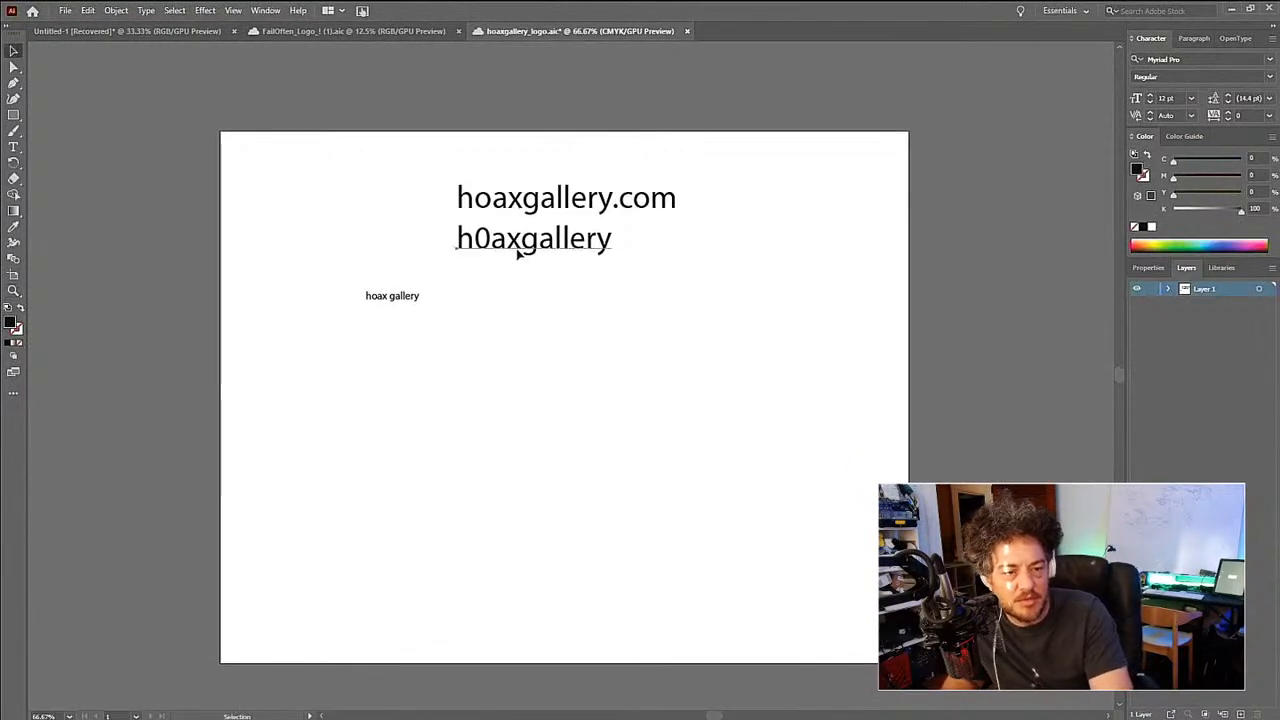
click(519, 250)
shift+click(555, 197)
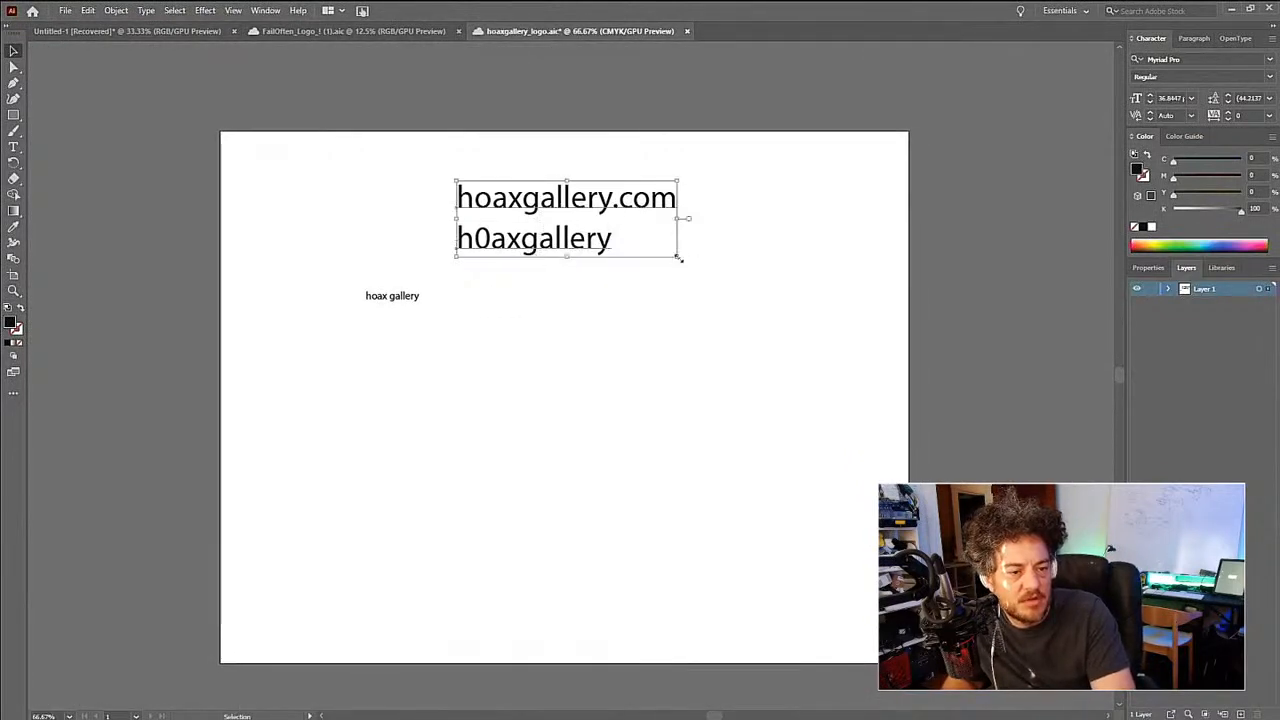
drag(677, 257, 609, 233)
click(663, 354)
- Duplicate the small "hoax gallery" text and place the copy beside it on the right at the same height
drag(526, 326, 553, 292)
key(z)
click(547, 270)
drag(591, 345, 531, 181)
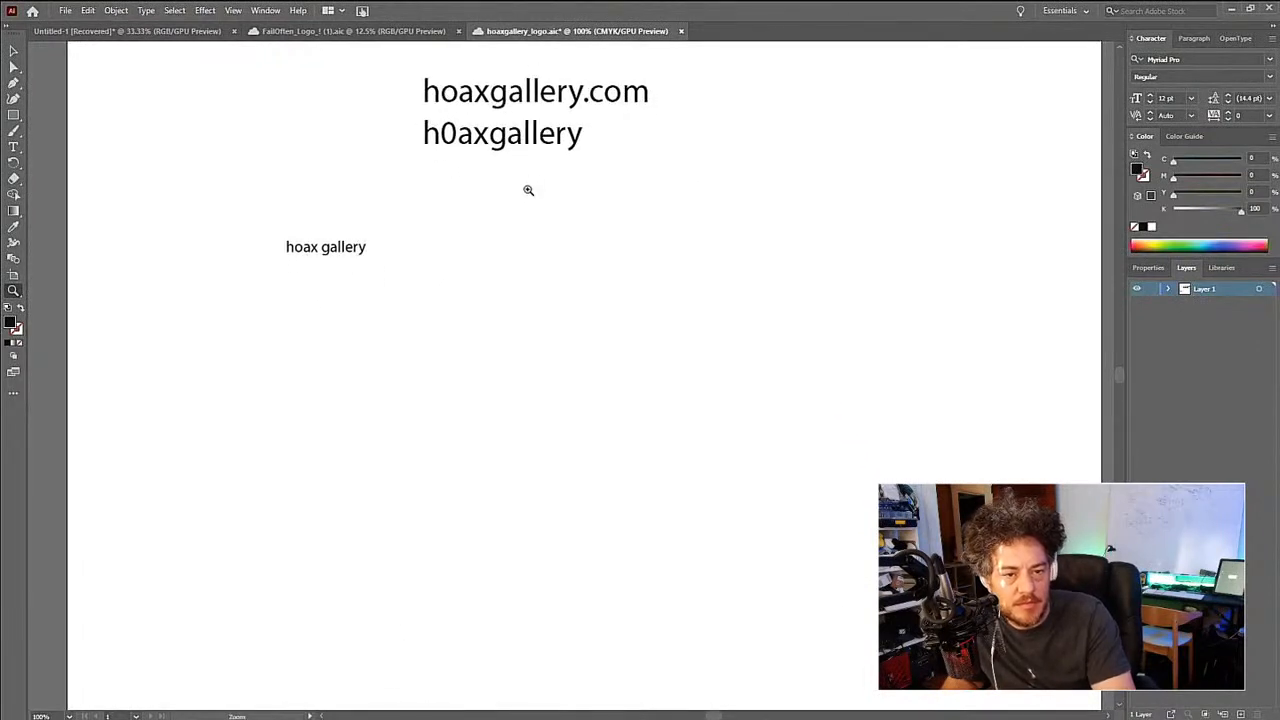
key(t)
triple_click(323, 246)
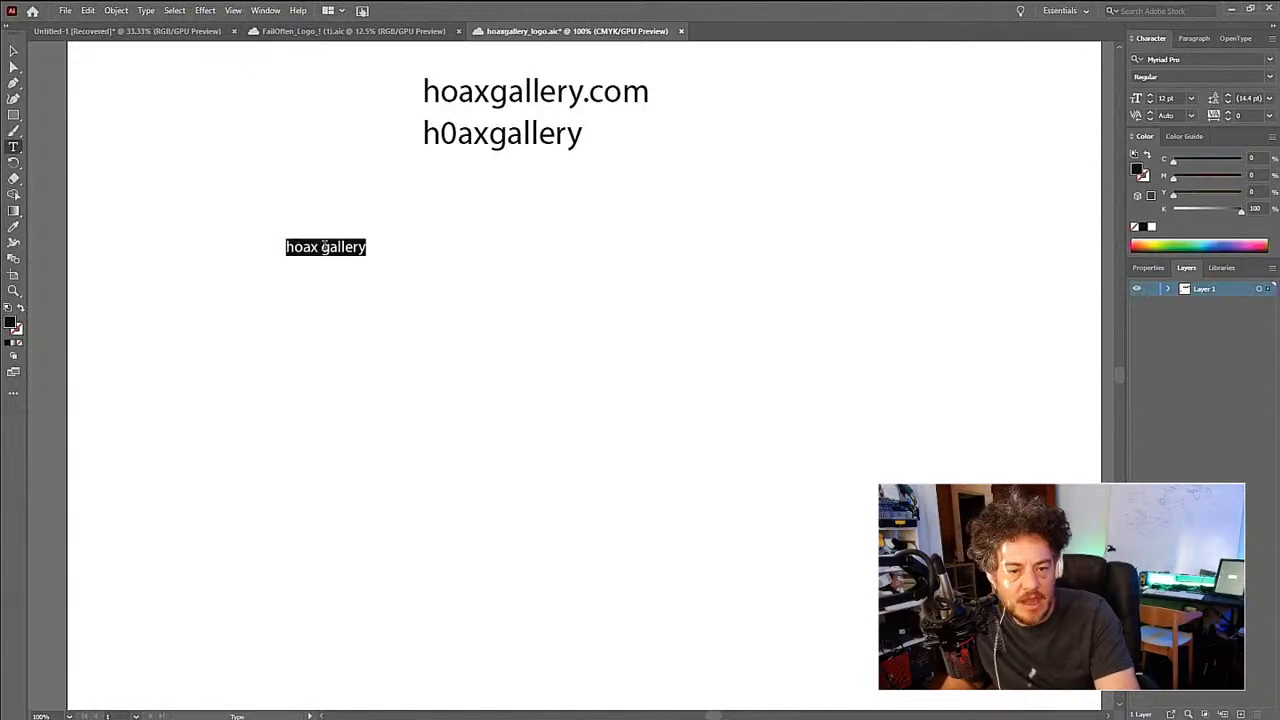
key(Escape)
drag(323, 251, 418, 256)
- Replace the wording of the right-hand "hoax gallery" copy with uppercase "HOAX GALLERY"
key(t)
triple_click(408, 247)
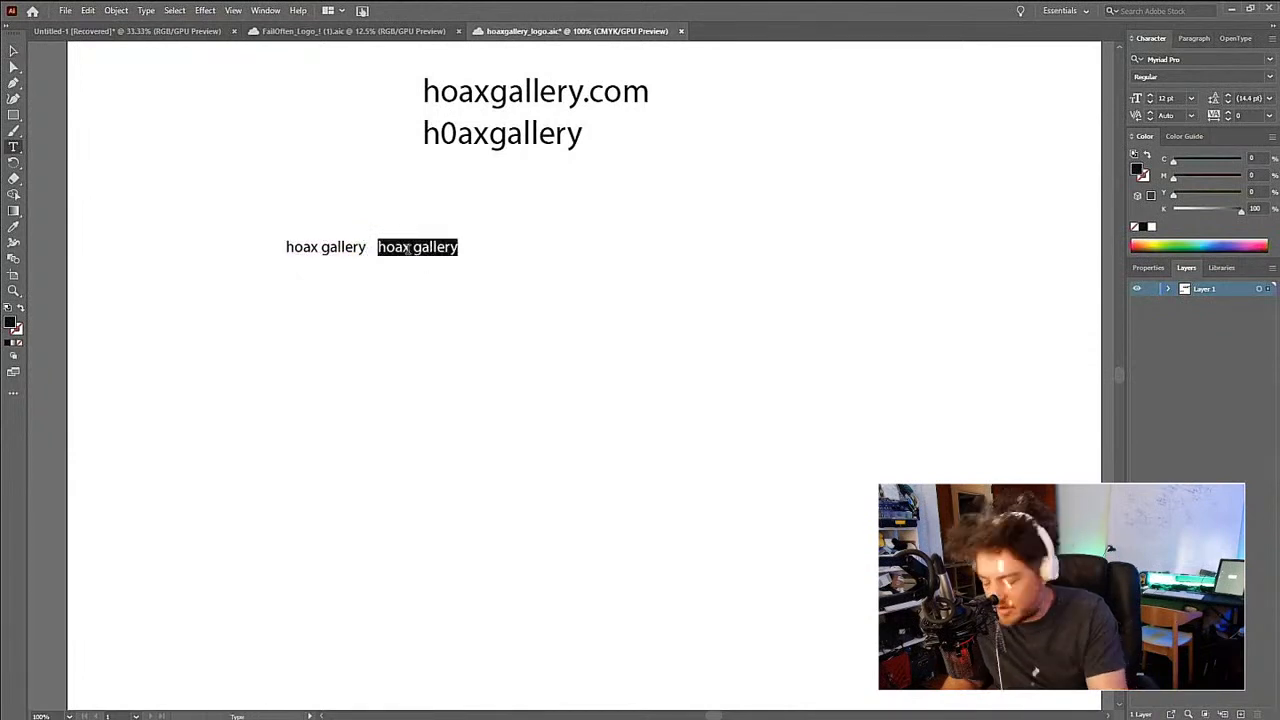
text(HOAX)
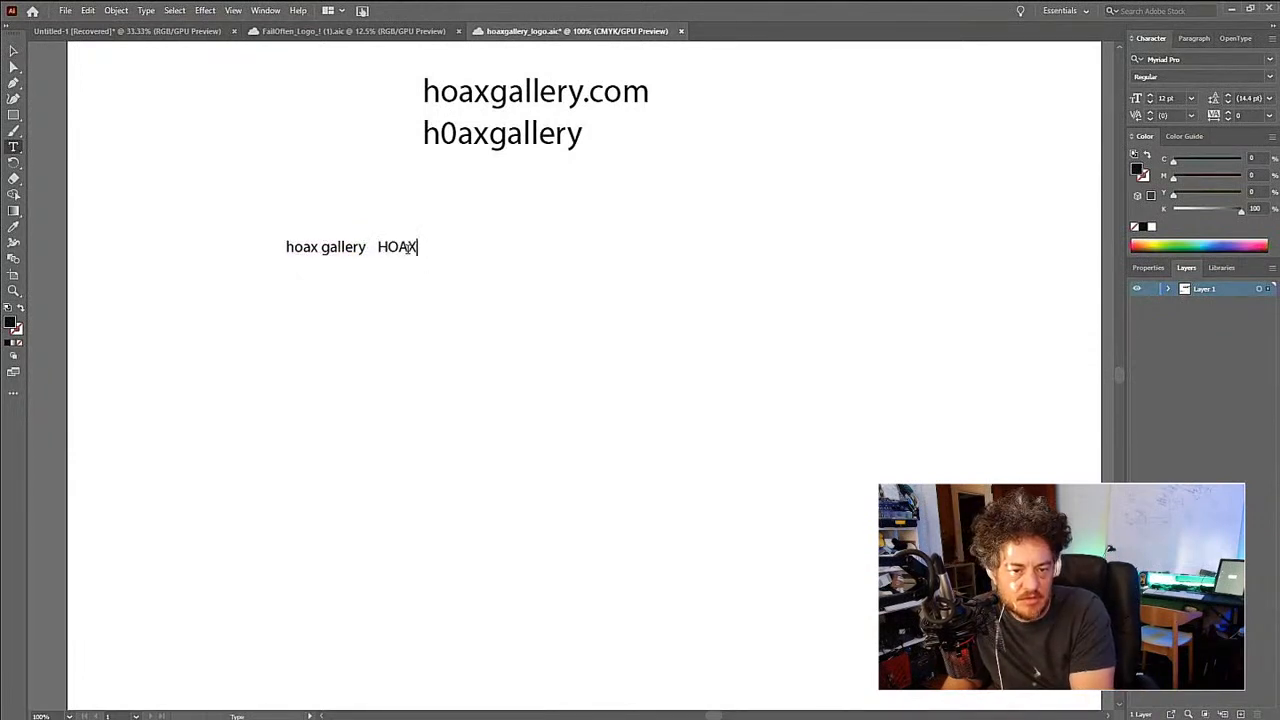
text( GALLERY)
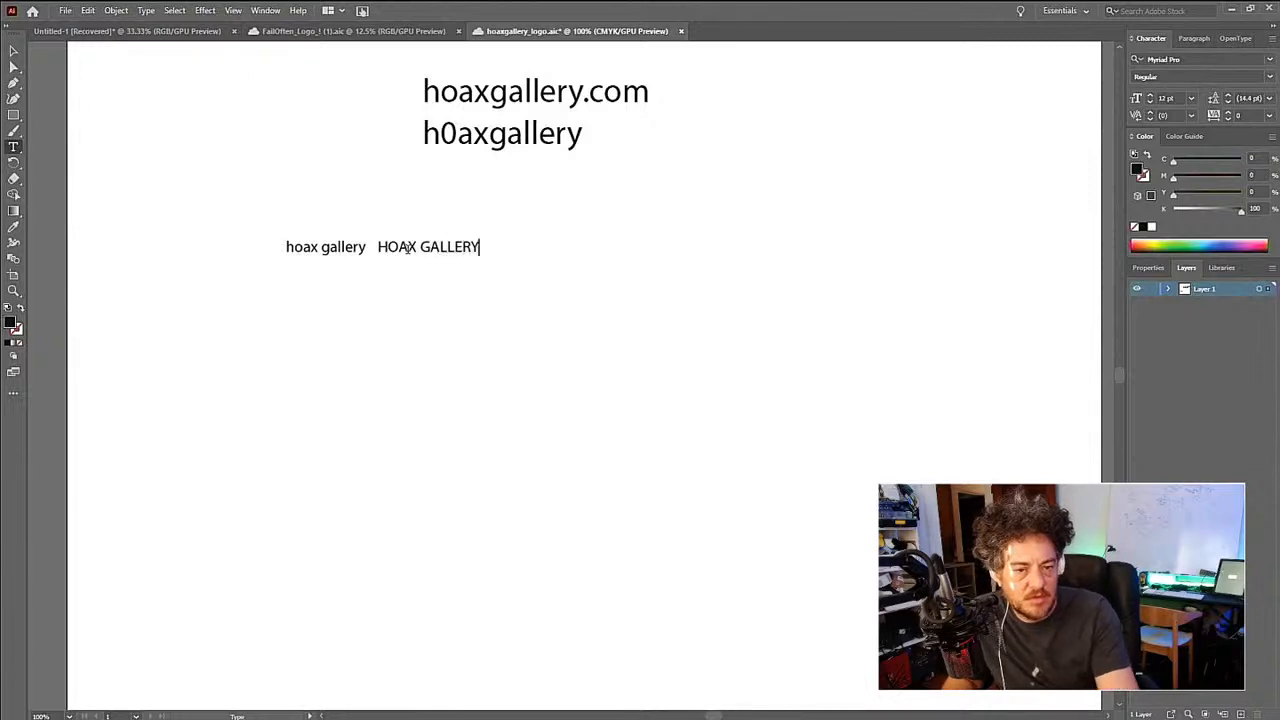
key(Escape)
click(412, 299)
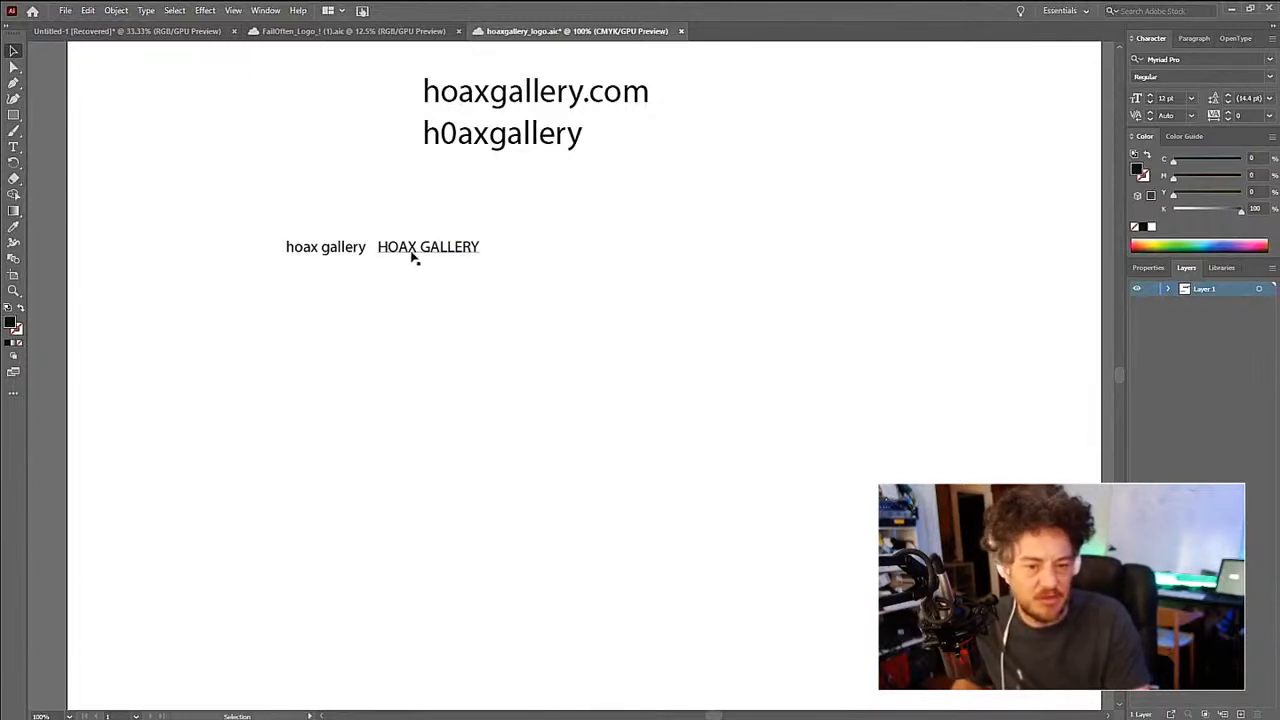
click(411, 256)
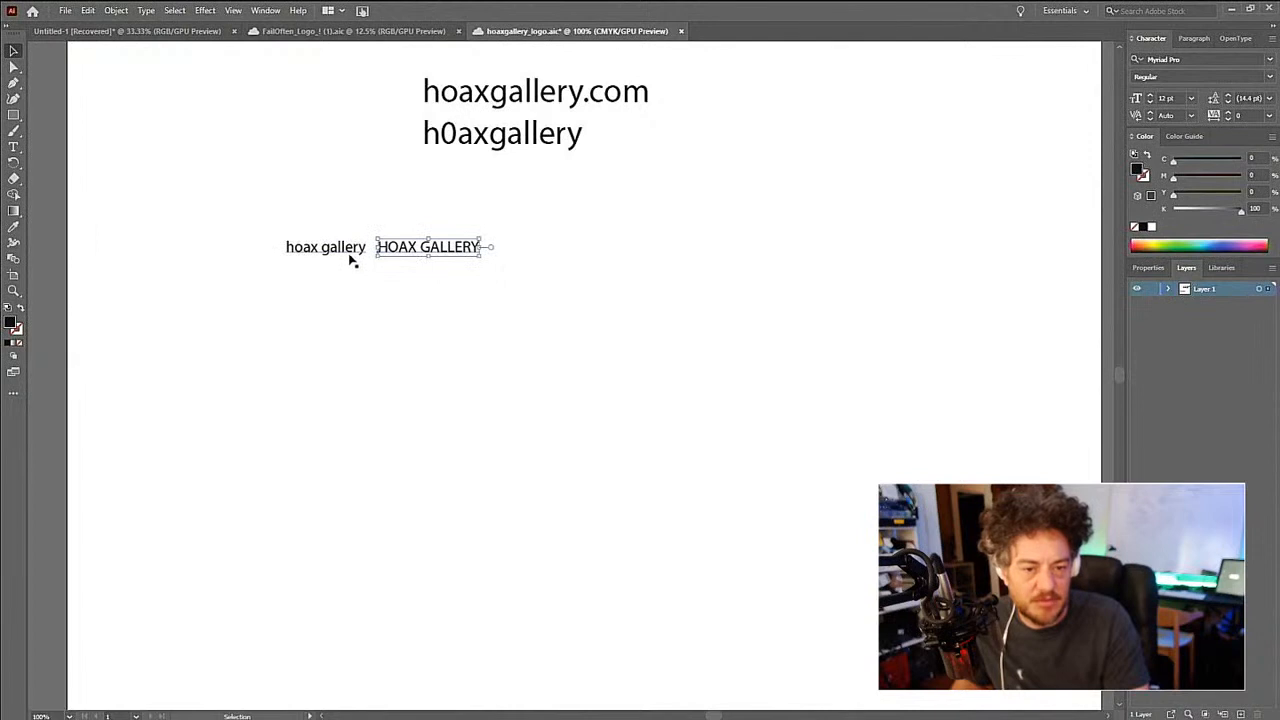
shift+click(351, 252)
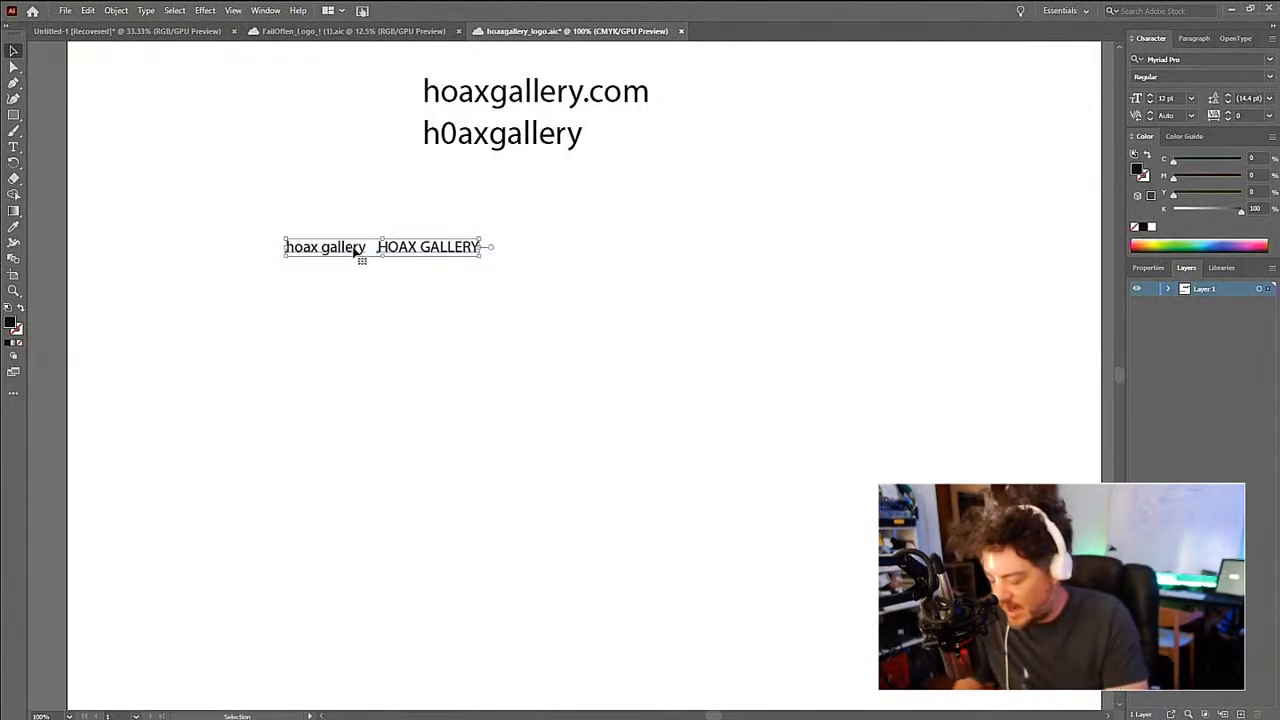
key(a)
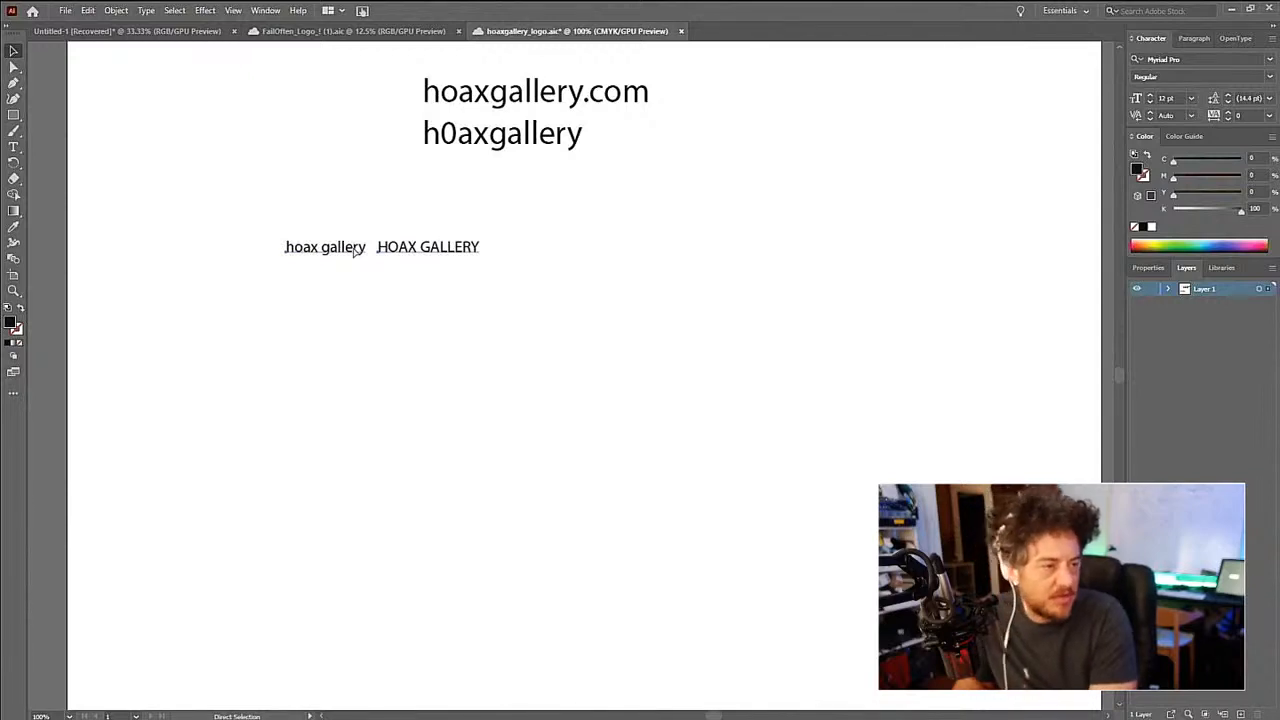
key(ctrl+p)
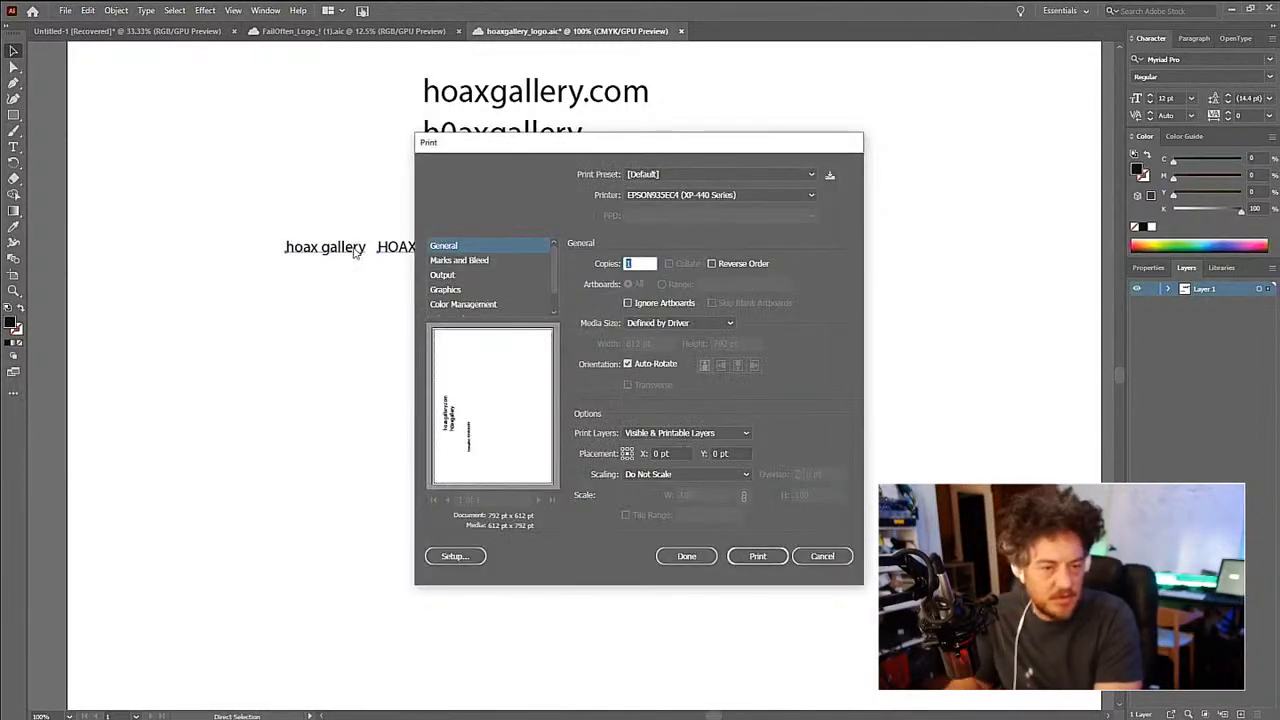
key(Escape)
key(v)
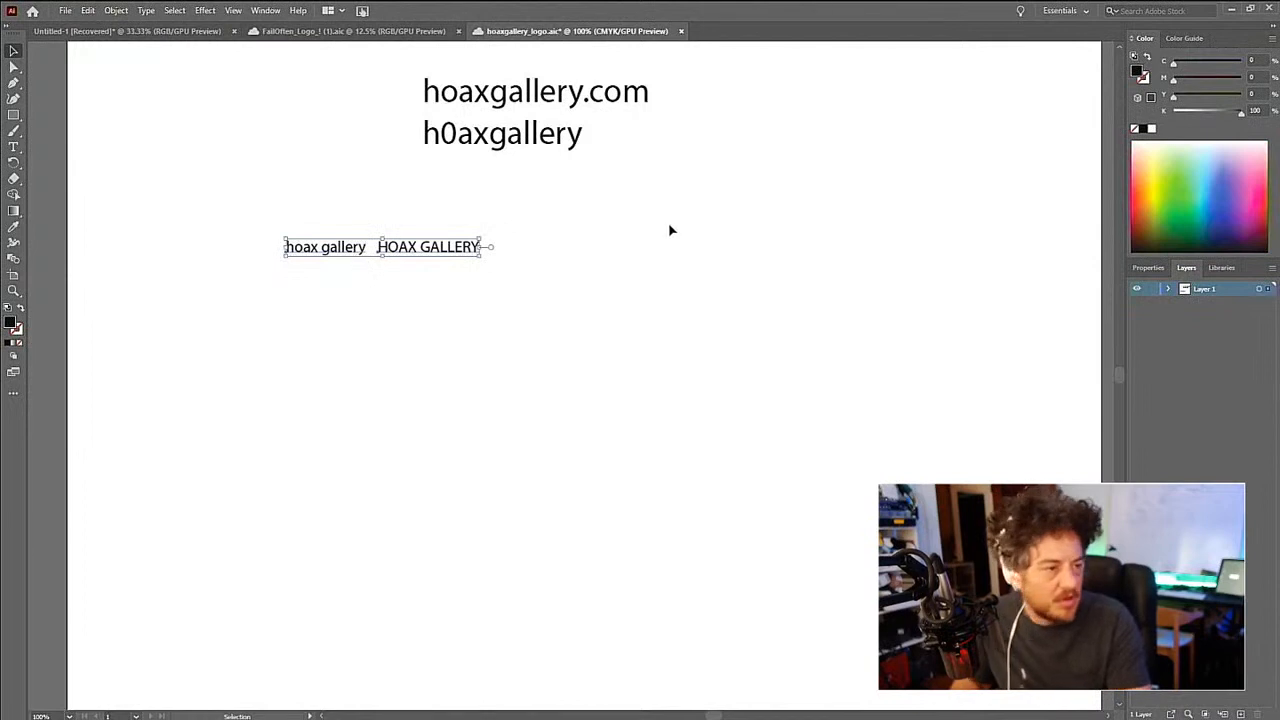
key(a)
key(v)
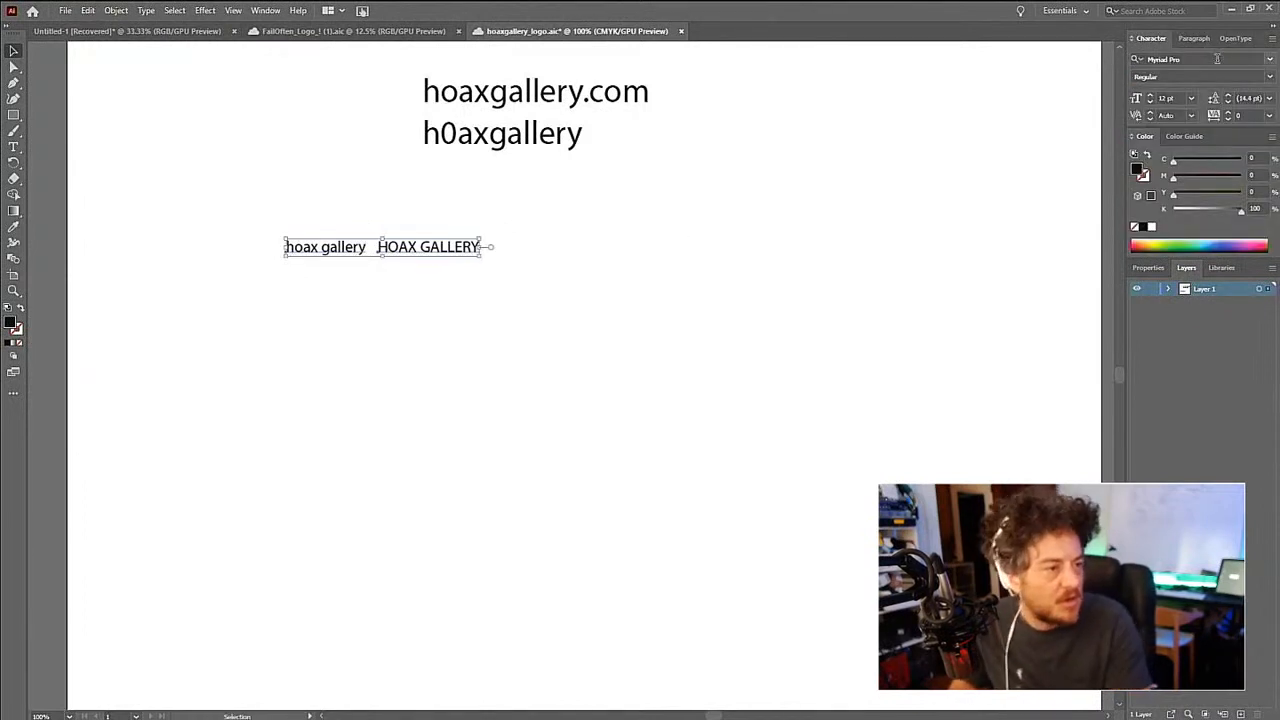
- Detach the Character panel, float it on the artboard below the small text variations, and save the document
drag(1155, 43, 404, 318)
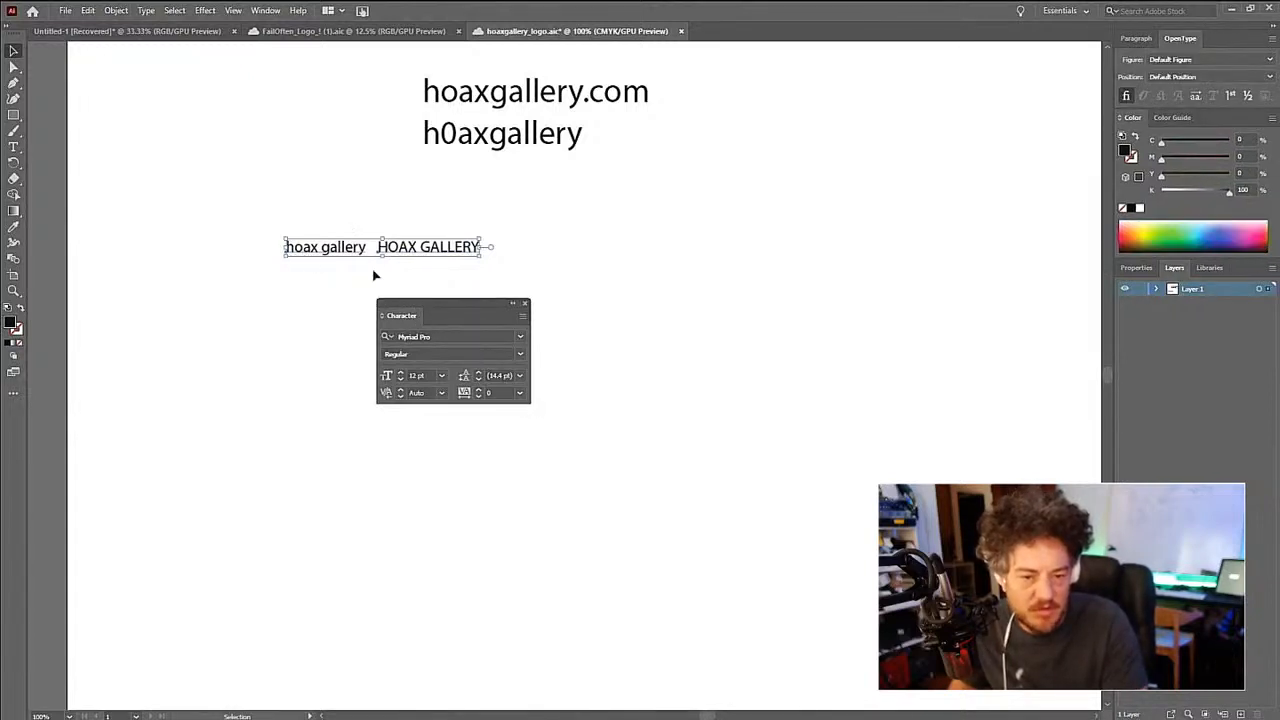
click(294, 298)
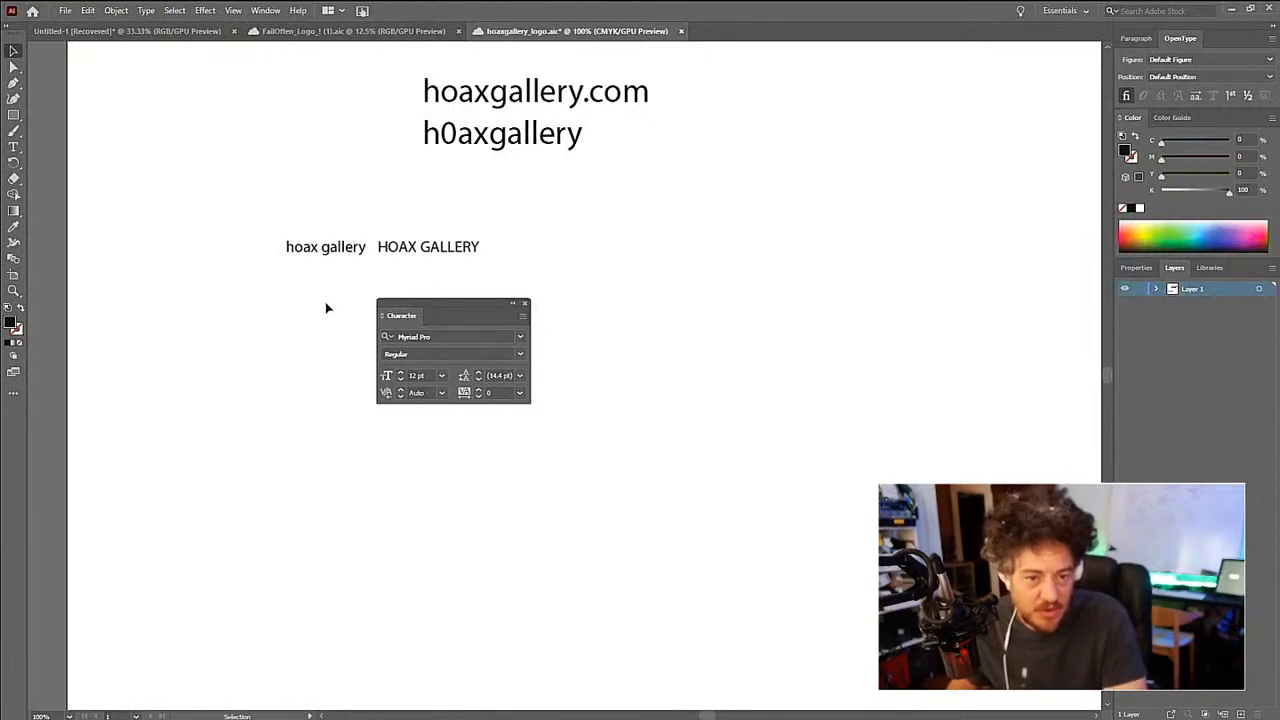
drag(424, 303, 471, 344)
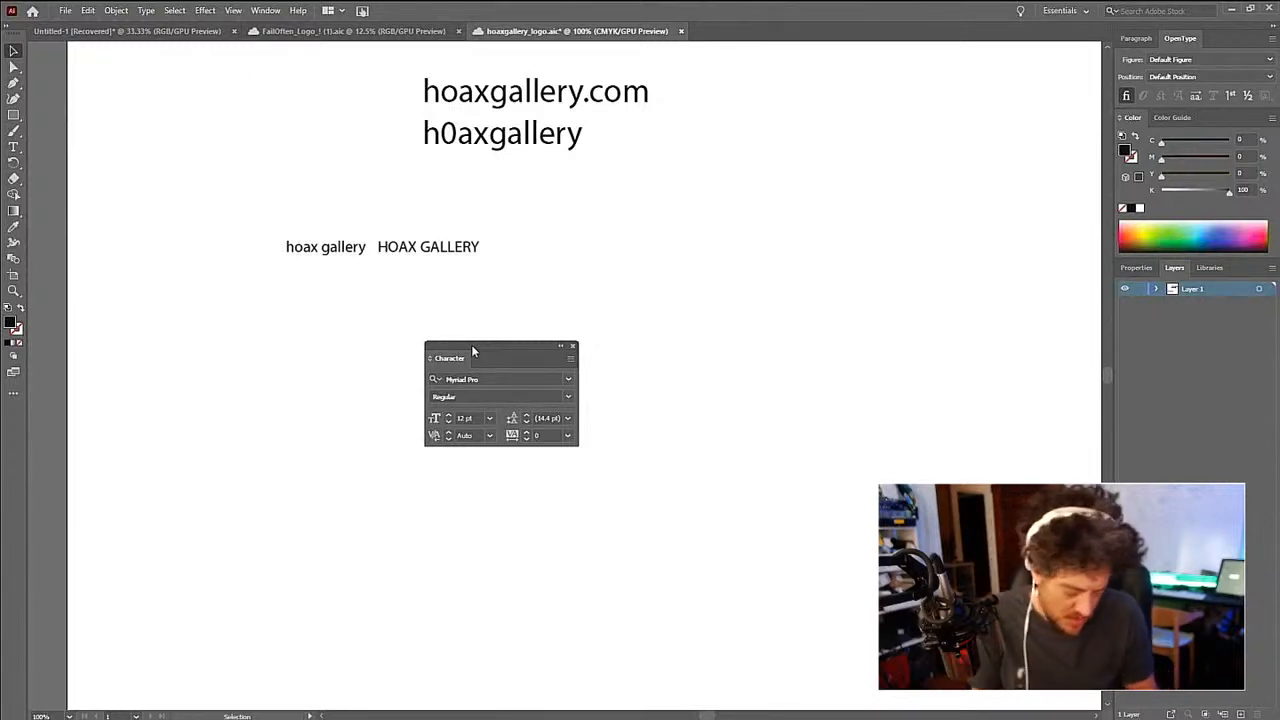
key(ctrl+s)
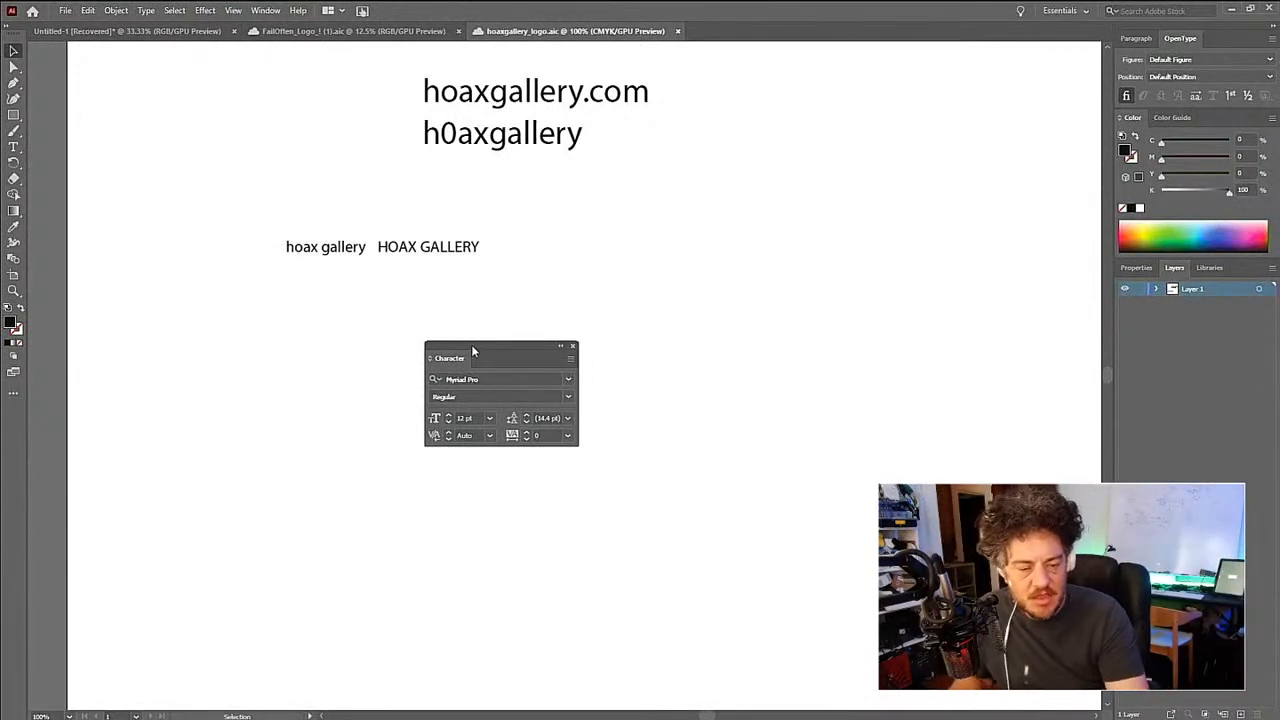
- Set the "hoax gallery" and "HOAX GALLERY" texts to the Rondalo Regular font and duplicate the pair directly below
click(300, 250)
shift+click(434, 251)
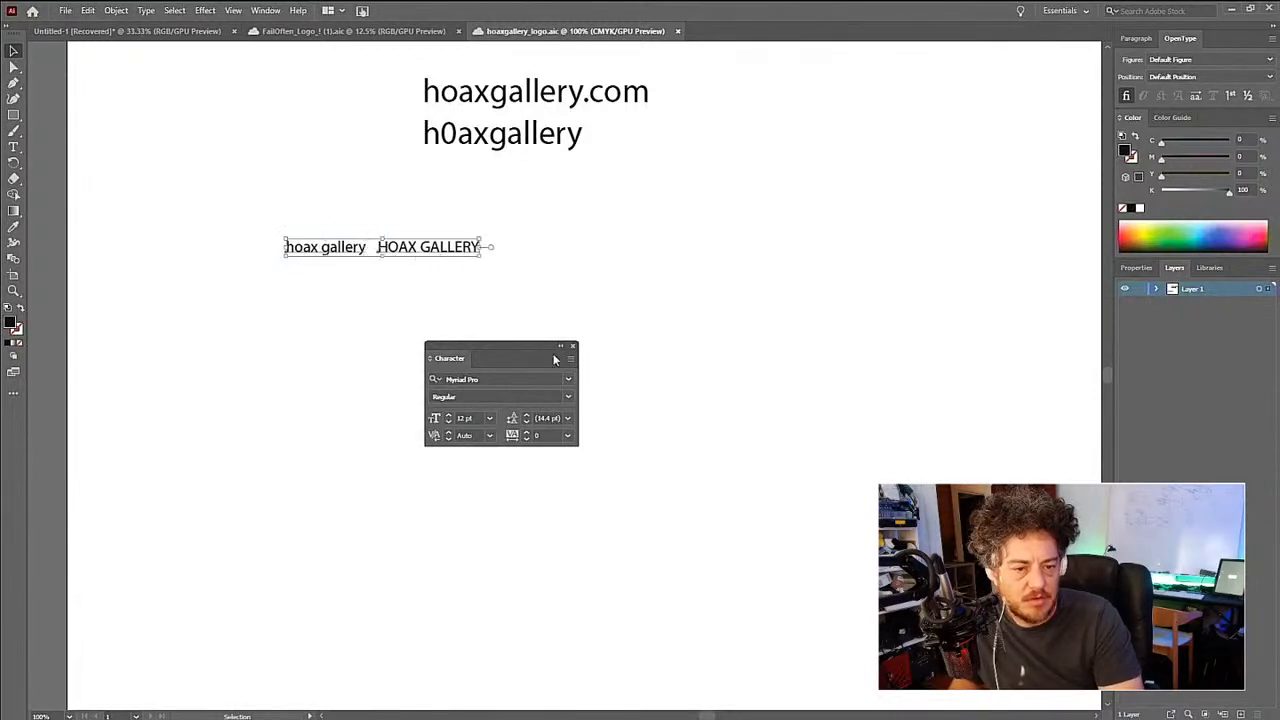
click(569, 381)
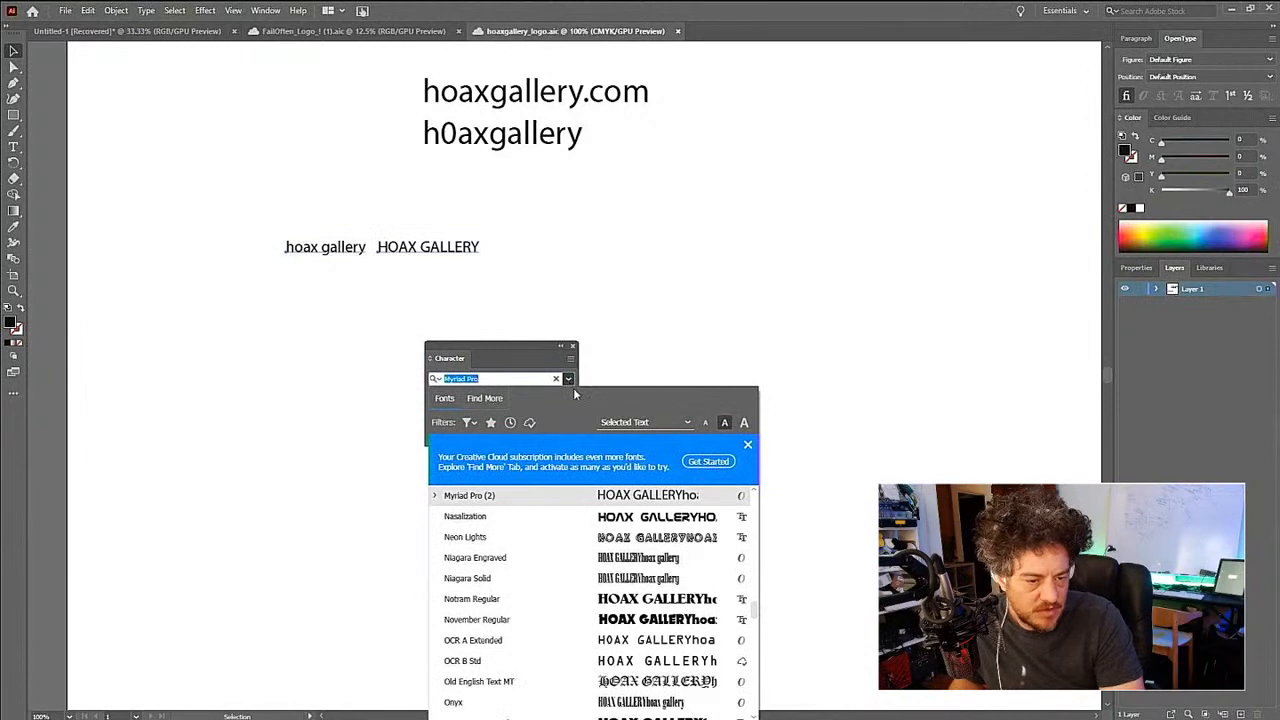
scroll(631, 562, down, 5)
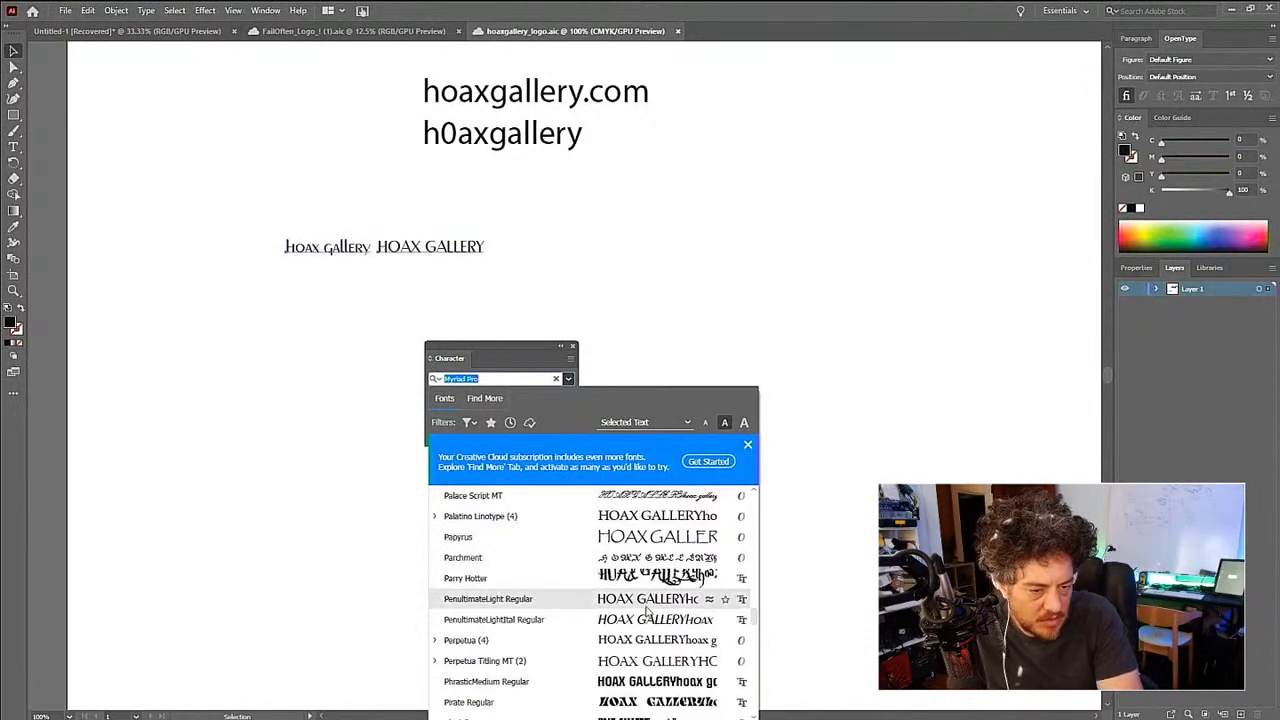
scroll(647, 610, down, 4)
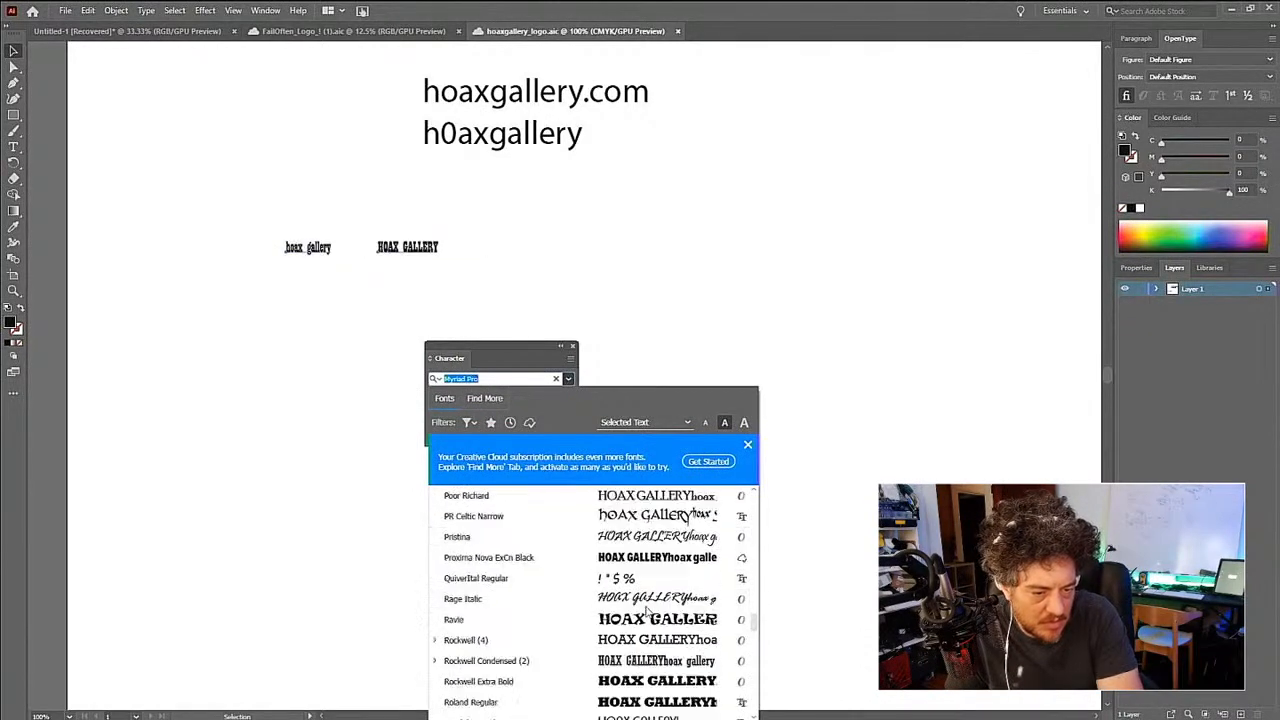
scroll(647, 610, down, 1)
scroll(647, 610, down, 1)
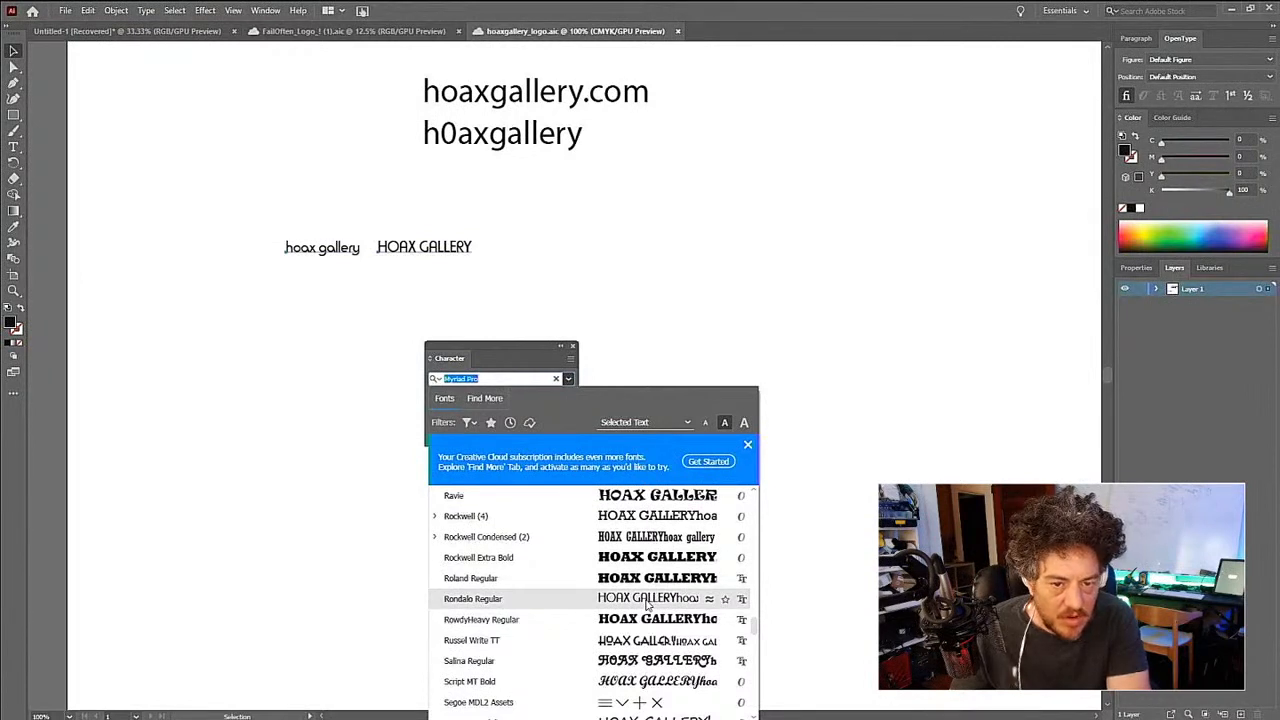
click(647, 599)
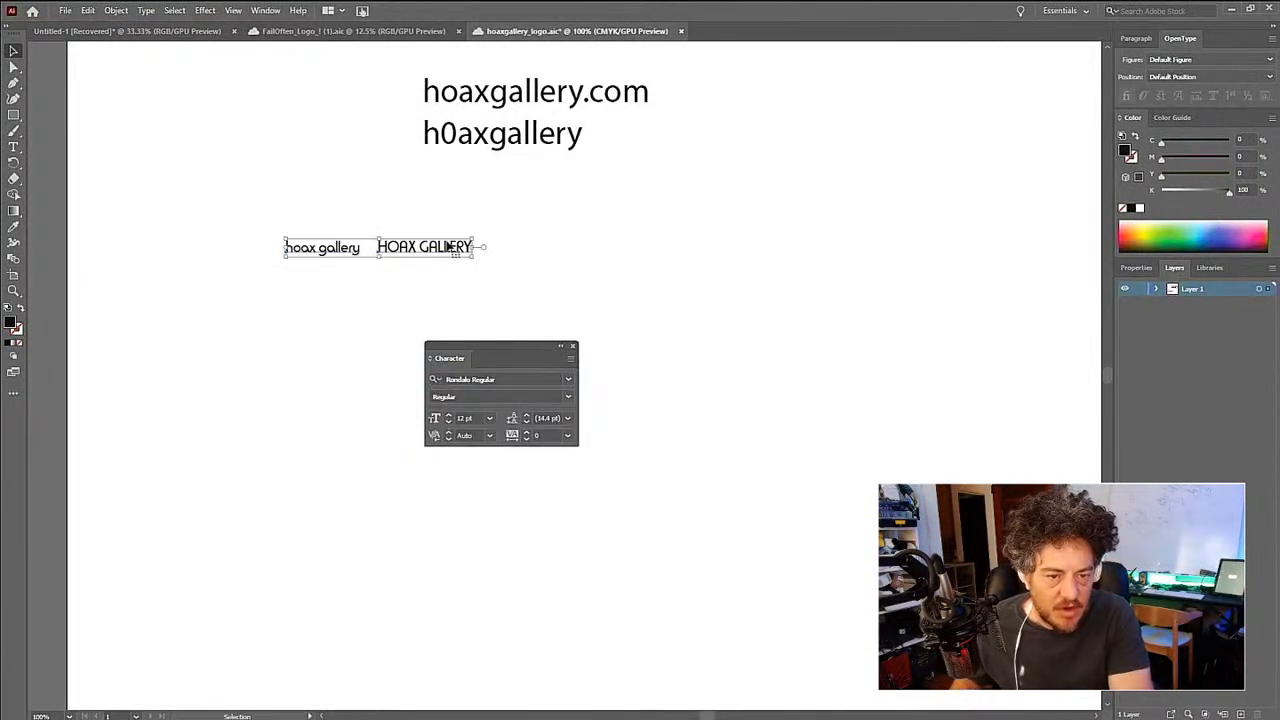
mouse_move(447, 255)
mouse_down()
mouse_move(443, 291)
mouse_move(446, 278)
mouse_up()
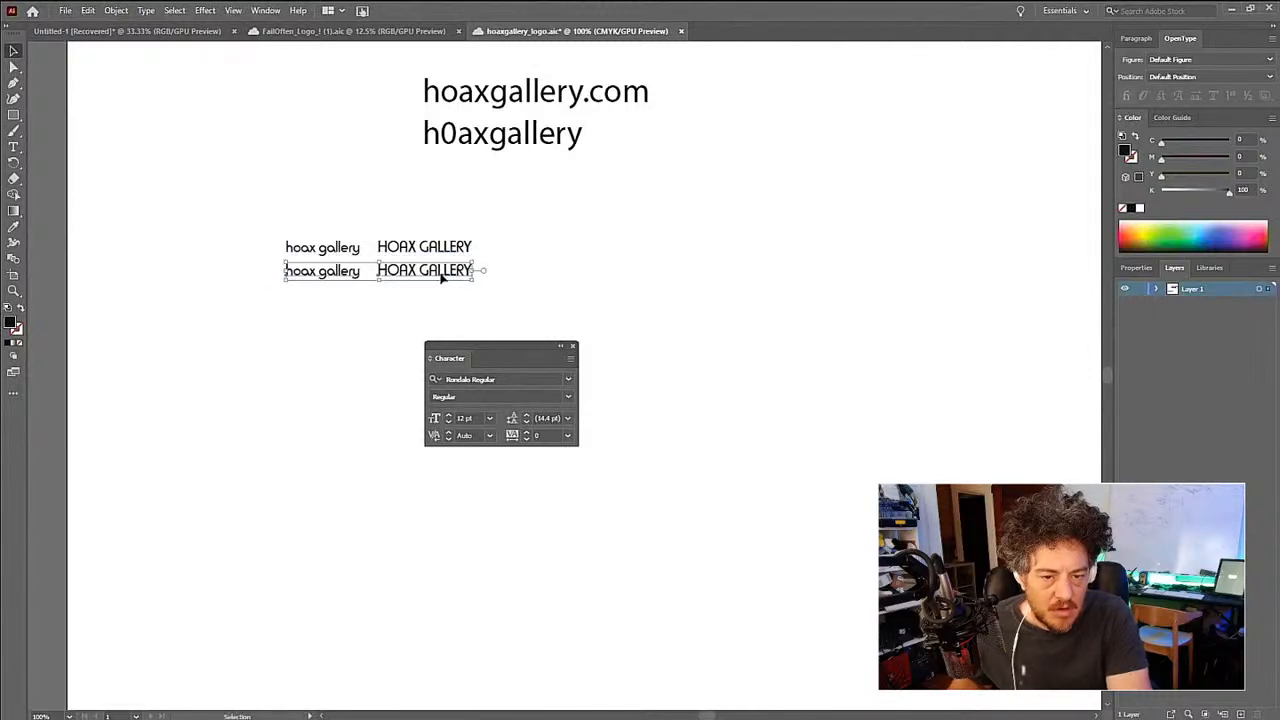
- Move the Character panel farther right and set the lower "hoax gallery" and "HOAX GALLERY" pair to the Source Code Variable font
click(569, 380)
drag(533, 341, 664, 335)
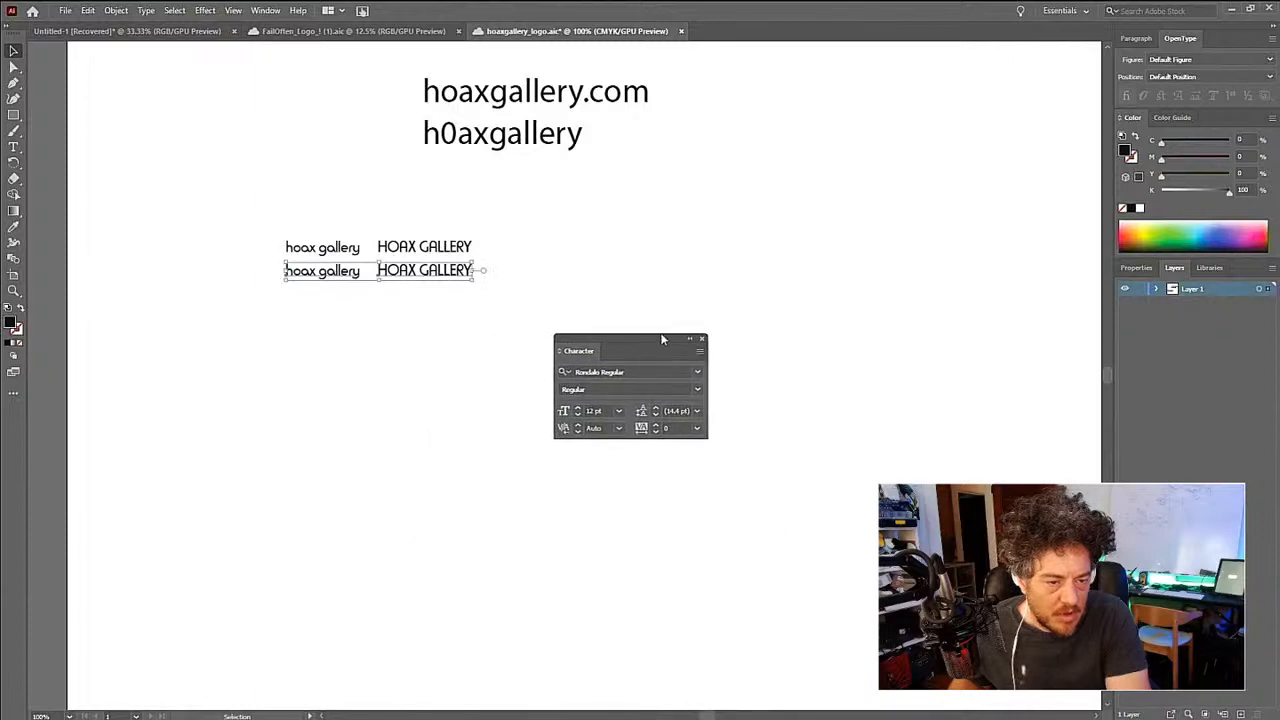
click(697, 372)
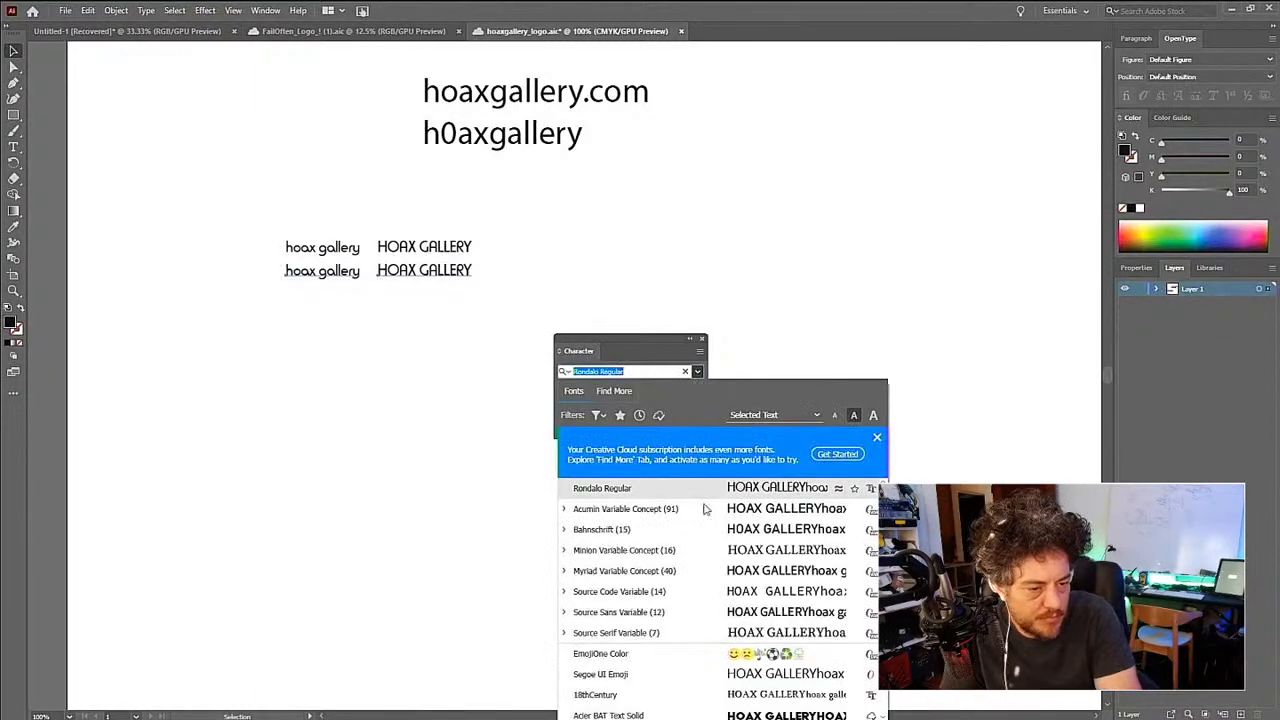
scroll(706, 560, down, 2)
scroll(706, 565, up, 1)
scroll(706, 565, up, 1)
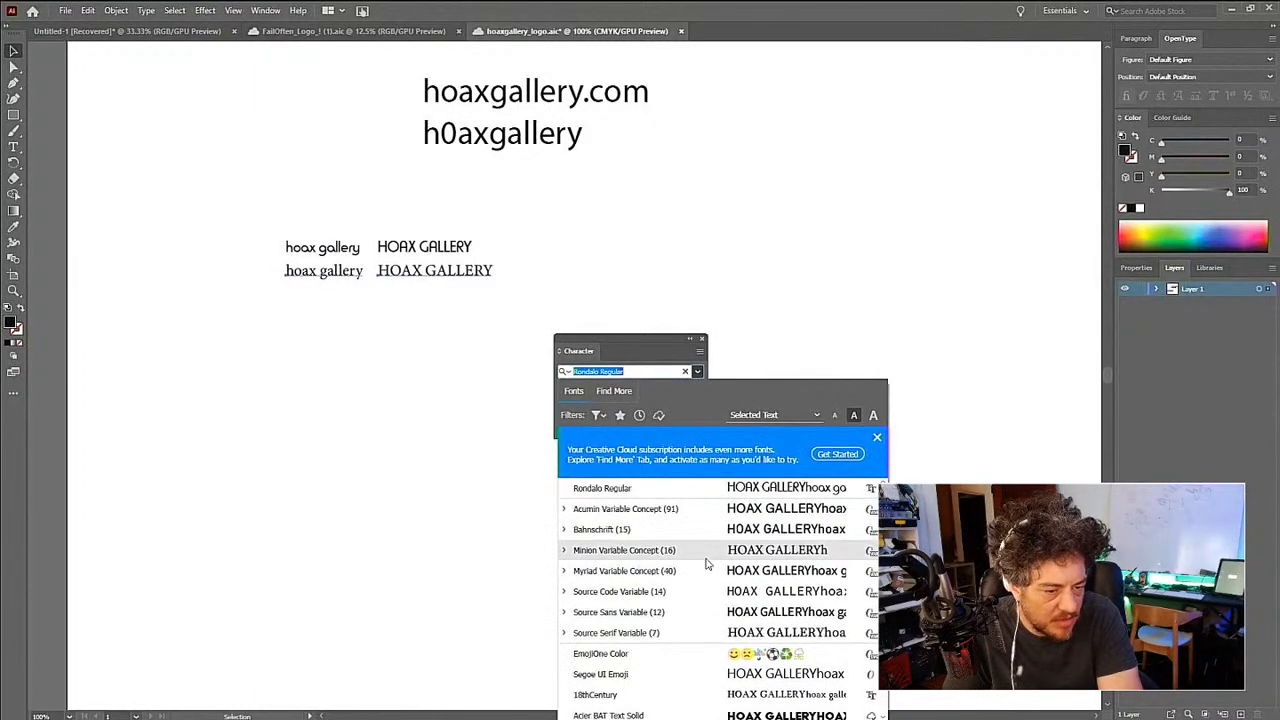
click(709, 594)
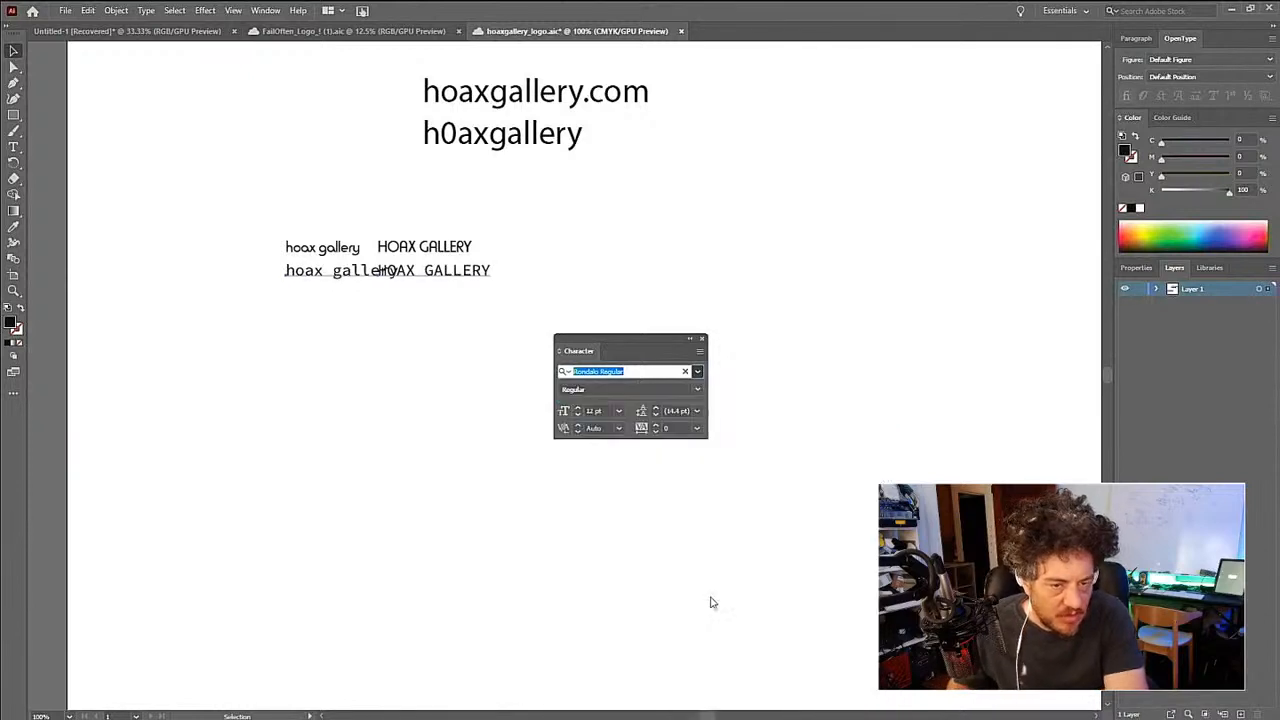
click(525, 288)
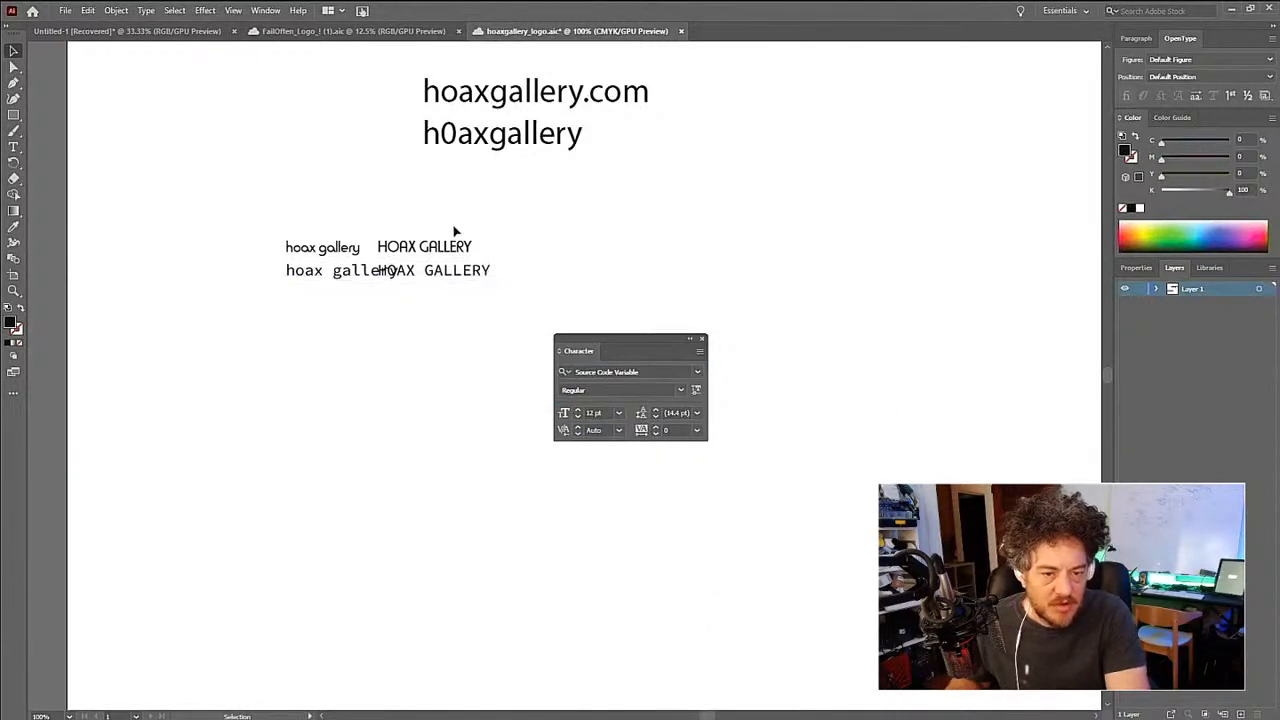
- Shift both uppercase "HOAX GALLERY" texts right so they clear the lowercase "hoax gallery" column
key(a)
drag(448, 207, 497, 328)
drag(460, 271, 506, 275)
- Duplicate the Source Code Variable text pair directly below to form a third row, keeping both columns aligned
key(v)
drag(486, 342, 307, 231)
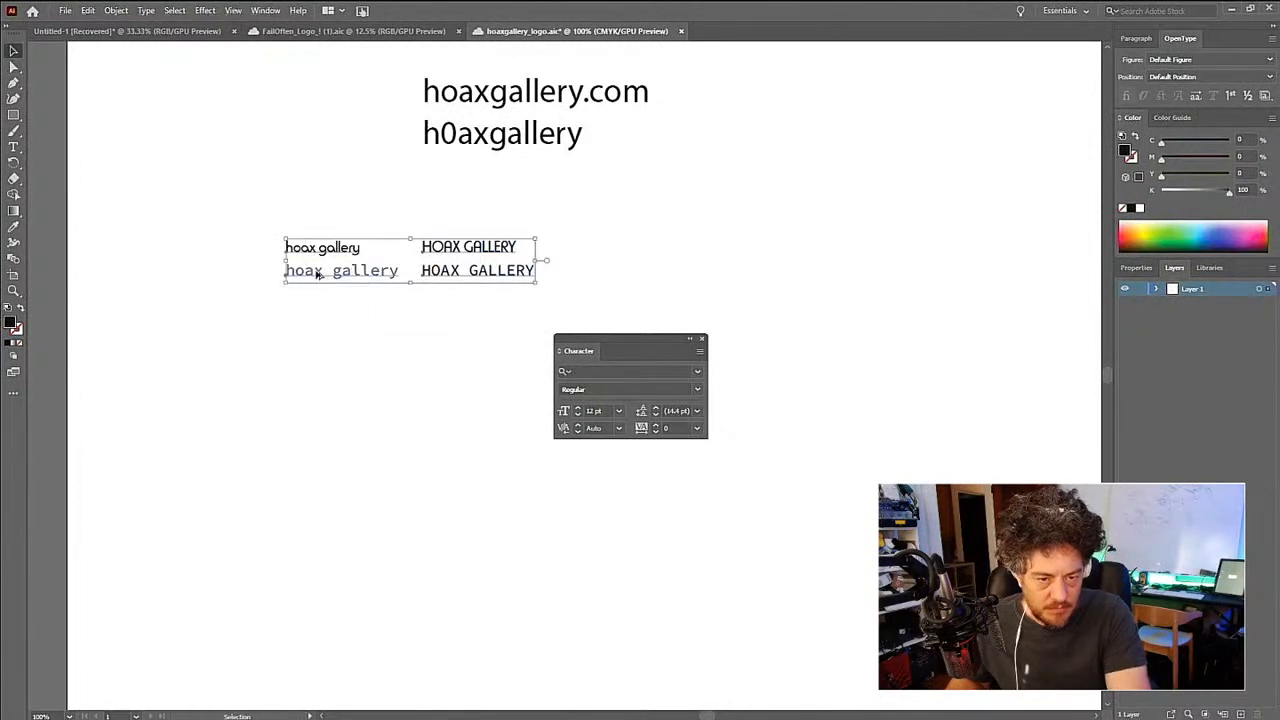
drag(311, 320, 477, 308)
shift+click(474, 270)
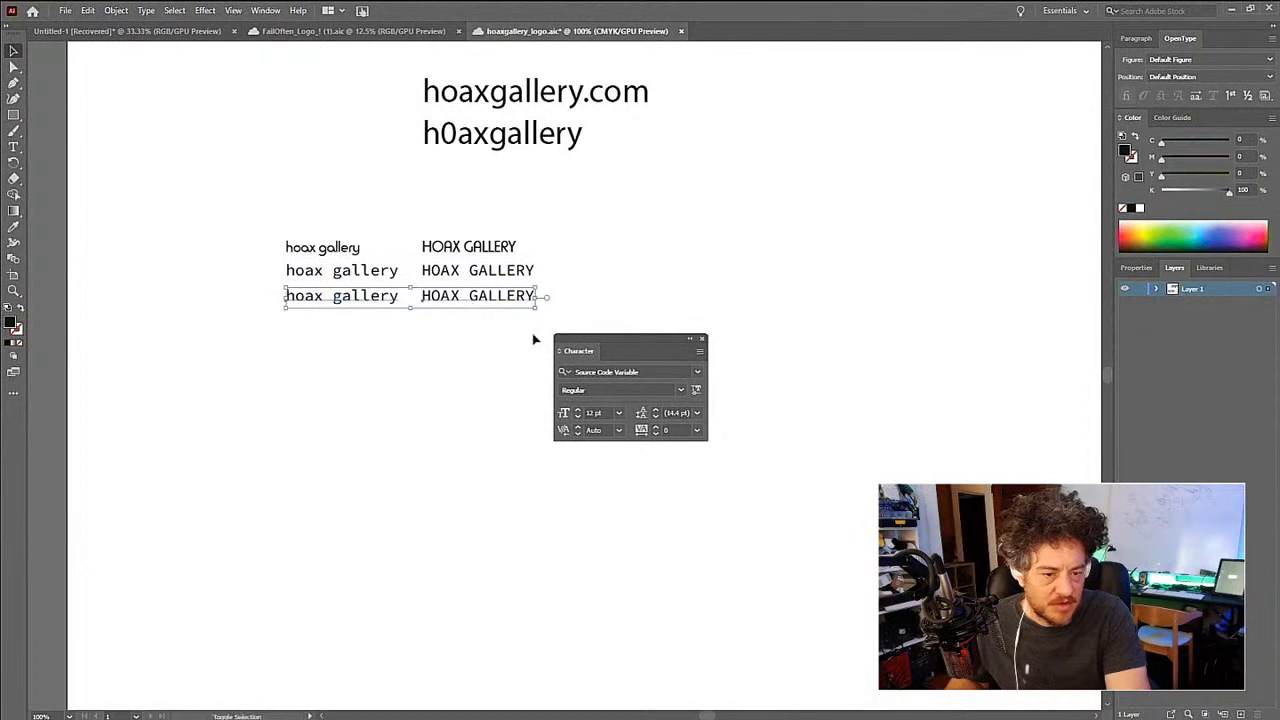
click(489, 360)
- Set both texts in the third row to the Century Gothic Pro font and duplicate the pair directly below
key(a)
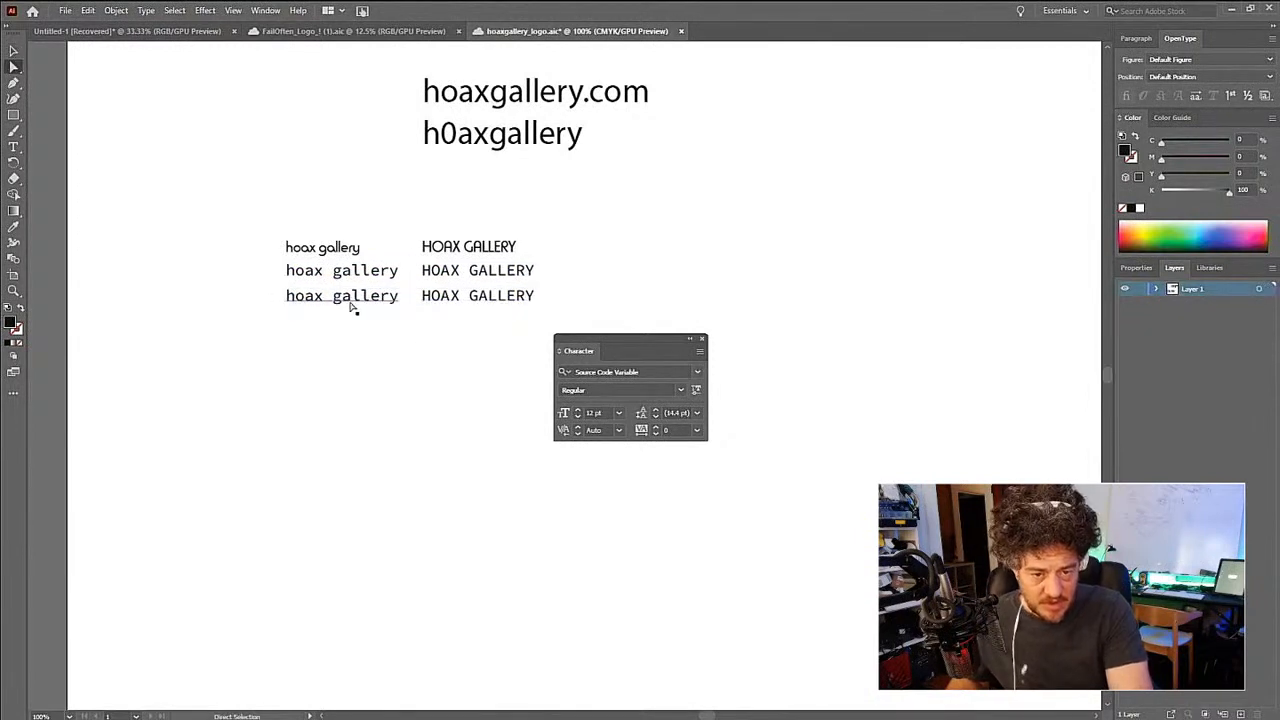
click(351, 303)
shift+click(466, 303)
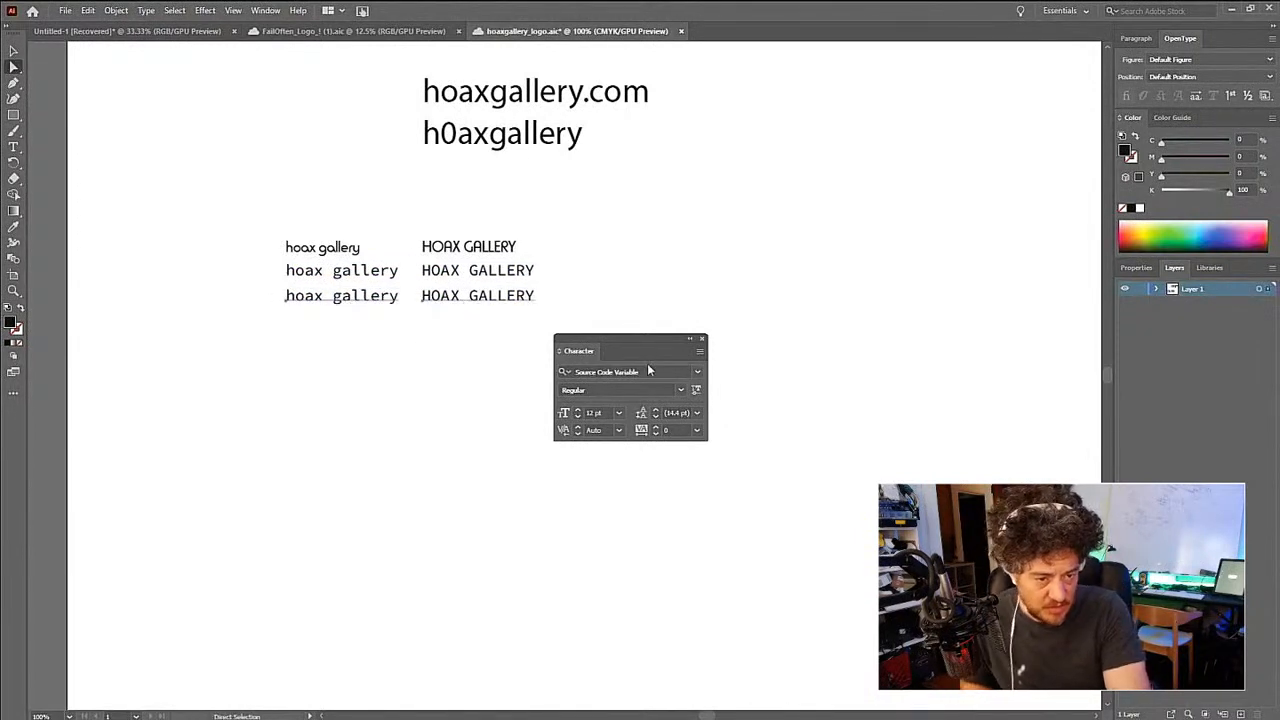
click(697, 372)
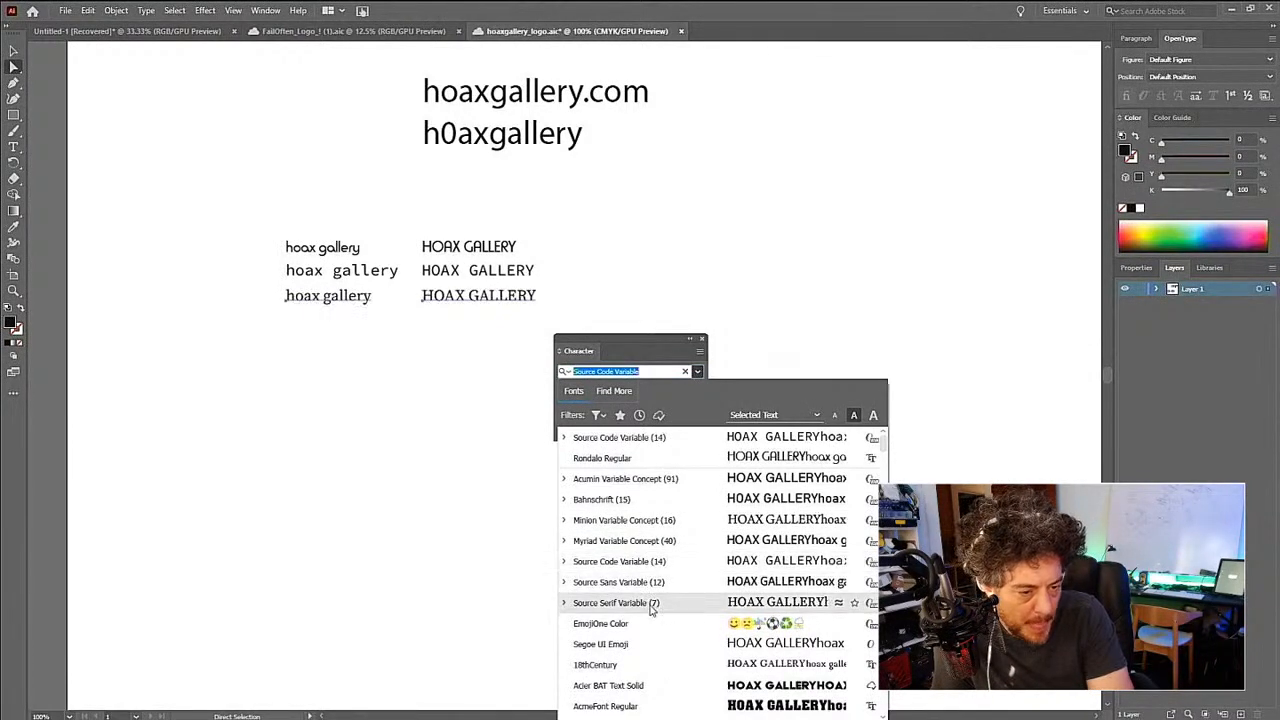
scroll(650, 611, down, 3)
scroll(650, 611, down, 3)
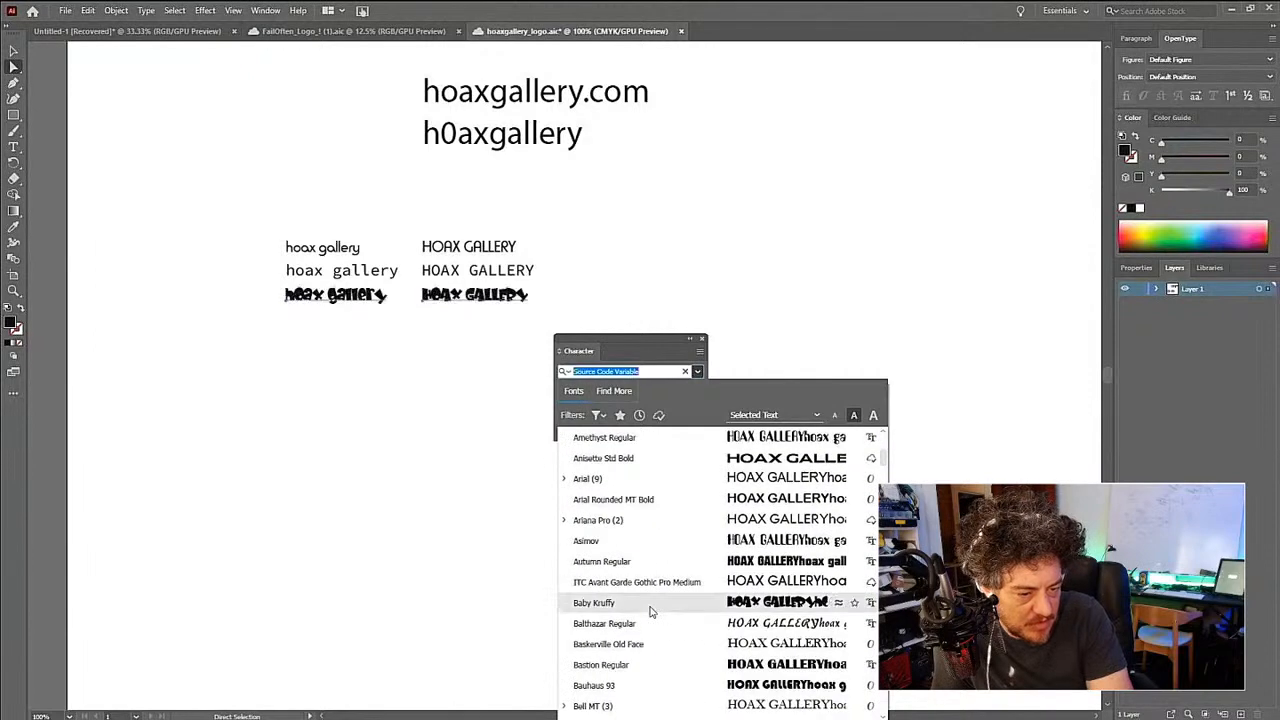
scroll(650, 611, down, 6)
scroll(650, 611, down, 3)
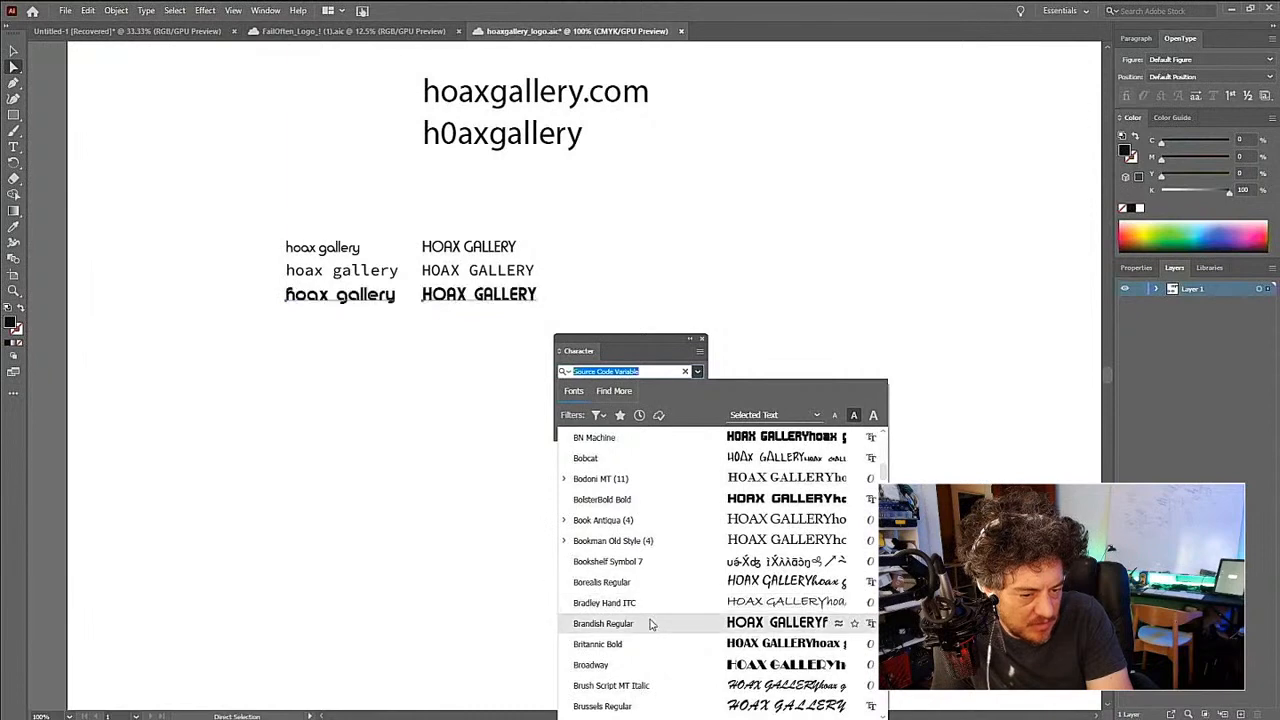
scroll(650, 624, down, 6)
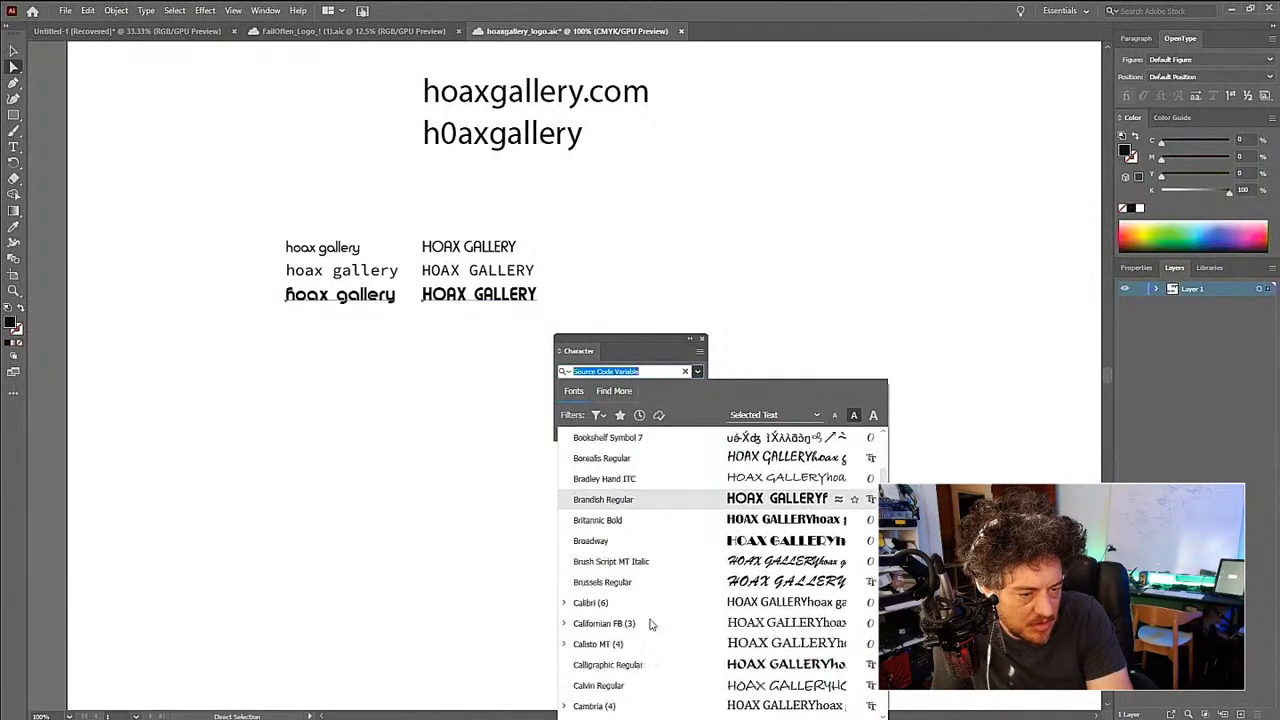
scroll(650, 625, down, 3)
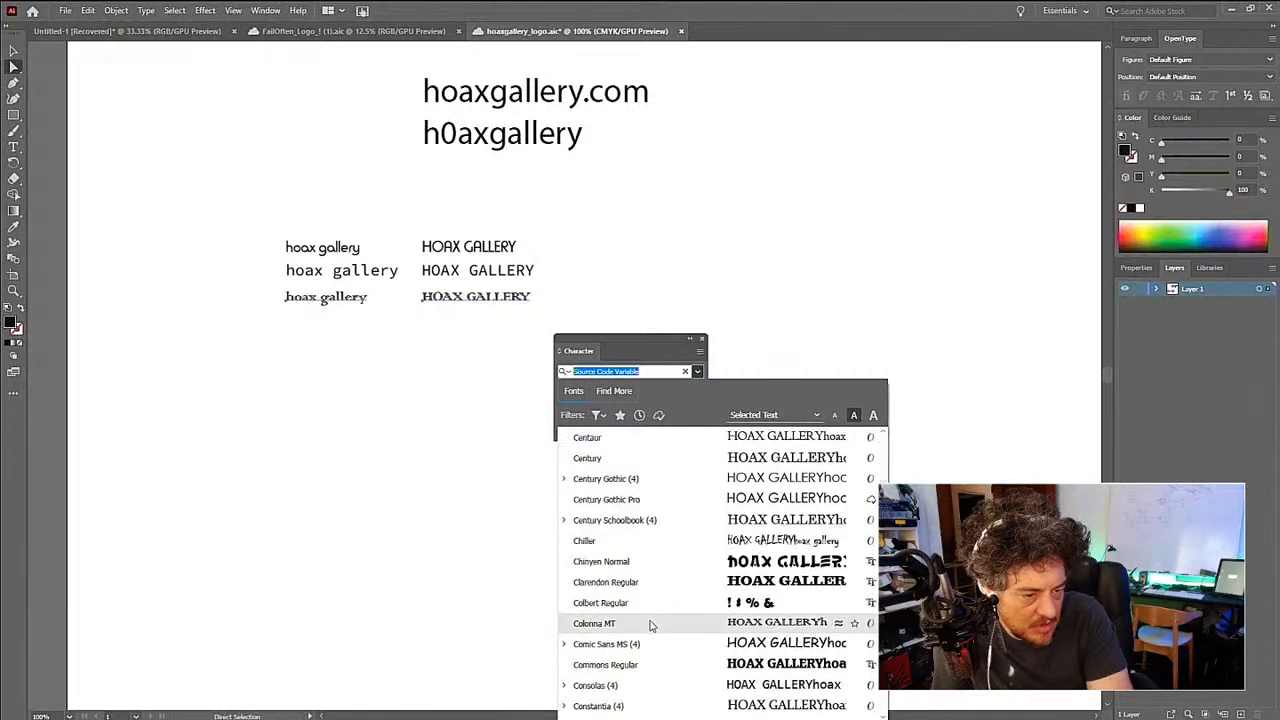
click(640, 502)
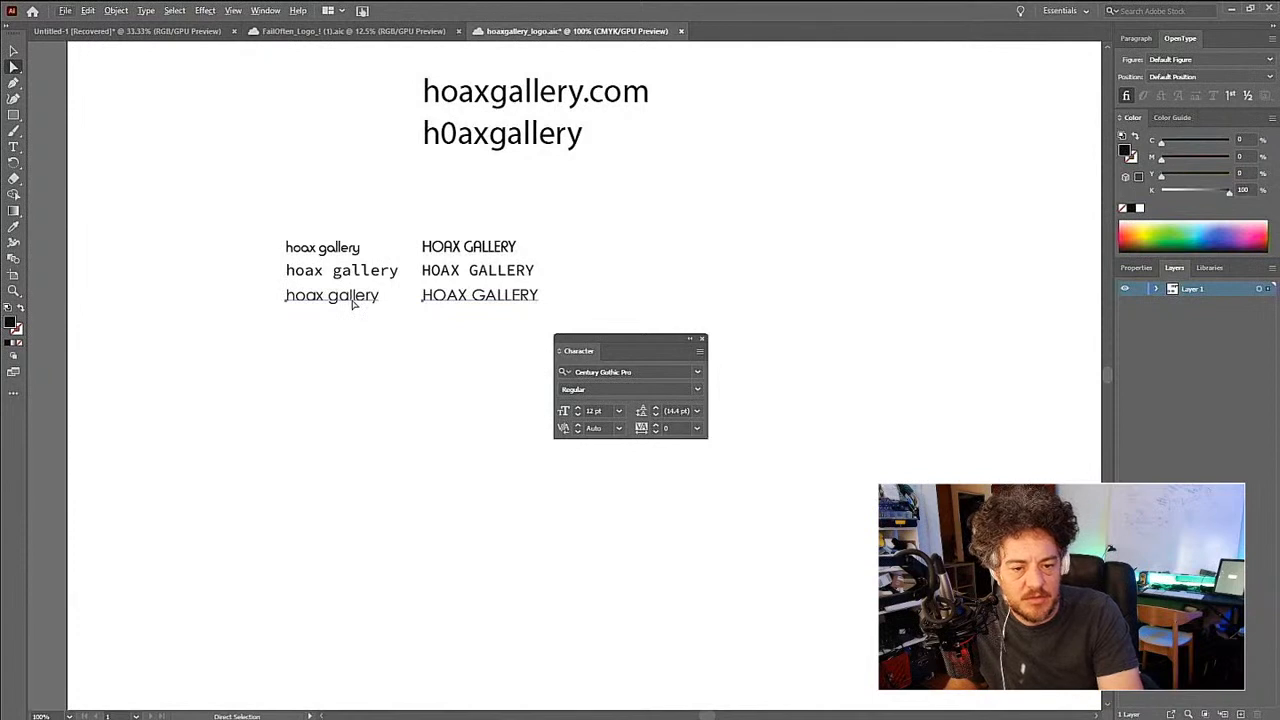
drag(352, 303, 355, 330)
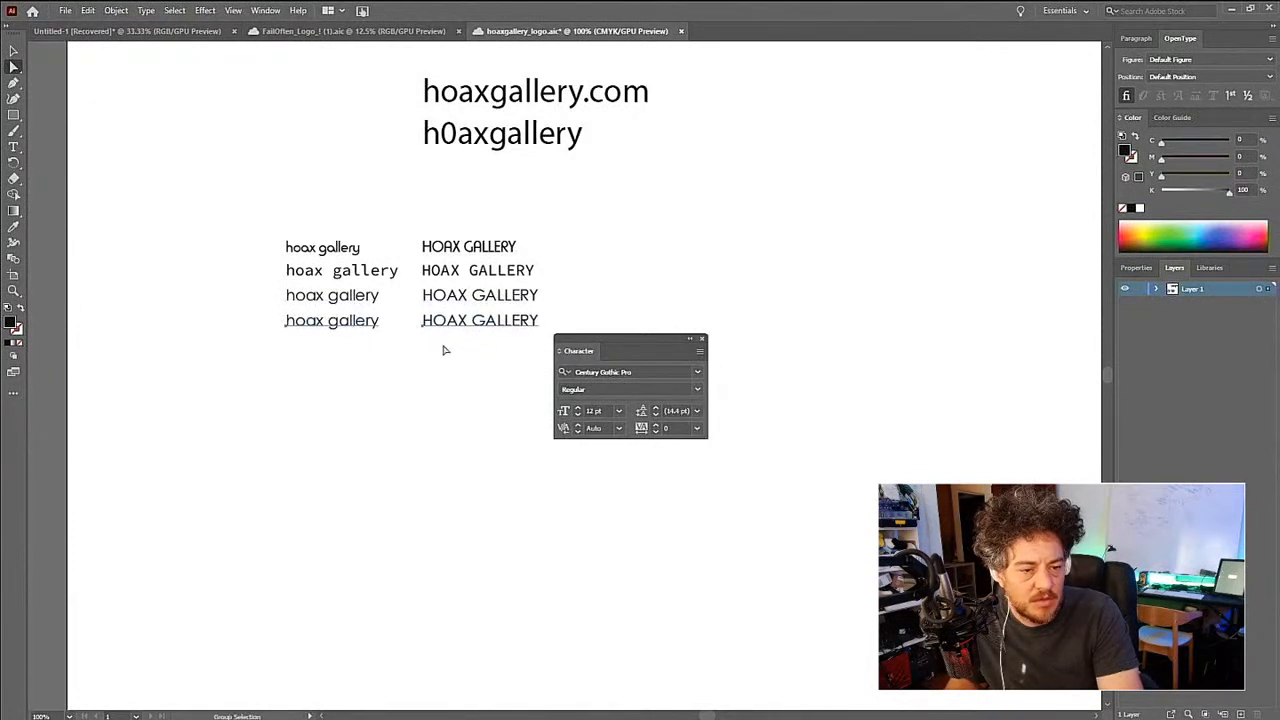
- Set both texts in the fourth row to the Consolas font and duplicate the pair directly below
click(697, 372)
scroll(703, 558, down, 5)
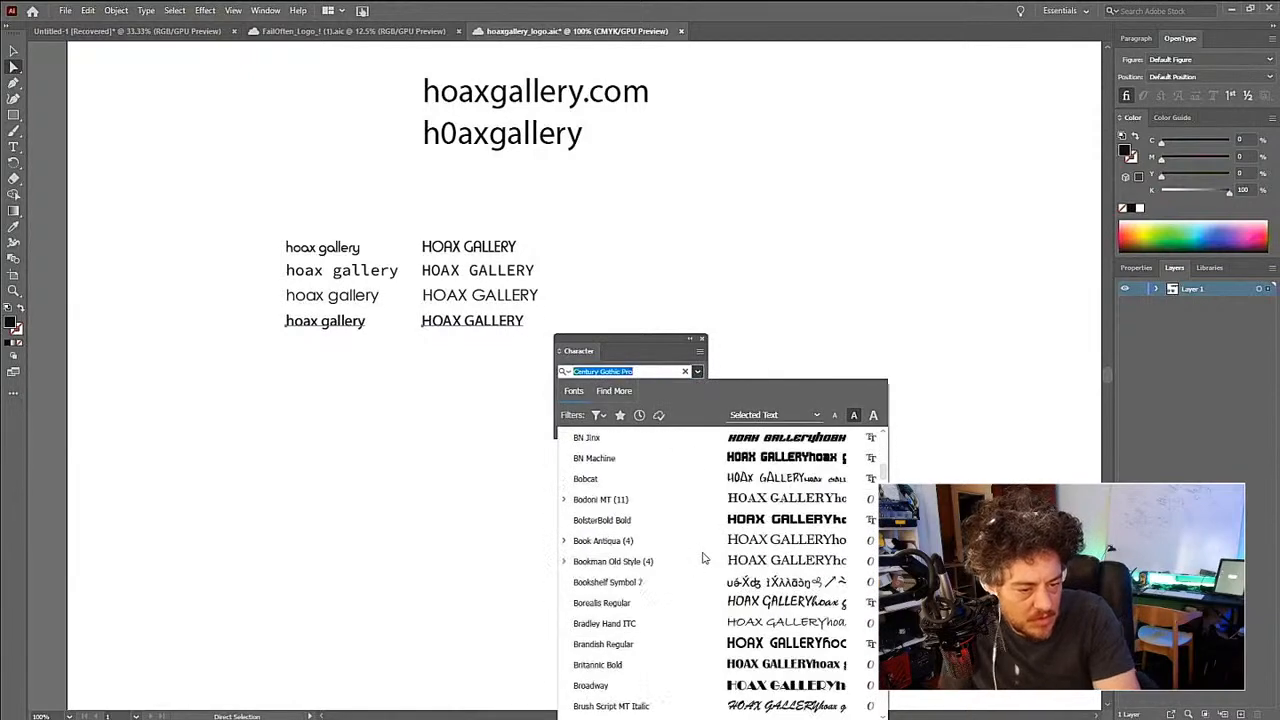
scroll(703, 558, down, 15)
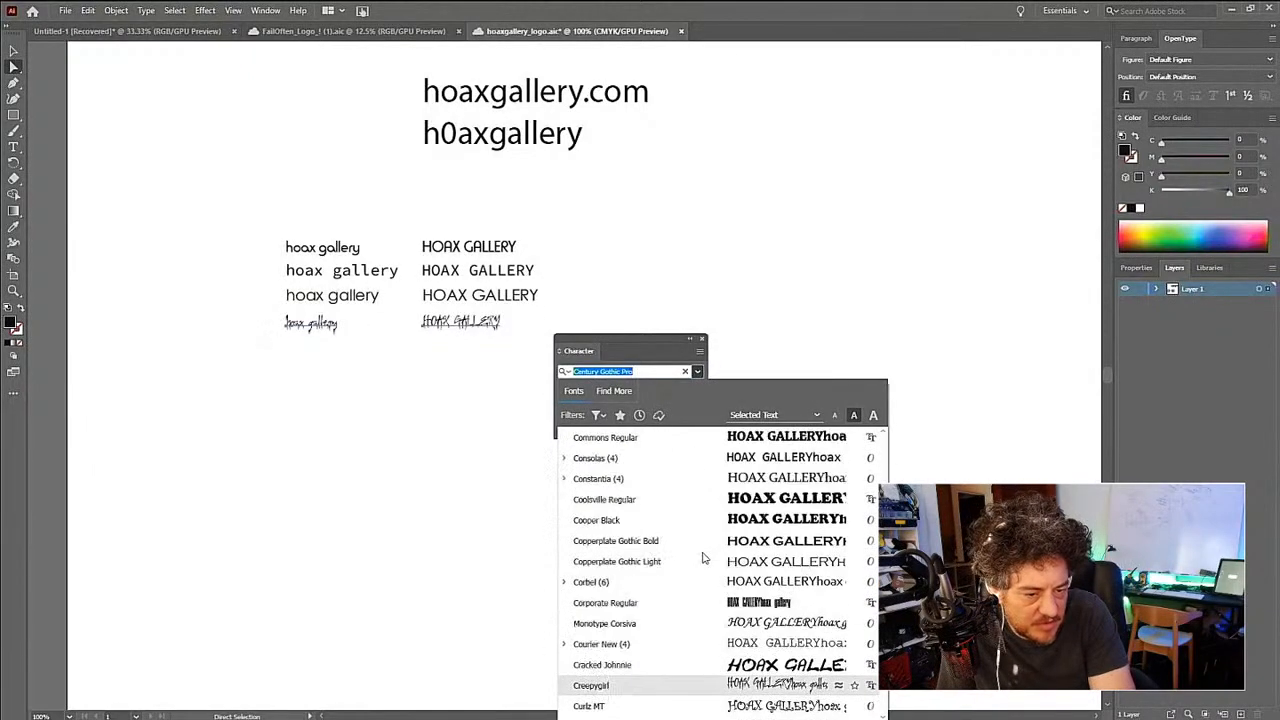
scroll(703, 553, down, 1)
scroll(703, 551, up, 1)
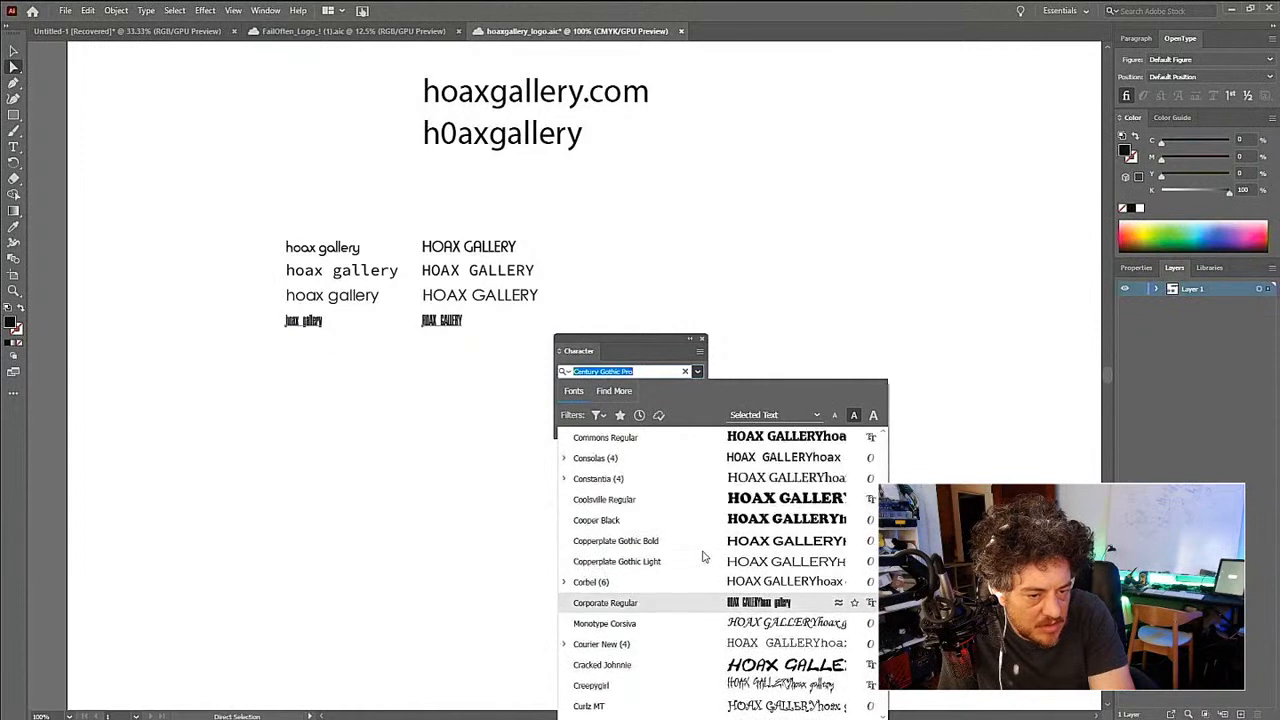
scroll(703, 556, up, 3)
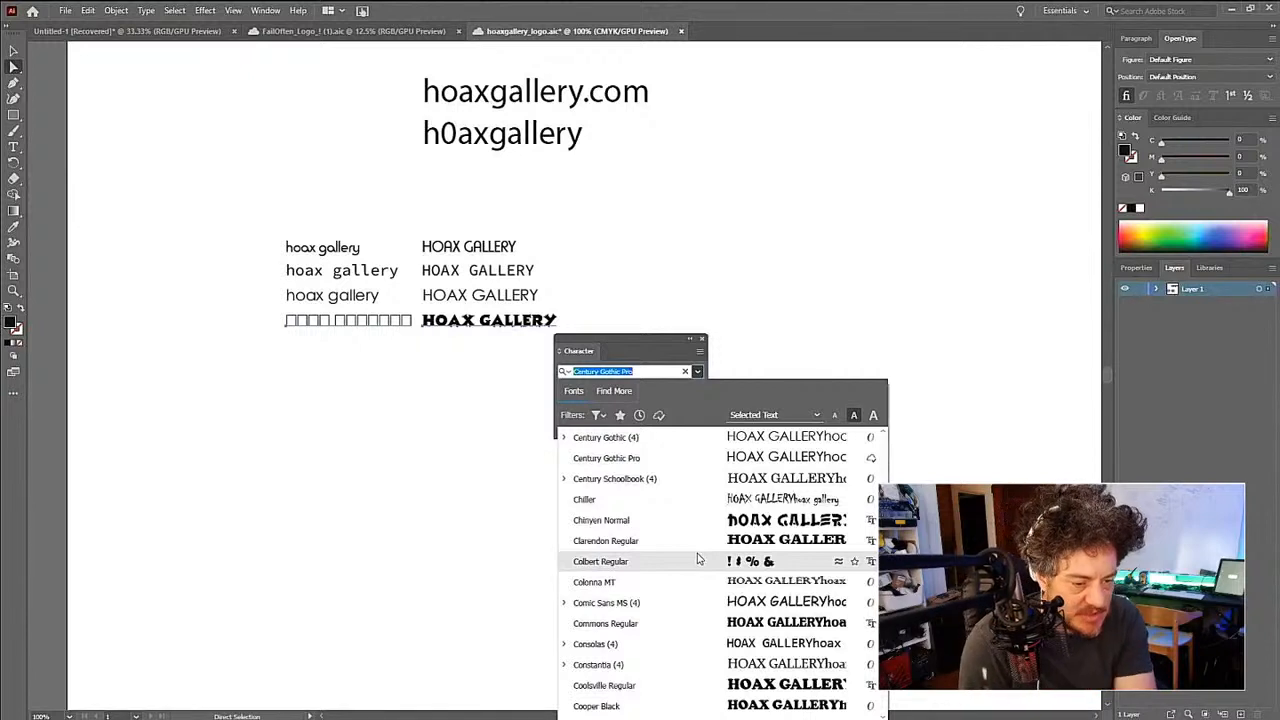
click(698, 649)
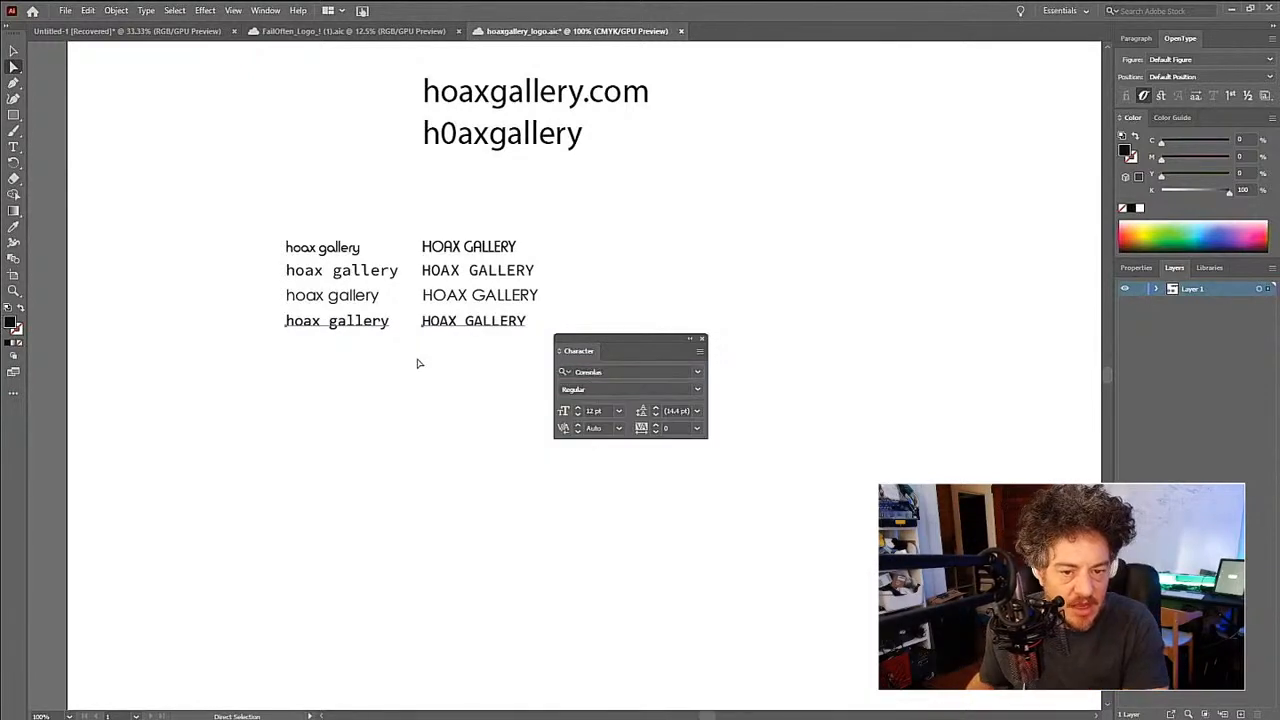
drag(383, 323, 383, 347)
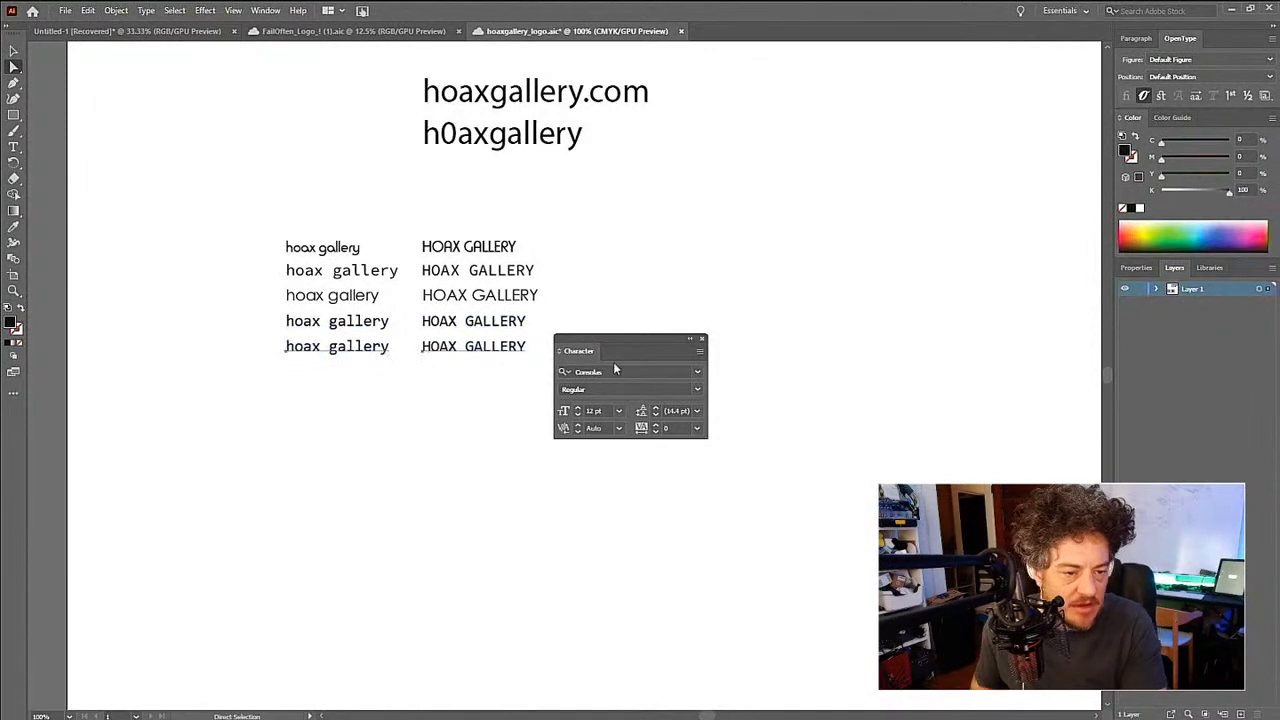
- Set both texts in the fifth row to the DIN 1451 LT Pro Engschrift font and duplicate the pair directly below
click(697, 371)
scroll(683, 563, down, 15)
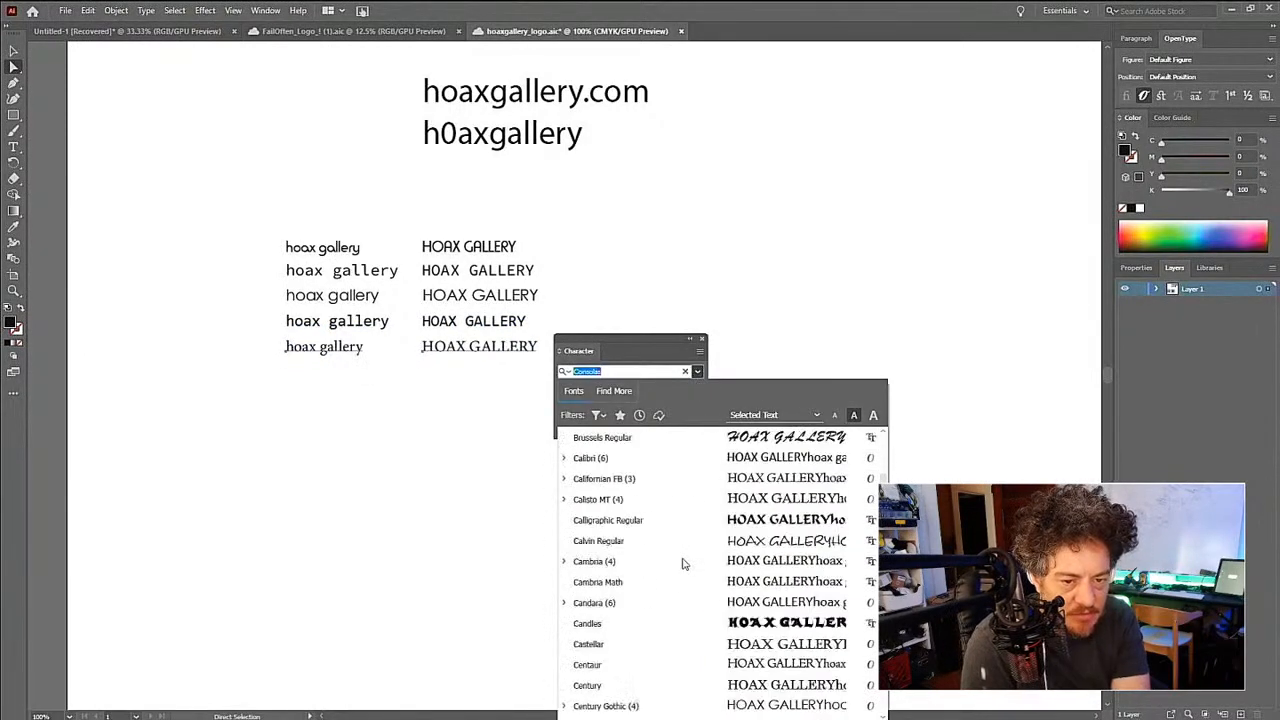
scroll(683, 563, down, 3)
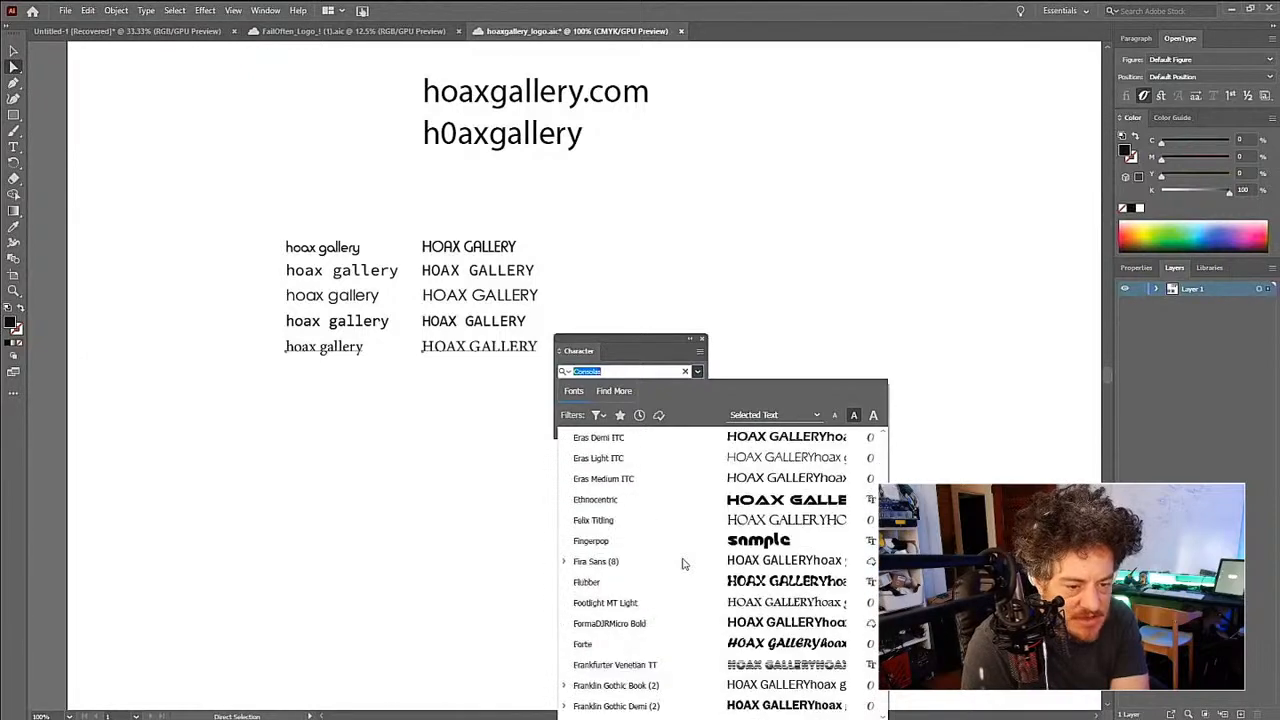
scroll(683, 563, up, 8)
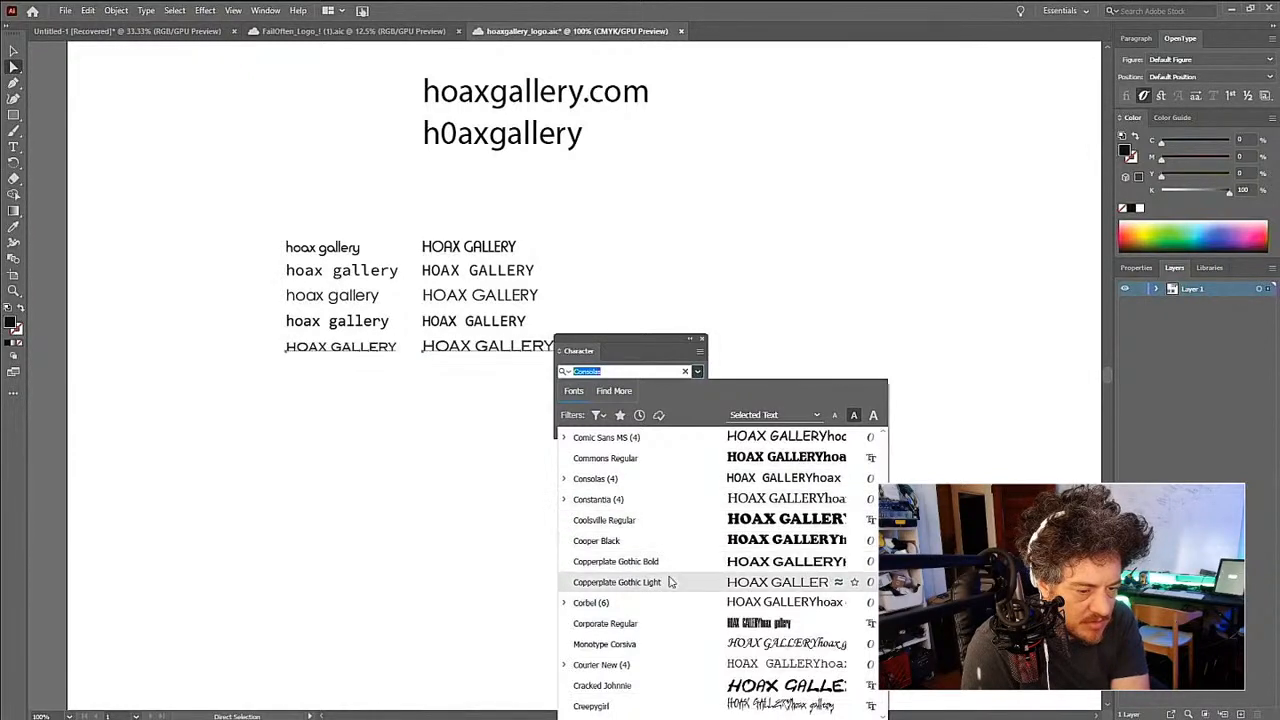
scroll(671, 582, down, 1)
scroll(671, 582, down, 2)
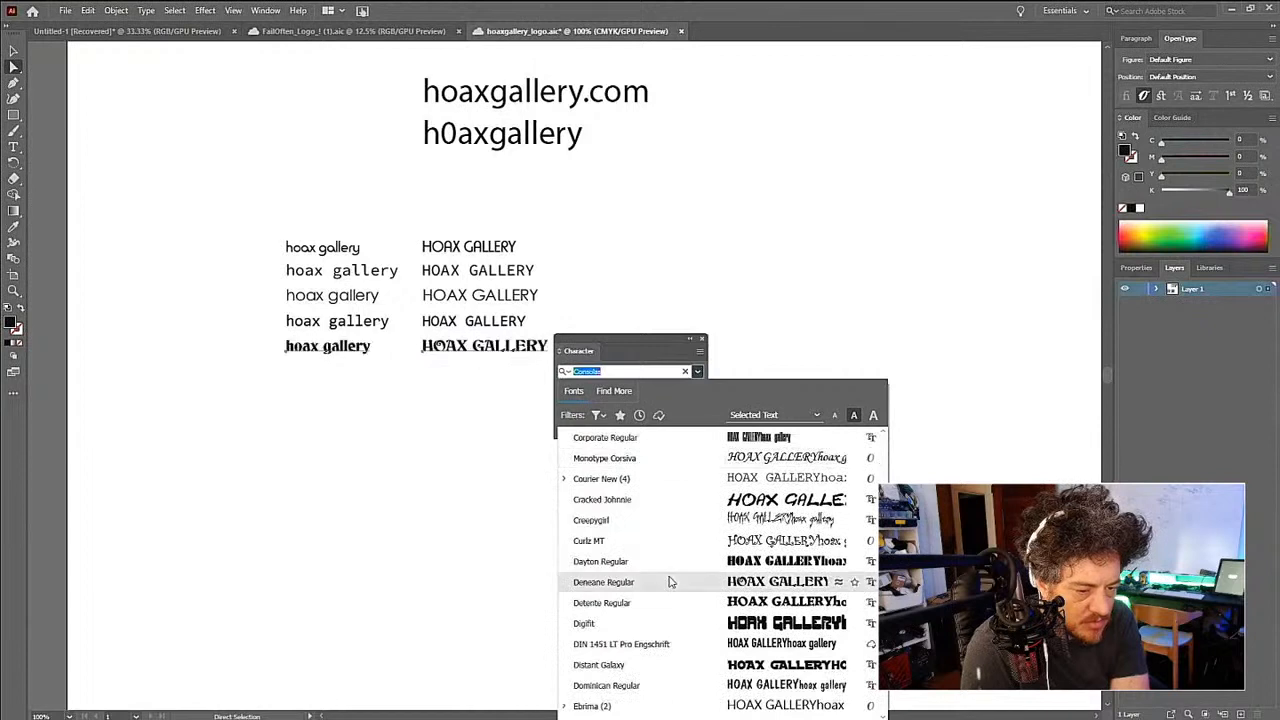
scroll(671, 582, down, 1)
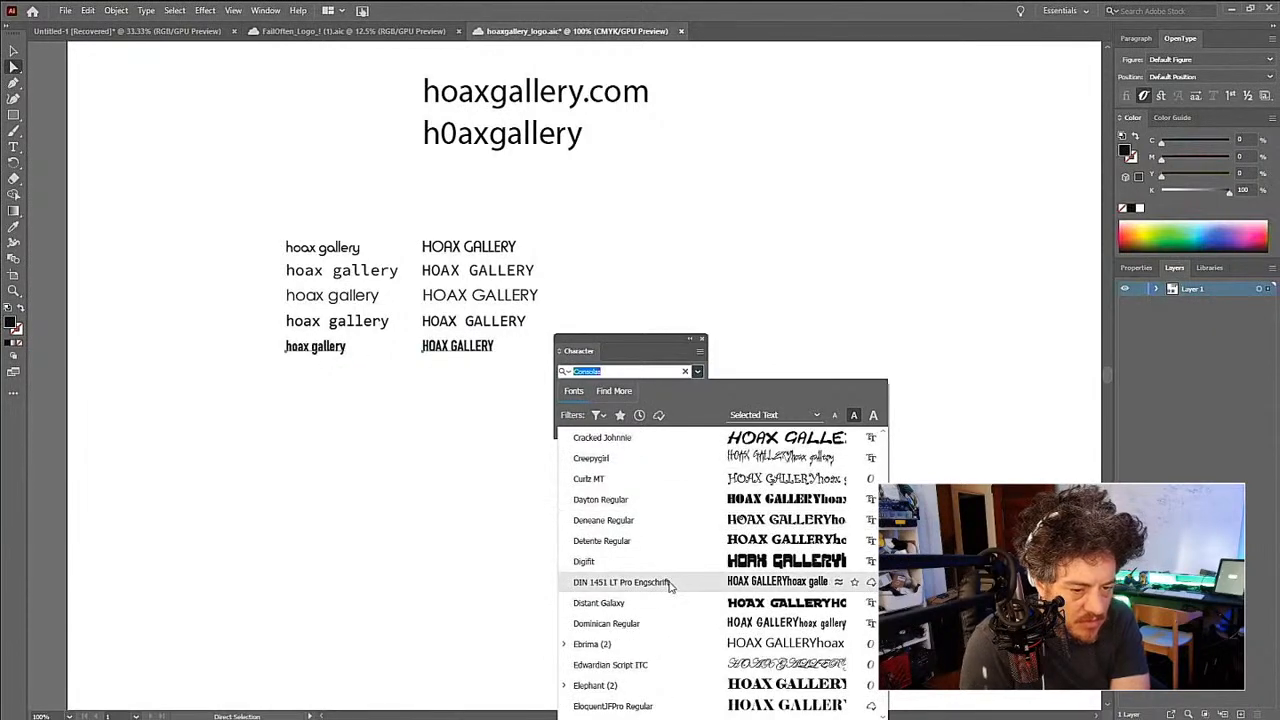
click(670, 590)
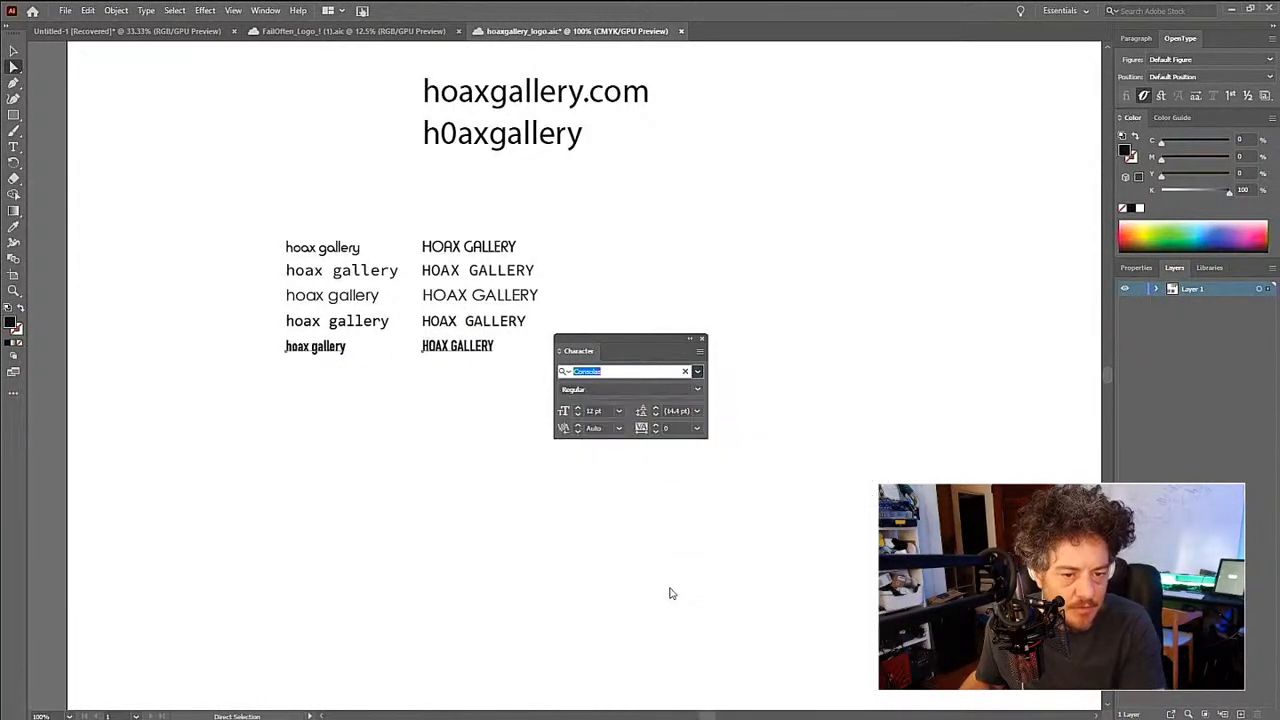
drag(491, 349, 490, 371)
- Set both texts in the sixth row to the Fira Sans font and duplicate the pair directly below
click(697, 372)
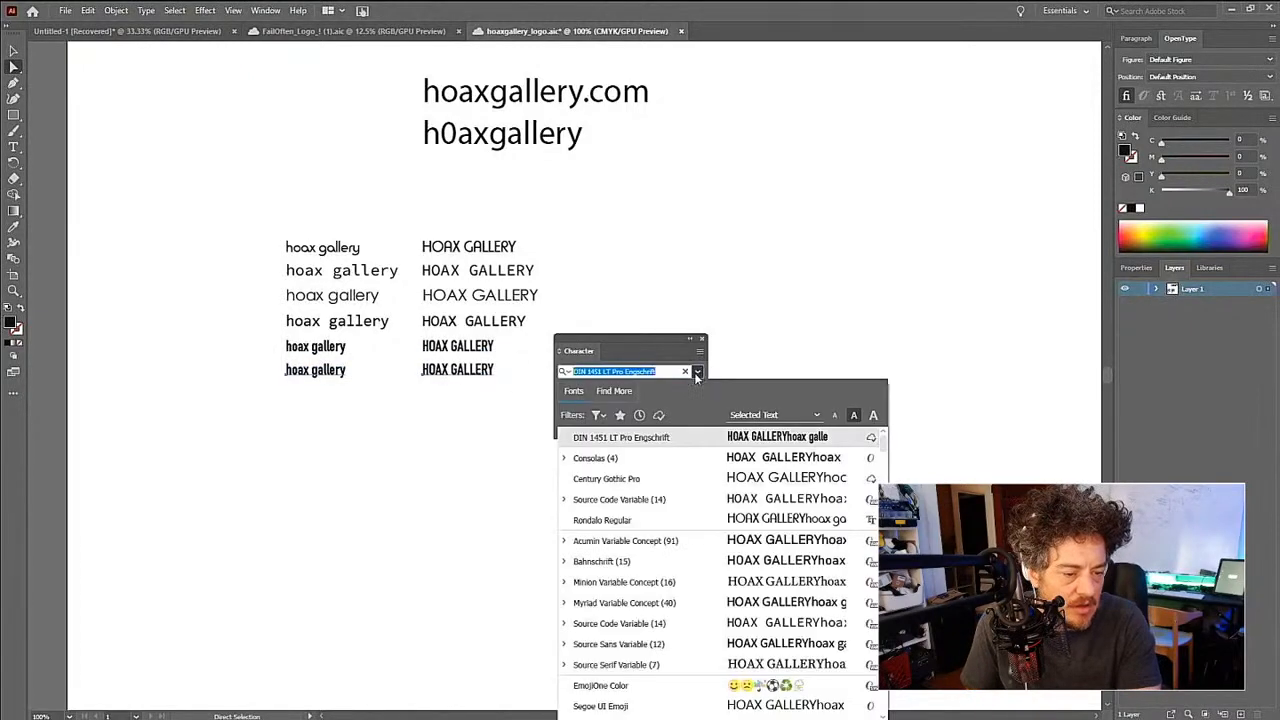
scroll(707, 503, down, 20)
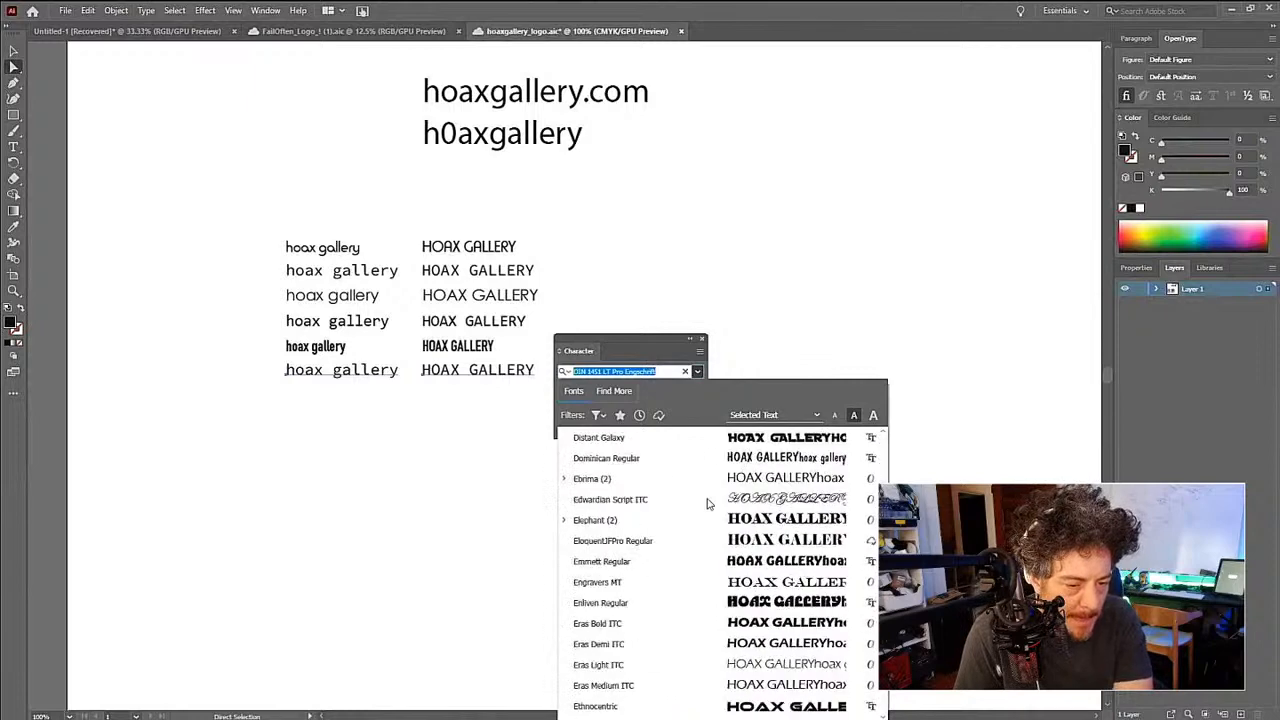
scroll(707, 503, up, 3)
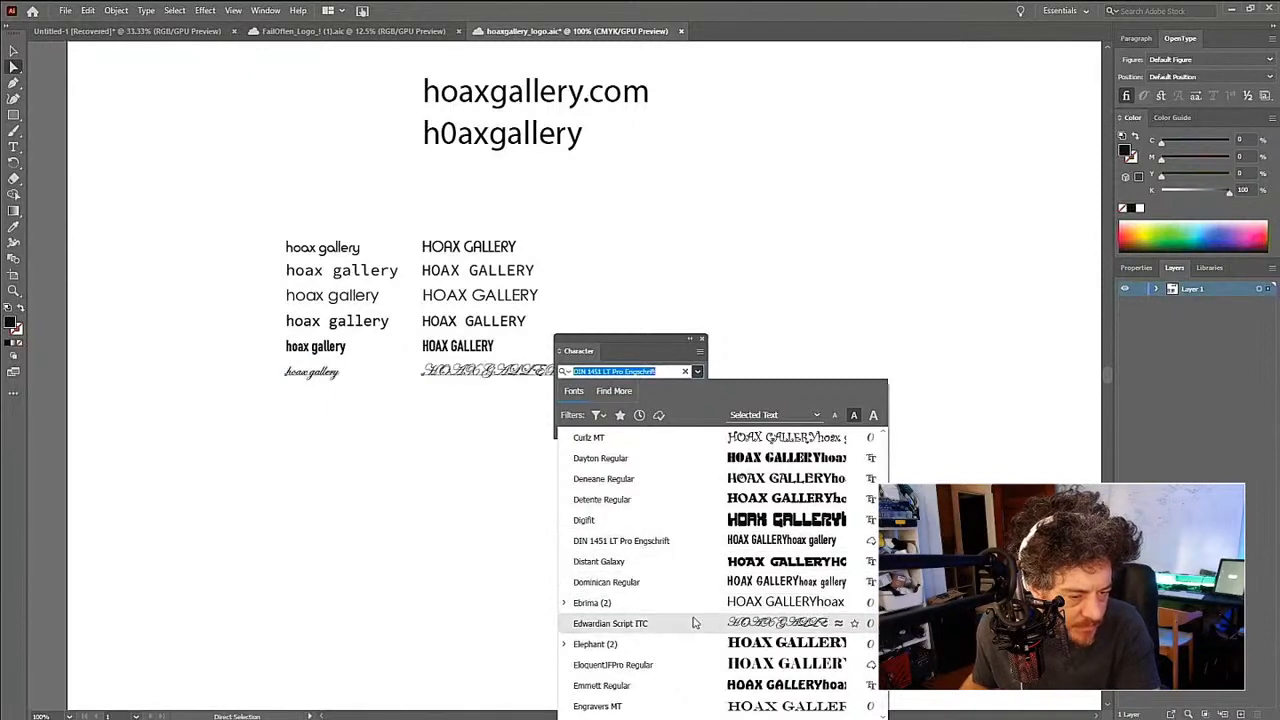
scroll(694, 620, down, 1)
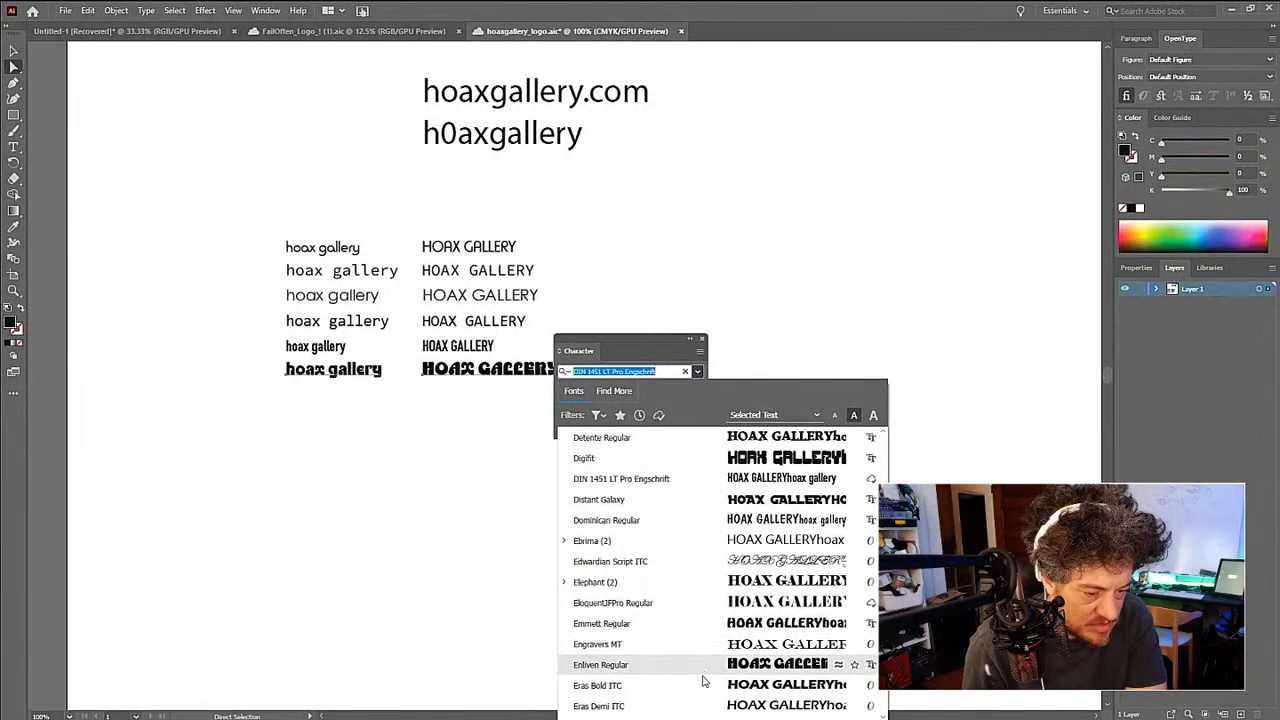
scroll(703, 686, down, 3)
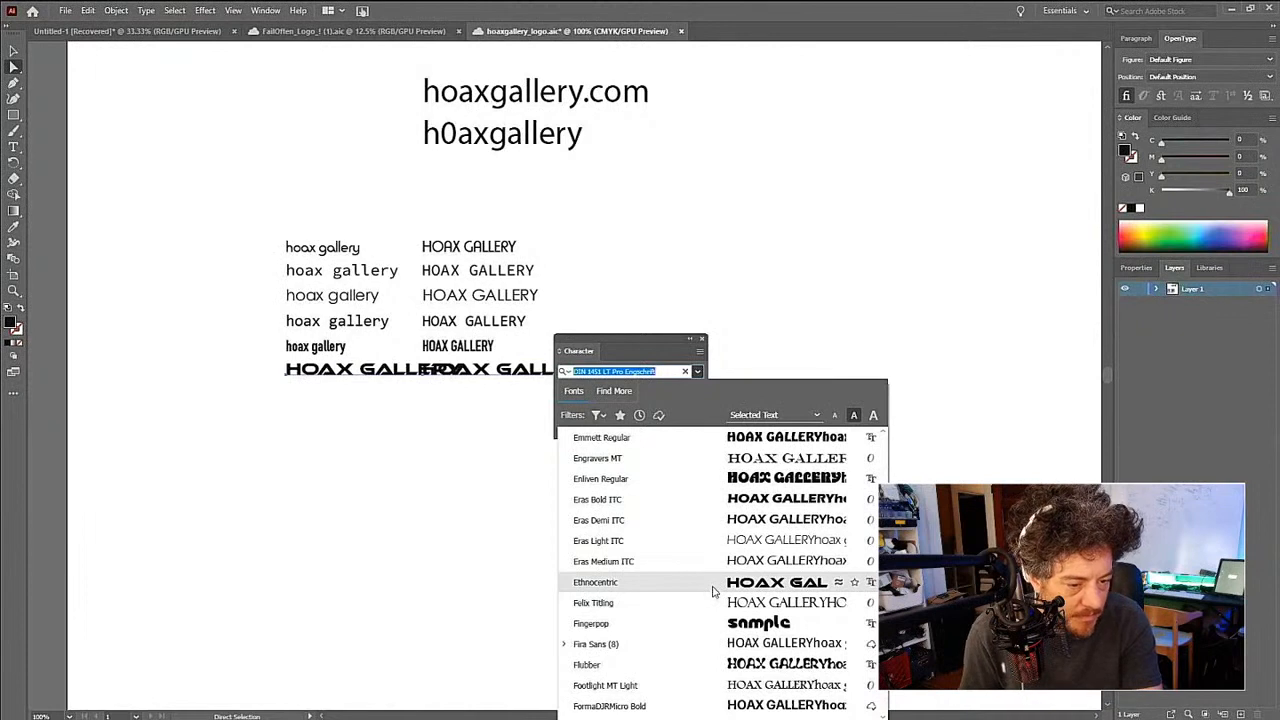
click(714, 645)
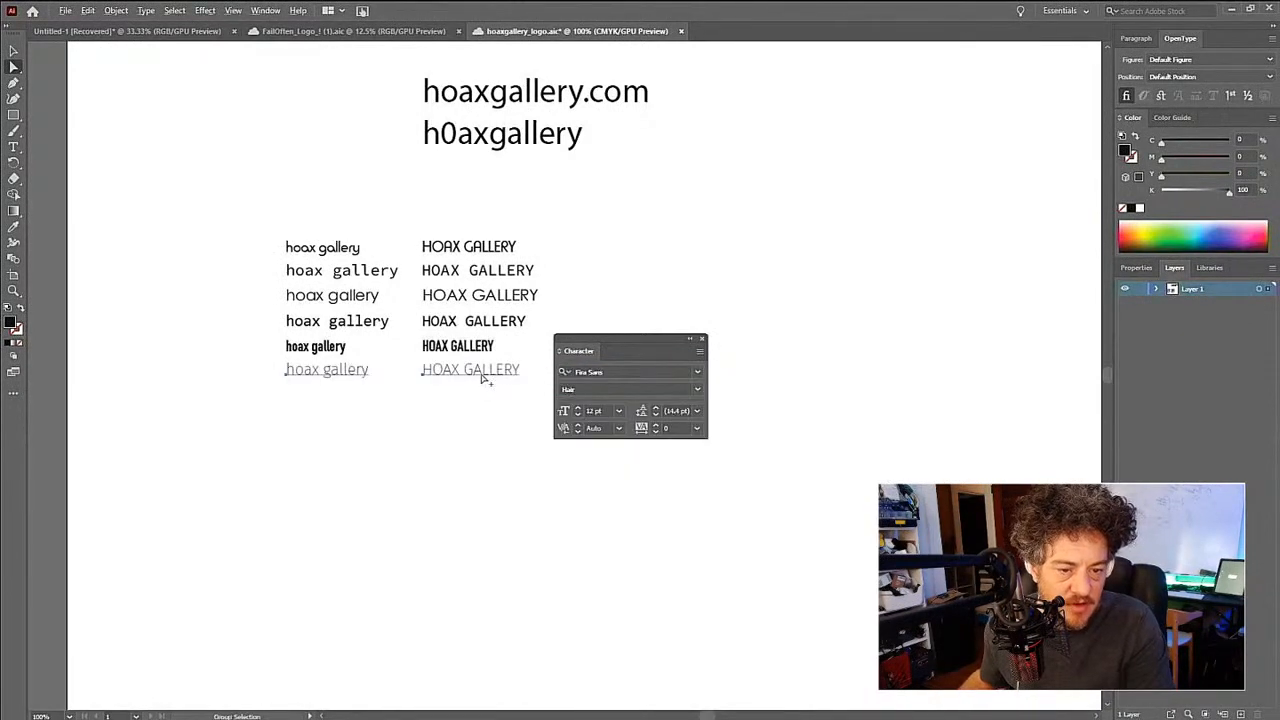
drag(482, 377, 486, 405)
key(a)
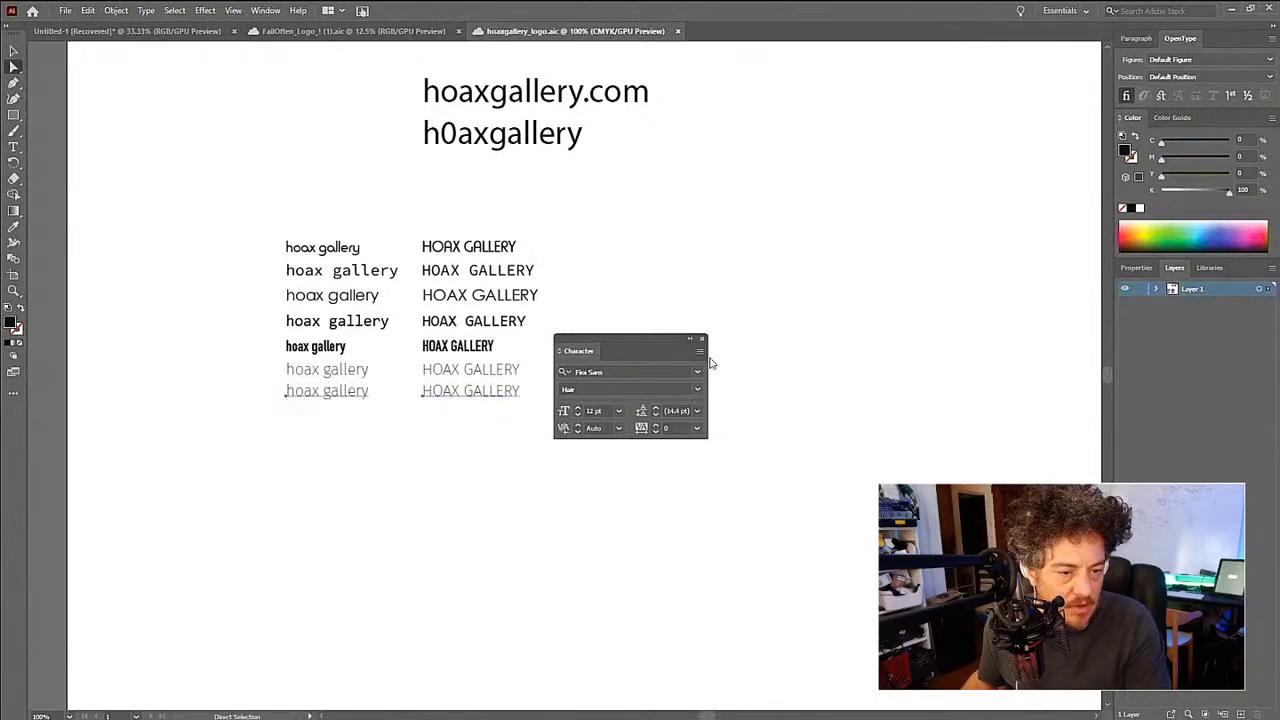
- Set both texts in the seventh row to the Franklin Gothic Medium Cond font and duplicate the pair directly below
click(697, 372)
scroll(697, 568, down, 10)
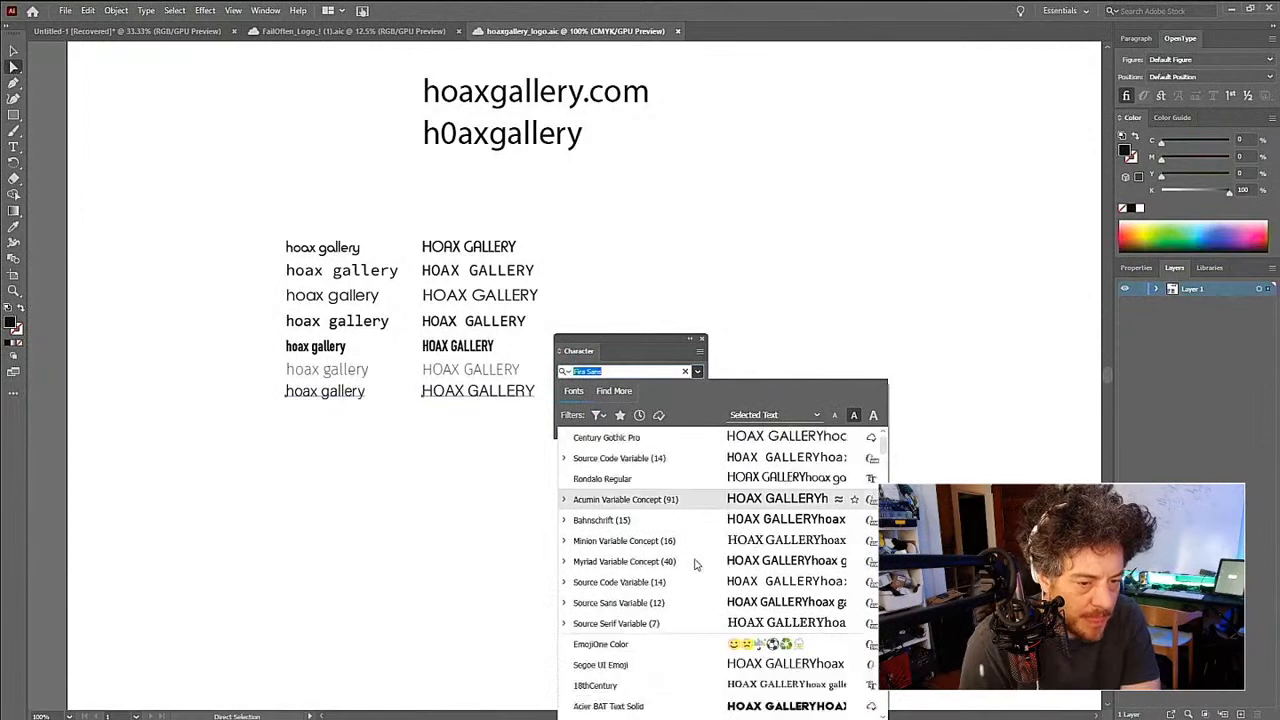
scroll(697, 565, down, 15)
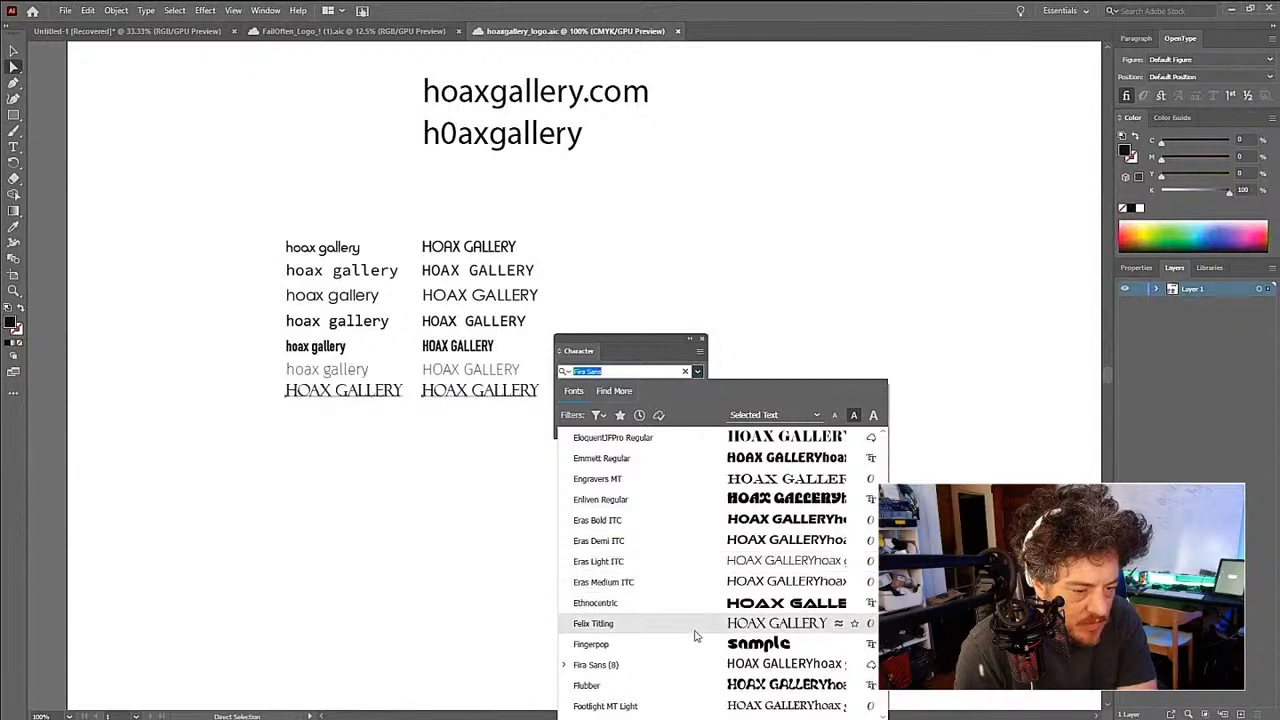
scroll(697, 663, down, 1)
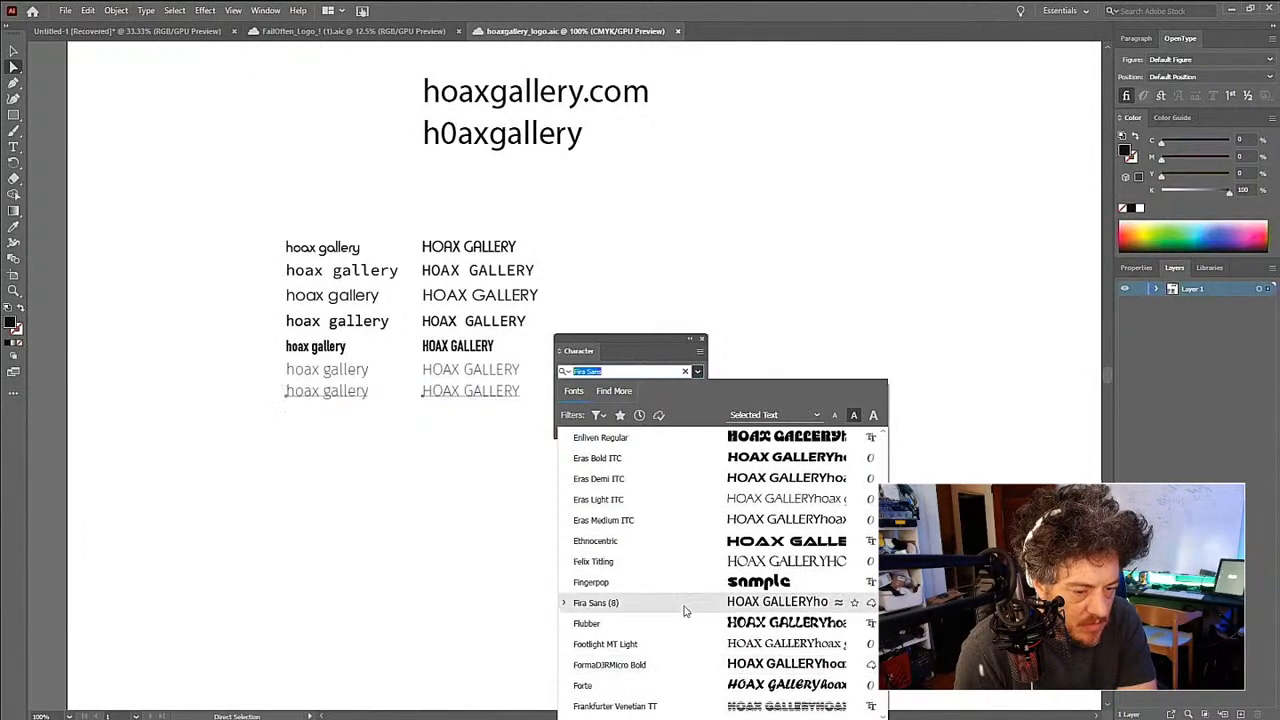
scroll(683, 657, down, 1)
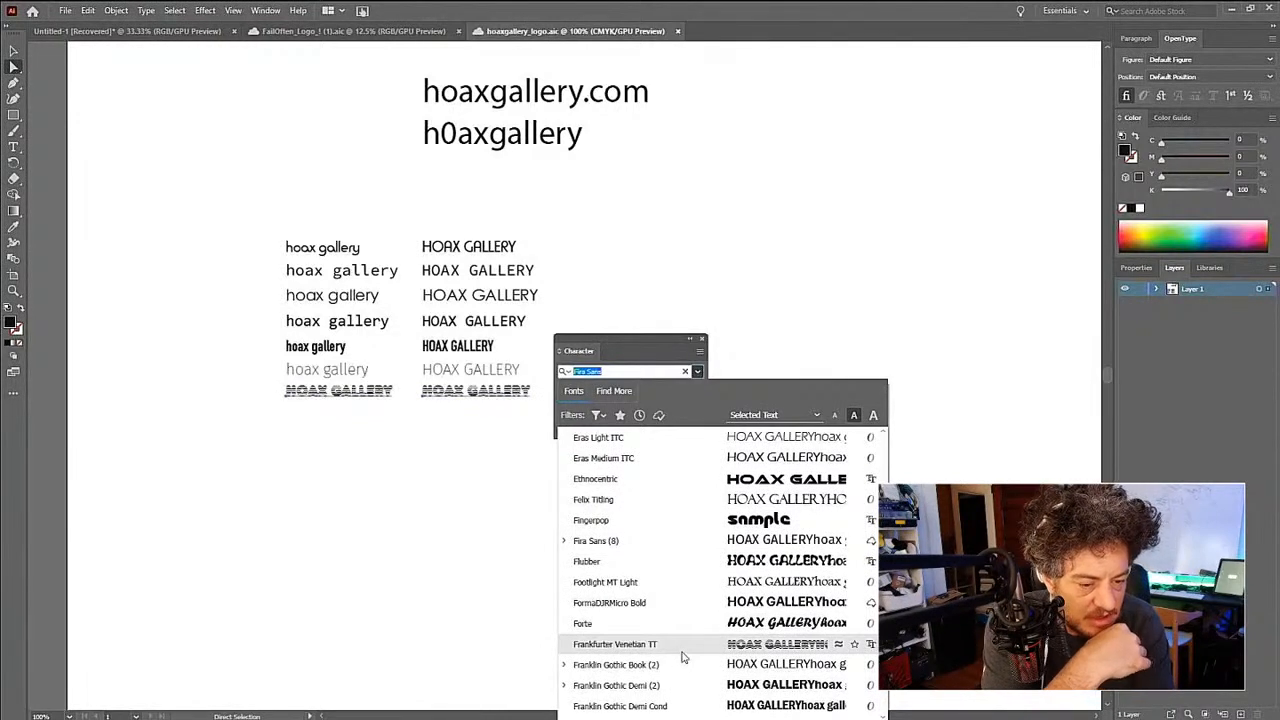
scroll(685, 665, down, 3)
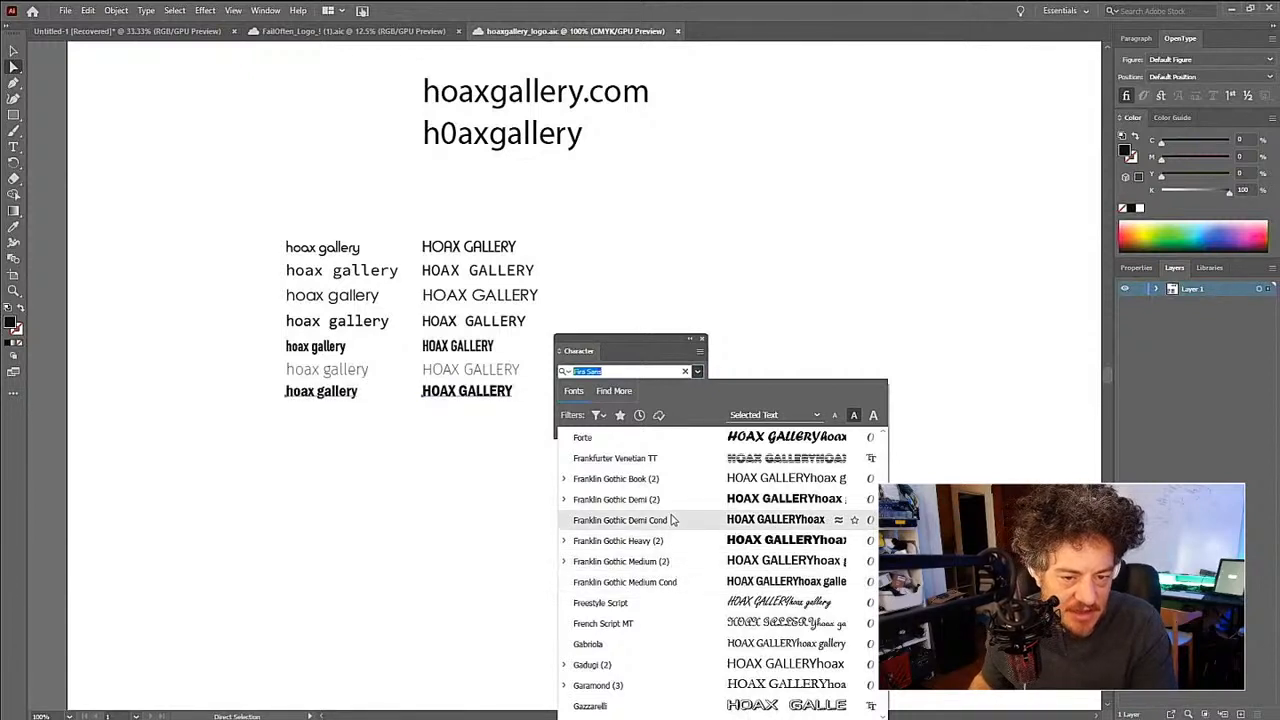
click(673, 588)
mouse_move(480, 400)
mouse_down()
mouse_move(490, 428)
mouse_move(480, 418)
mouse_up()
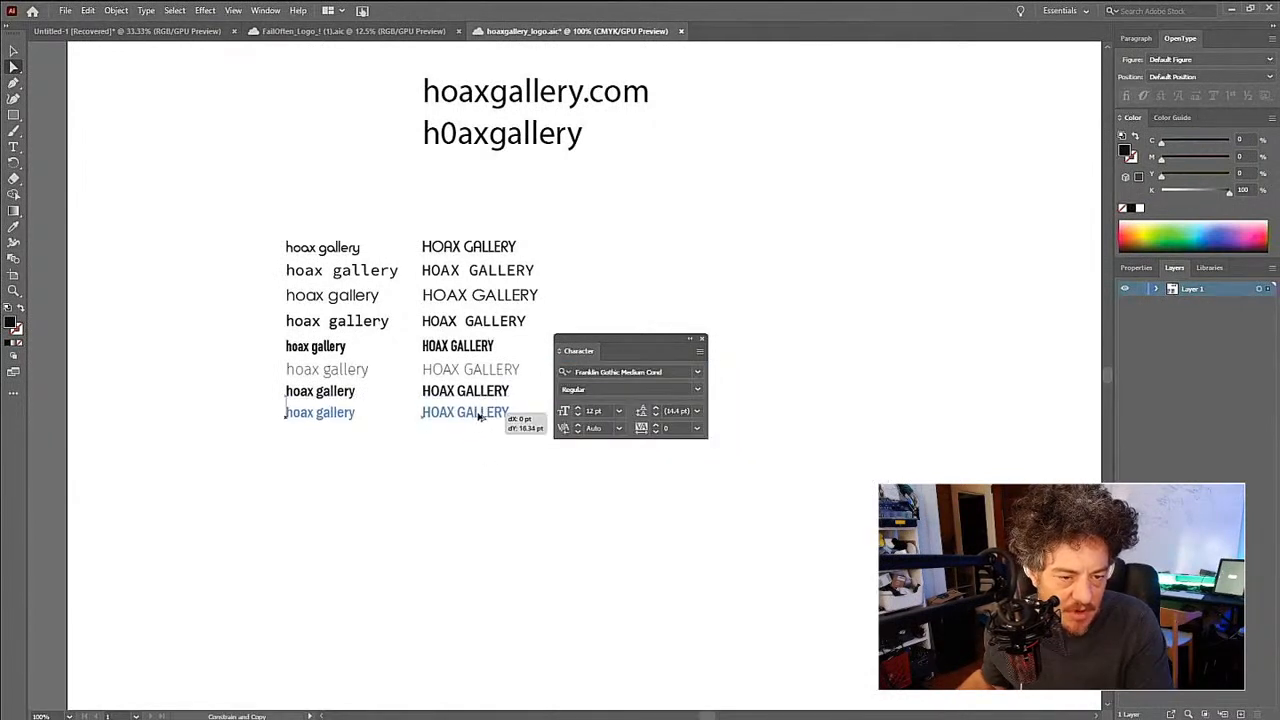
- Set both texts in the eighth row to the Gill Sans MT Condensed font and duplicate the pair directly below
click(698, 372)
scroll(740, 540, down, 10)
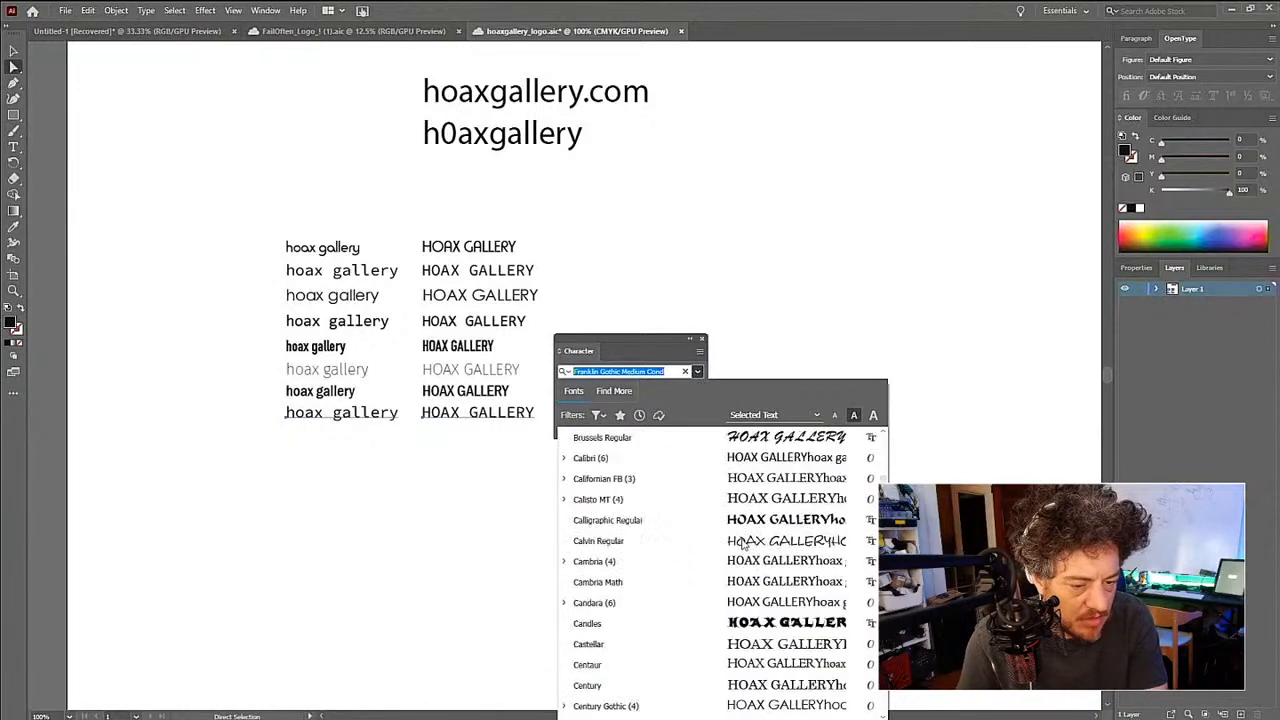
scroll(742, 543, down, 15)
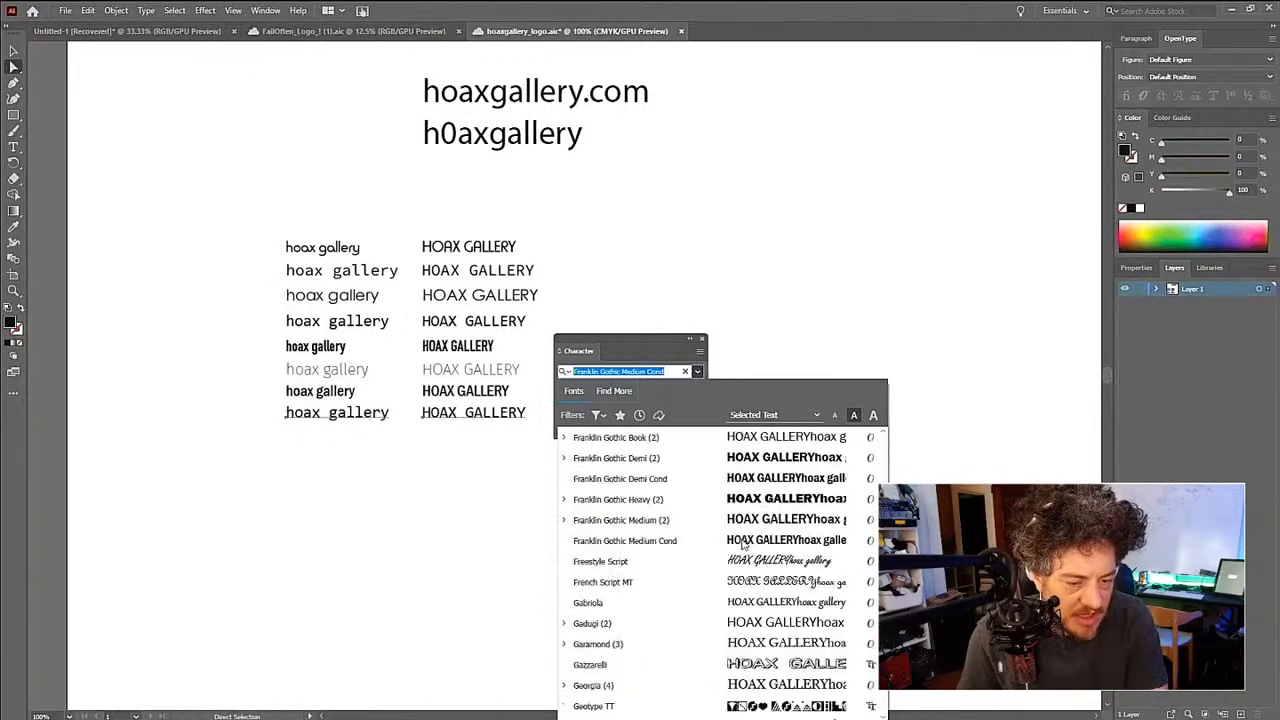
scroll(742, 543, down, 10)
scroll(742, 543, up, 20)
scroll(742, 543, down, 8)
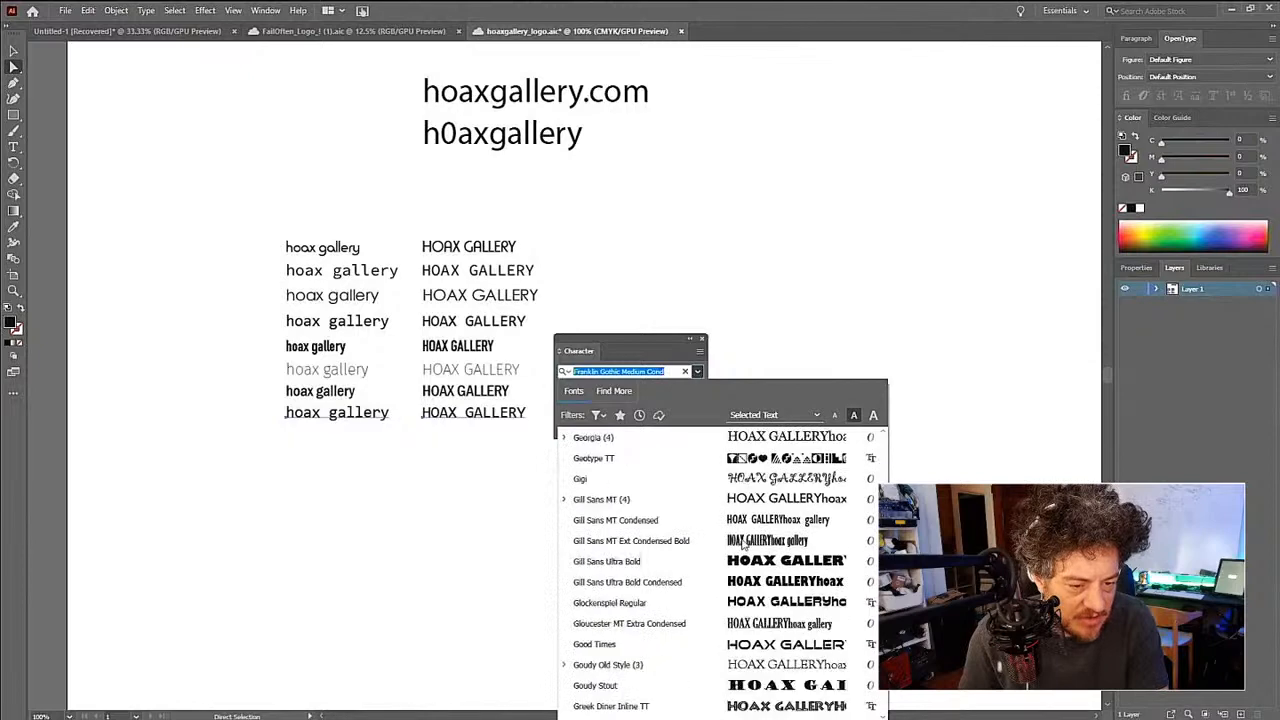
scroll(742, 540, up, 3)
scroll(742, 543, up, 3)
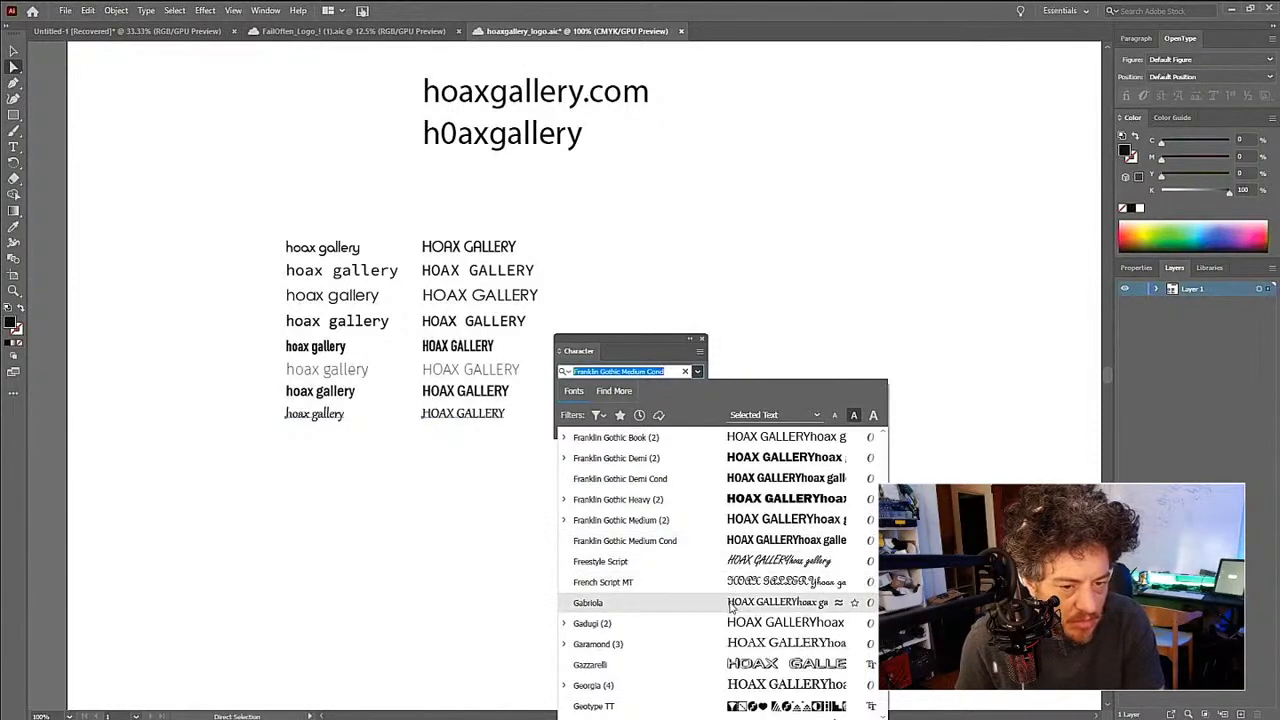
scroll(731, 607, down, 1)
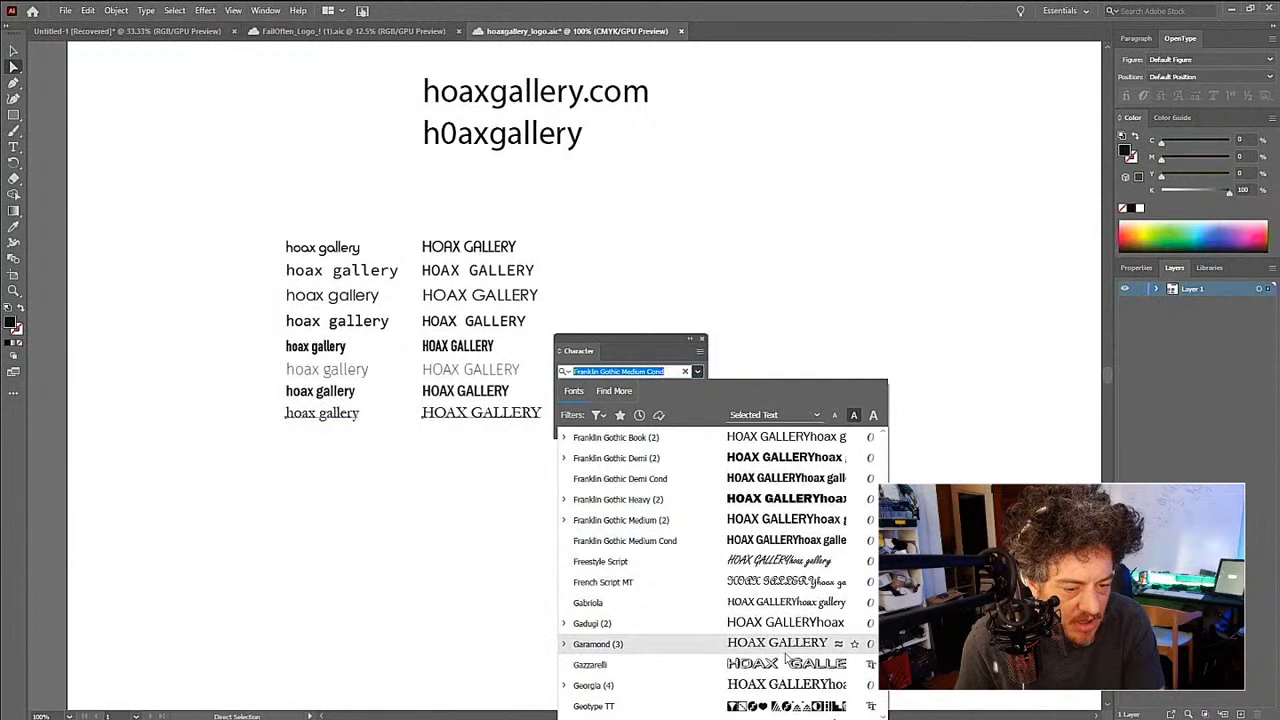
scroll(778, 620, down, 2)
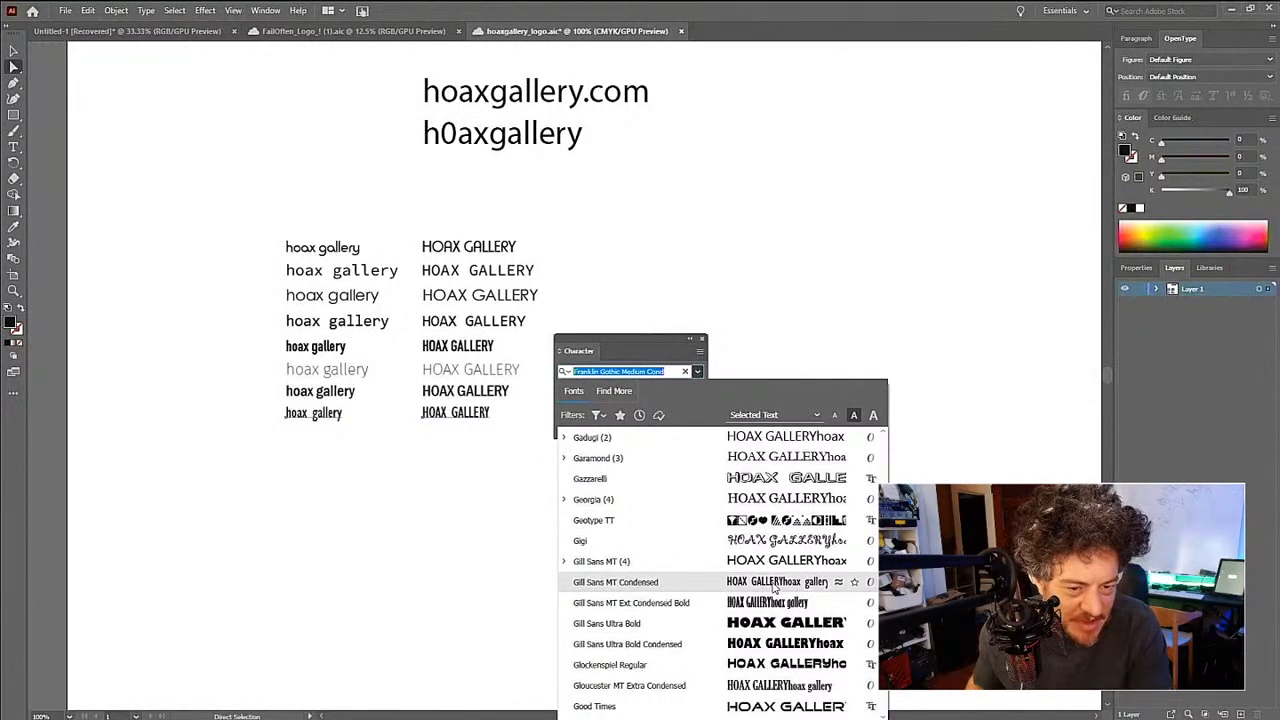
click(773, 590)
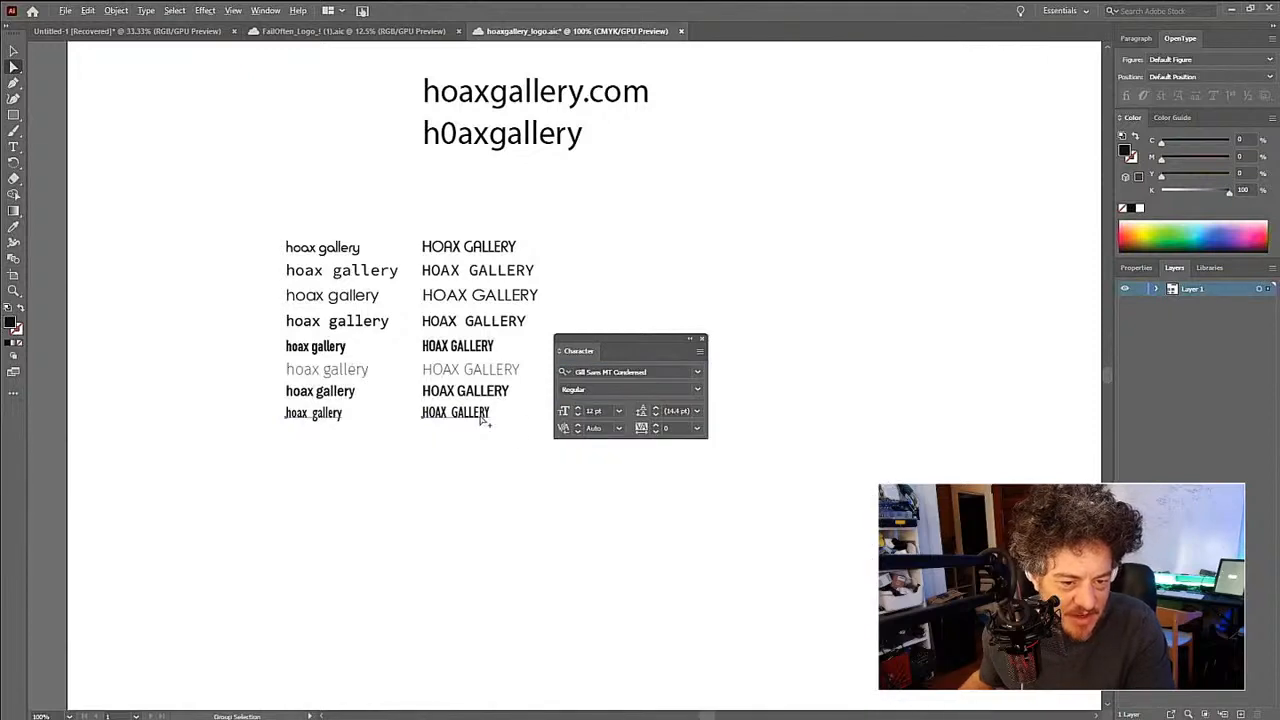
drag(486, 417, 483, 440)
- Preview fonts starting with G and H, such as Good Times and Heavy Heap, on both texts in the ninth row
click(697, 371)
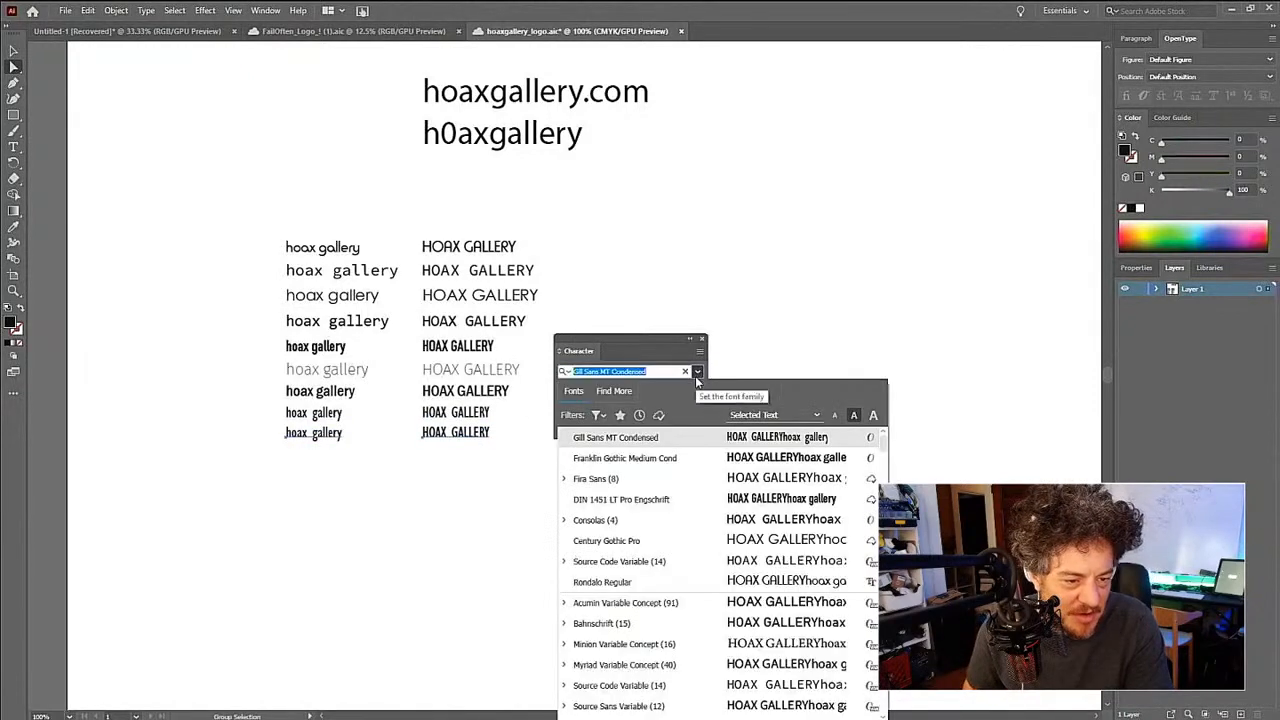
scroll(717, 545, down, 15)
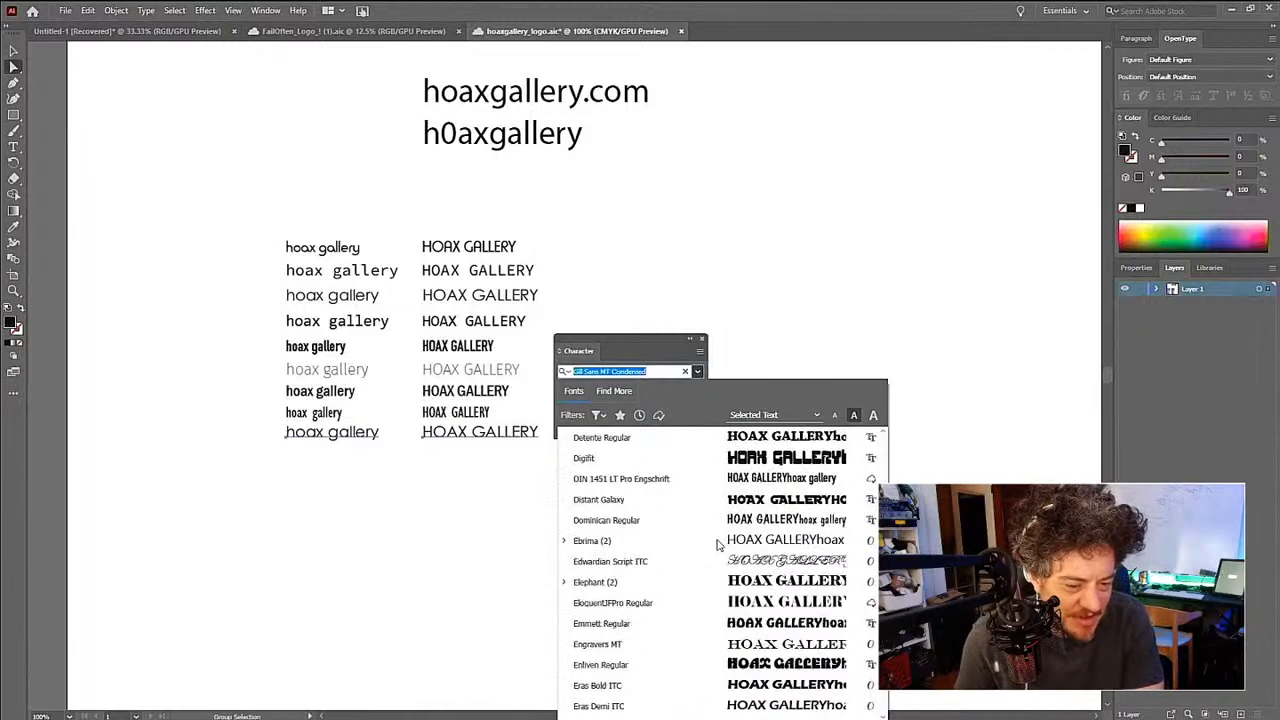
scroll(717, 545, down, 7)
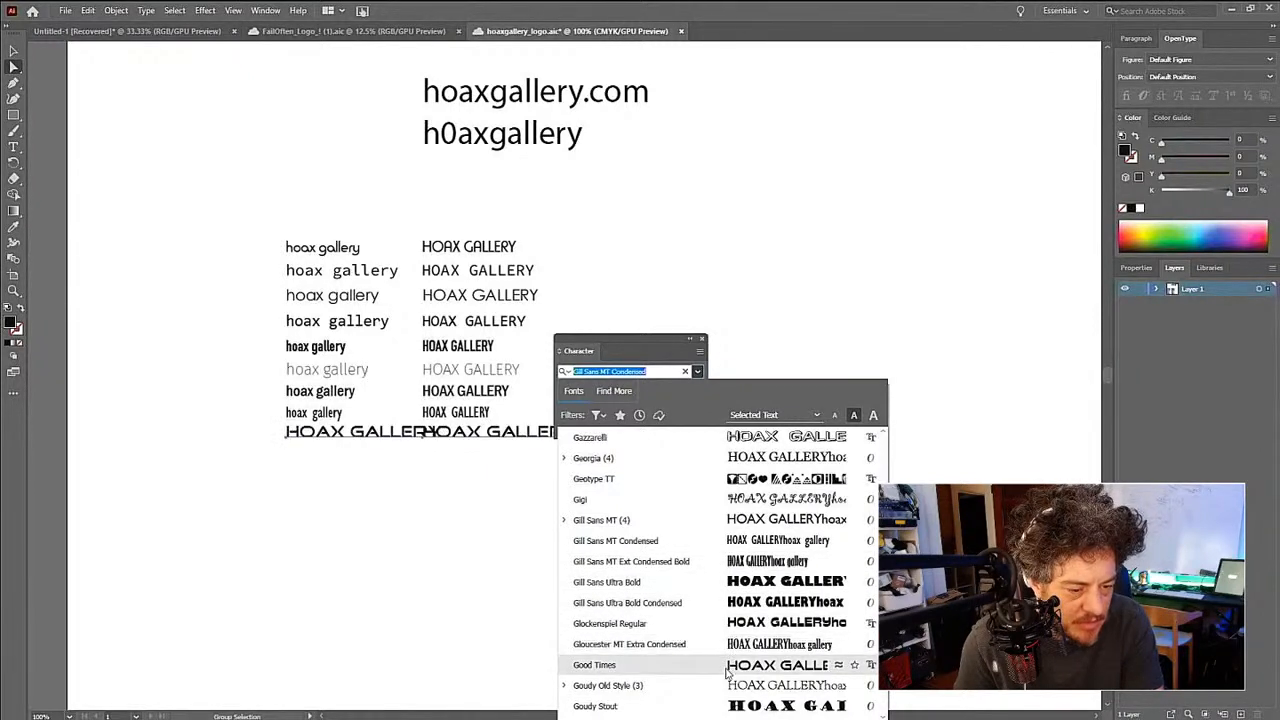
scroll(725, 665, down, 4)
scroll(728, 670, up, 1)
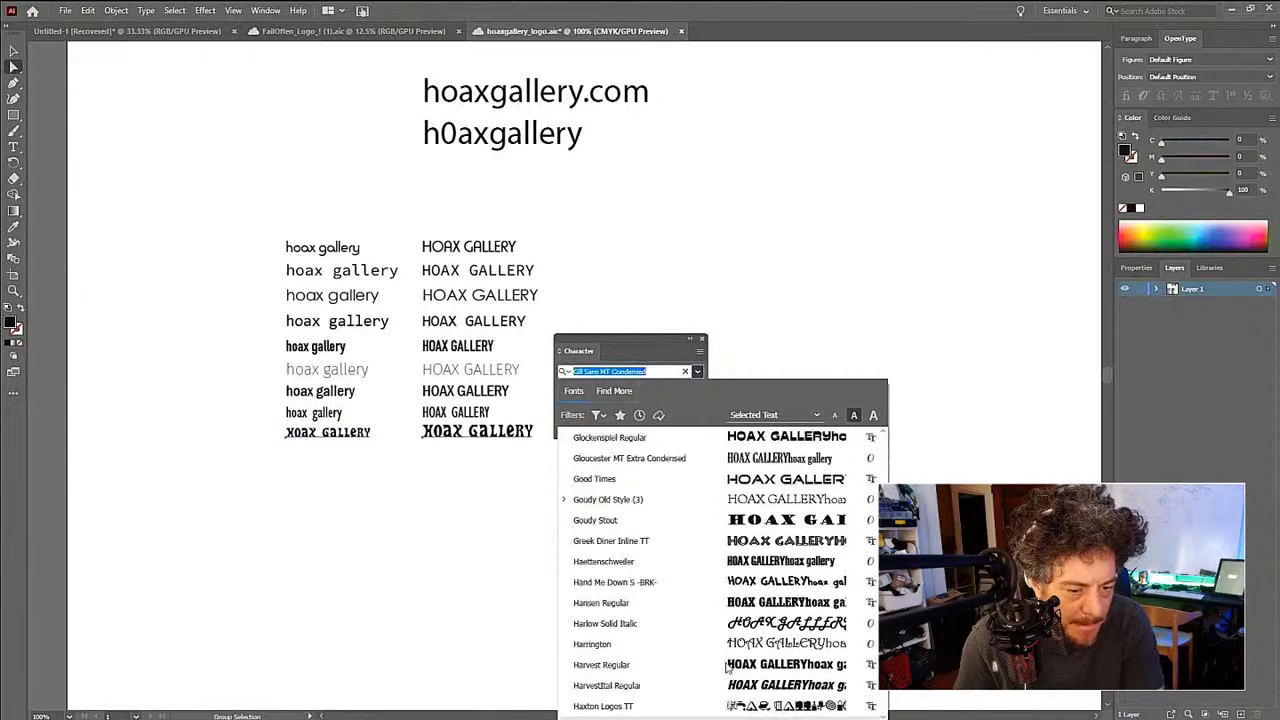
scroll(726, 667, down, 1)
scroll(708, 651, down, 2)
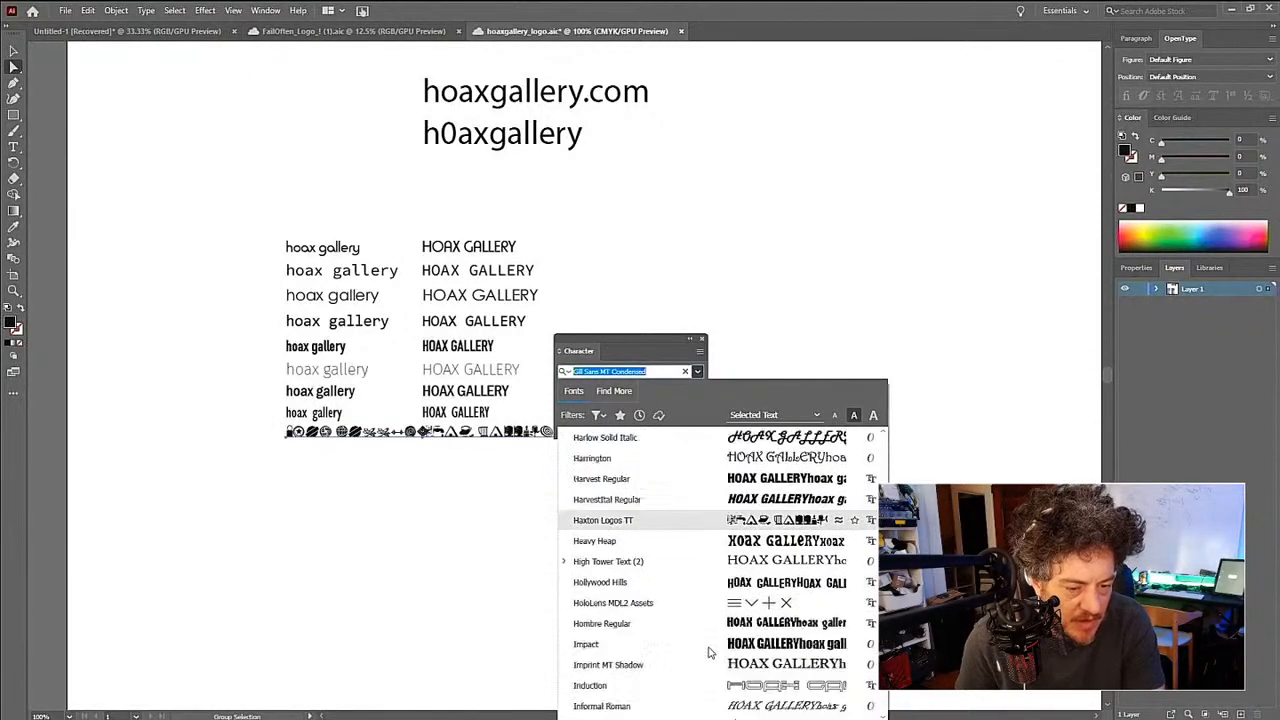
scroll(708, 651, up, 1)
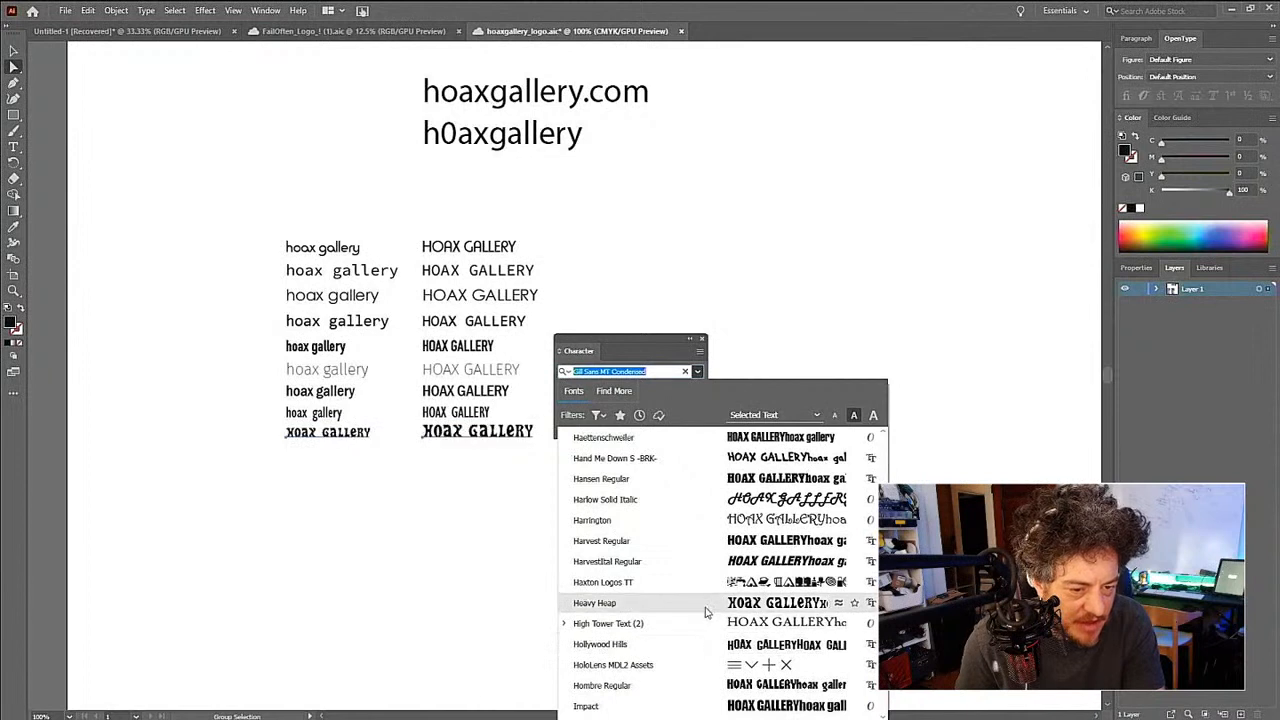
scroll(705, 610, up, 1)
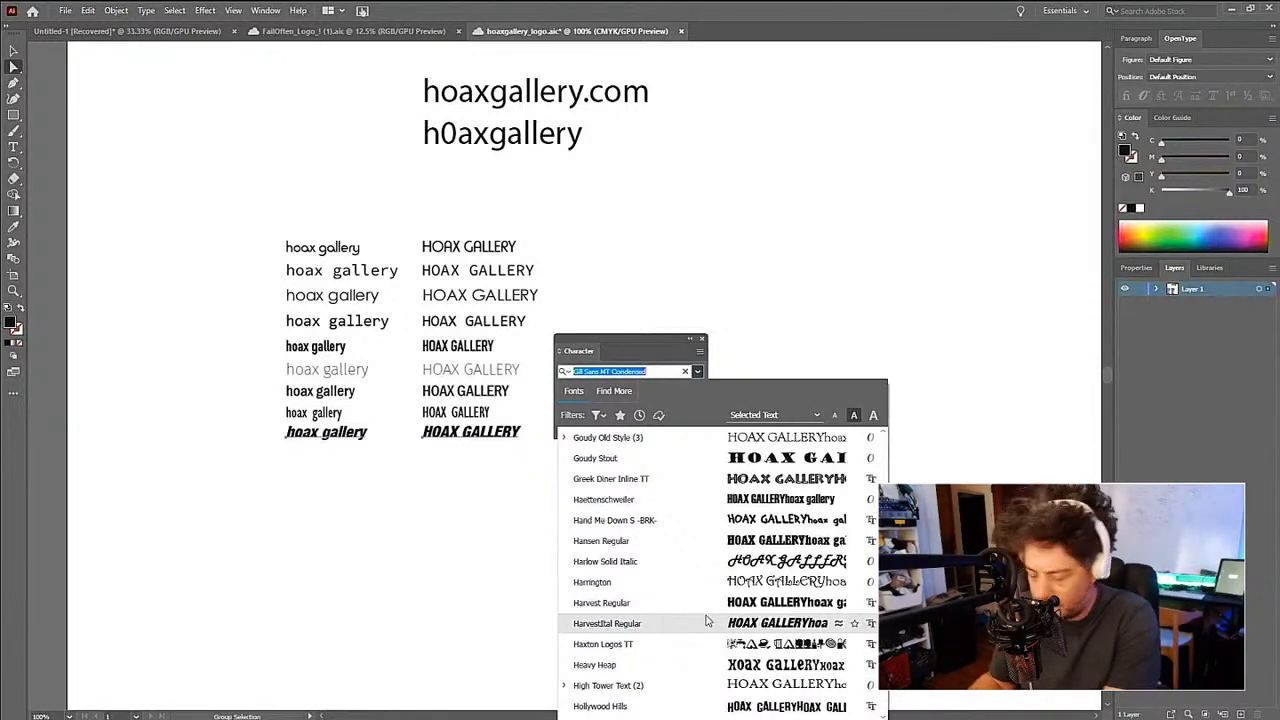
- Search the font list for "helv" and clear the search
text(he)
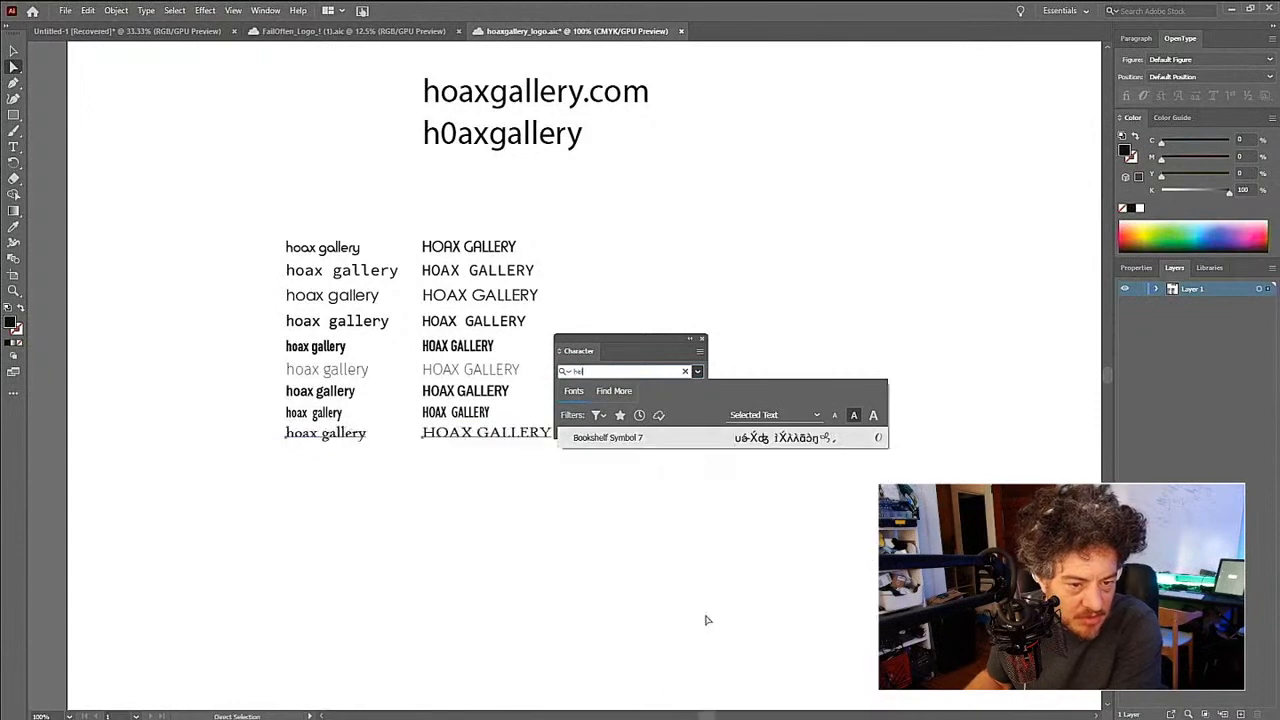
text(lv)
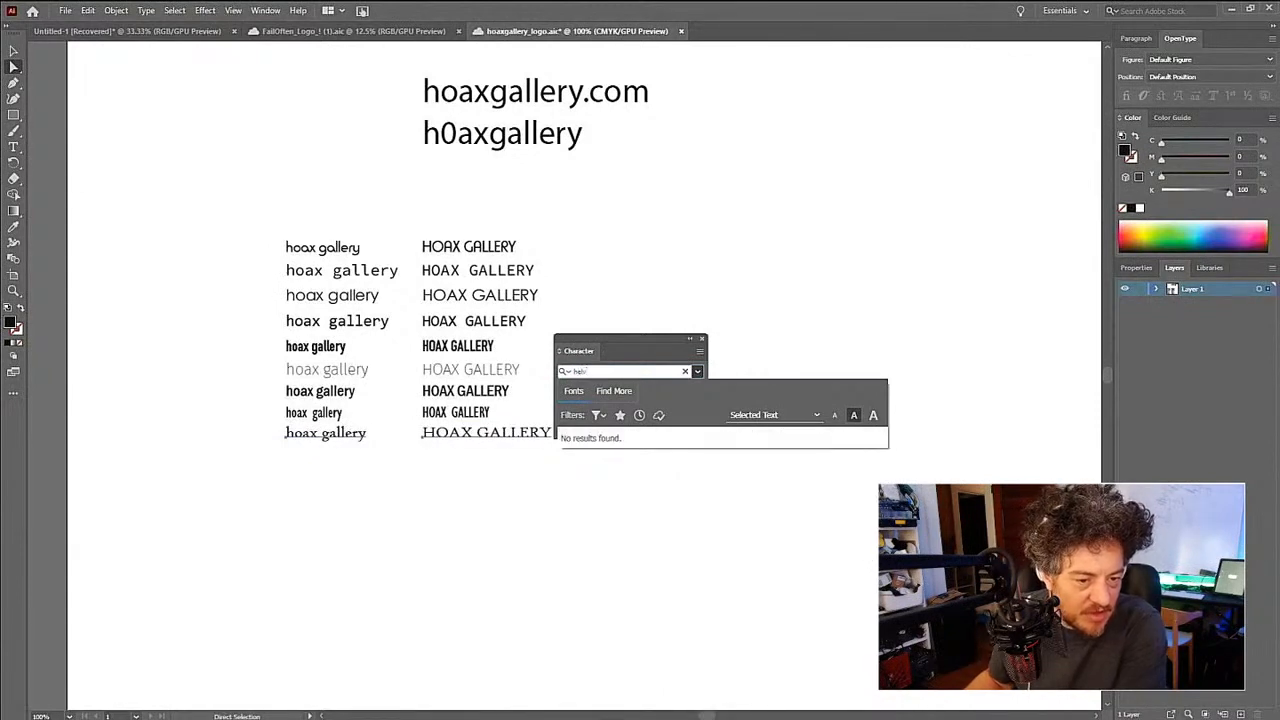
key(BackSpace)
key(BackSpace)
key(BackSpace)
key(BackSpace)
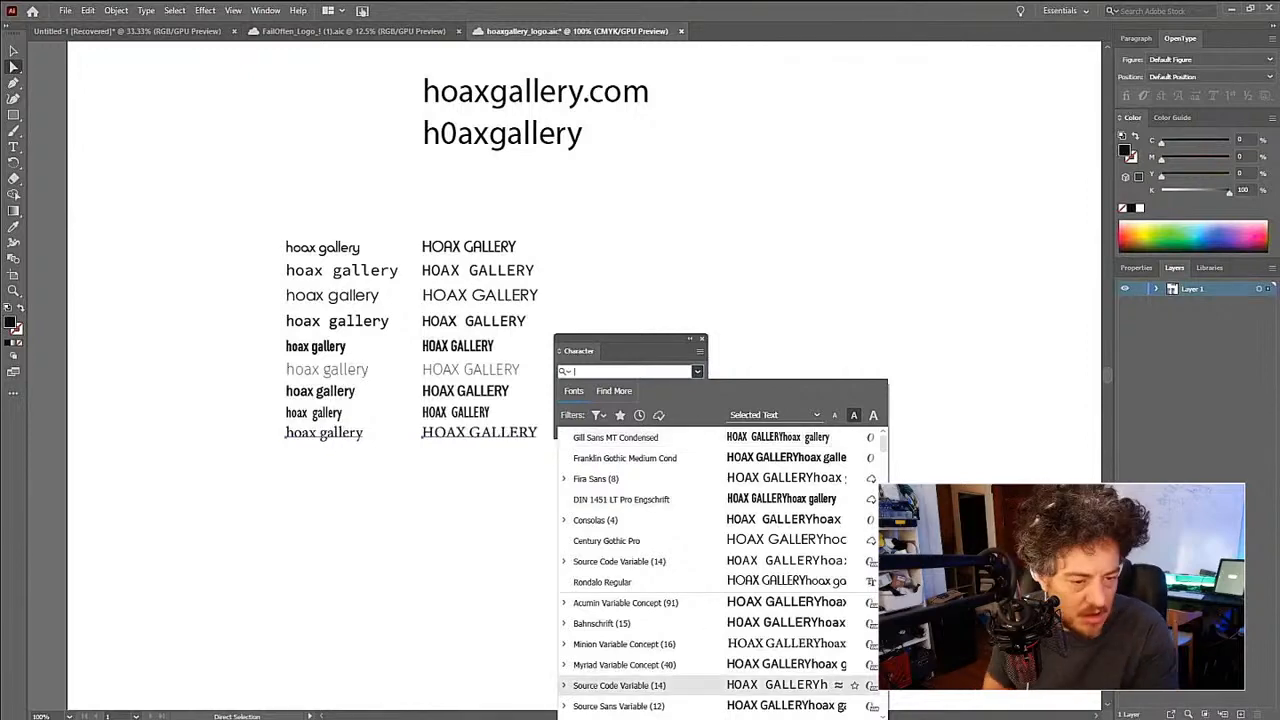
- Look through the font list from C to P and back to G for a typeface for the ninth row
scroll(787, 561, down, 5)
scroll(787, 561, down, 2)
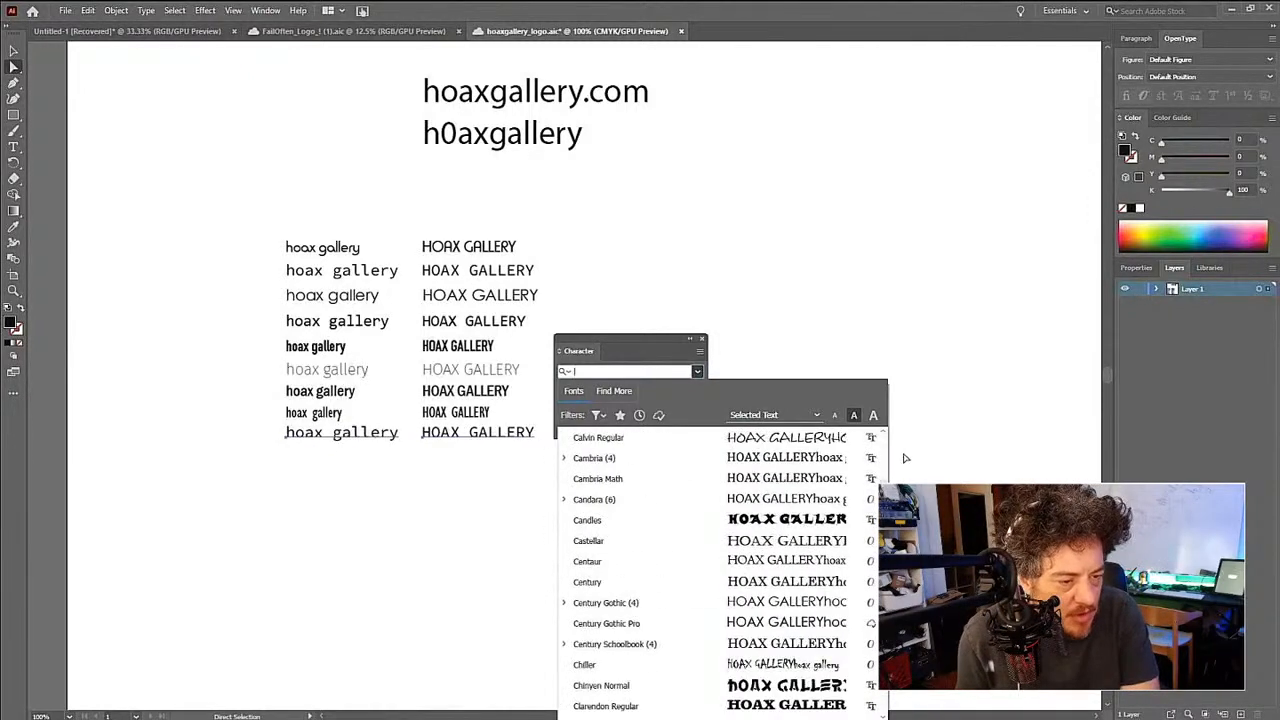
scroll(720, 560, down, 15)
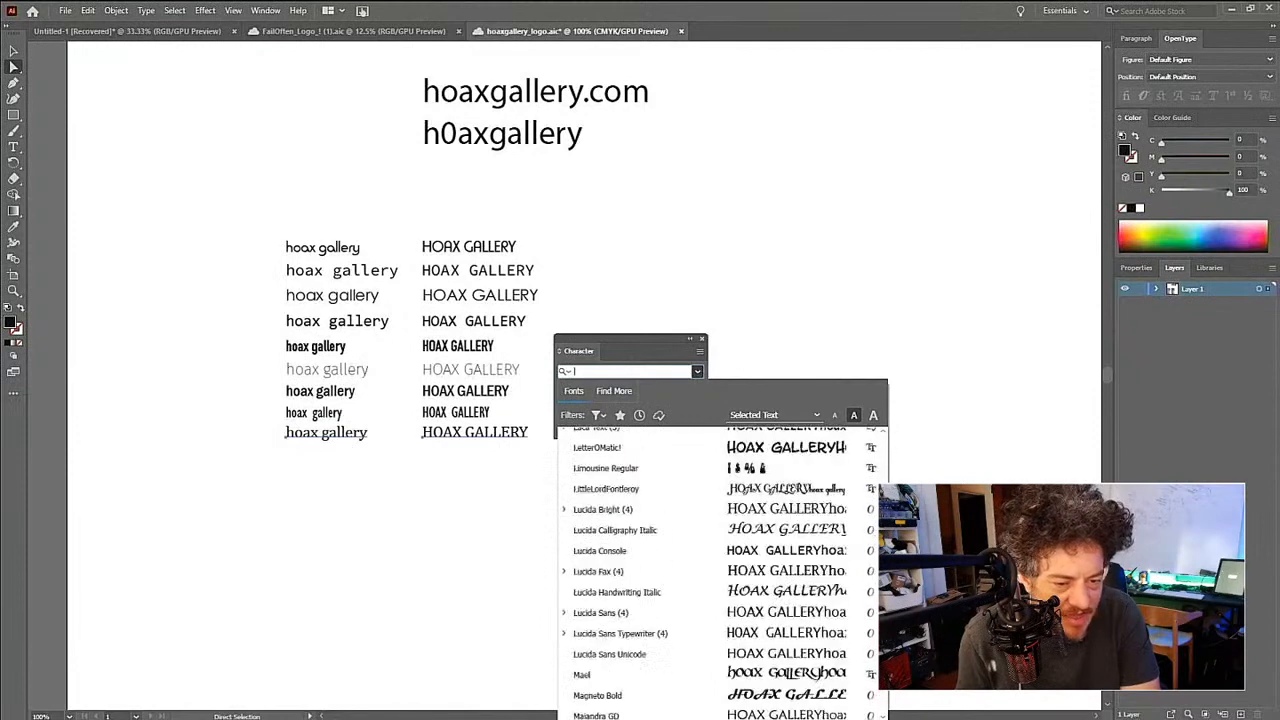
scroll(720, 570, down, 2)
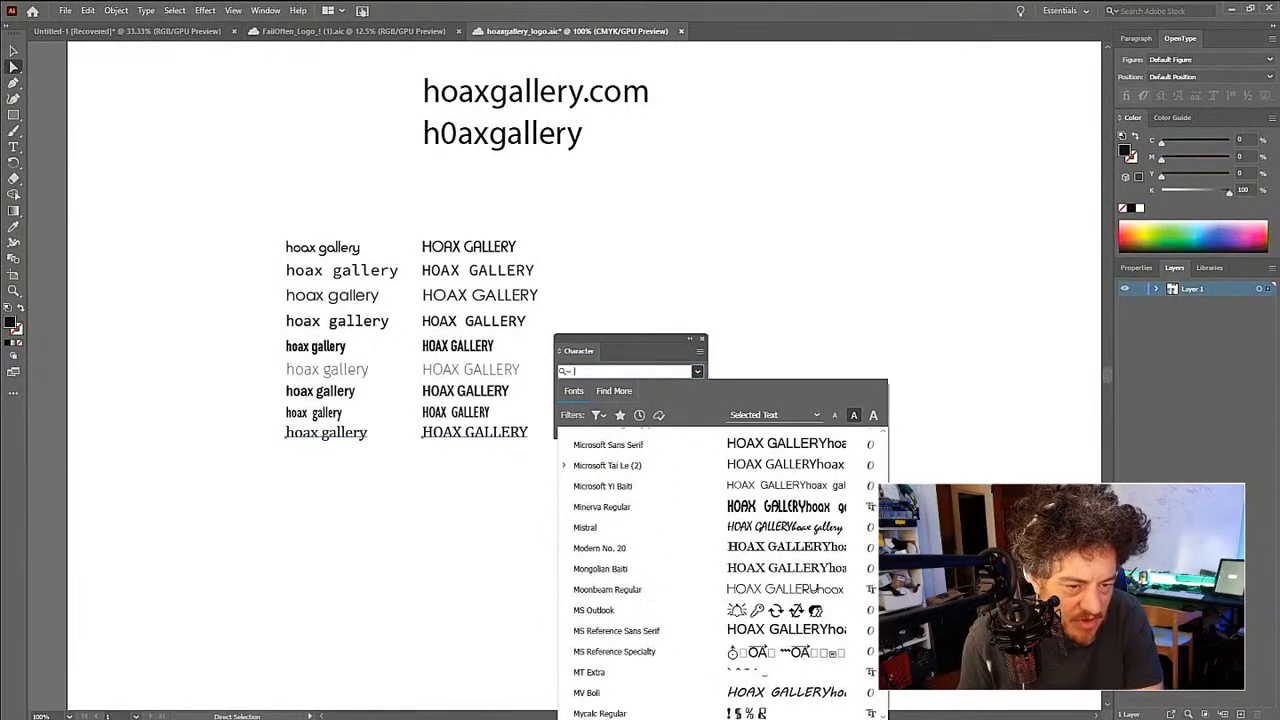
scroll(720, 570, down, 3)
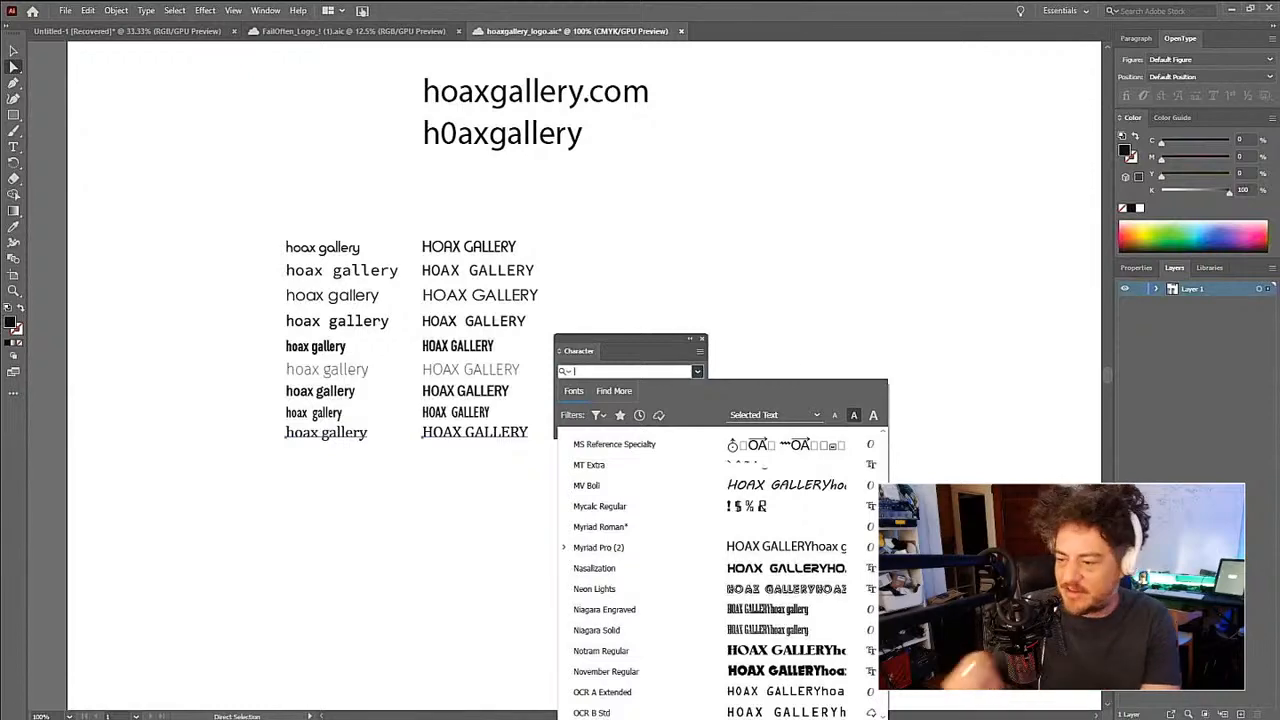
scroll(720, 570, down, 1)
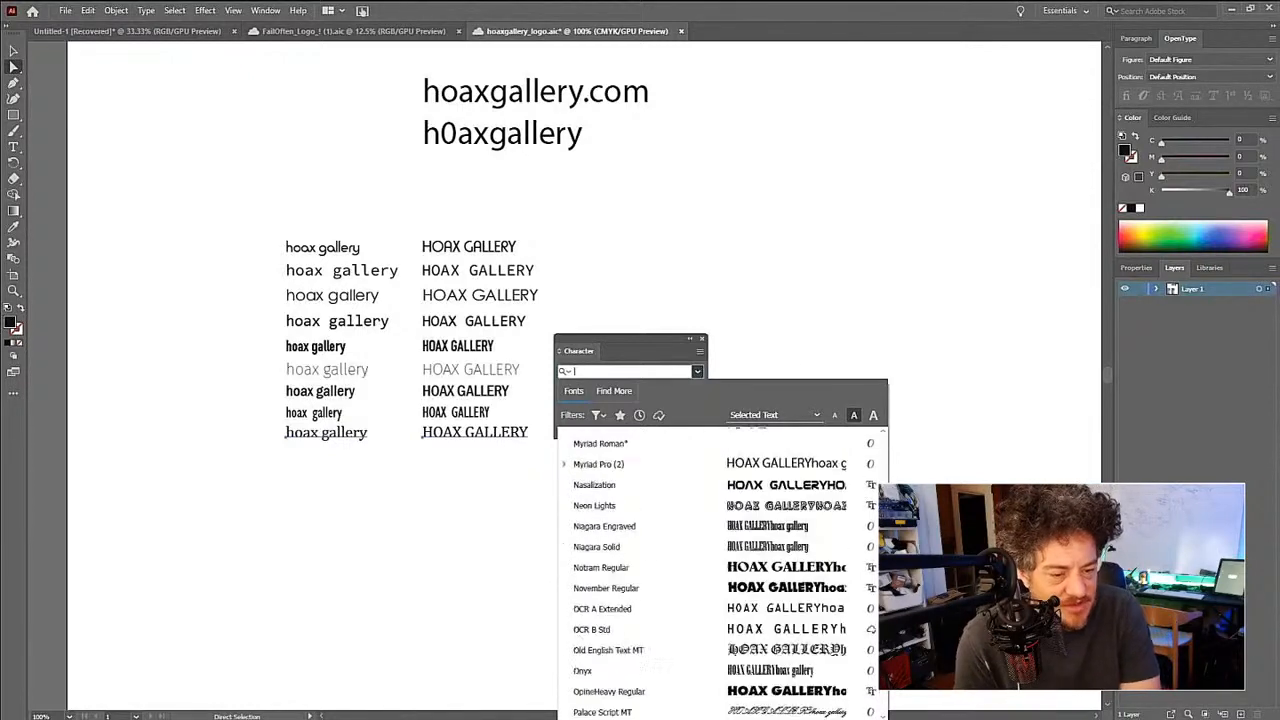
scroll(720, 570, up, 6)
scroll(720, 570, up, 8)
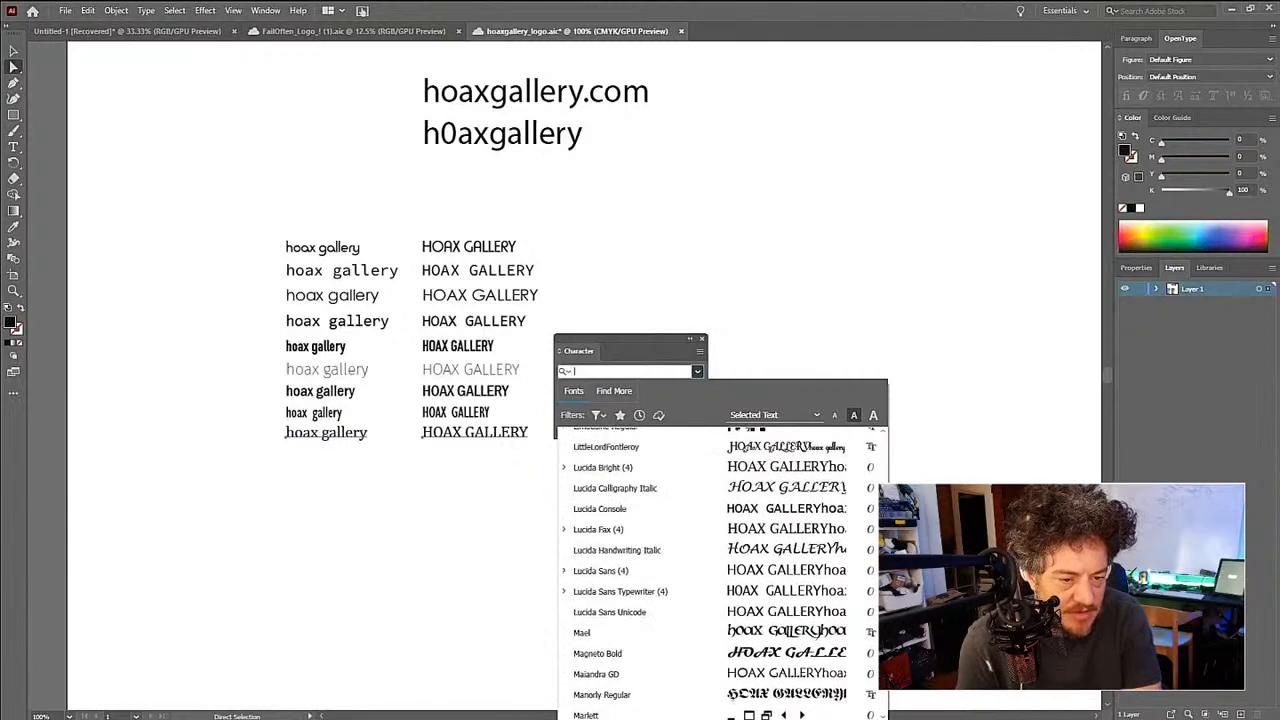
scroll(720, 570, up, 8)
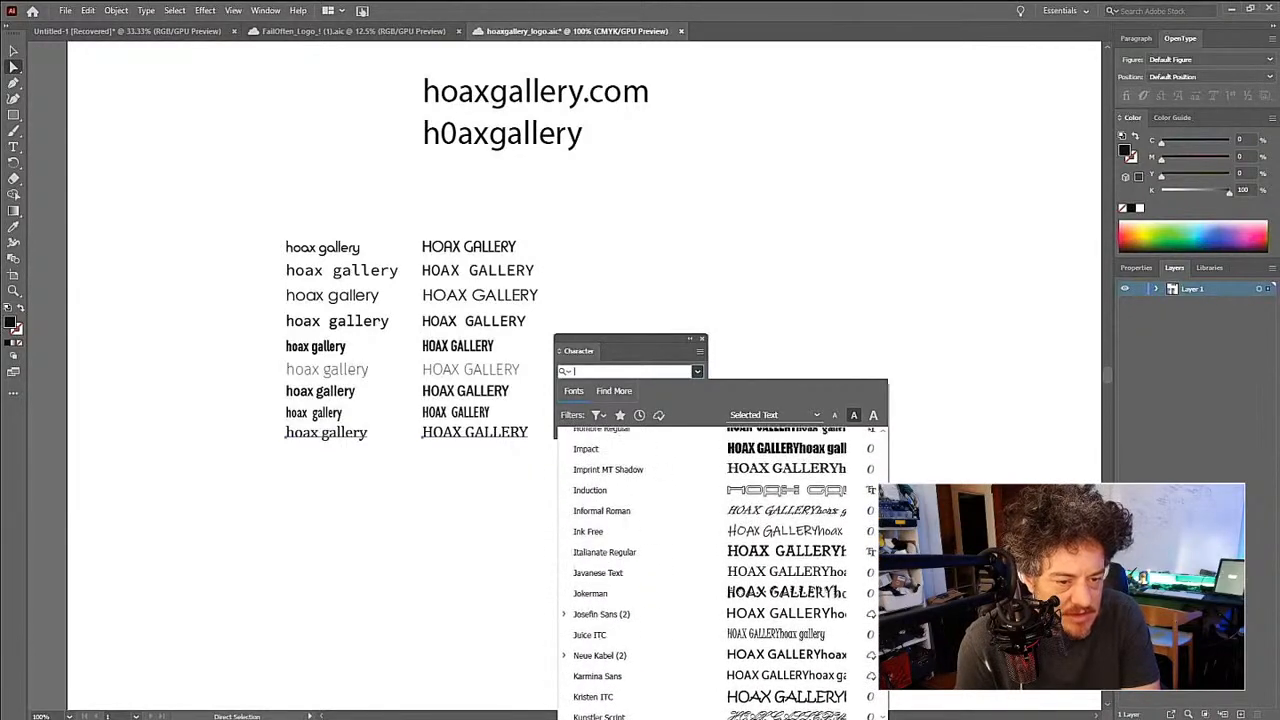
scroll(720, 570, up, 3)
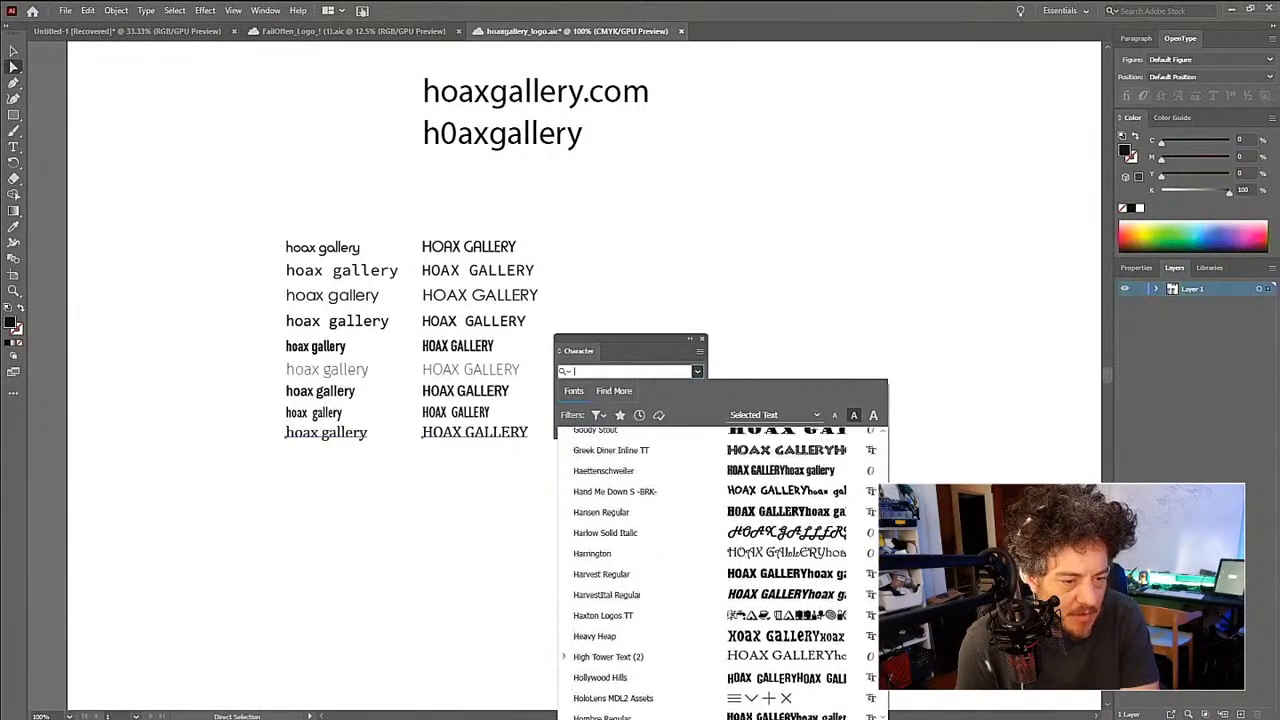
scroll(720, 570, up, 4)
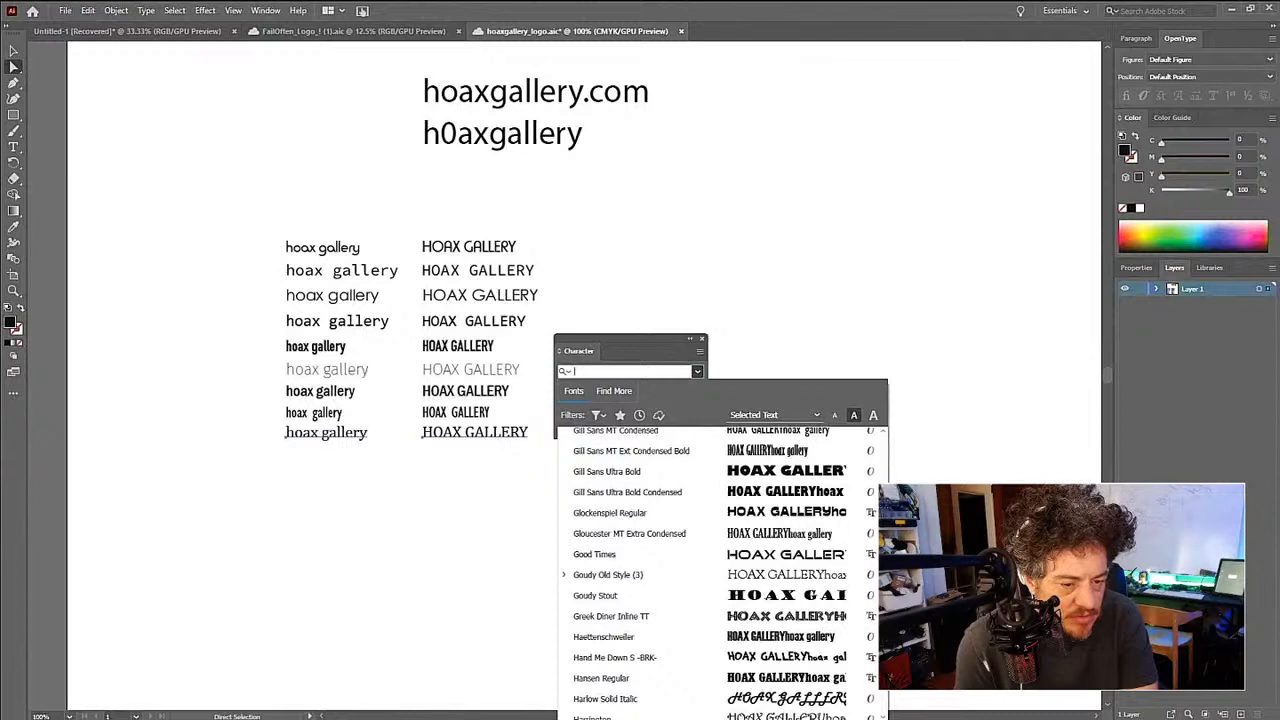
- Set both texts in the ninth row to the Josefin Sans font and duplicate the pair directly below
scroll(720, 570, down, 2)
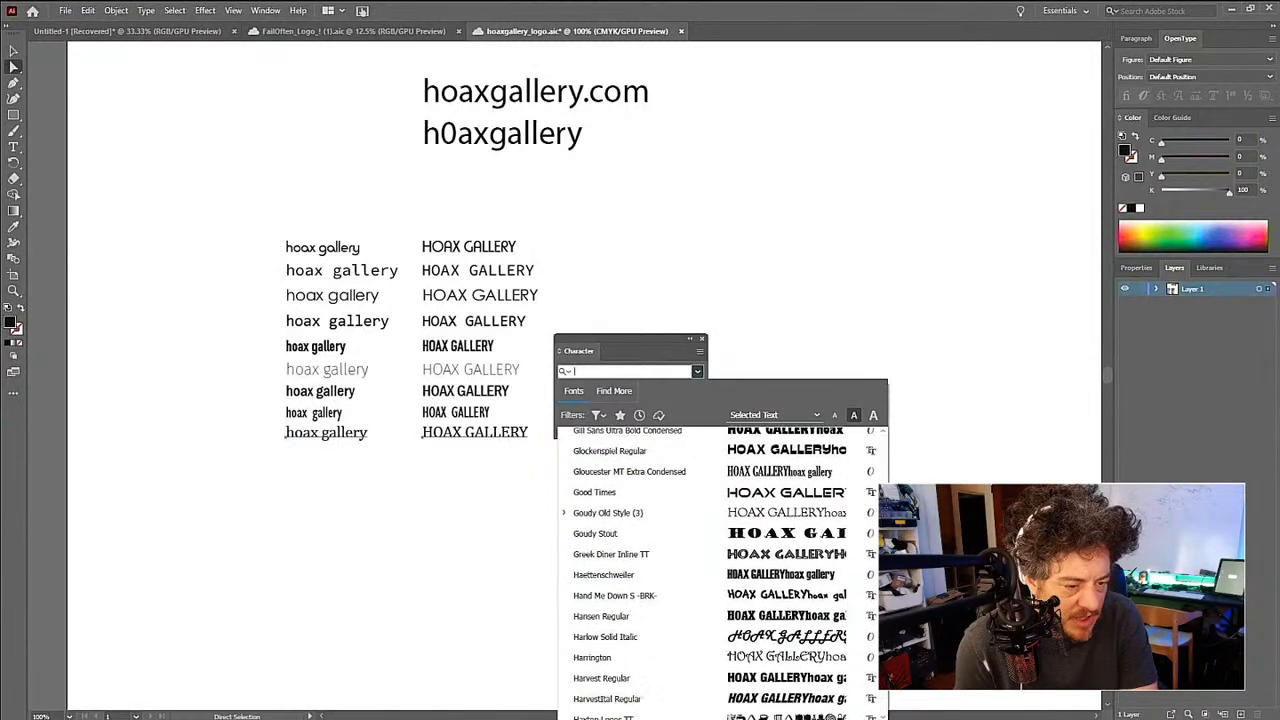
scroll(720, 570, down, 1)
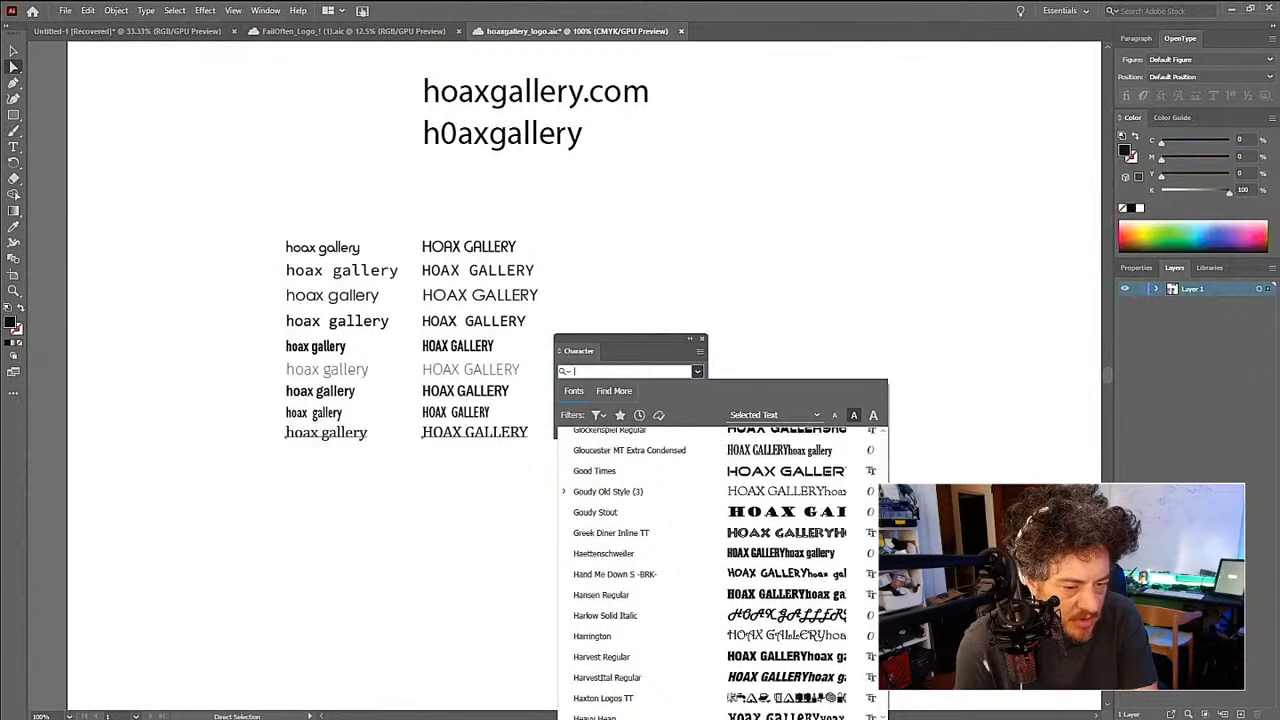
scroll(810, 541, down, 1)
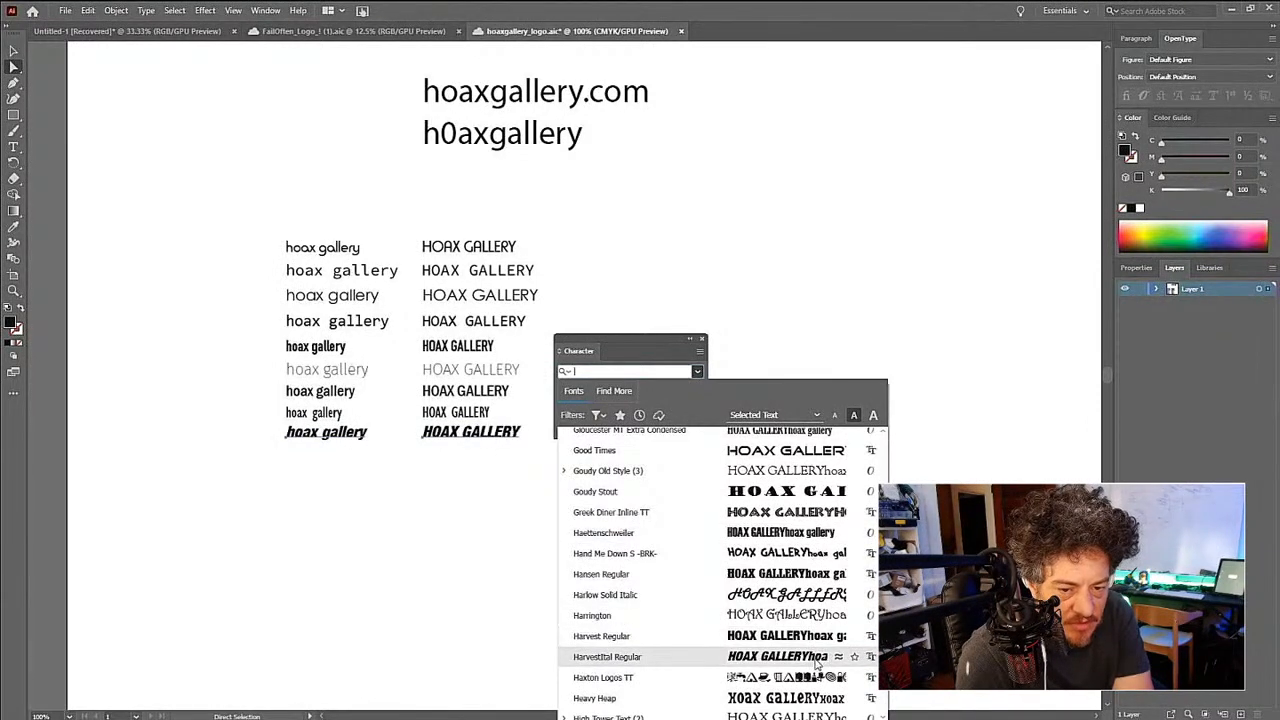
scroll(815, 666, down, 7)
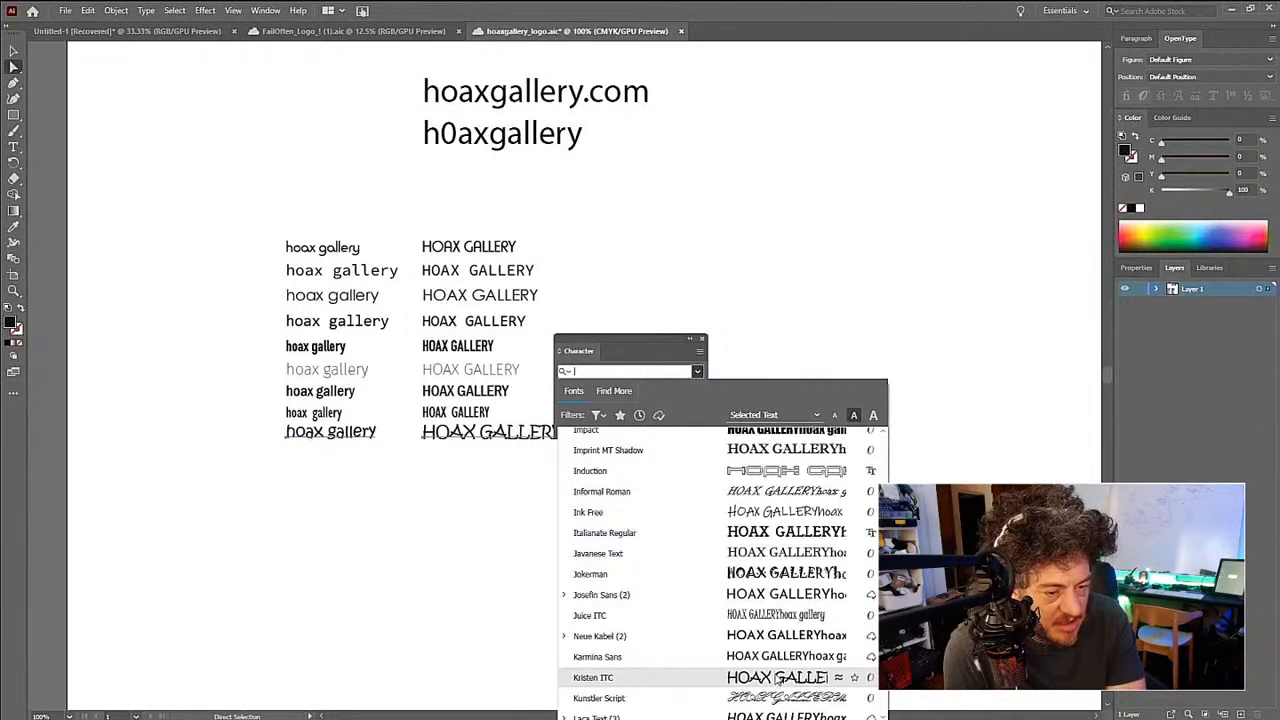
click(768, 598)
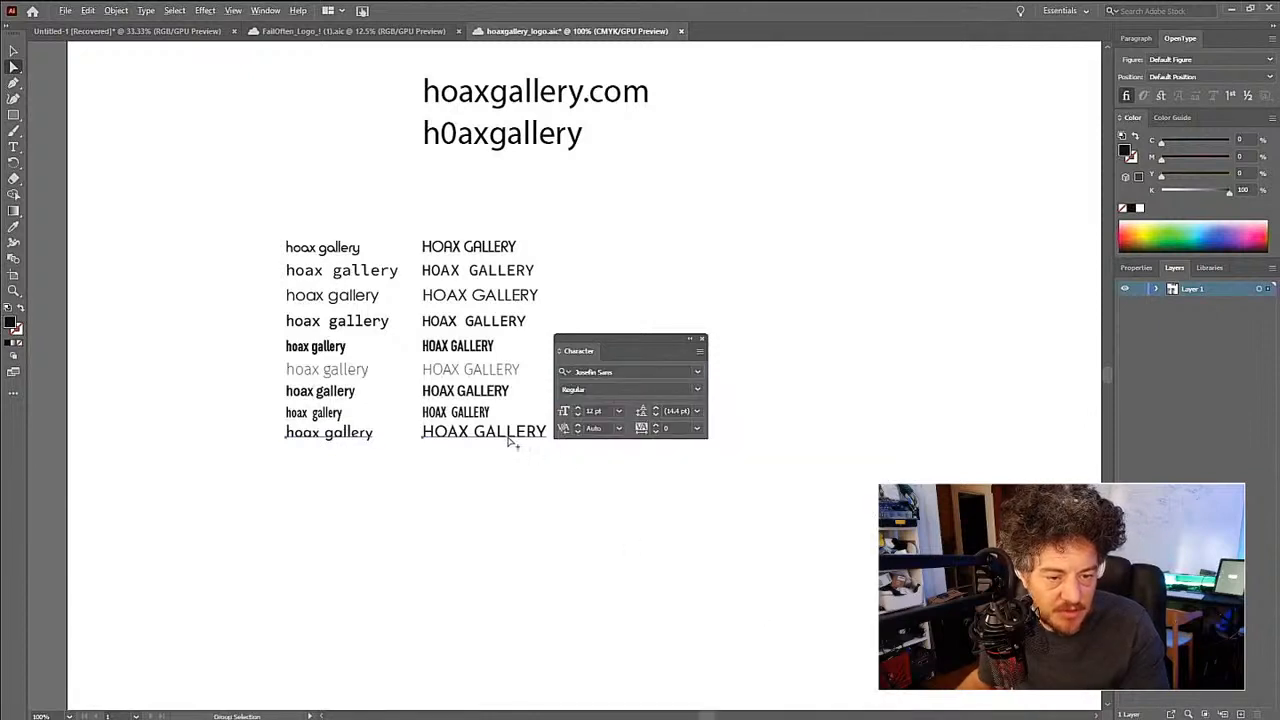
drag(508, 437, 510, 450)
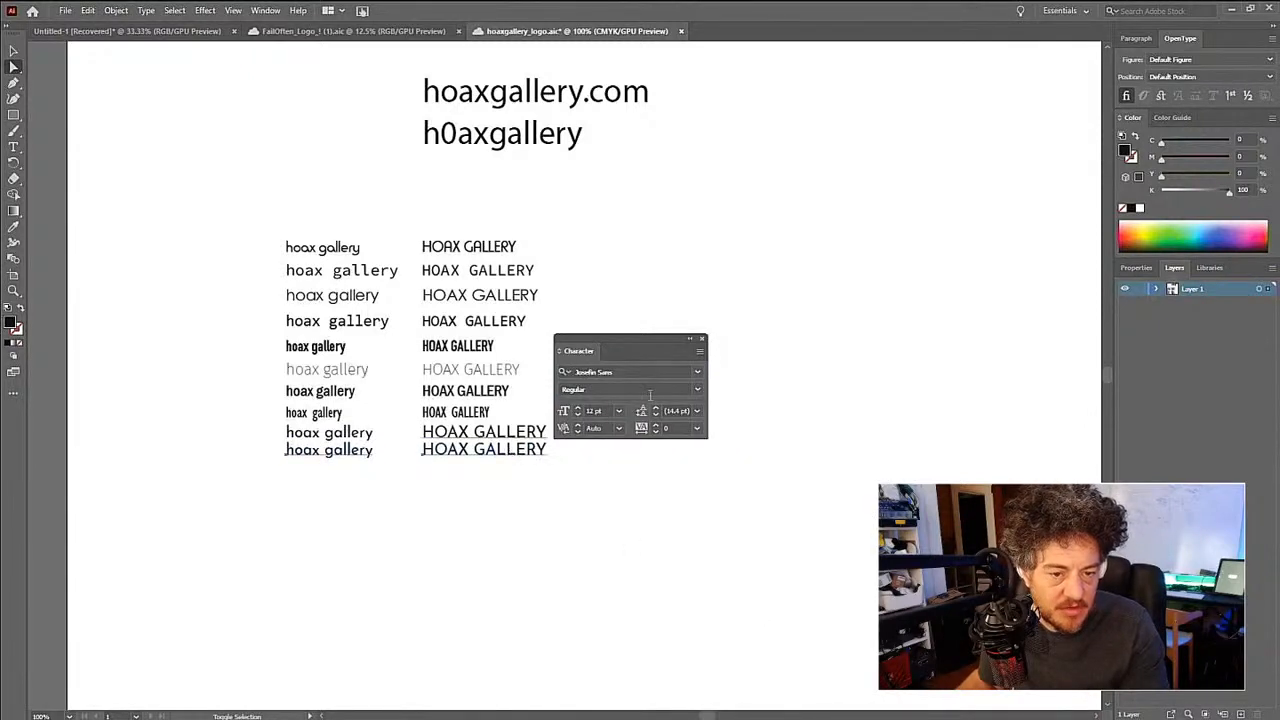
- Set both texts in the tenth row to the Neue Kabel font and duplicate the pair directly below
click(697, 373)
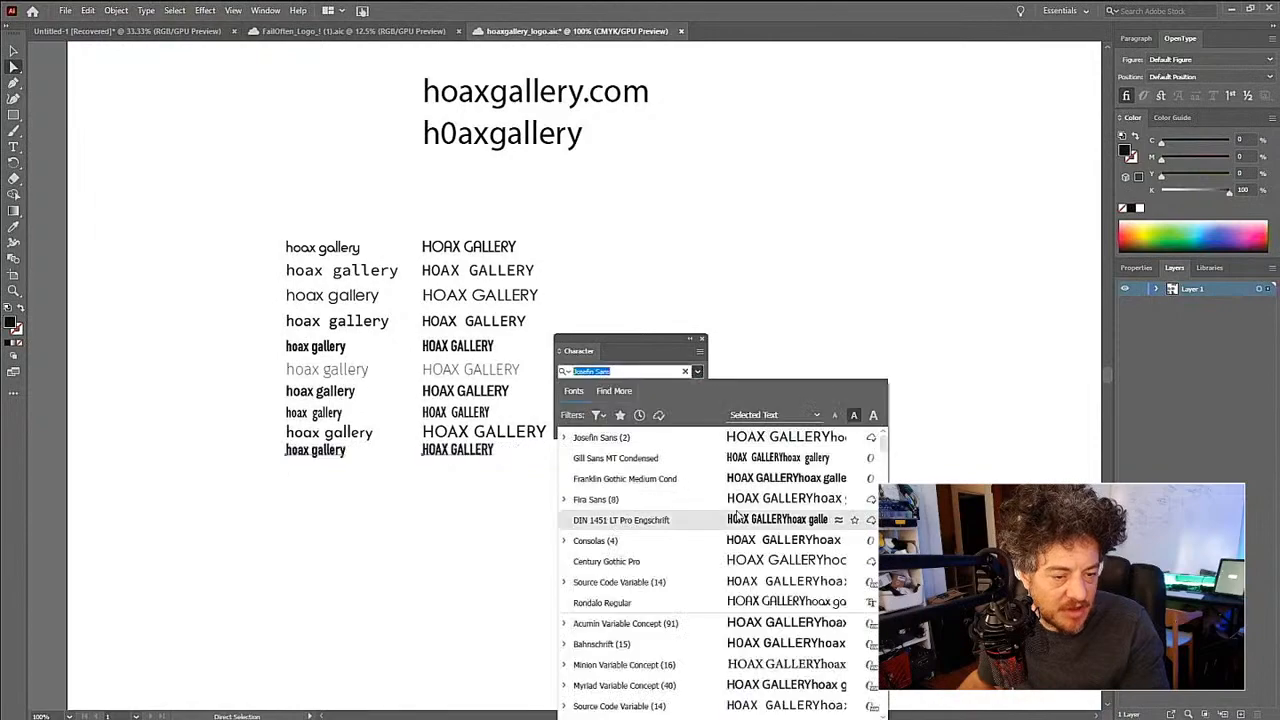
scroll(753, 618, up, 10)
scroll(754, 618, down, 20)
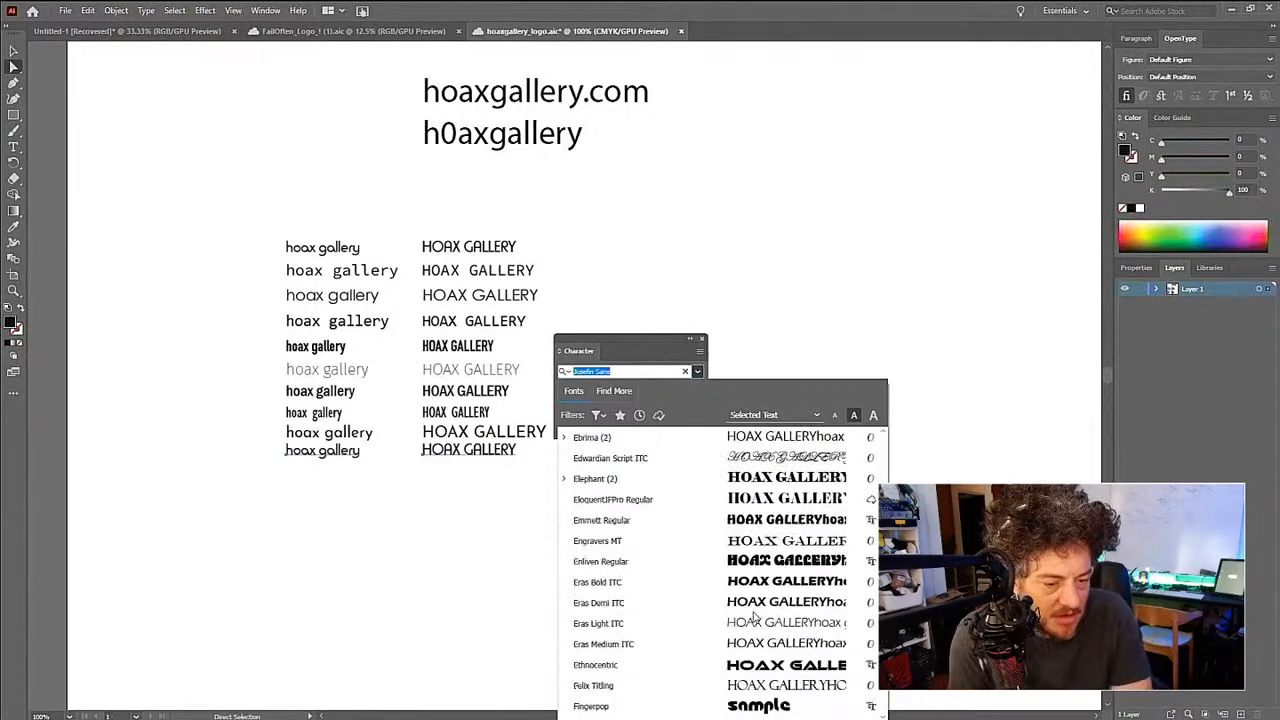
scroll(753, 618, down, 10)
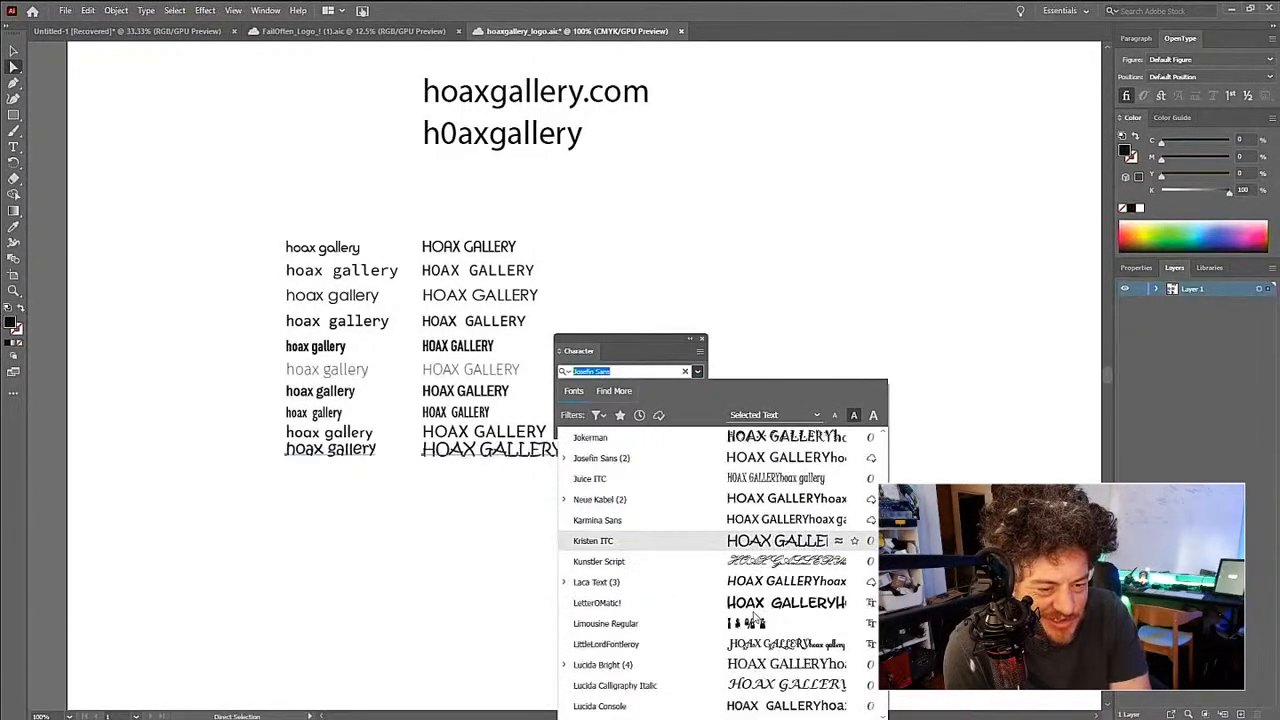
scroll(753, 618, up, 3)
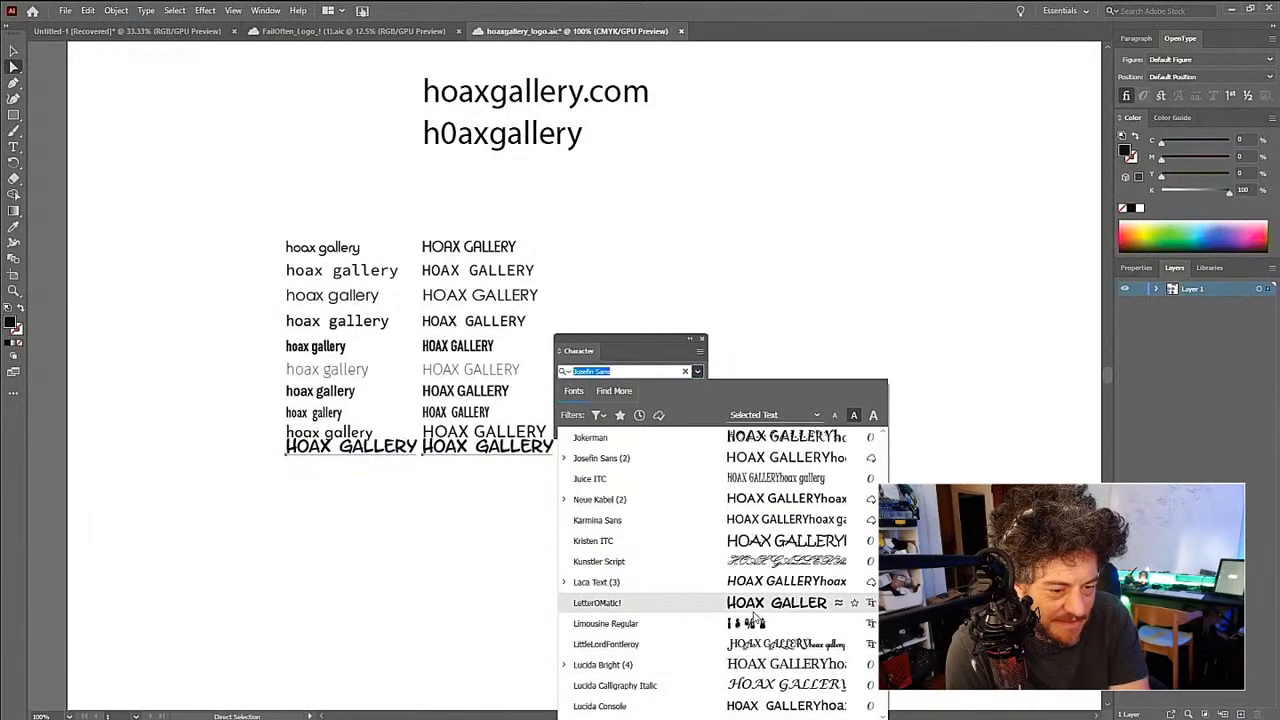
scroll(754, 618, up, 2)
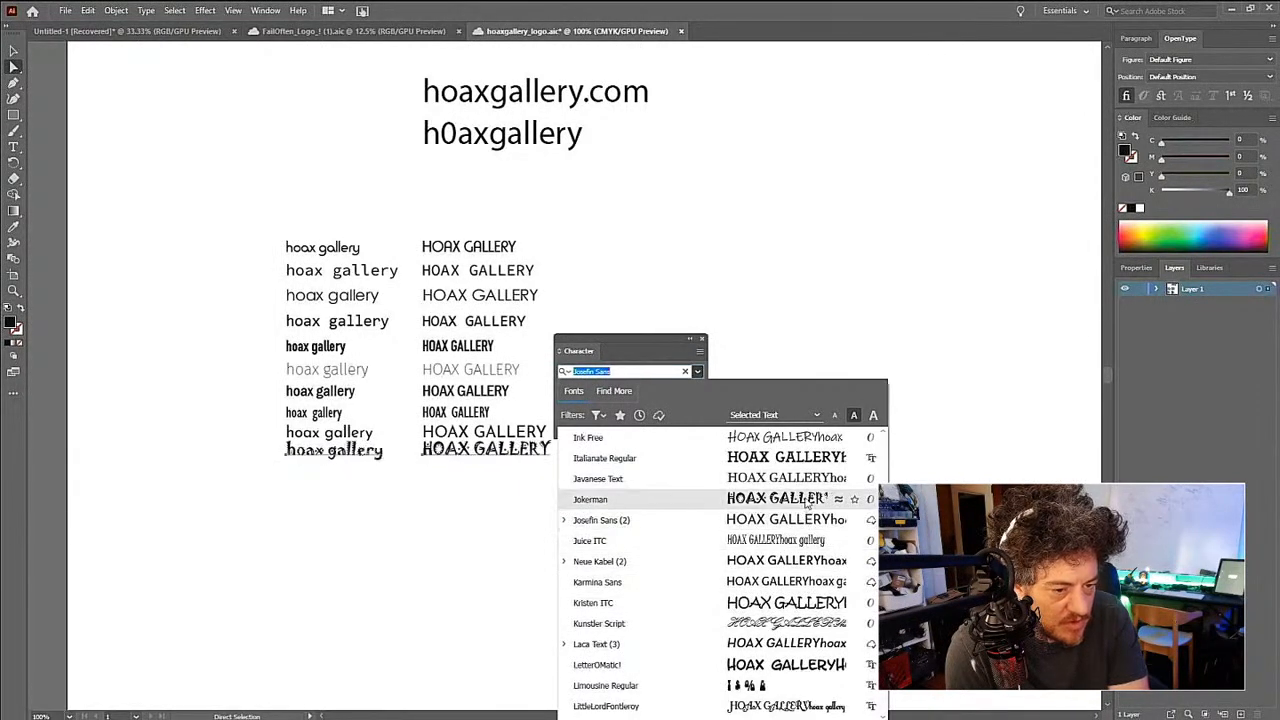
click(802, 568)
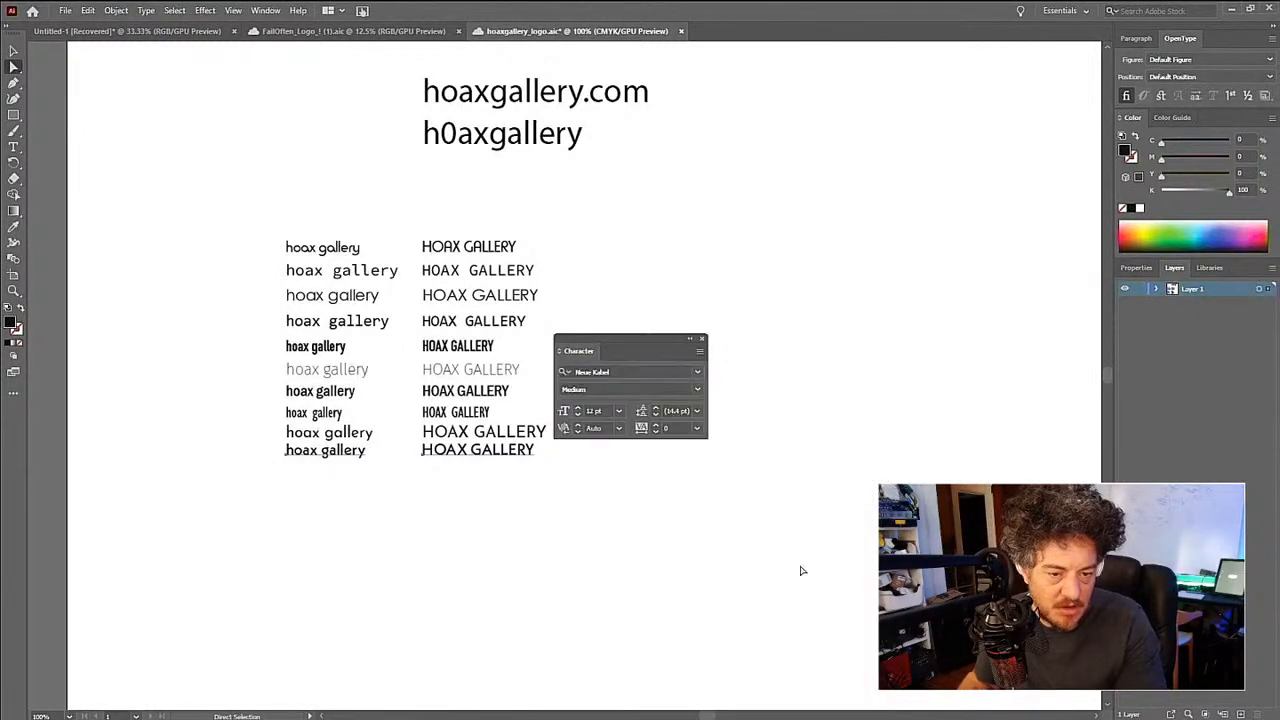
mouse_move(512, 456)
mouse_down()
mouse_move(537, 468)
mouse_move(517, 471)
mouse_up()
- Set both texts in the eleventh row to the Lucida Console font and duplicate the pair directly below
click(697, 371)
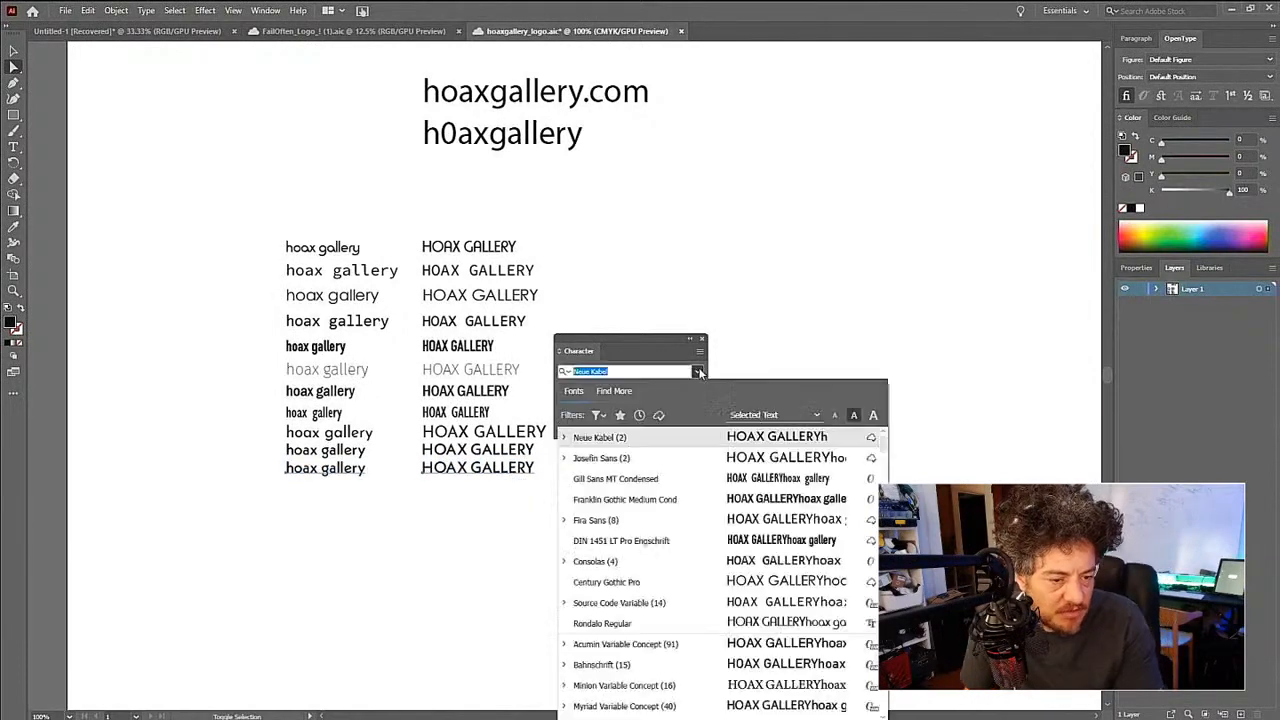
scroll(735, 523, down, 20)
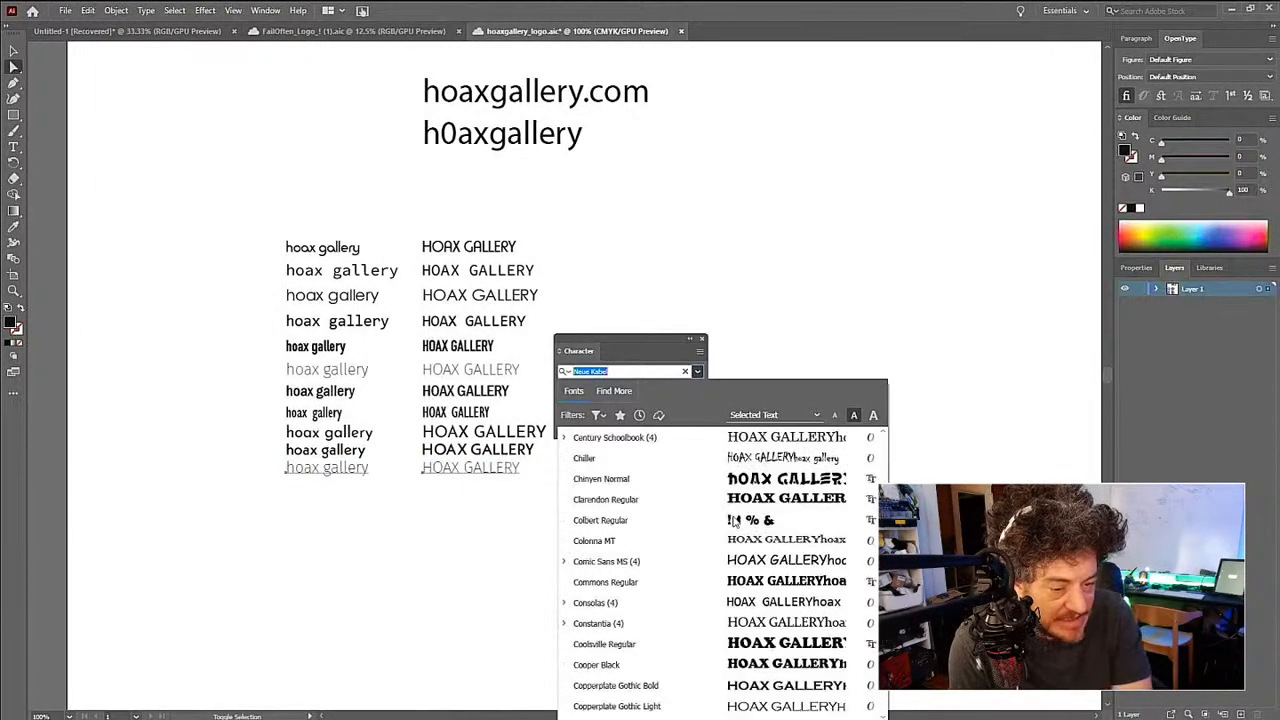
scroll(734, 524, down, 20)
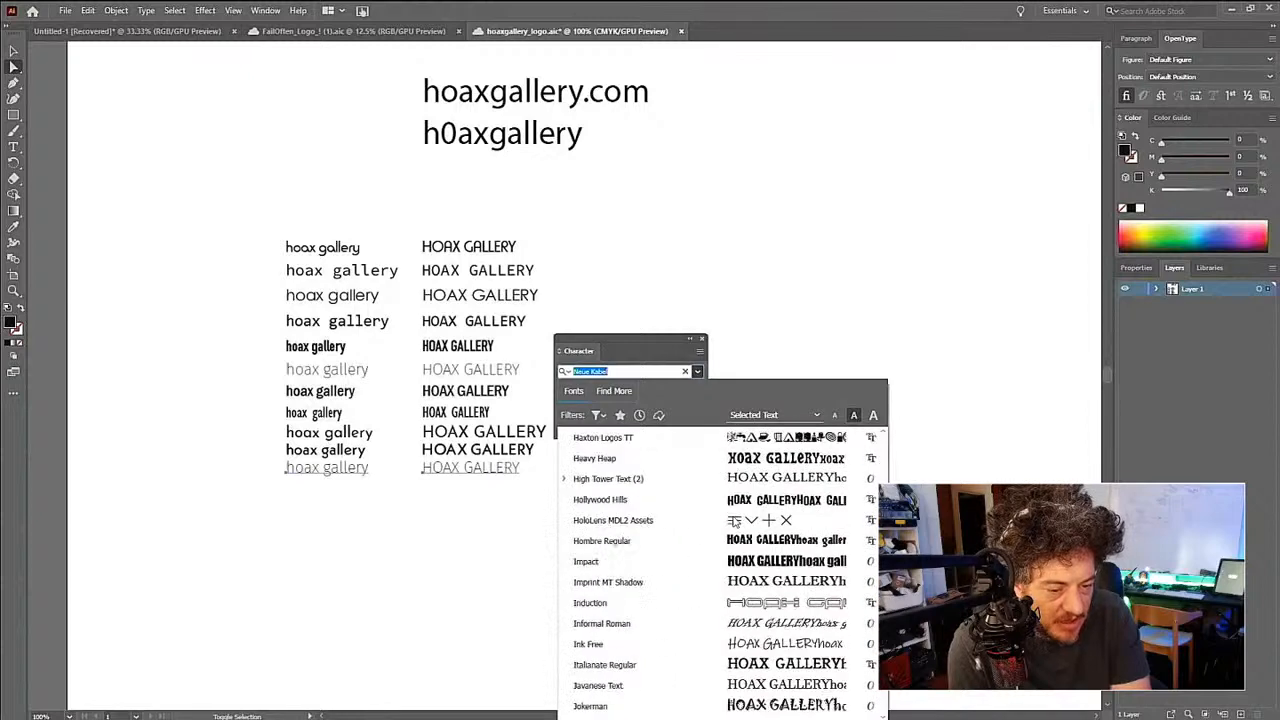
scroll(734, 522, down, 3)
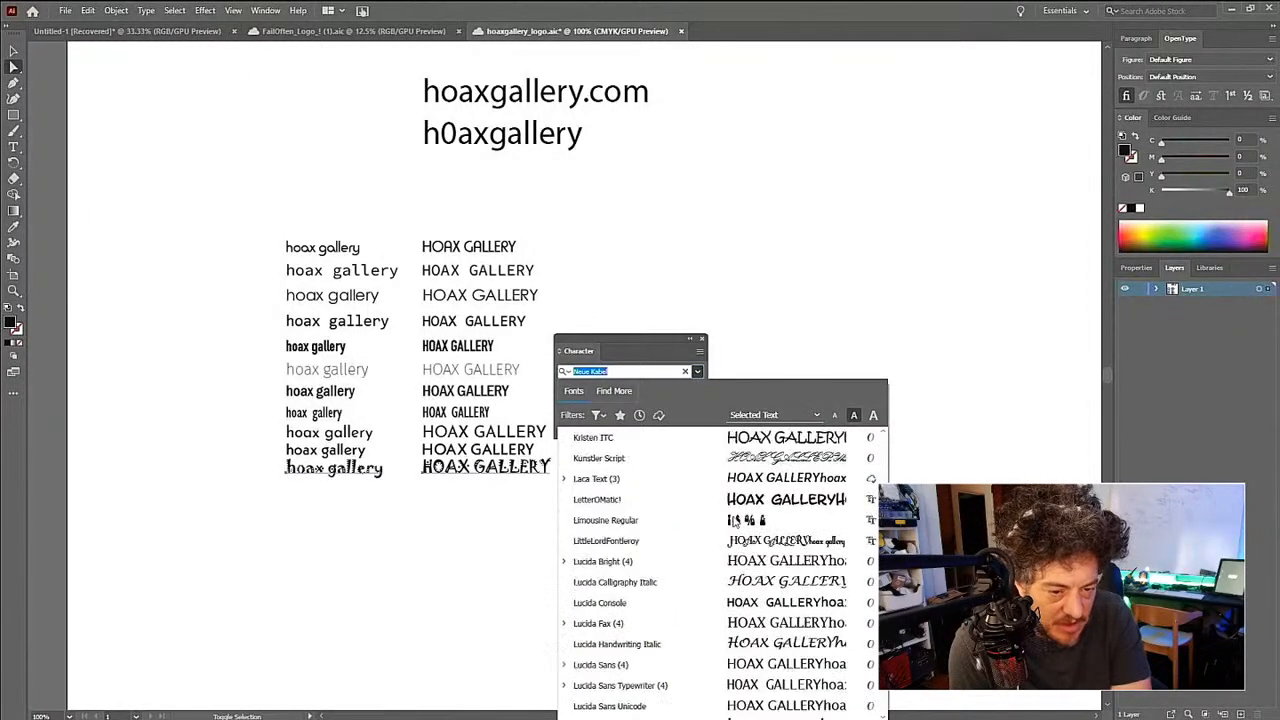
scroll(734, 521, up, 3)
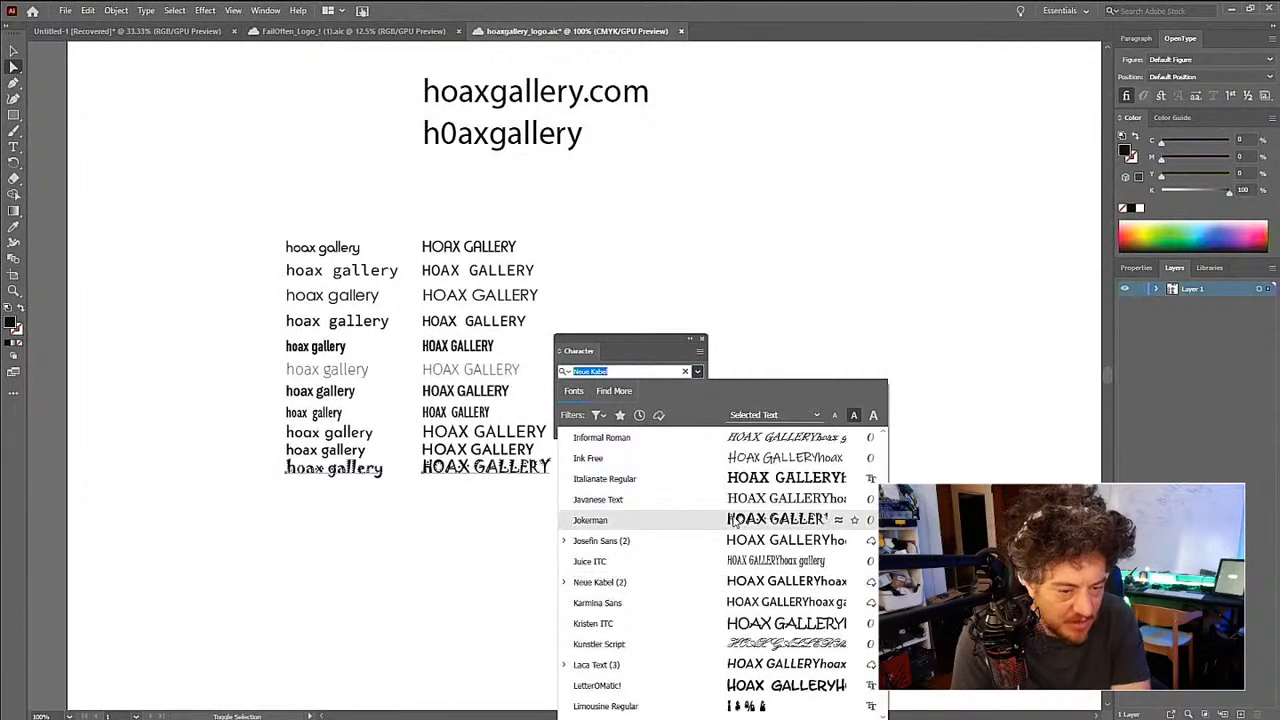
scroll(734, 520, down, 1)
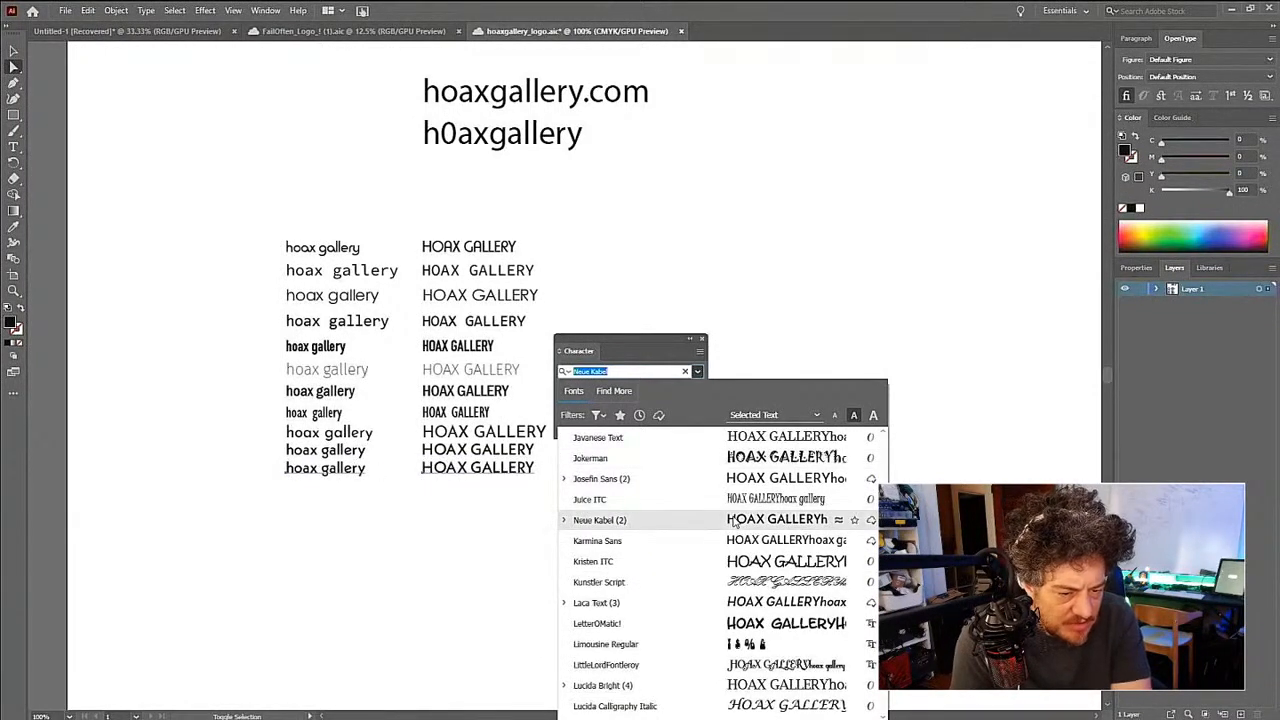
scroll(734, 521, down, 4)
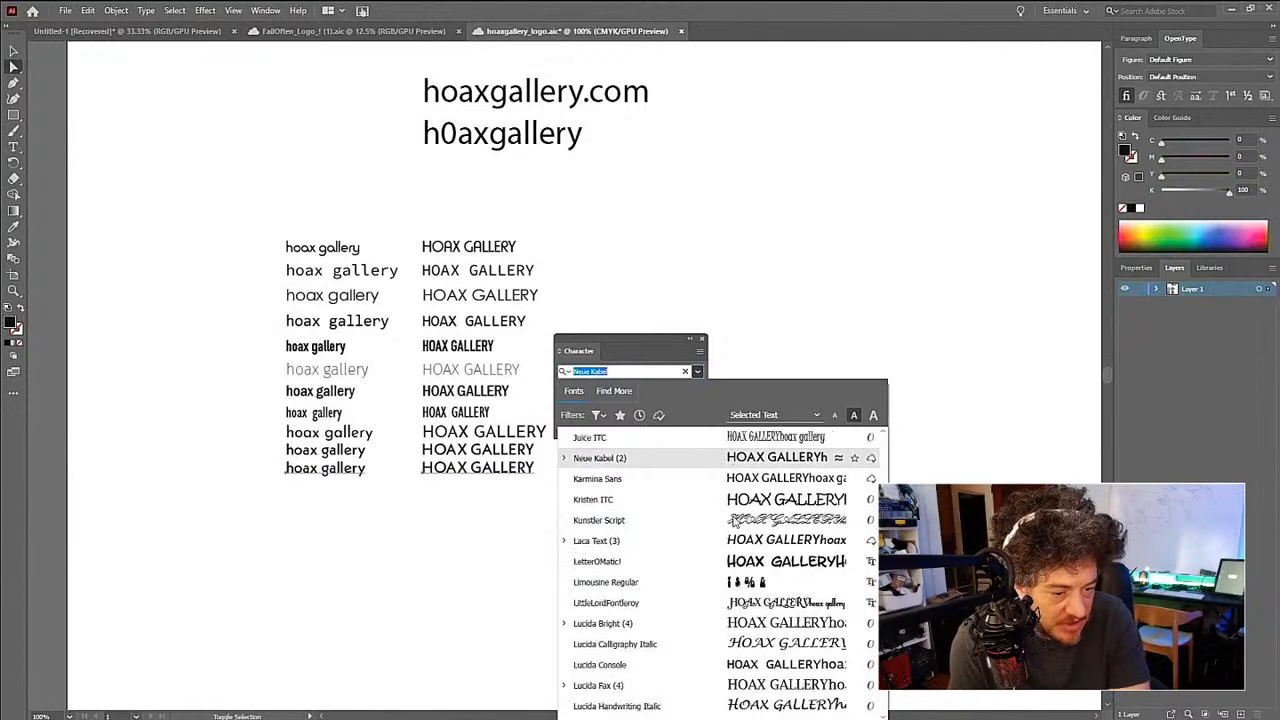
scroll(734, 521, up, 1)
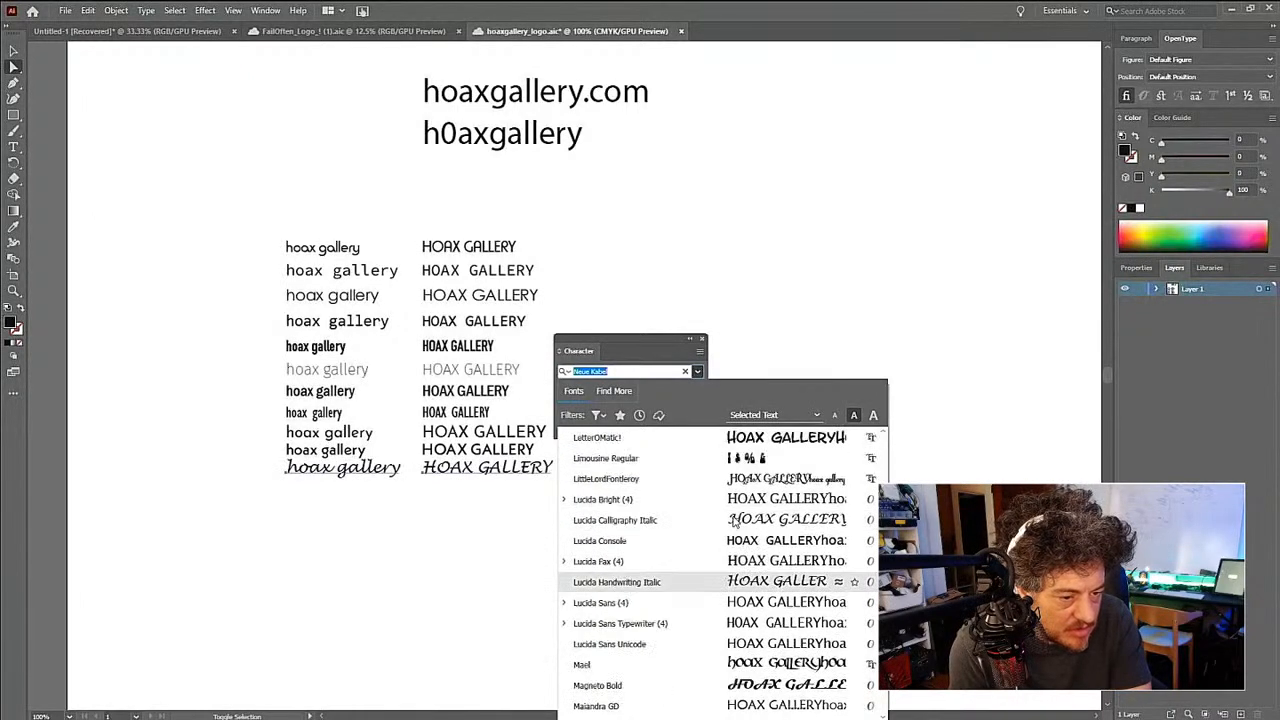
click(734, 541)
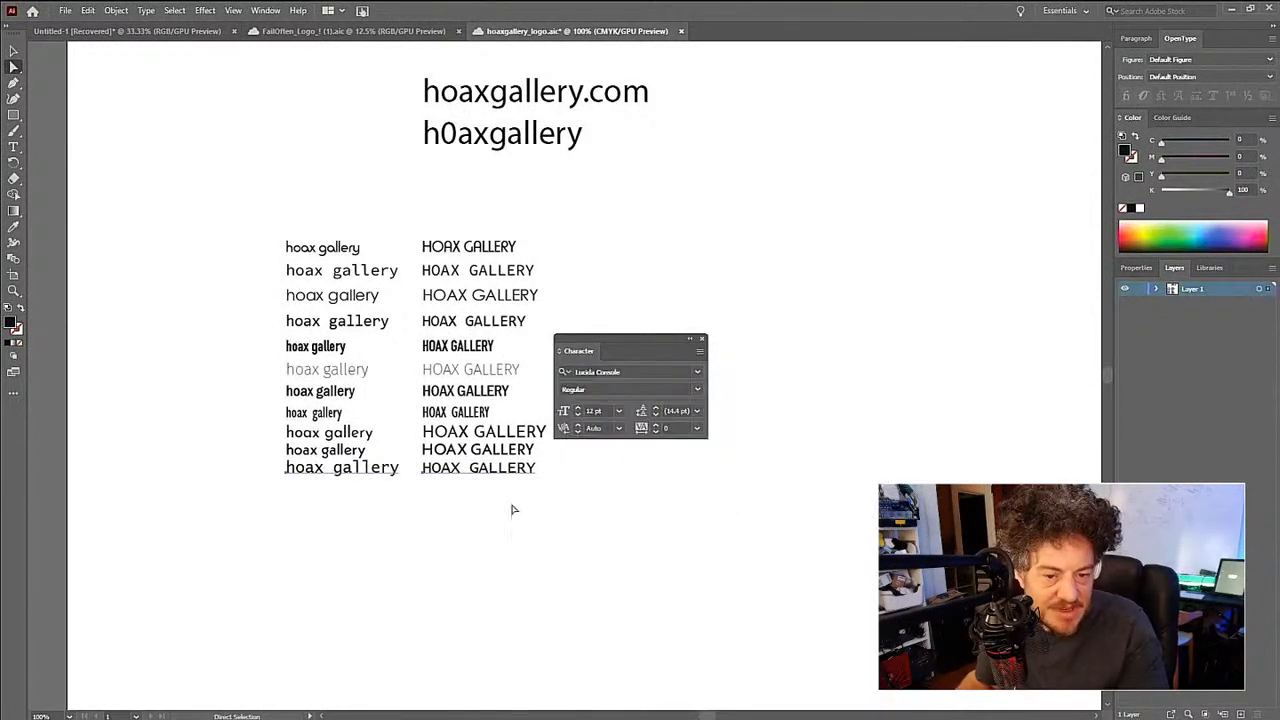
drag(511, 471, 509, 491)
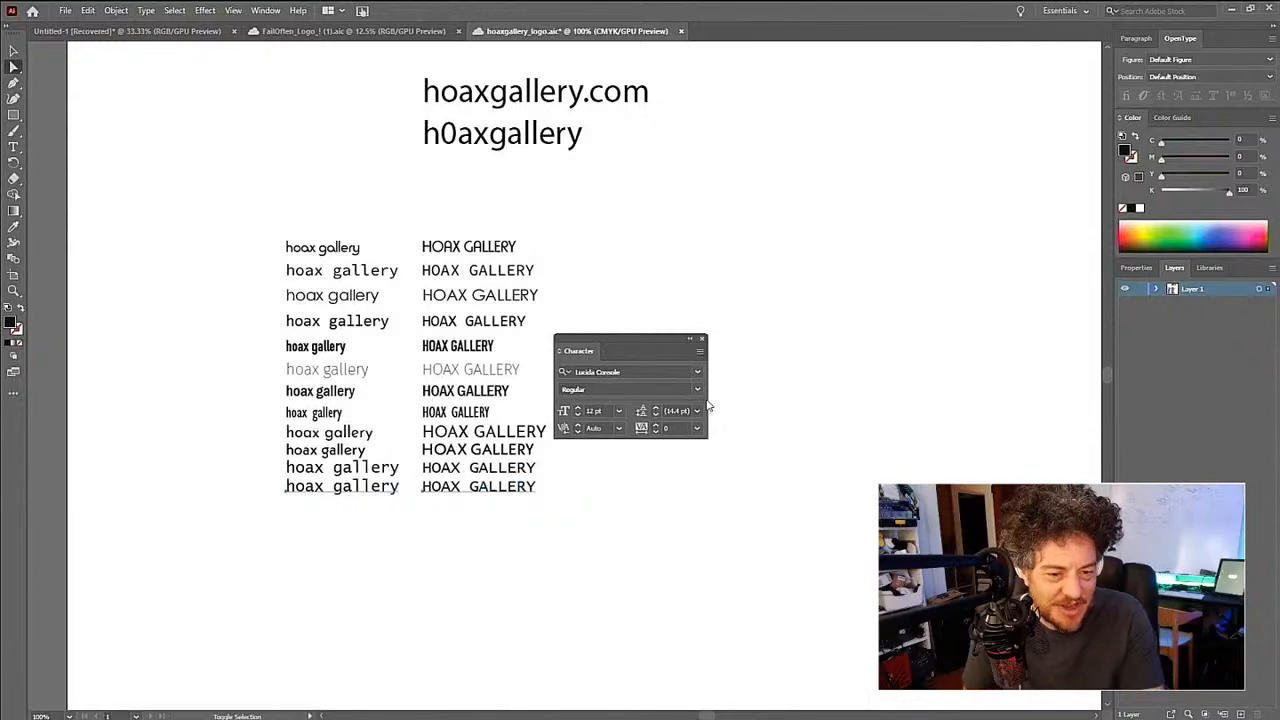
- Set both texts in the twelfth row to the Lucida Sans Typewriter font
click(697, 371)
scroll(703, 518, down, 15)
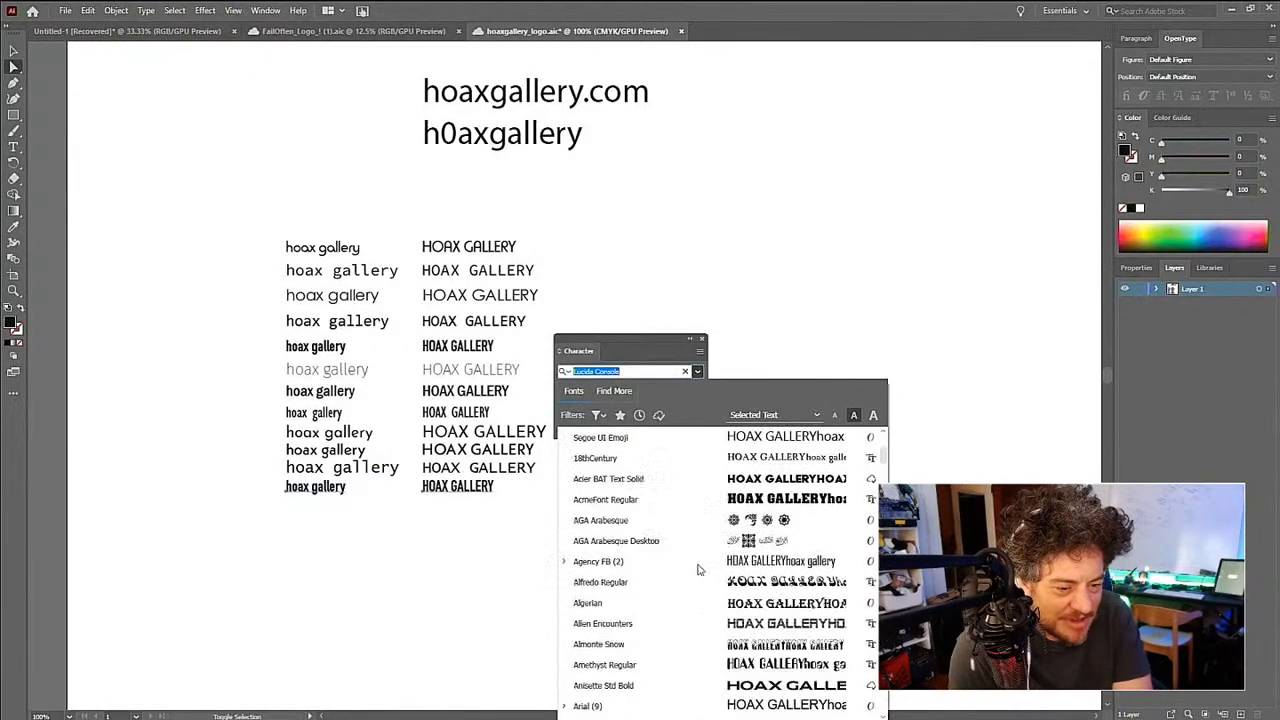
scroll(698, 569, down, 15)
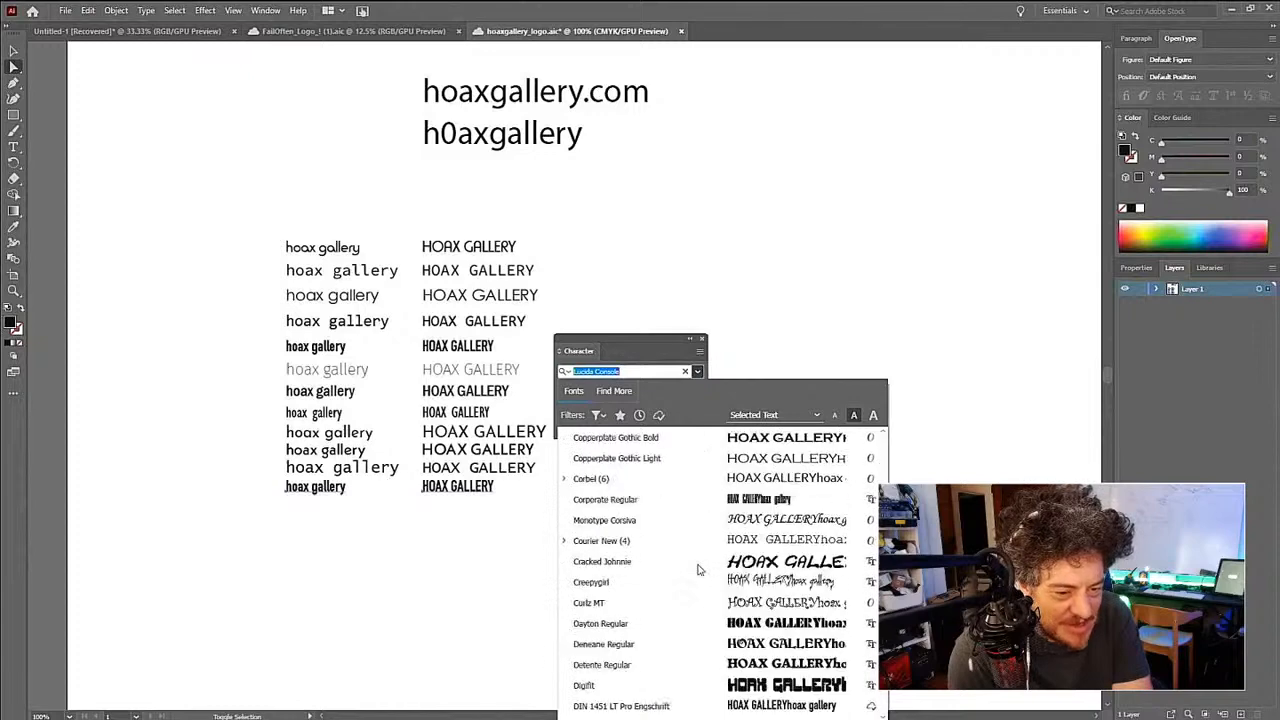
scroll(698, 569, down, 10)
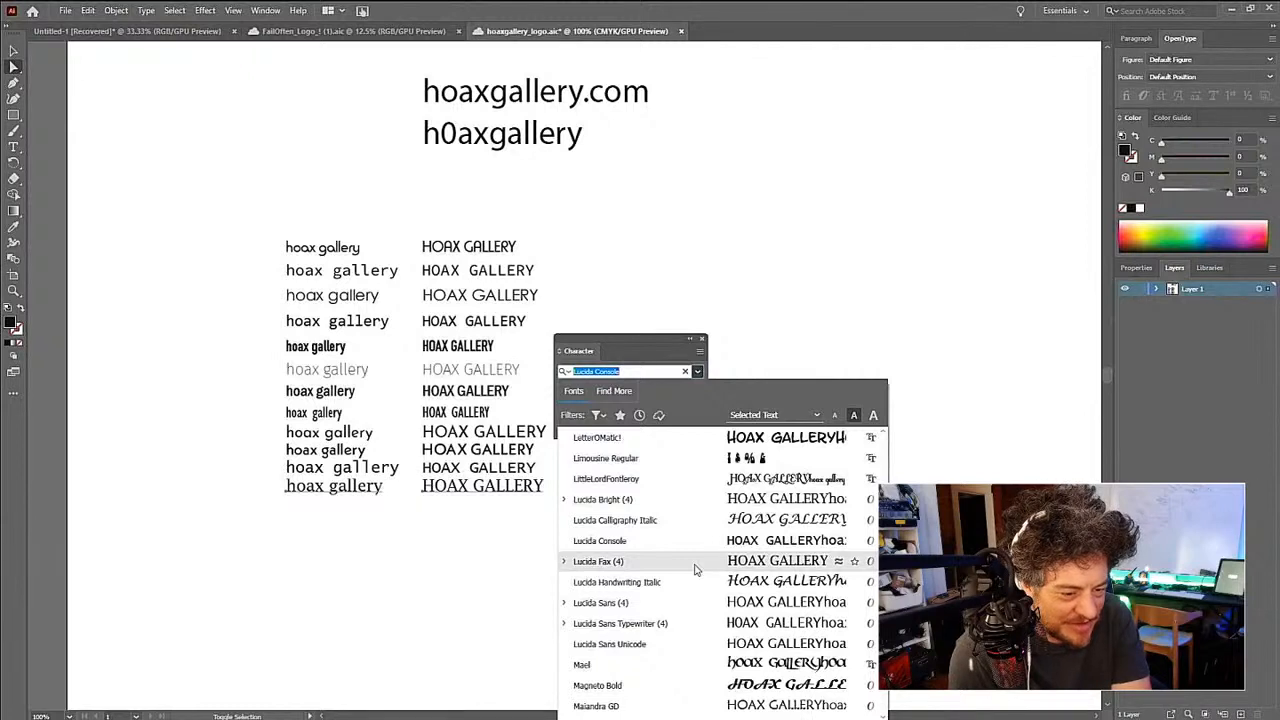
click(682, 628)
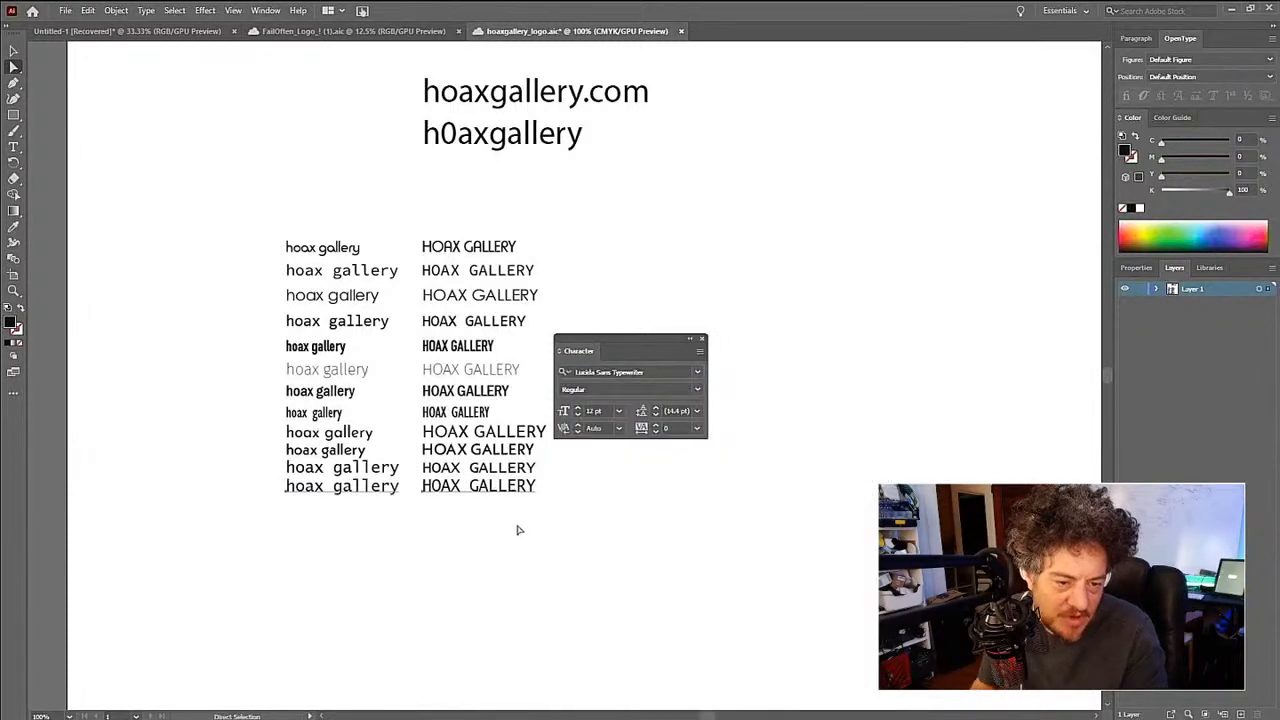
- Duplicate the twelfth row's text pair directly below and set both copies to the Microsoft Yi Baiti font
drag(493, 527, 380, 514)
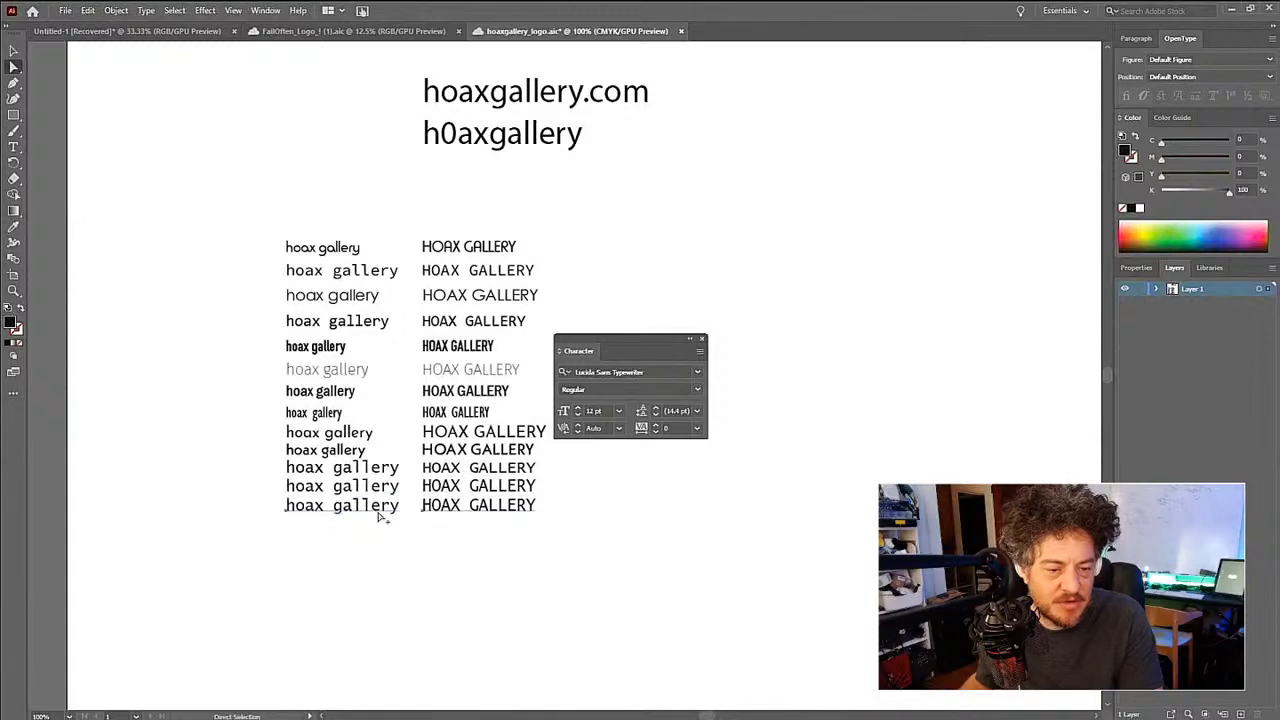
click(697, 371)
scroll(735, 508, down, 20)
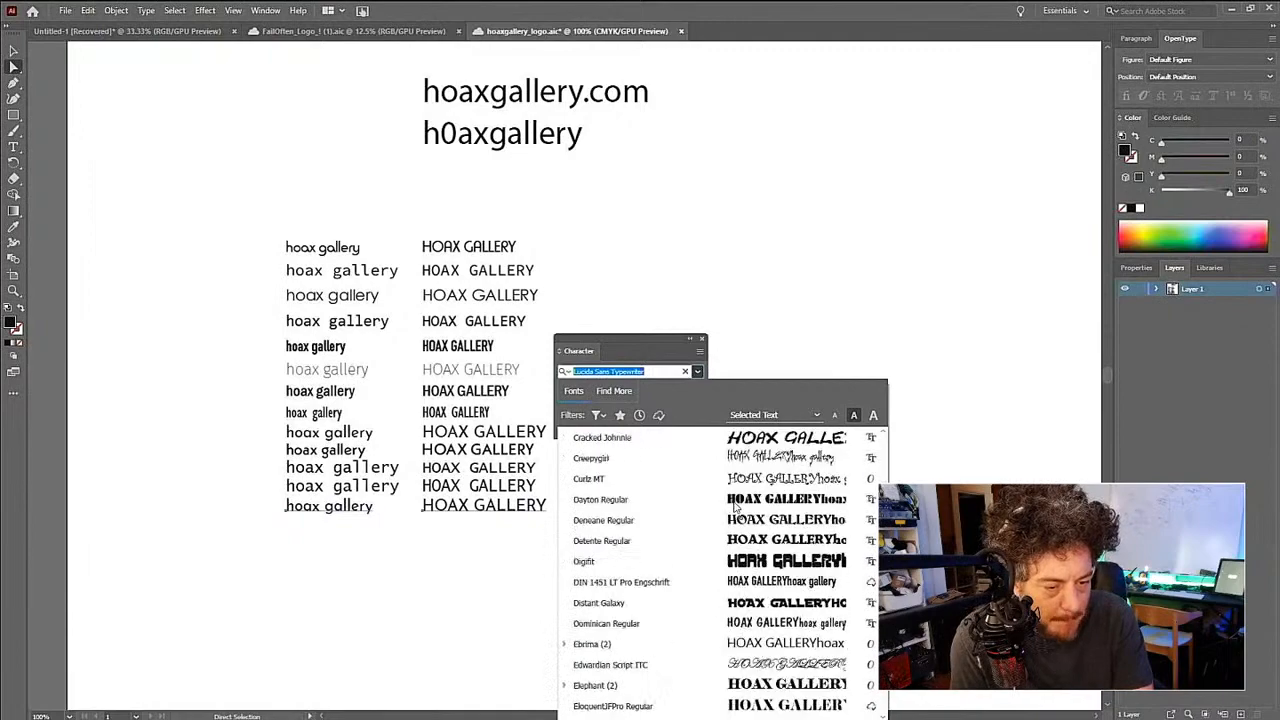
scroll(735, 508, down, 10)
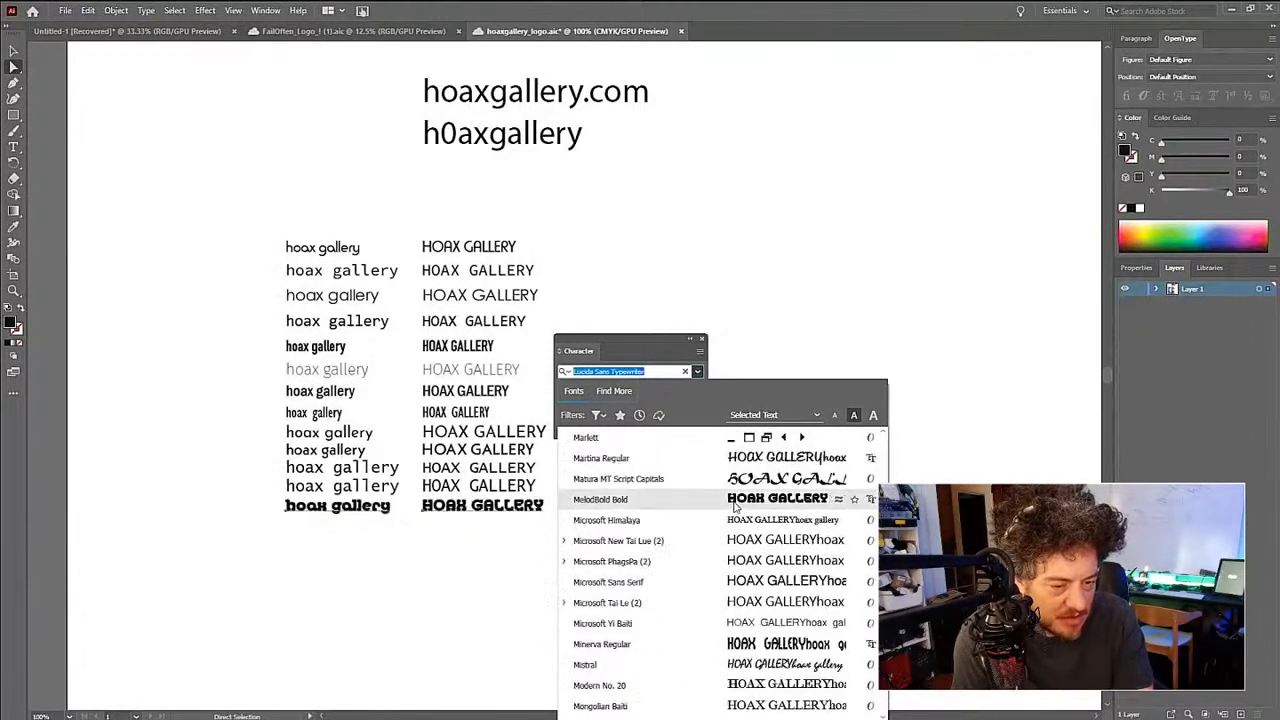
scroll(740, 550, down, 3)
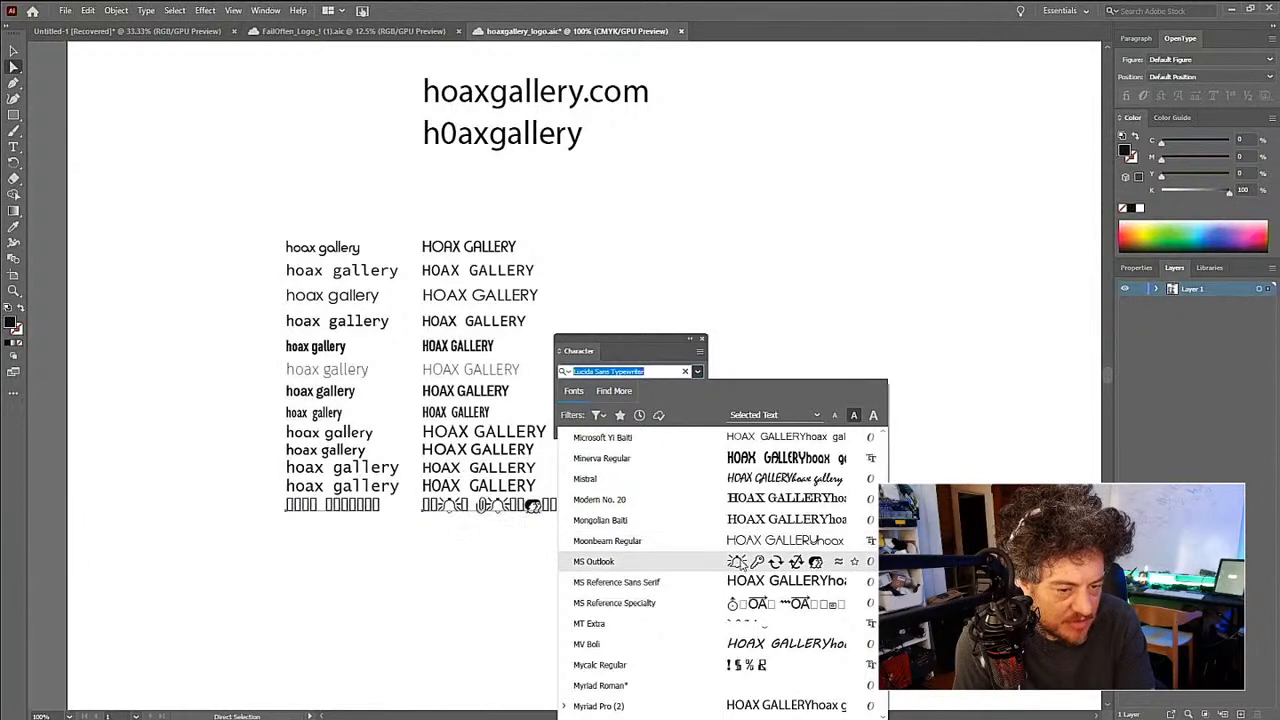
scroll(740, 561, up, 10)
scroll(741, 561, down, 3)
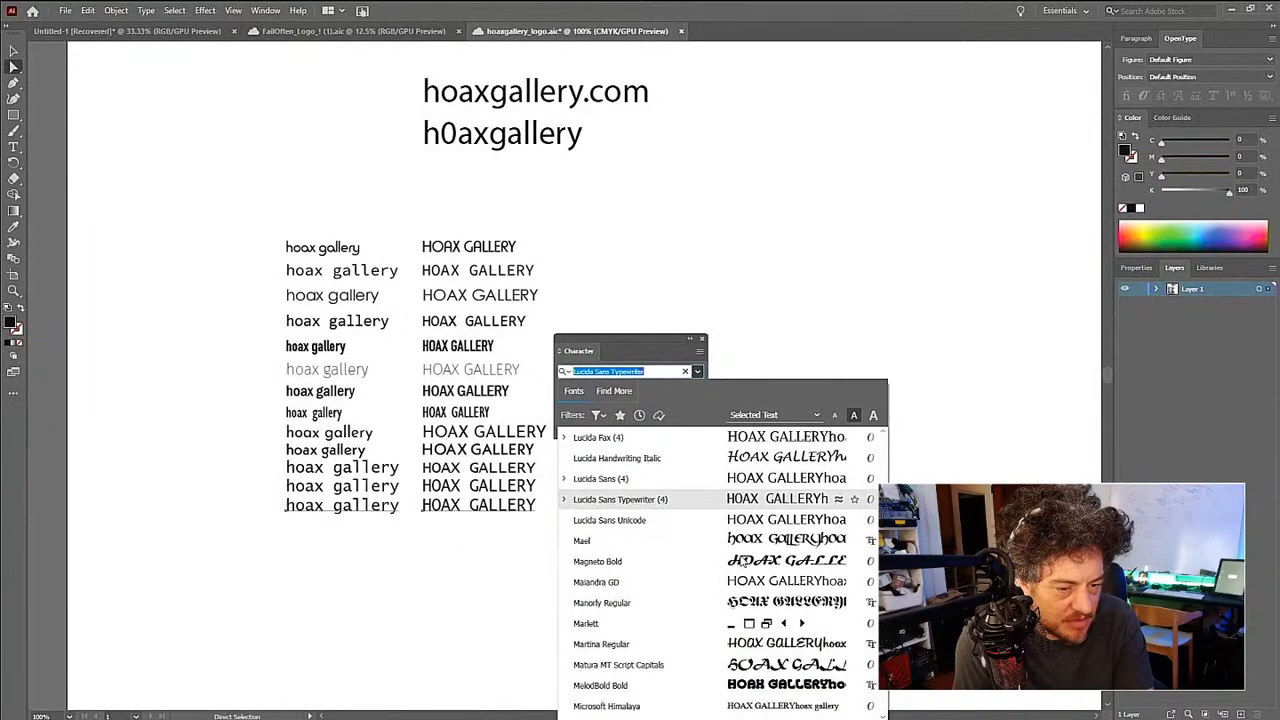
scroll(764, 566, down, 3)
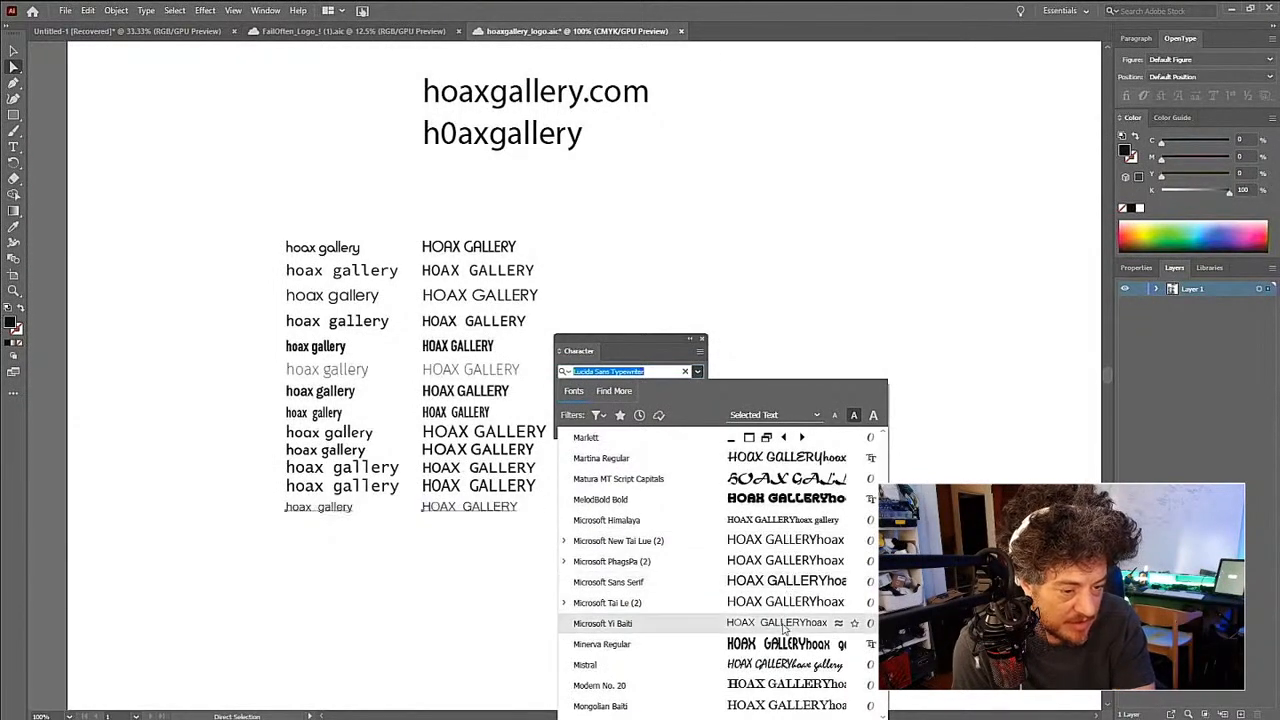
scroll(785, 605, down, 1)
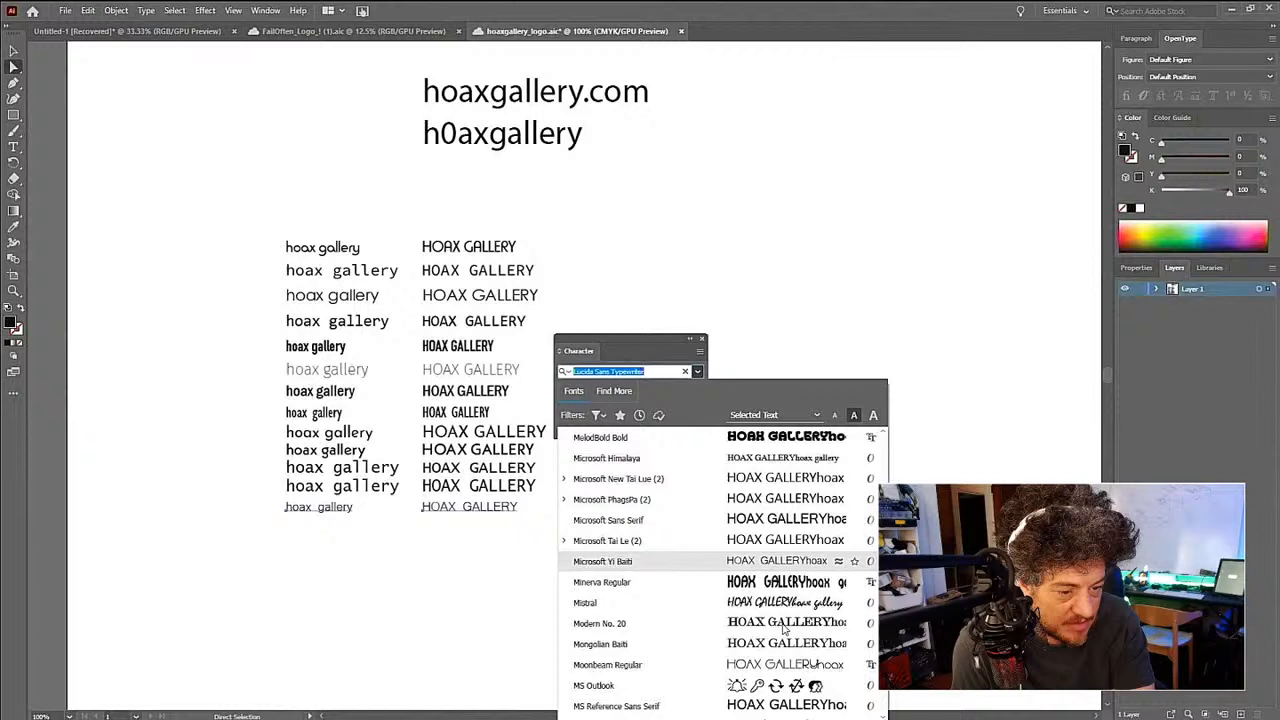
click(781, 563)
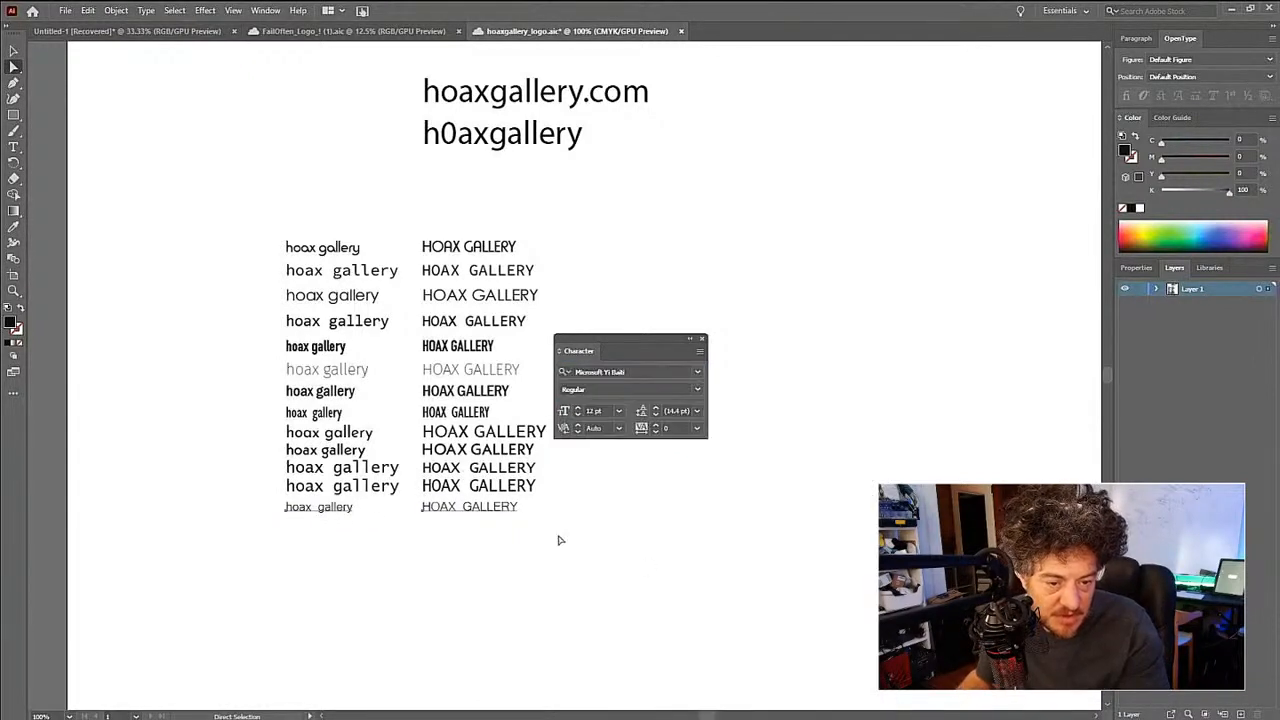
- Duplicate the thirteenth row's text pair directly below and set both copies to the Moonbeam Regular font
drag(510, 508, 512, 523)
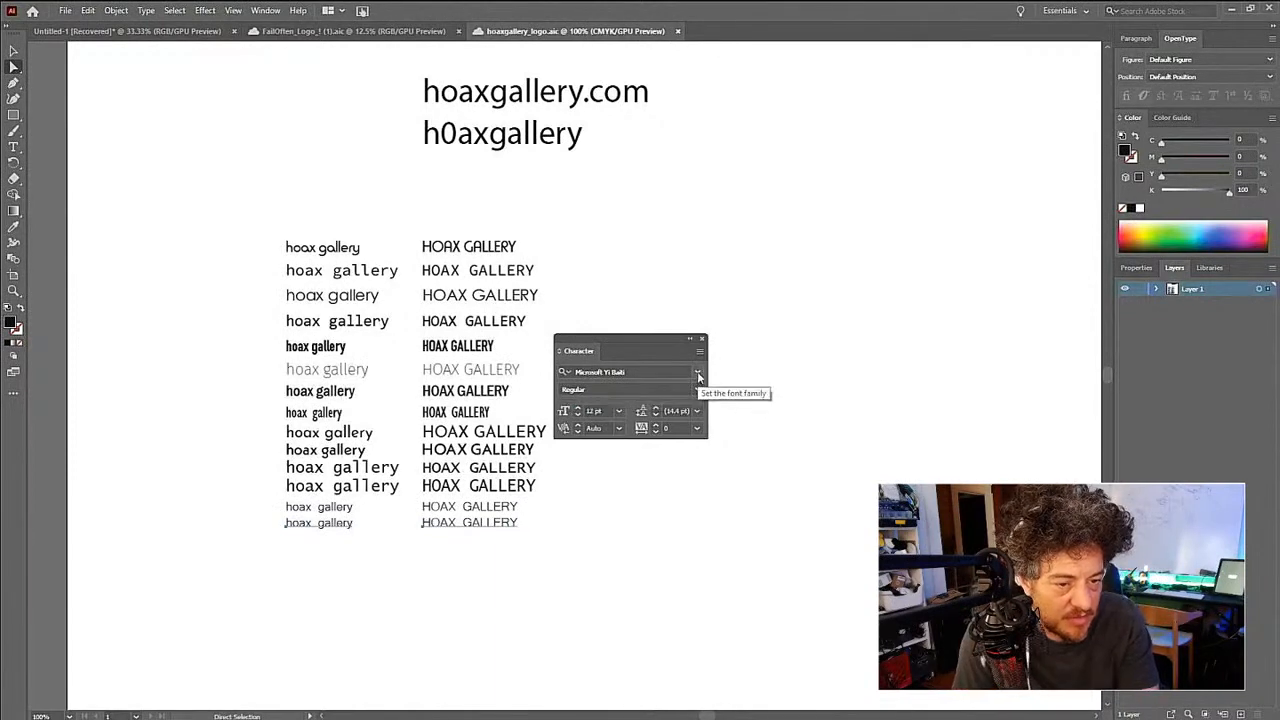
click(698, 376)
scroll(715, 565, up, 10)
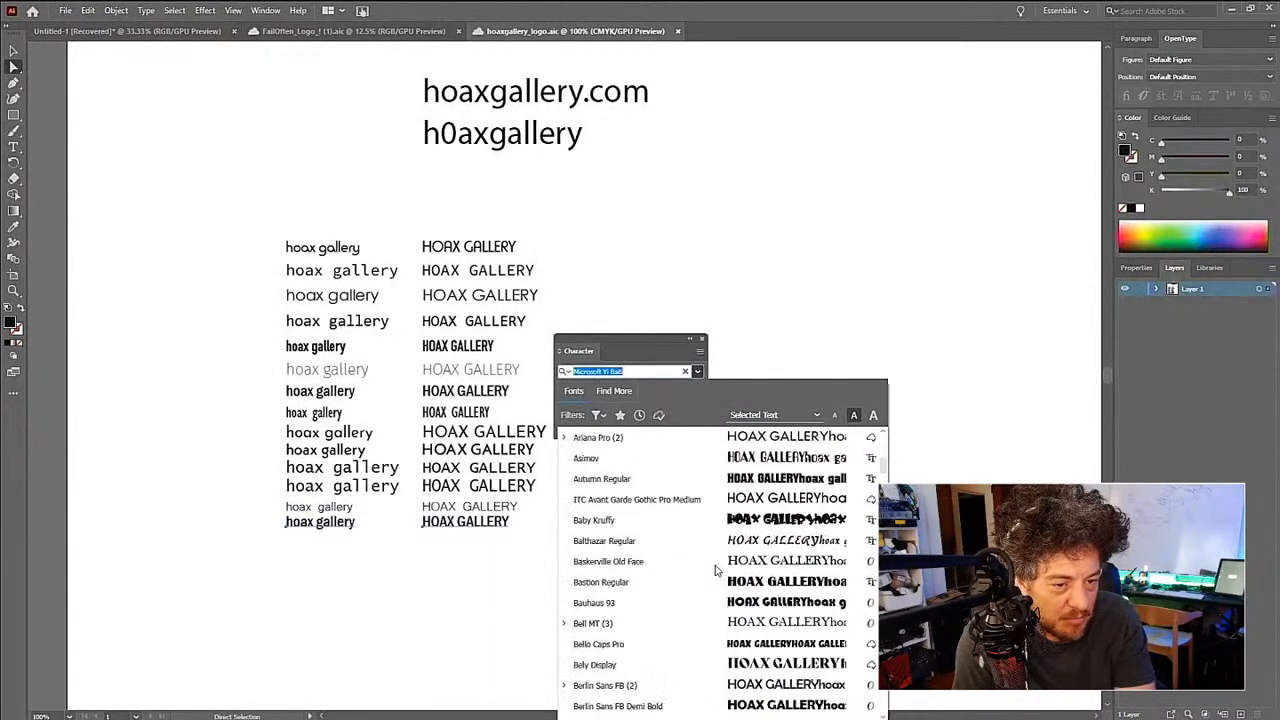
scroll(715, 565, down, 20)
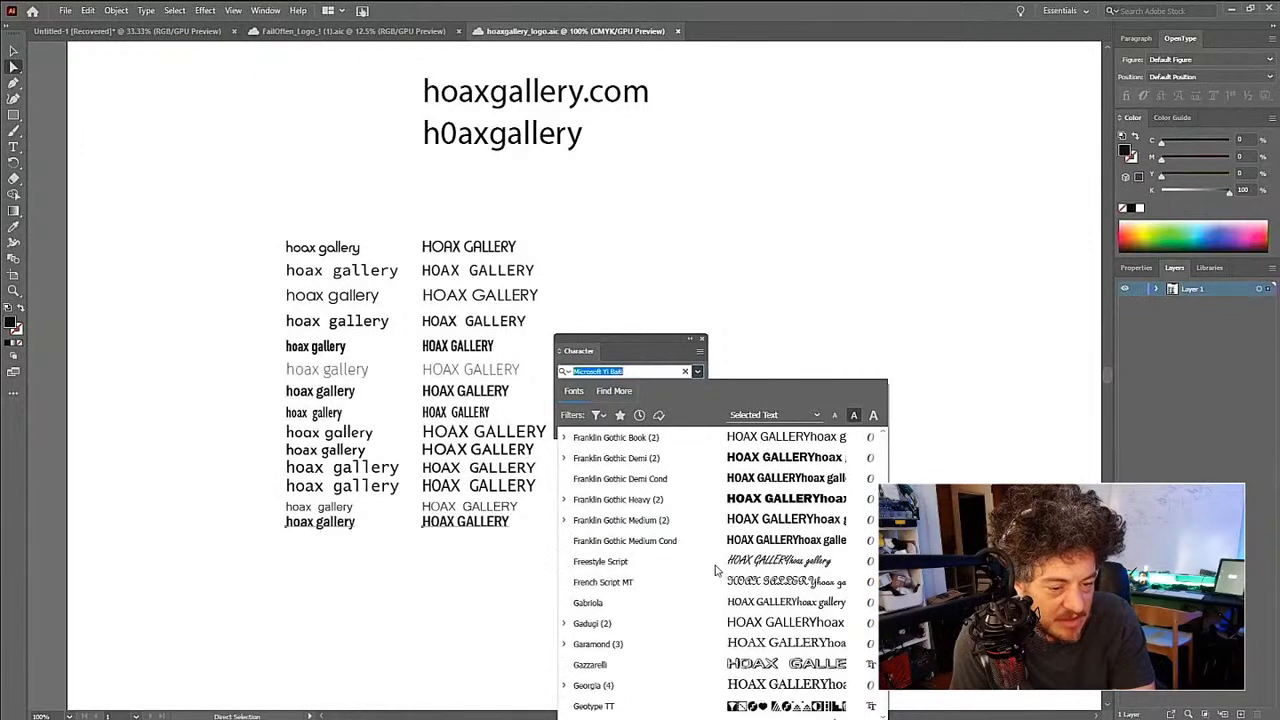
scroll(715, 568, down, 15)
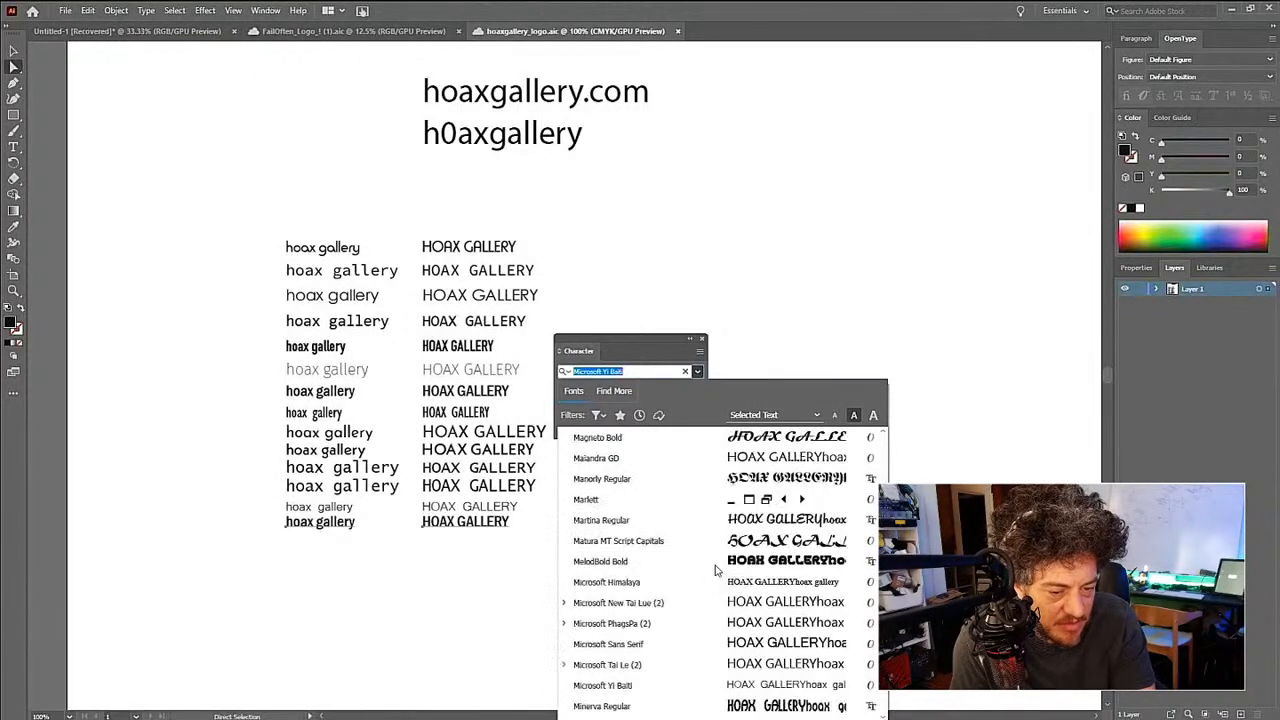
scroll(715, 565, down, 3)
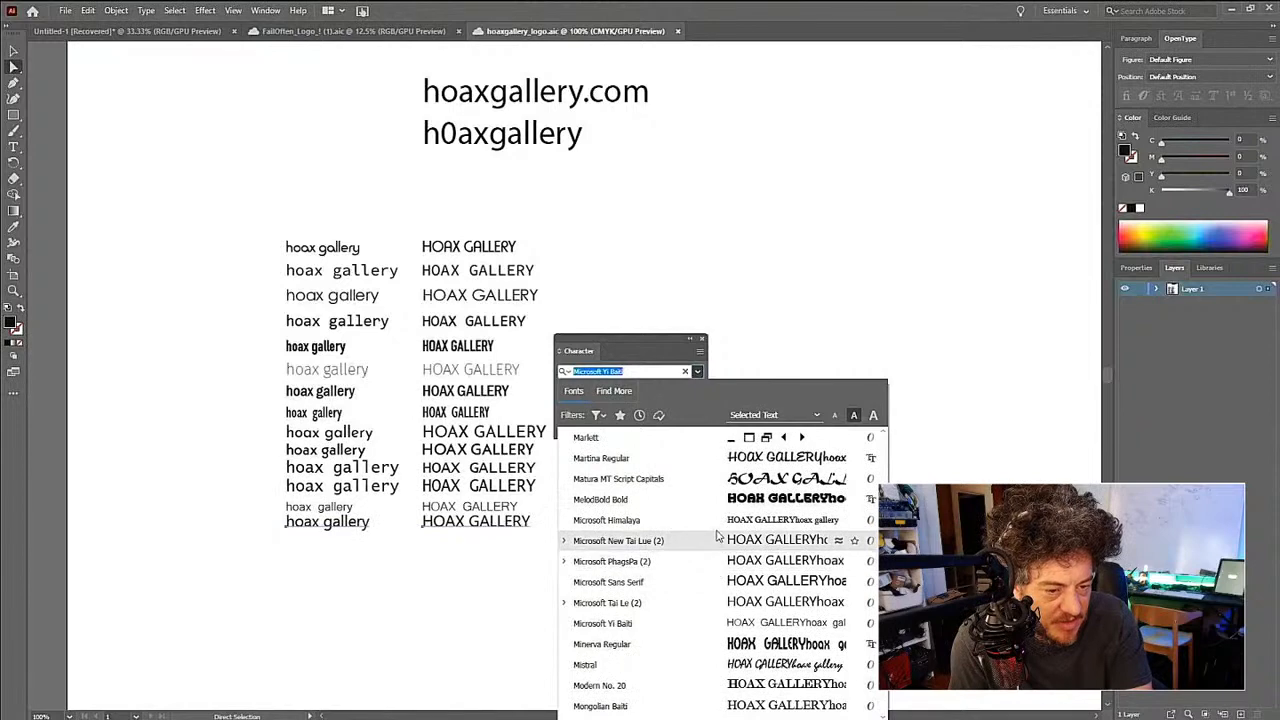
scroll(705, 480, down, 6)
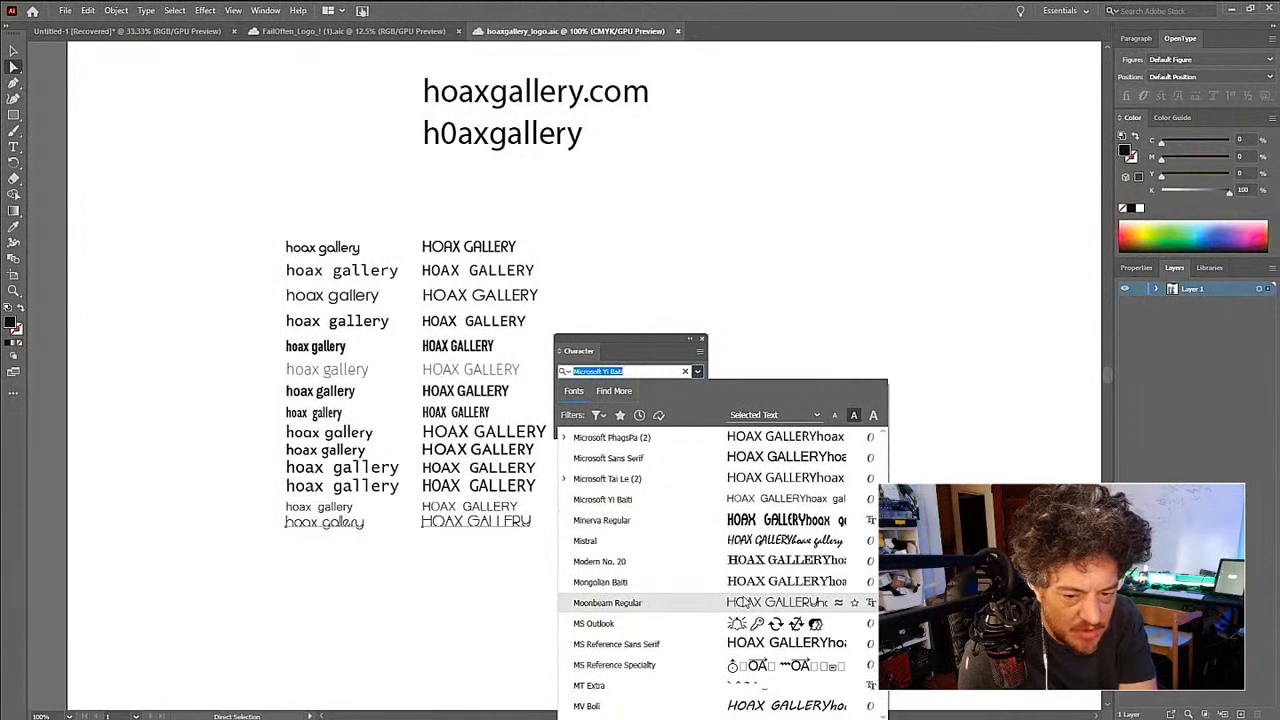
click(745, 601)
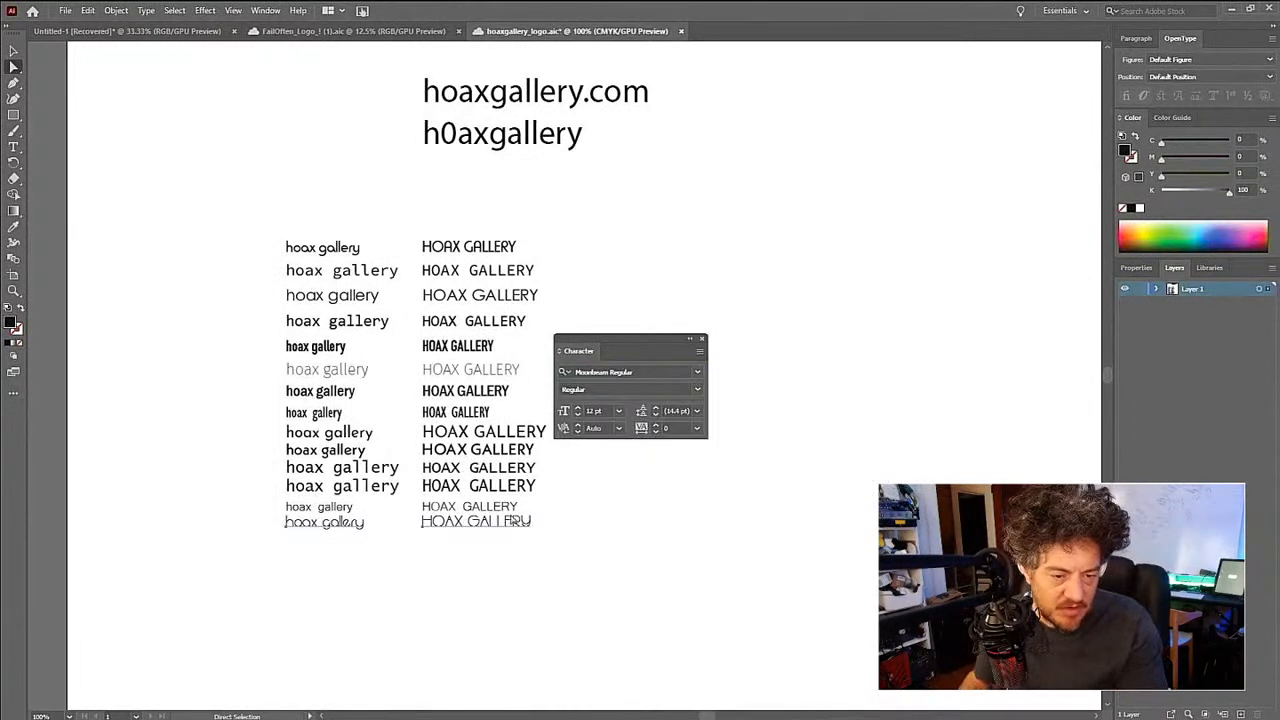
- Duplicate the fourteenth row's text pair directly below and set both copies to the OCR A Extended font
drag(517, 527, 519, 549)
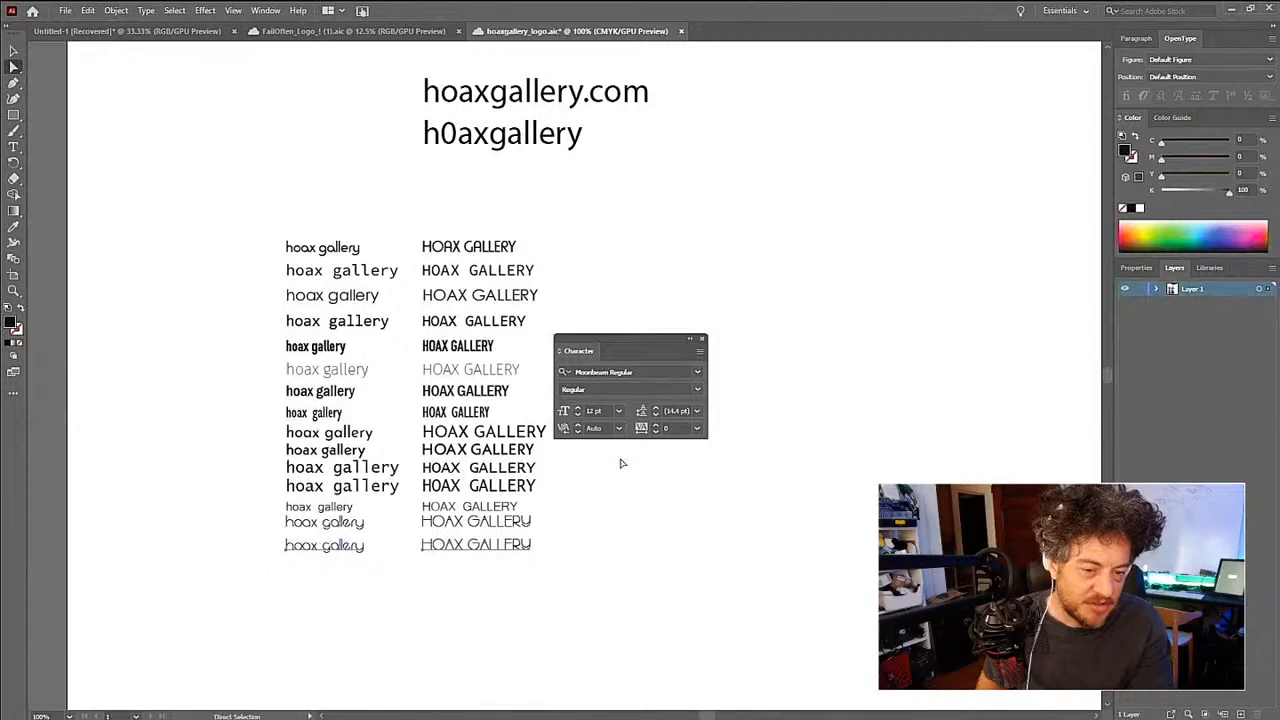
click(698, 373)
scroll(722, 537, up, 10)
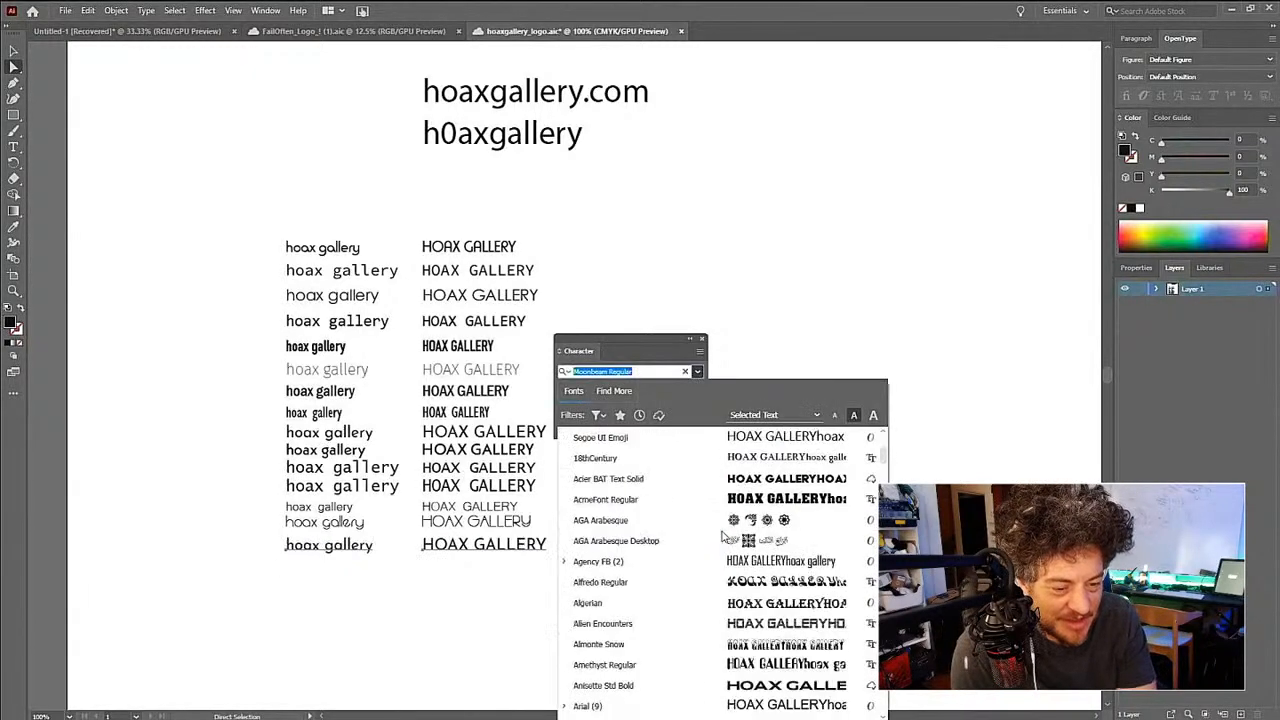
scroll(722, 537, down, 15)
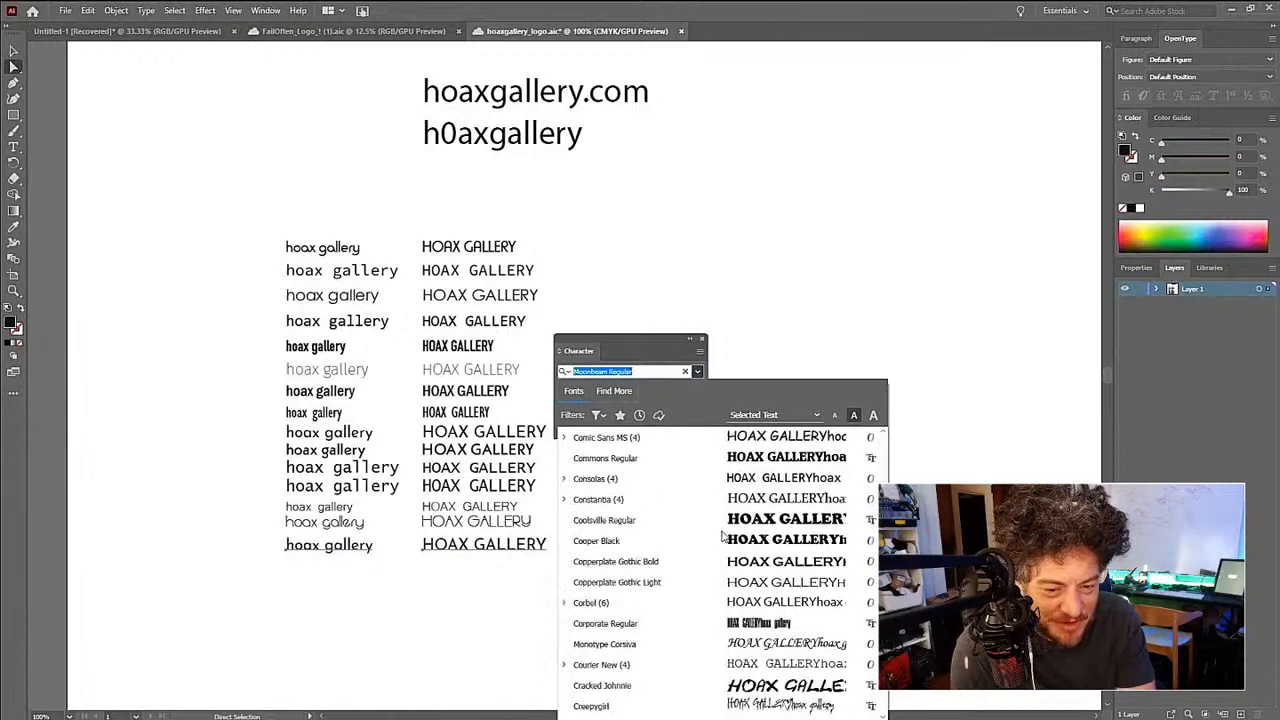
scroll(722, 537, down, 20)
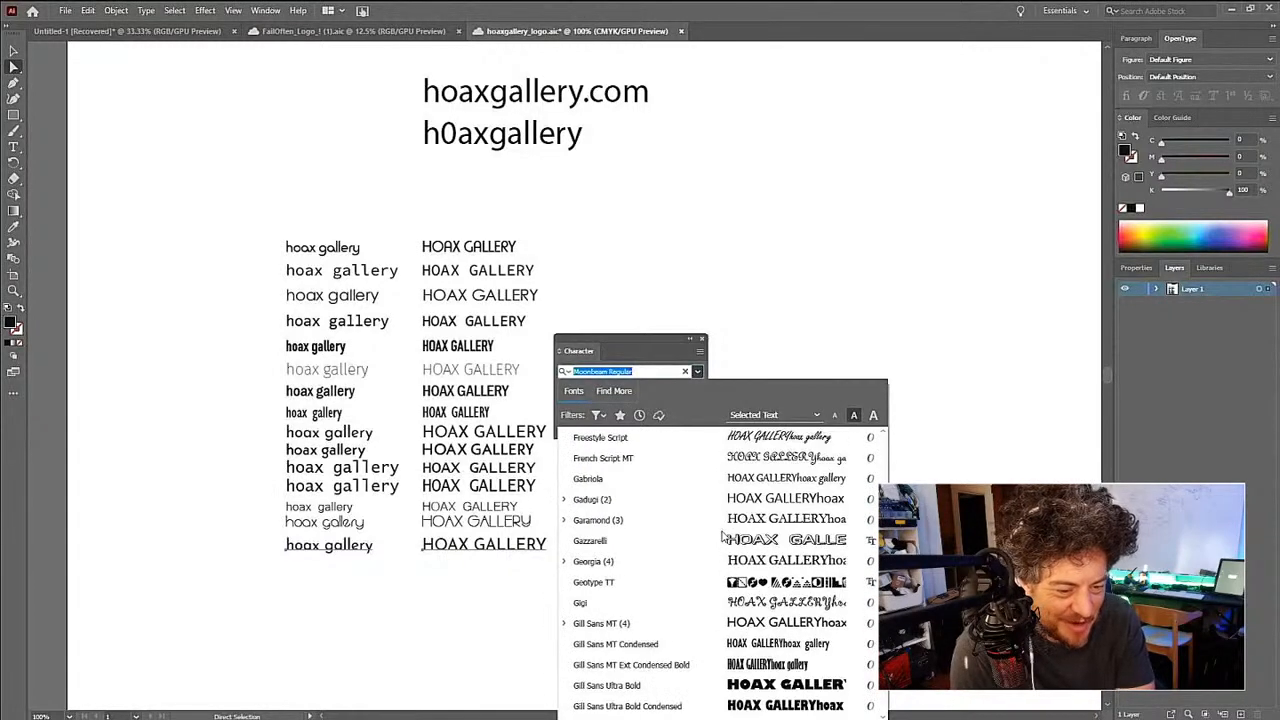
scroll(722, 537, down, 15)
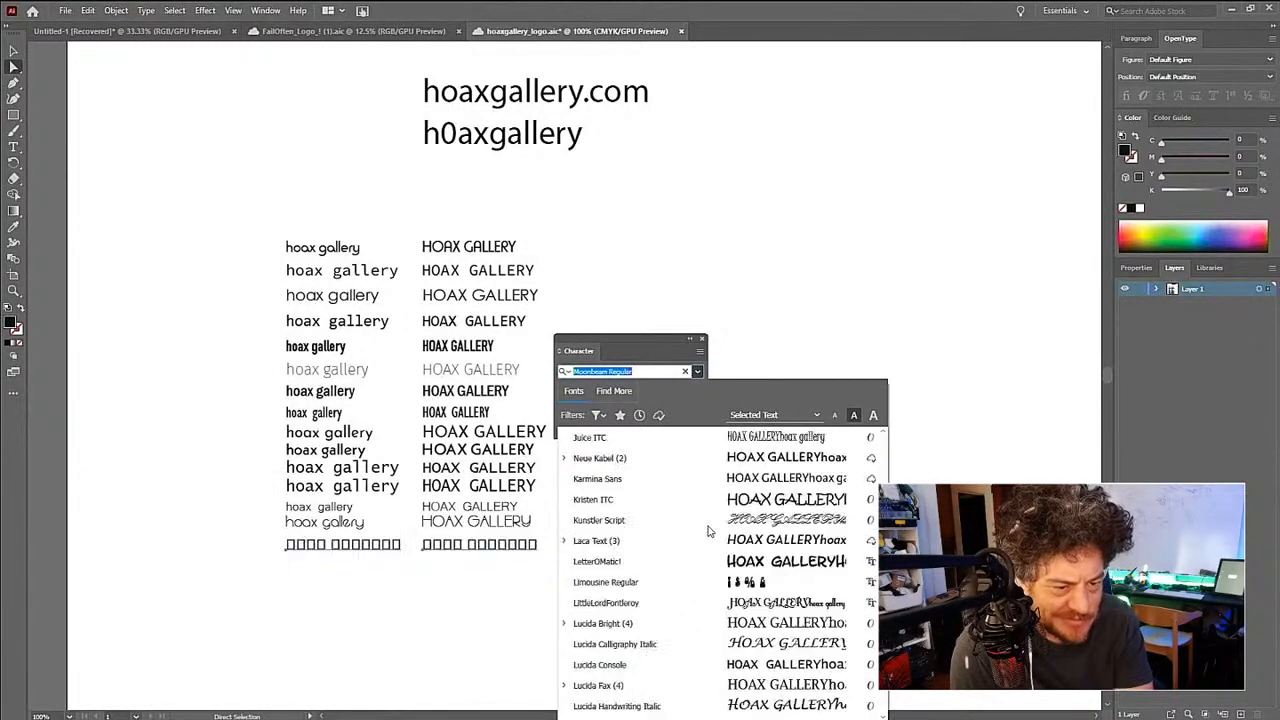
scroll(700, 525, down, 20)
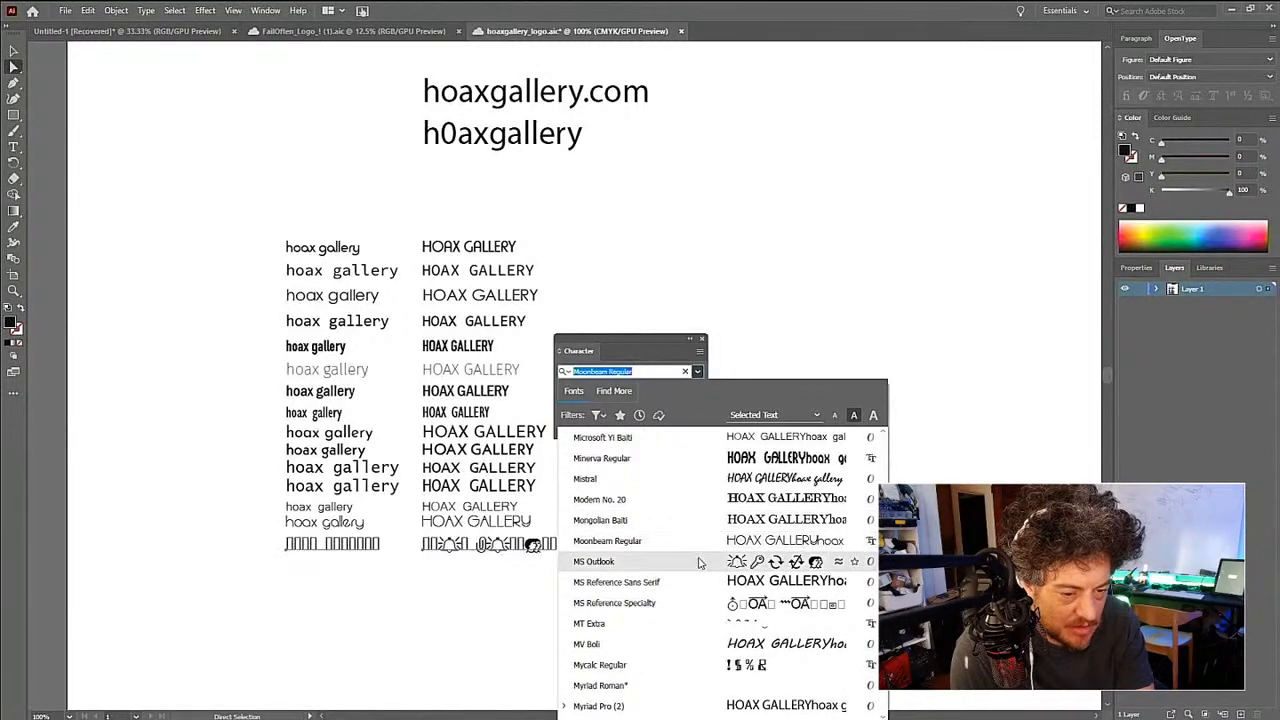
scroll(701, 623, down, 3)
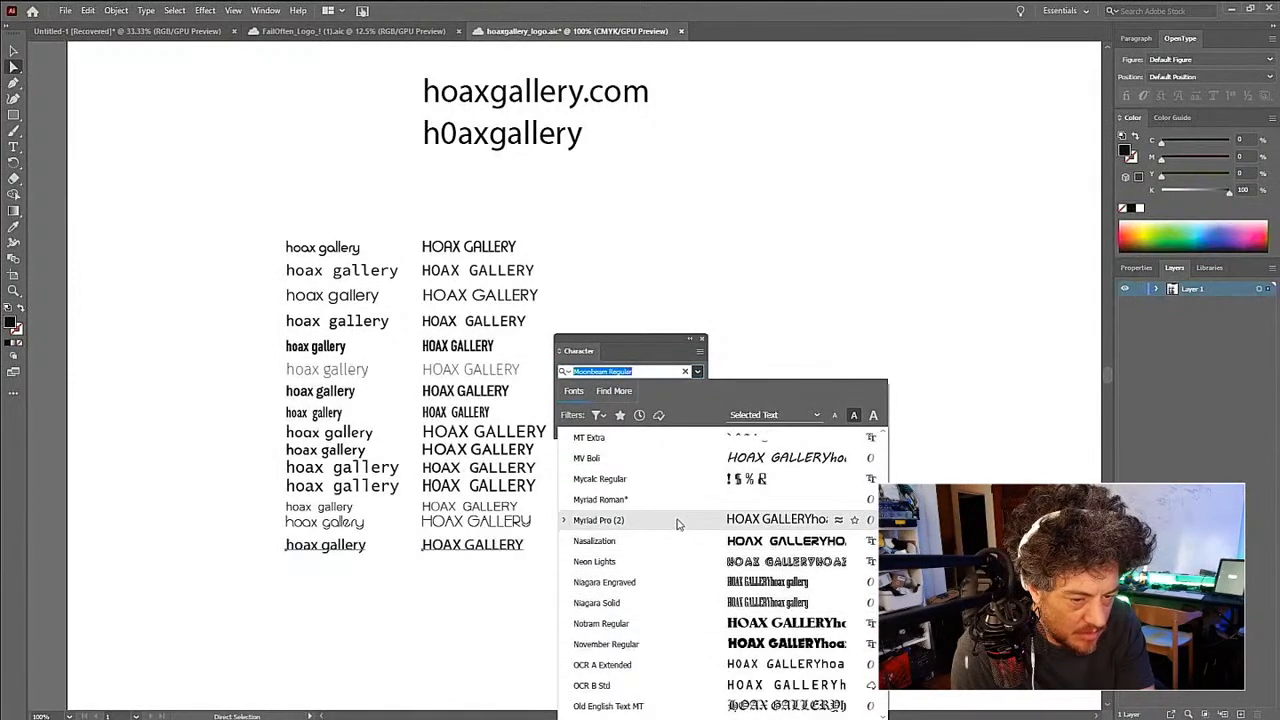
scroll(675, 573, down, 2)
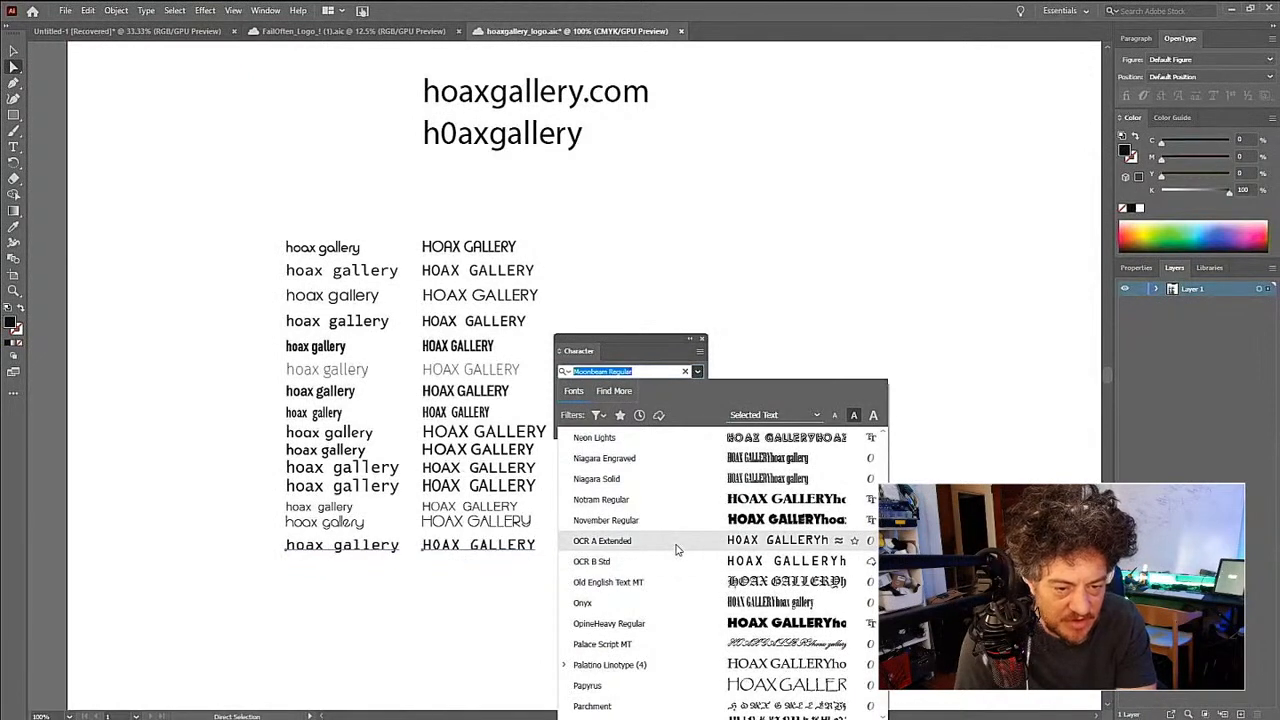
click(676, 545)
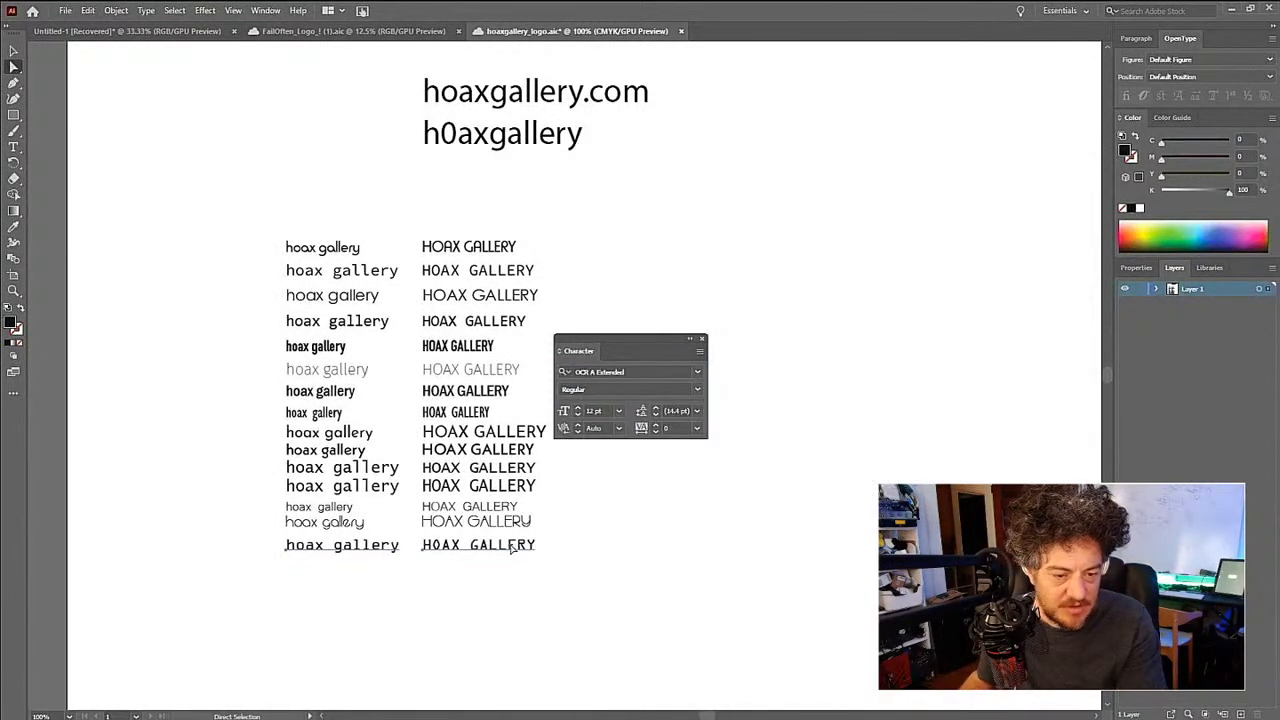
- Duplicate the fifteenth row's text pair directly below and set both copies to the PenultimateLight Regular font
drag(512, 547, 514, 566)
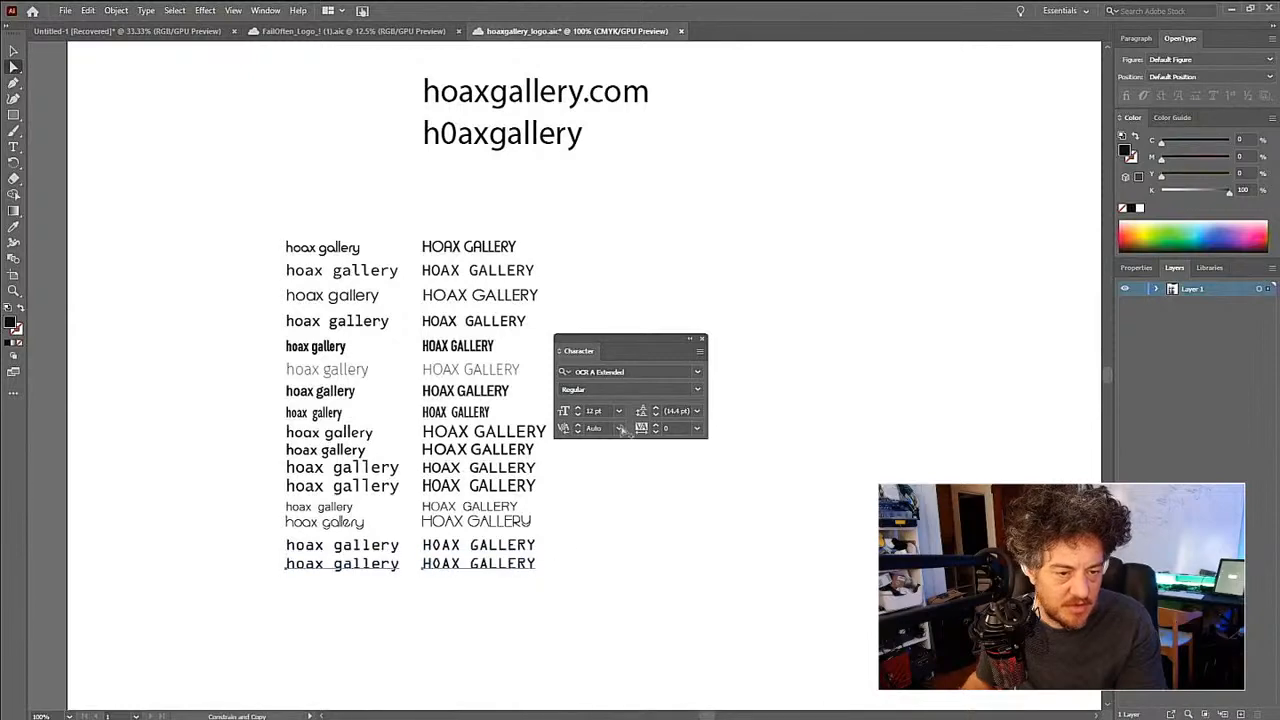
click(697, 372)
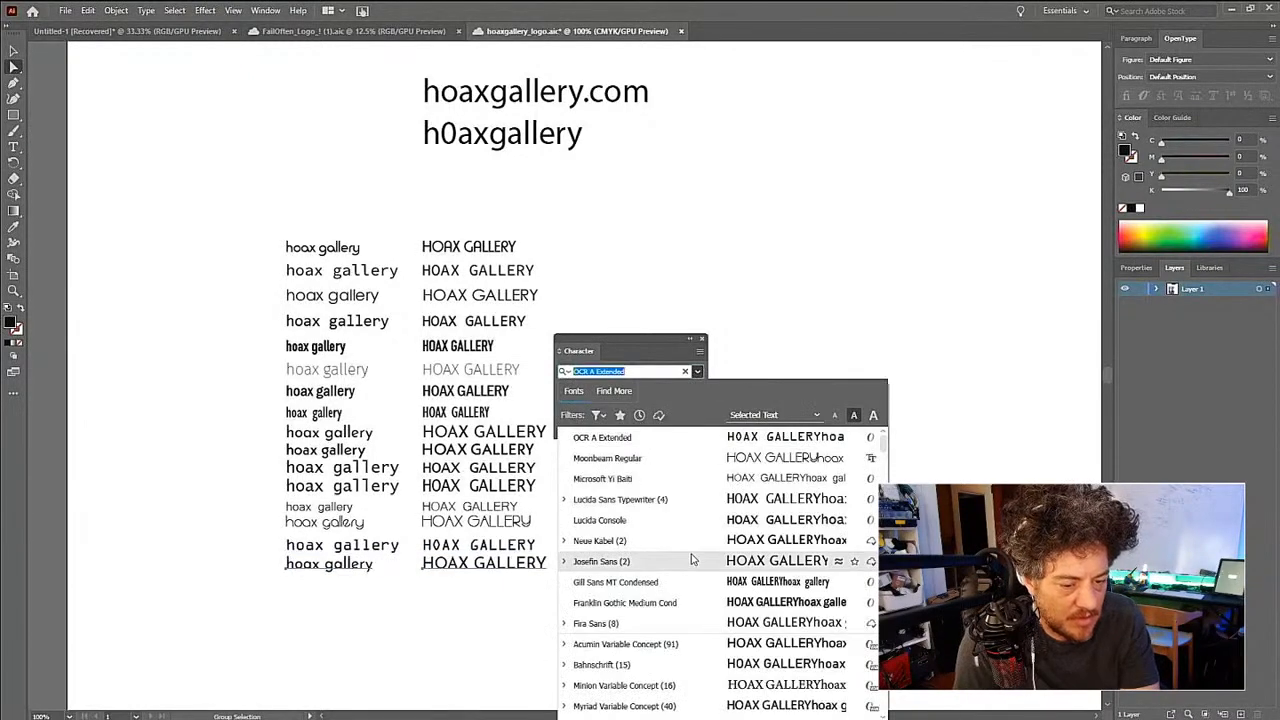
scroll(690, 560, down, 3)
scroll(690, 560, down, 10)
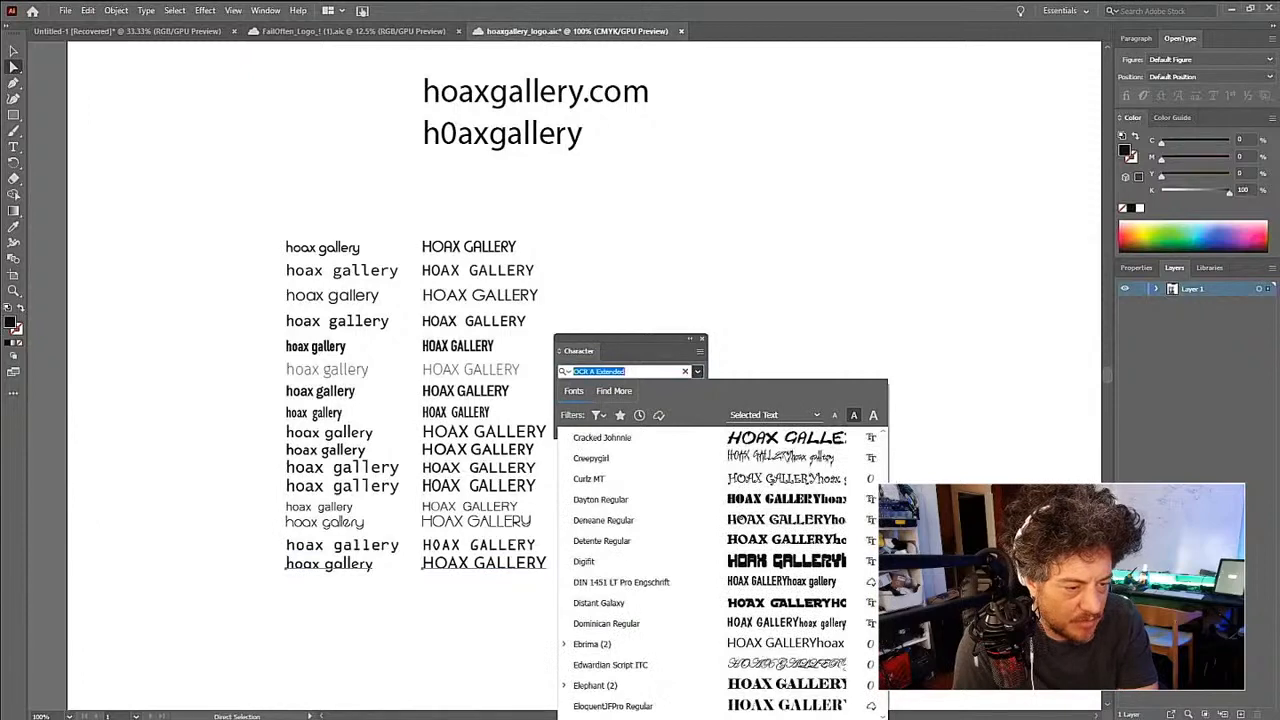
scroll(700, 570, down, 15)
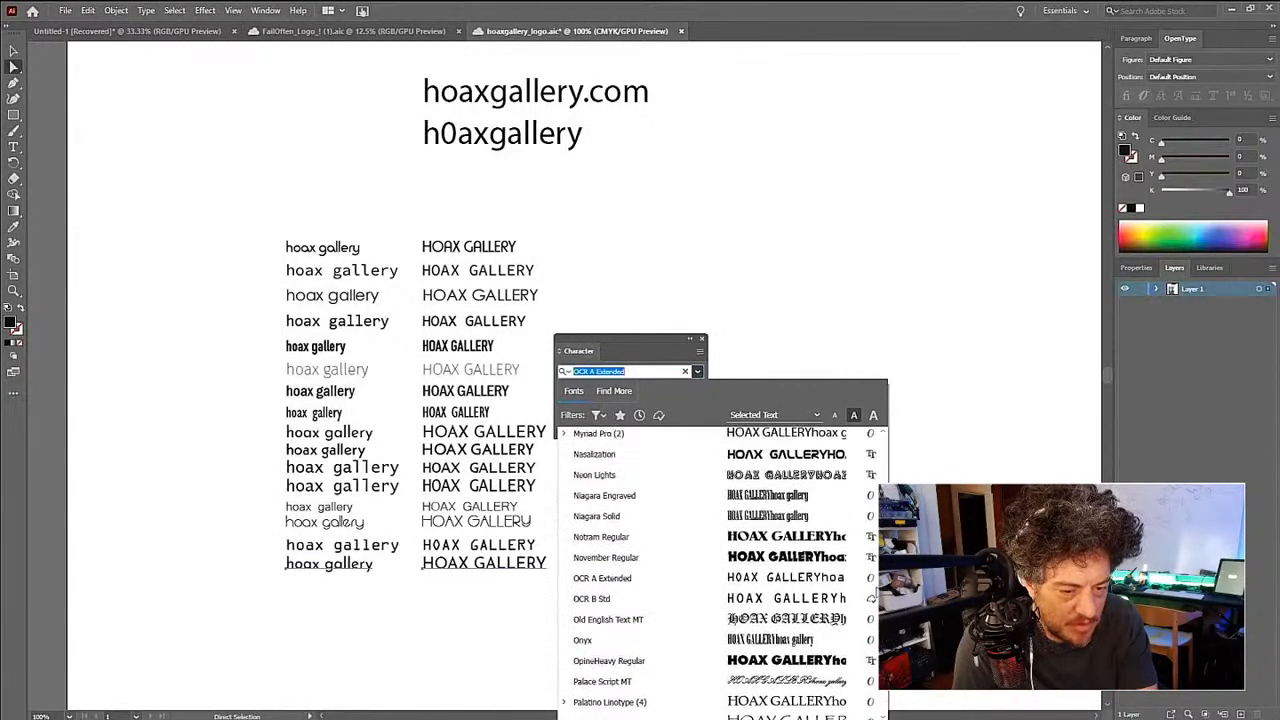
scroll(875, 596, down, 8)
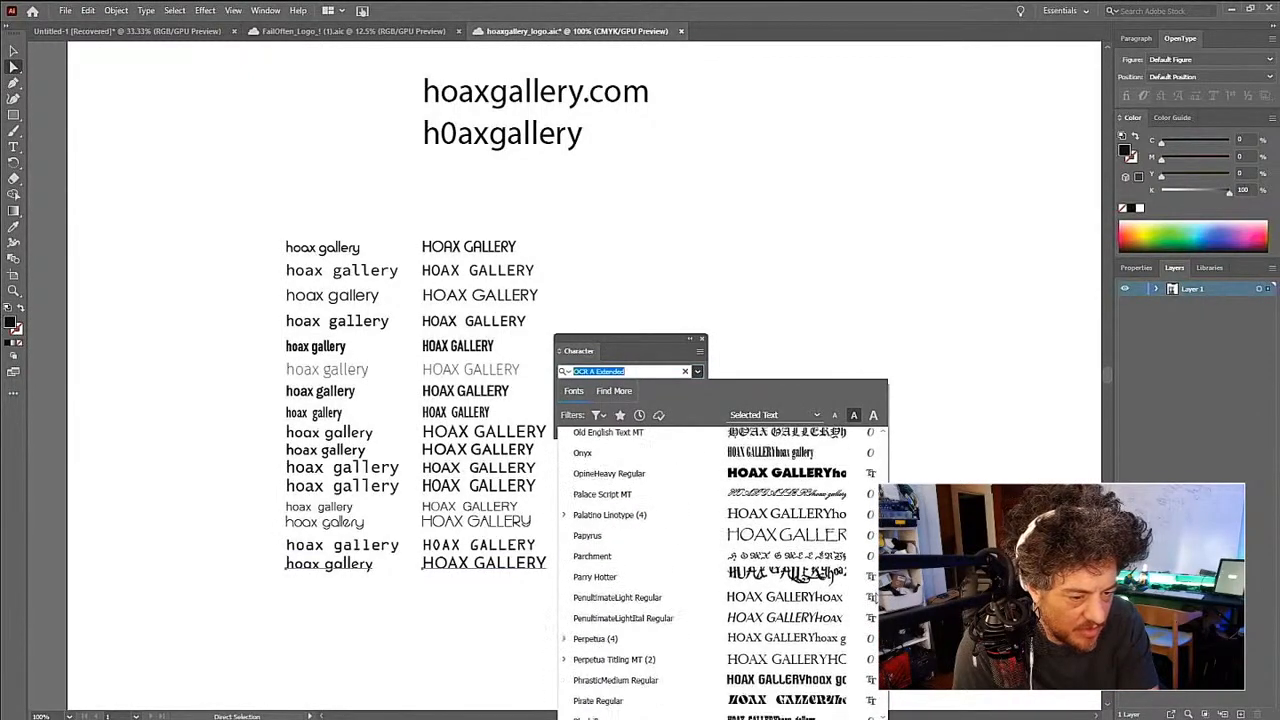
scroll(875, 596, down, 1)
scroll(875, 596, down, 2)
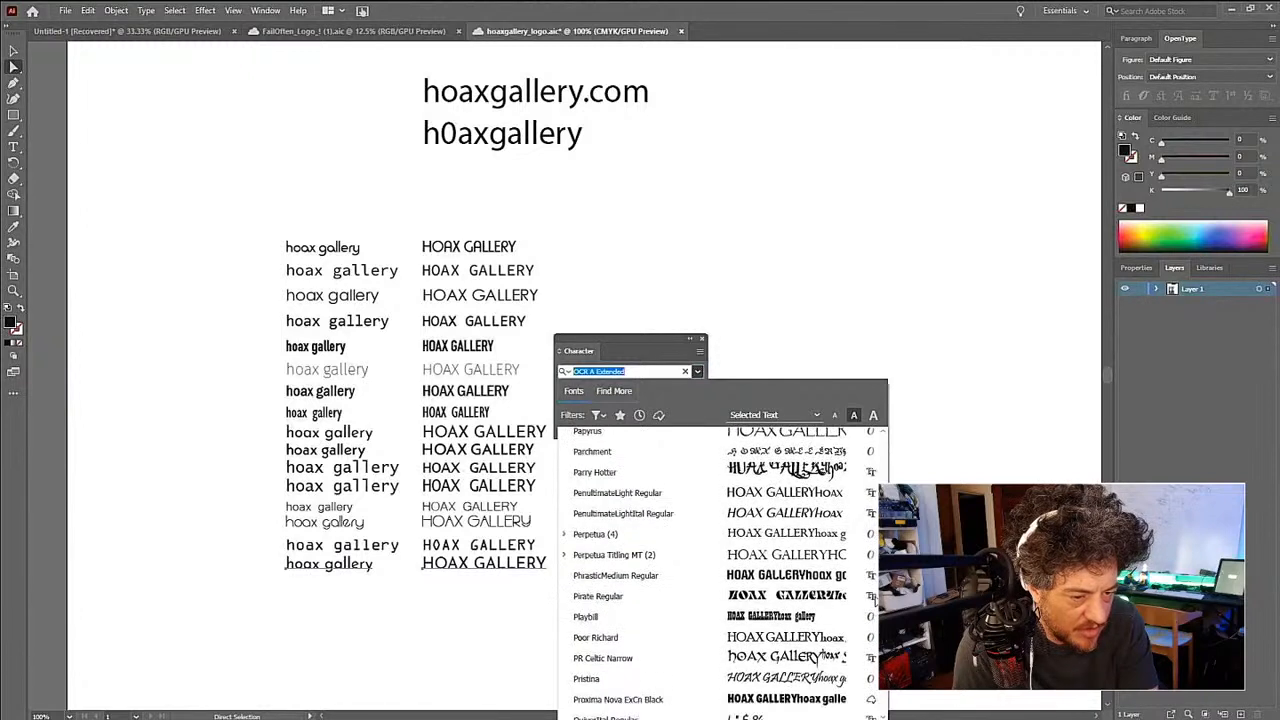
click(790, 492)
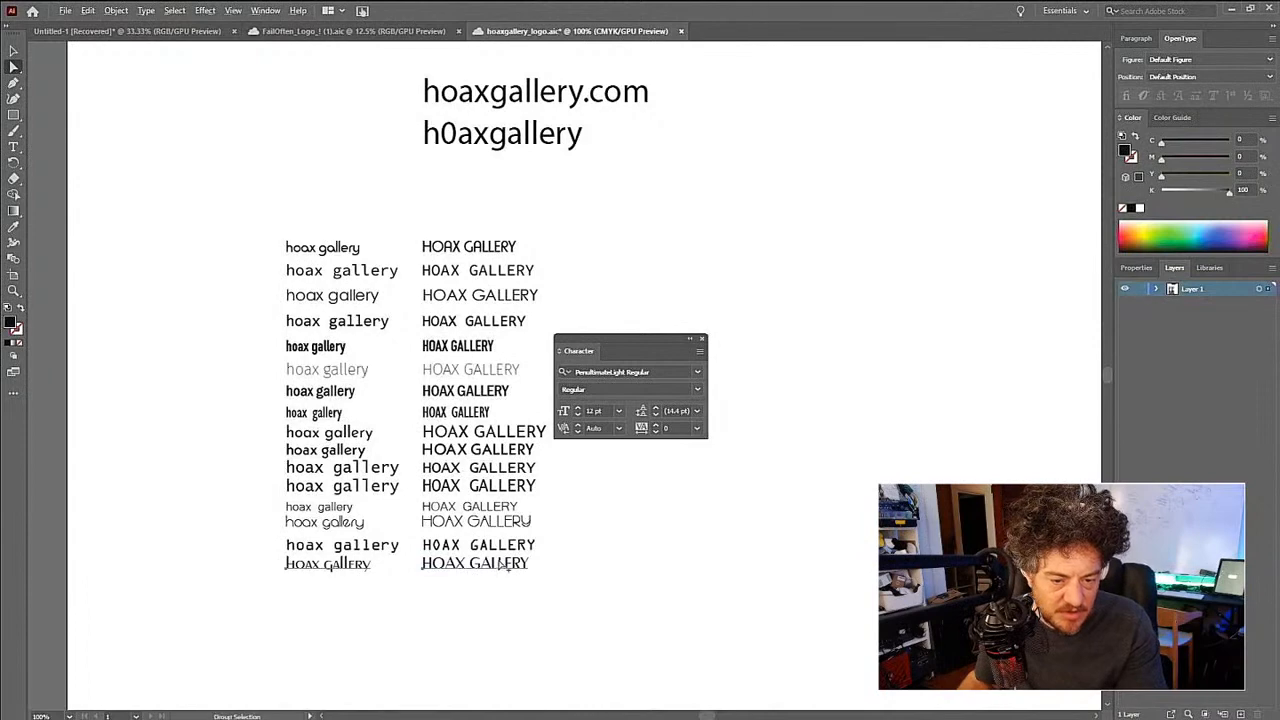
- Duplicate the sixteenth row's text pair directly below and set both copies to the Semplicita Pro Bold font
drag(500, 565, 507, 586)
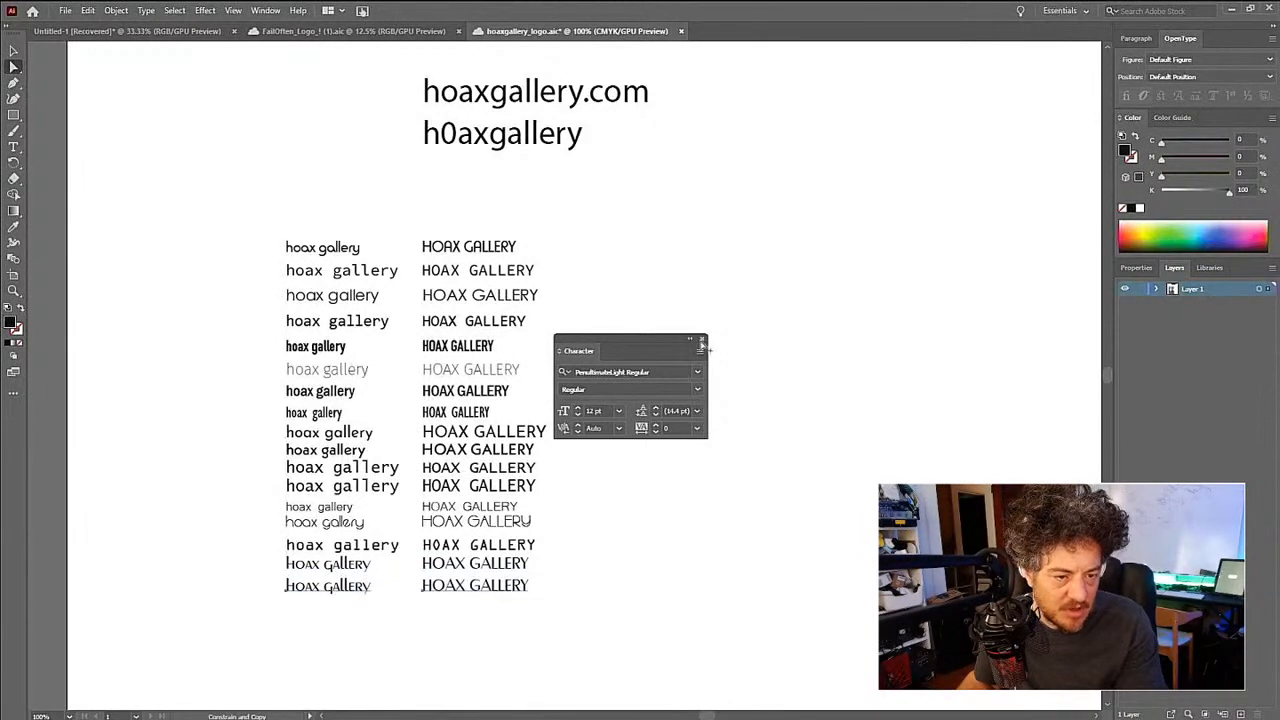
click(697, 371)
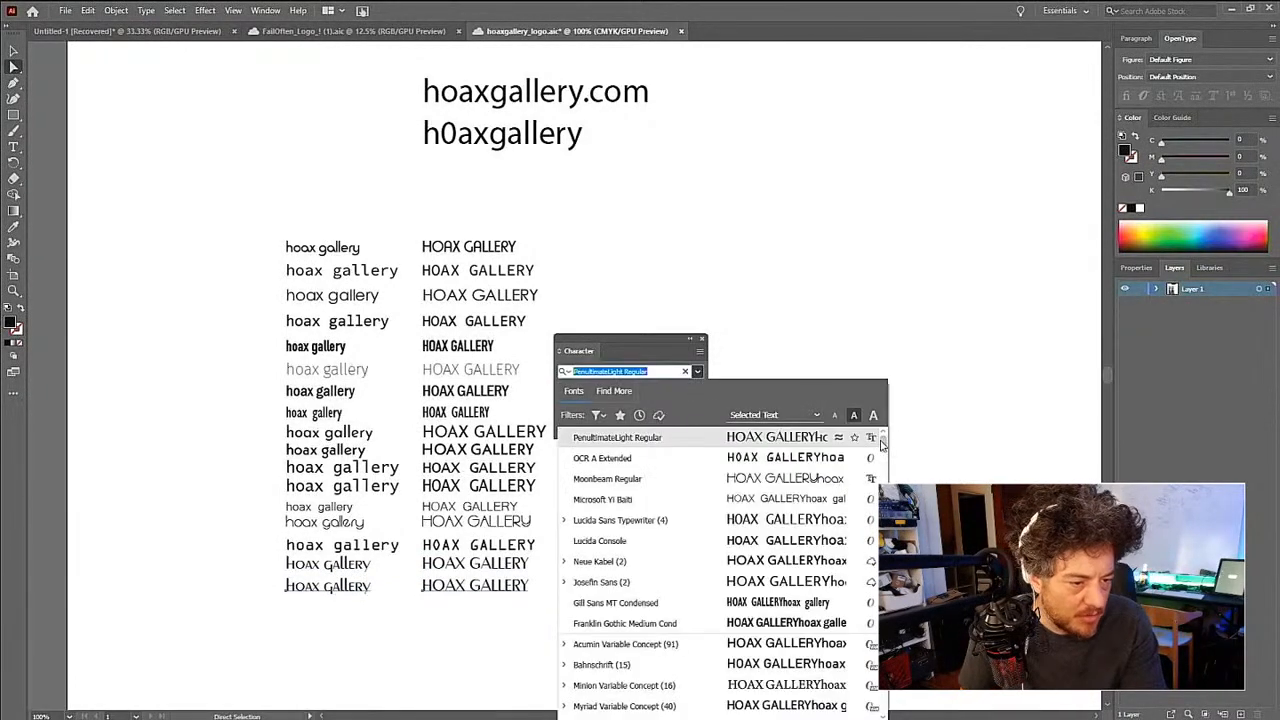
drag(882, 442, 883, 629)
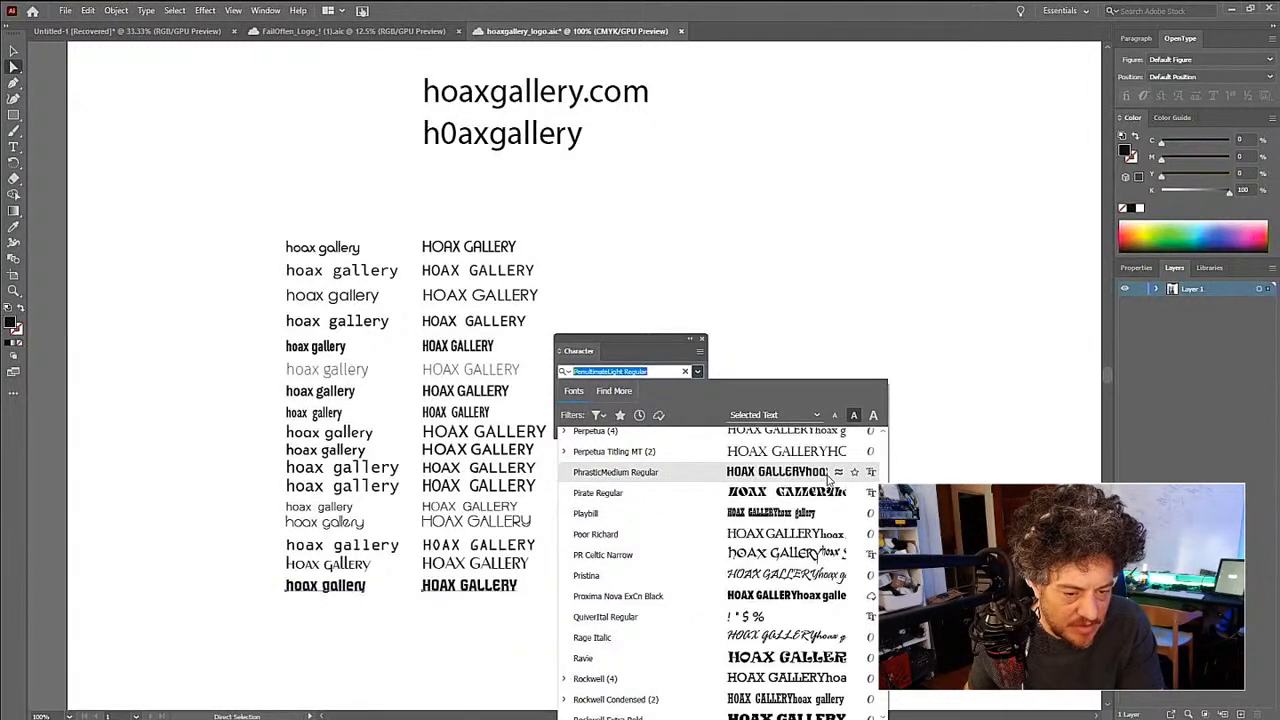
scroll(828, 588, down, 2)
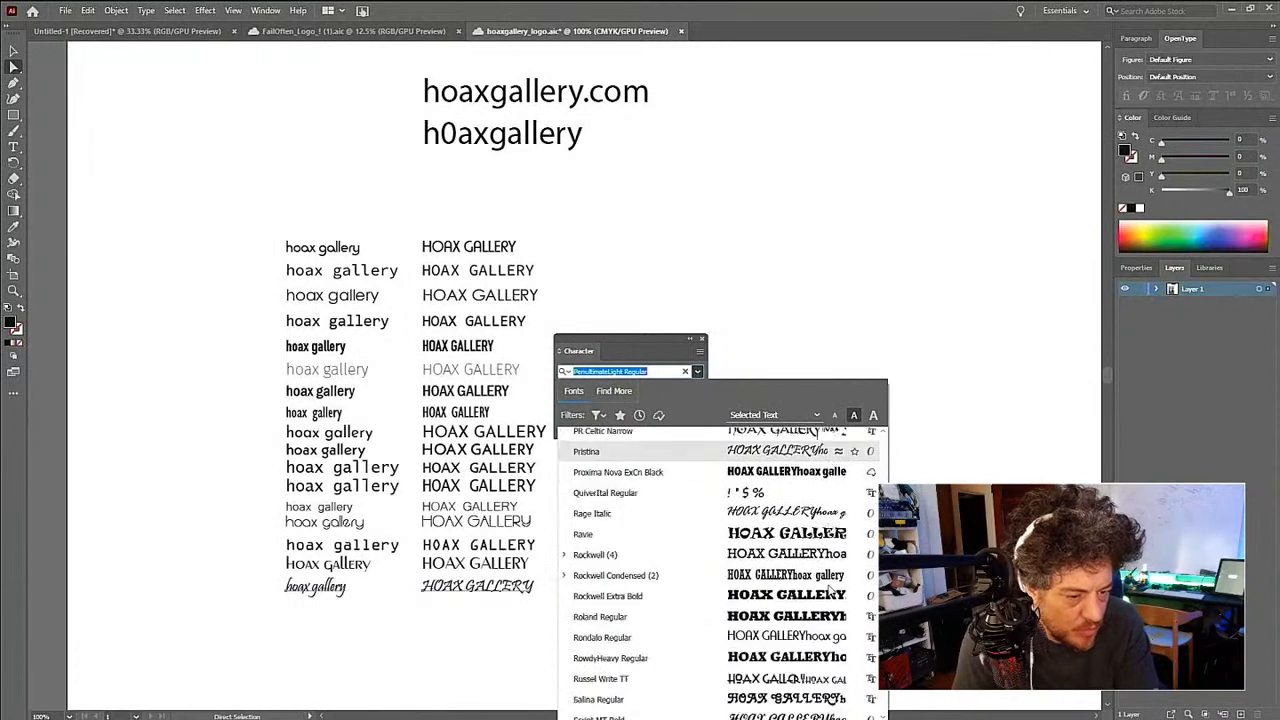
scroll(828, 590, down, 2)
scroll(828, 590, down, 1)
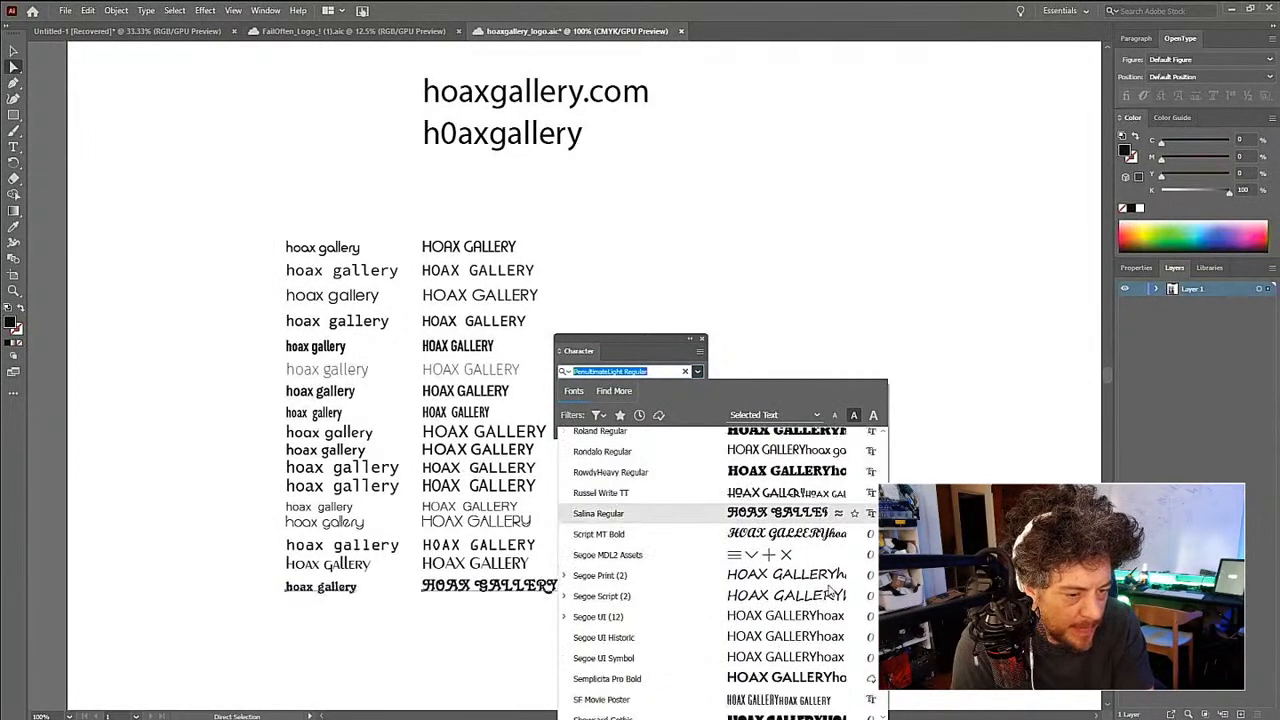
scroll(828, 590, down, 2)
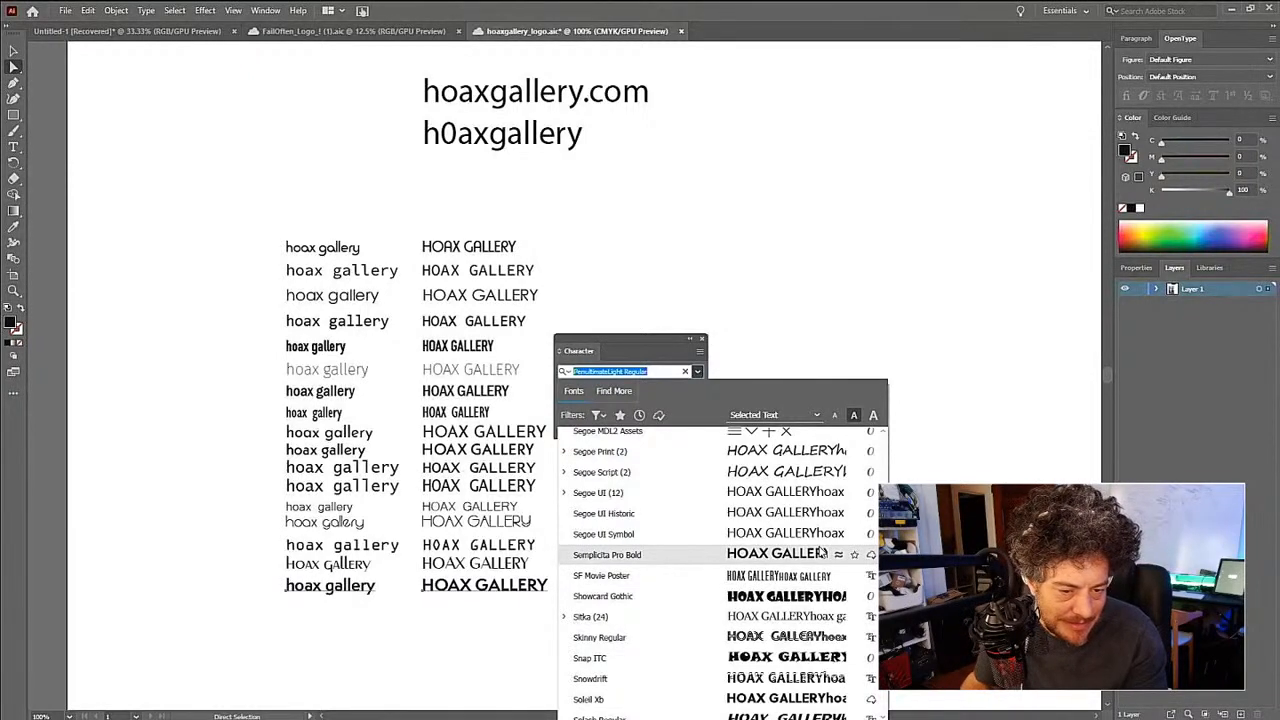
click(822, 553)
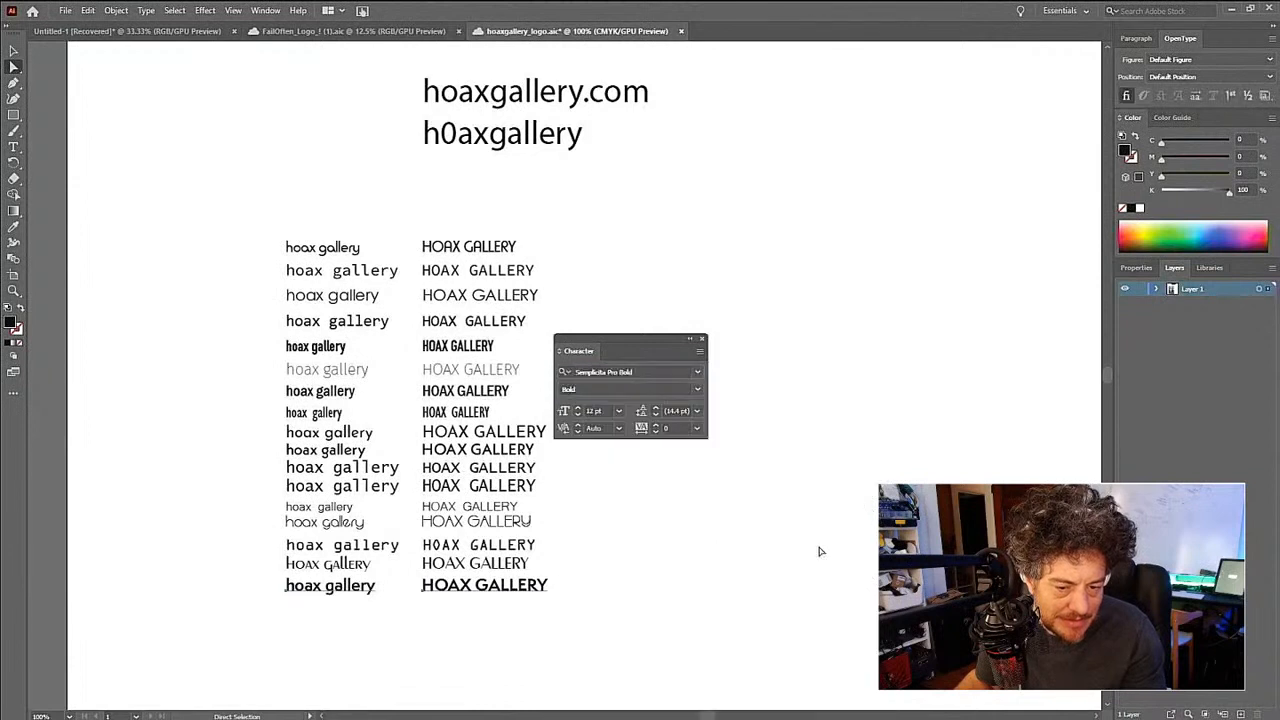
- Duplicate the seventeenth row's text pair directly below and look through the Latin fonts for another candidate for the copies
drag(544, 588, 543, 607)
click(697, 371)
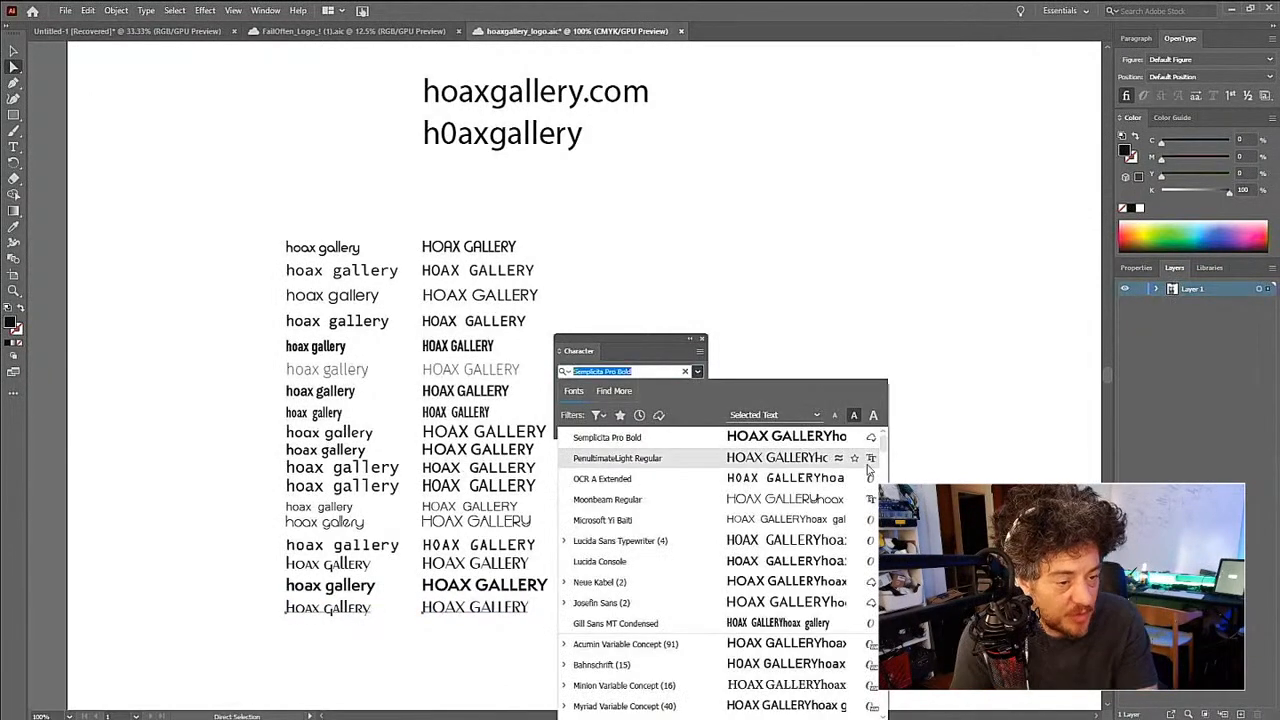
scroll(700, 460, down, 5)
drag(884, 480, 884, 631)
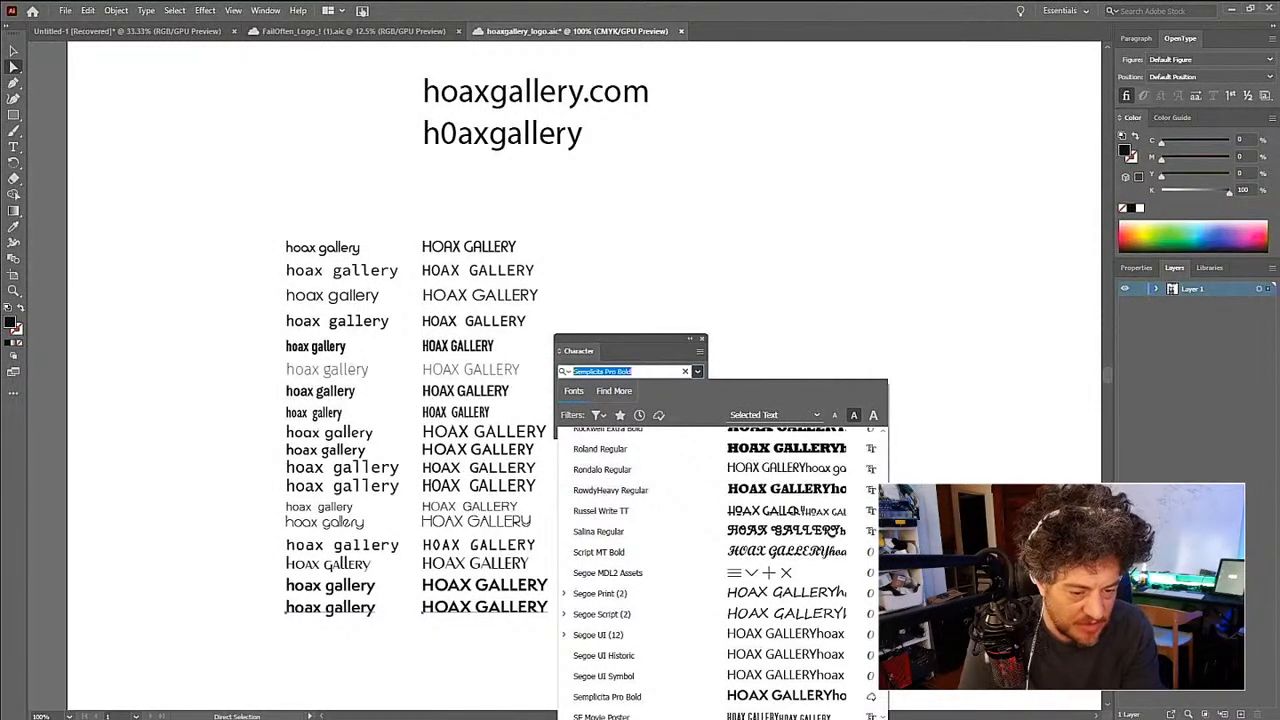
scroll(720, 570, up, 2)
scroll(720, 570, up, 4)
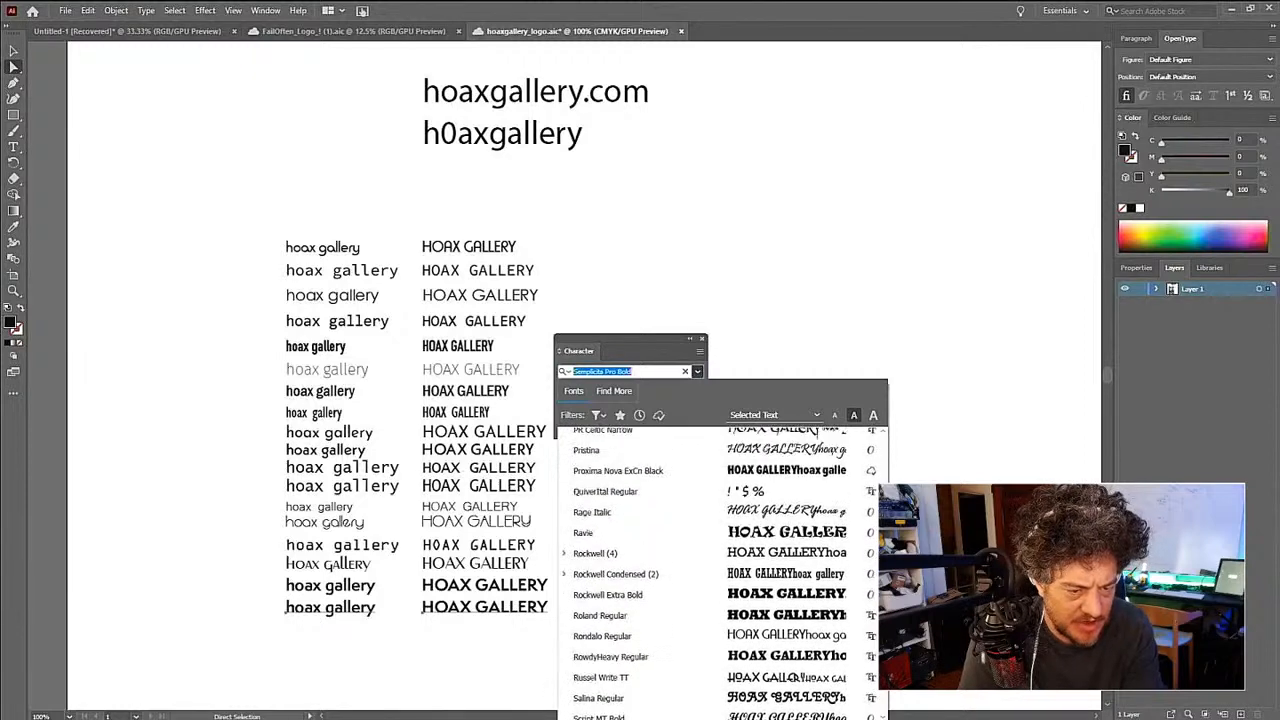
scroll(720, 570, down, 5)
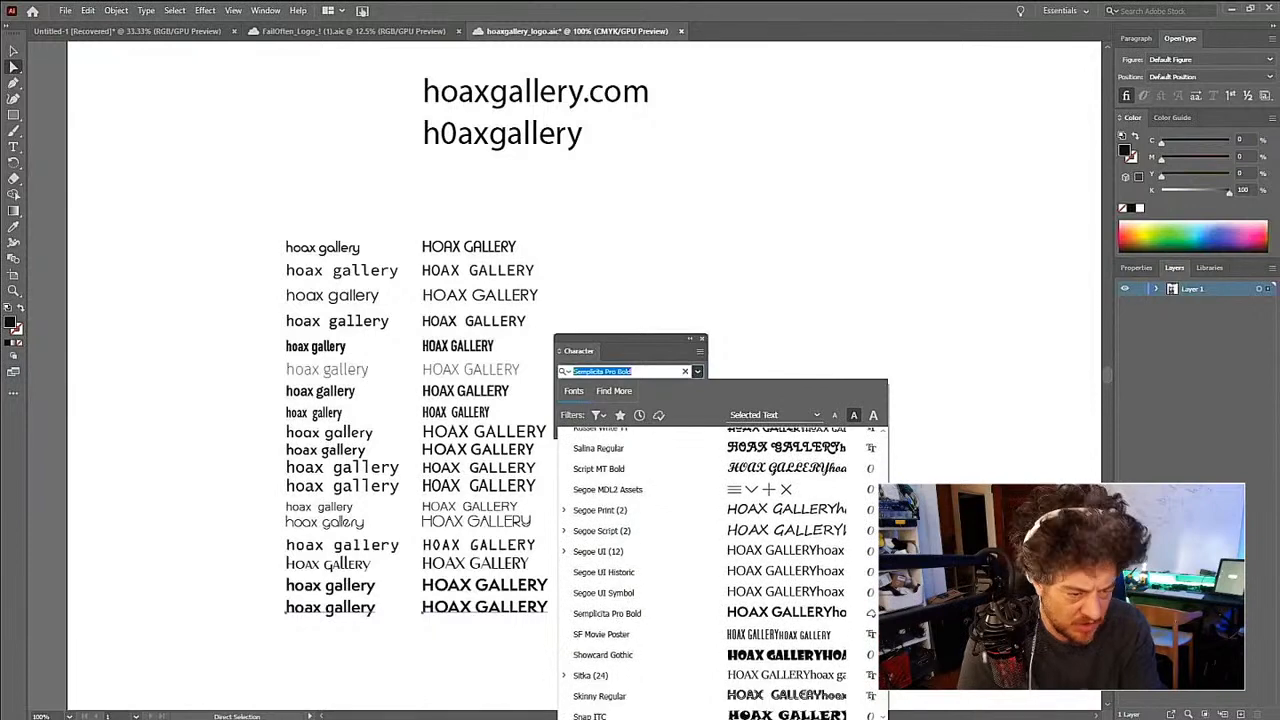
scroll(720, 570, down, 5)
scroll(720, 570, down, 2)
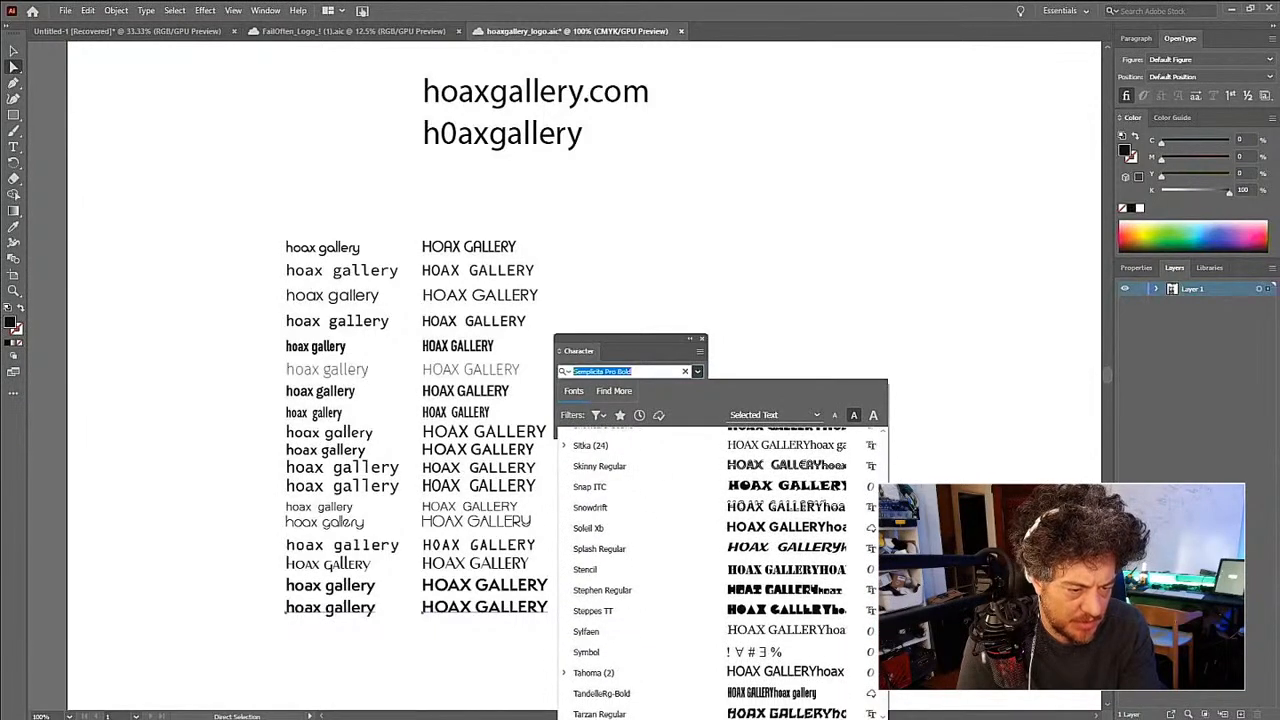
scroll(720, 570, down, 2)
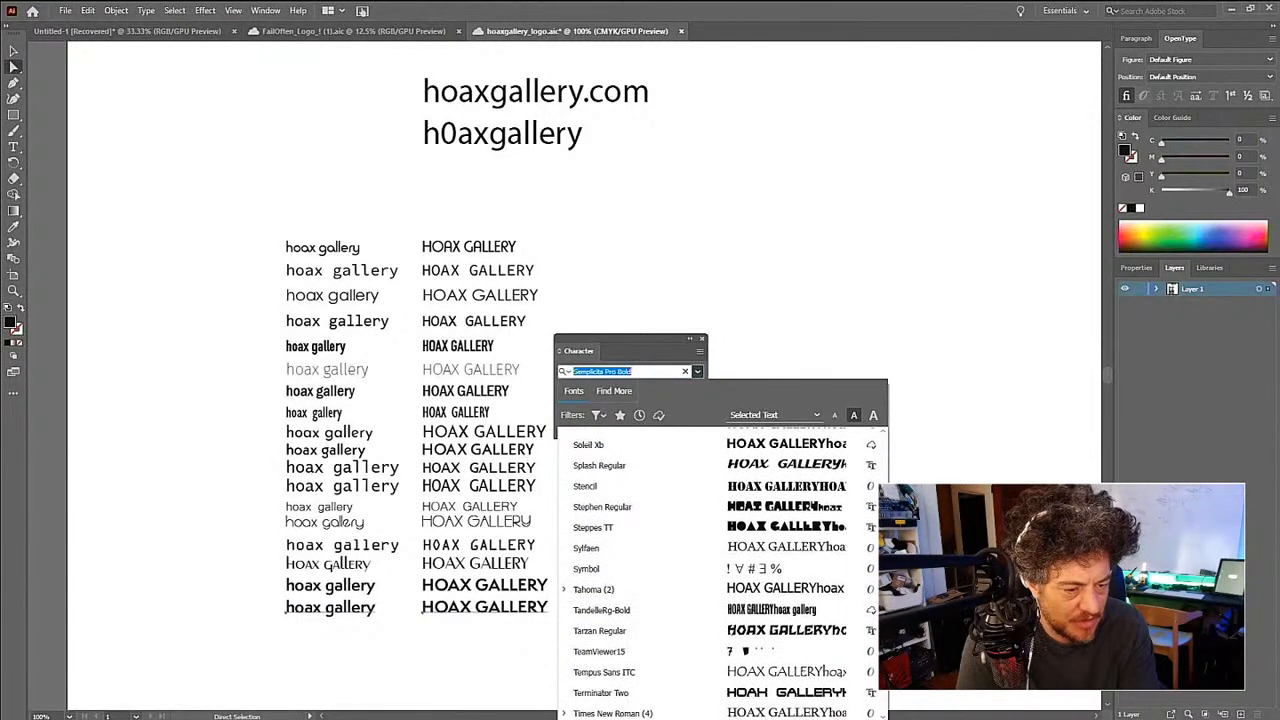
scroll(720, 570, down, 2)
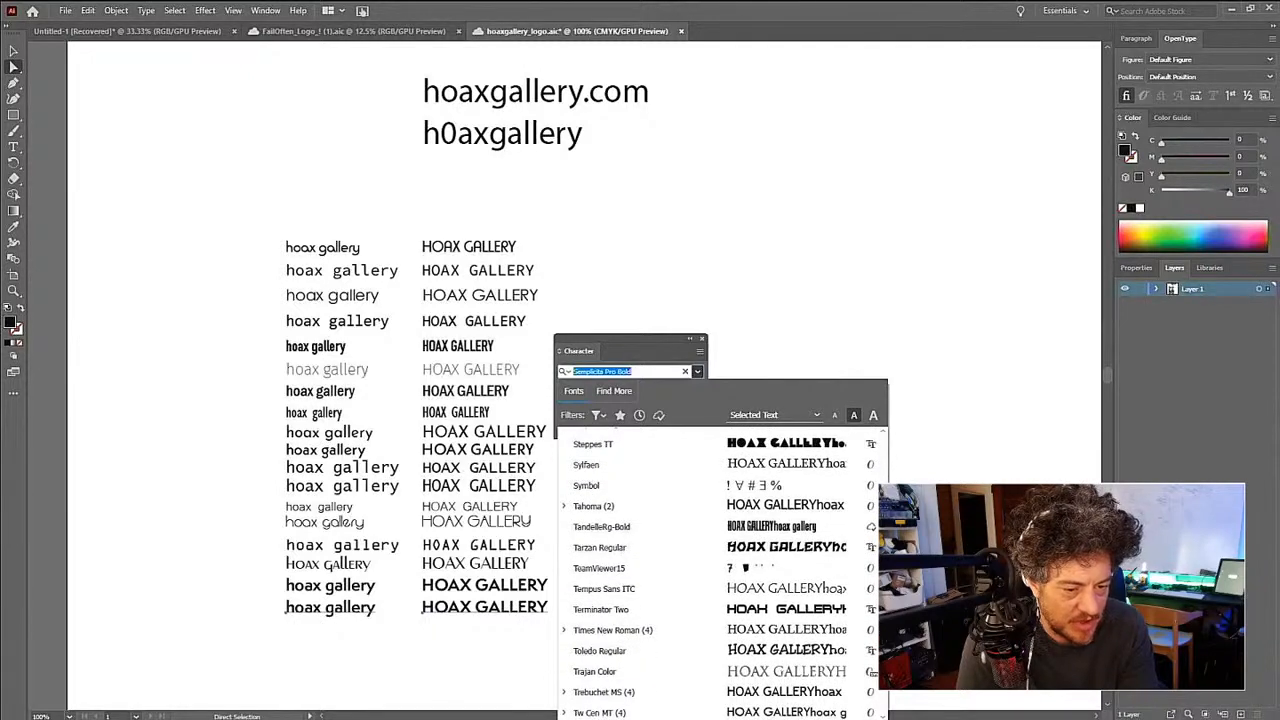
scroll(720, 570, up, 10)
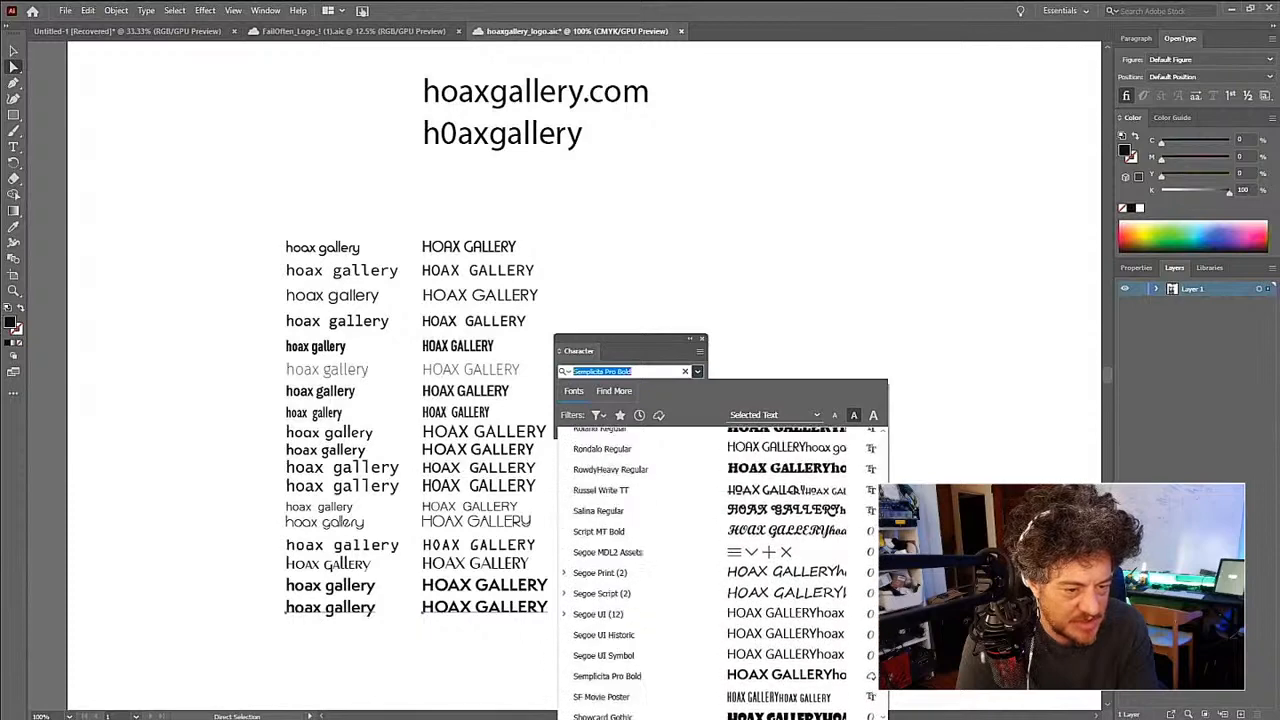
scroll(815, 575, up, 4)
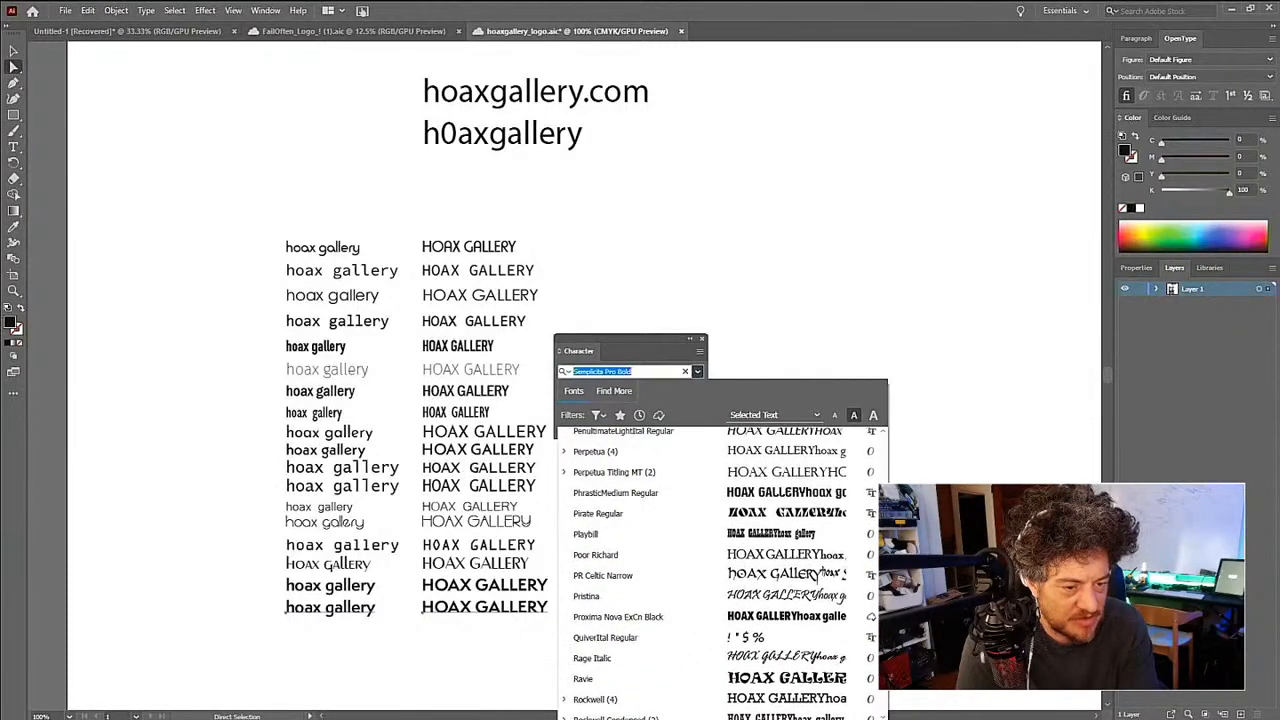
scroll(815, 575, up, 3)
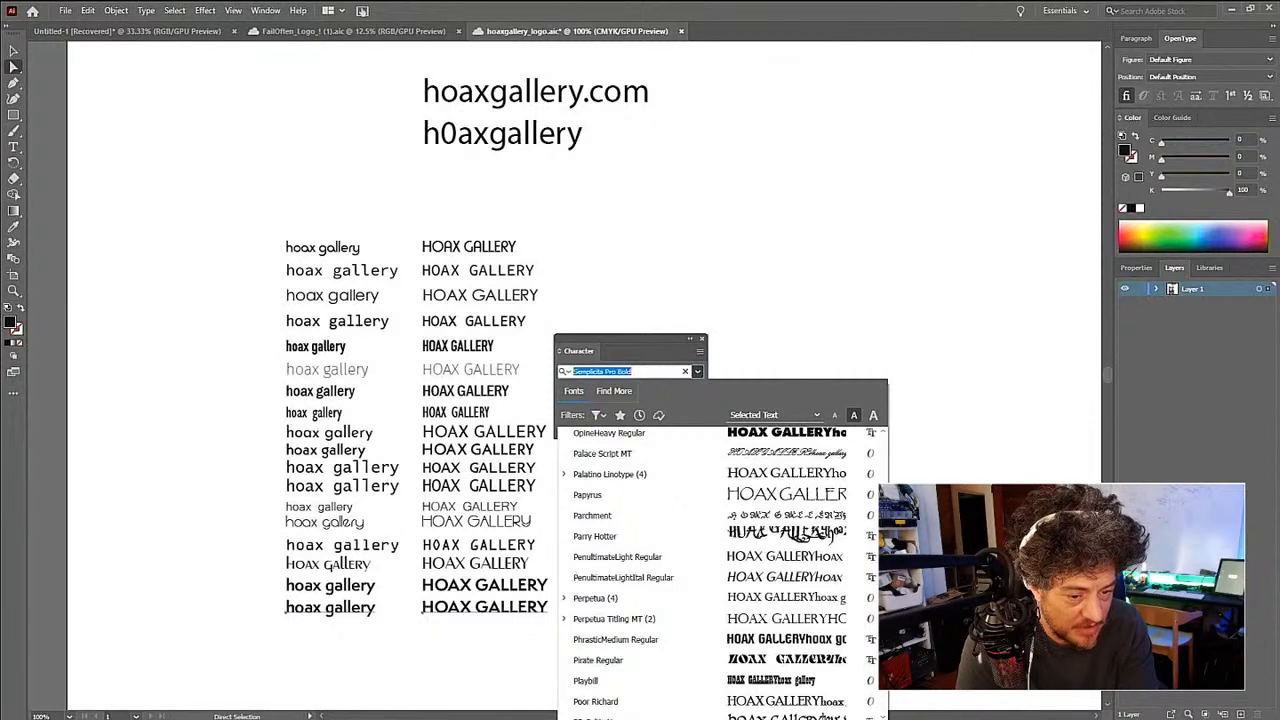
scroll(720, 570, down, 5)
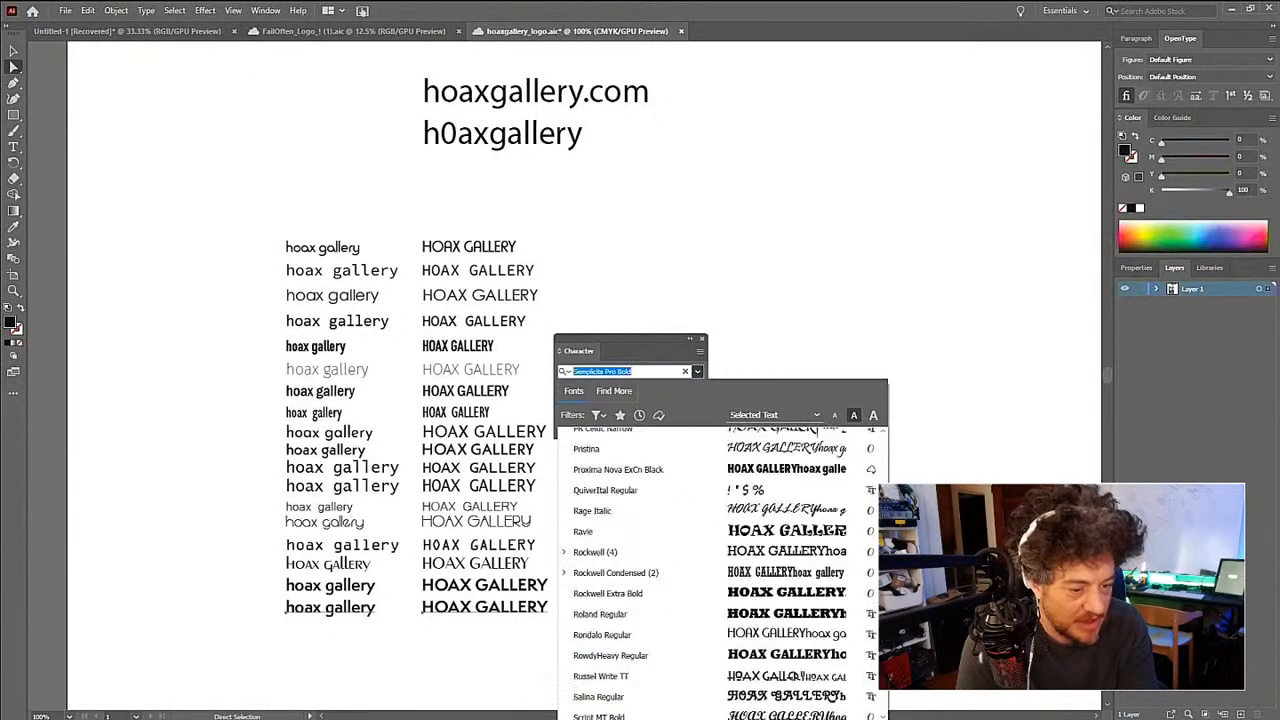
scroll(720, 570, down, 10)
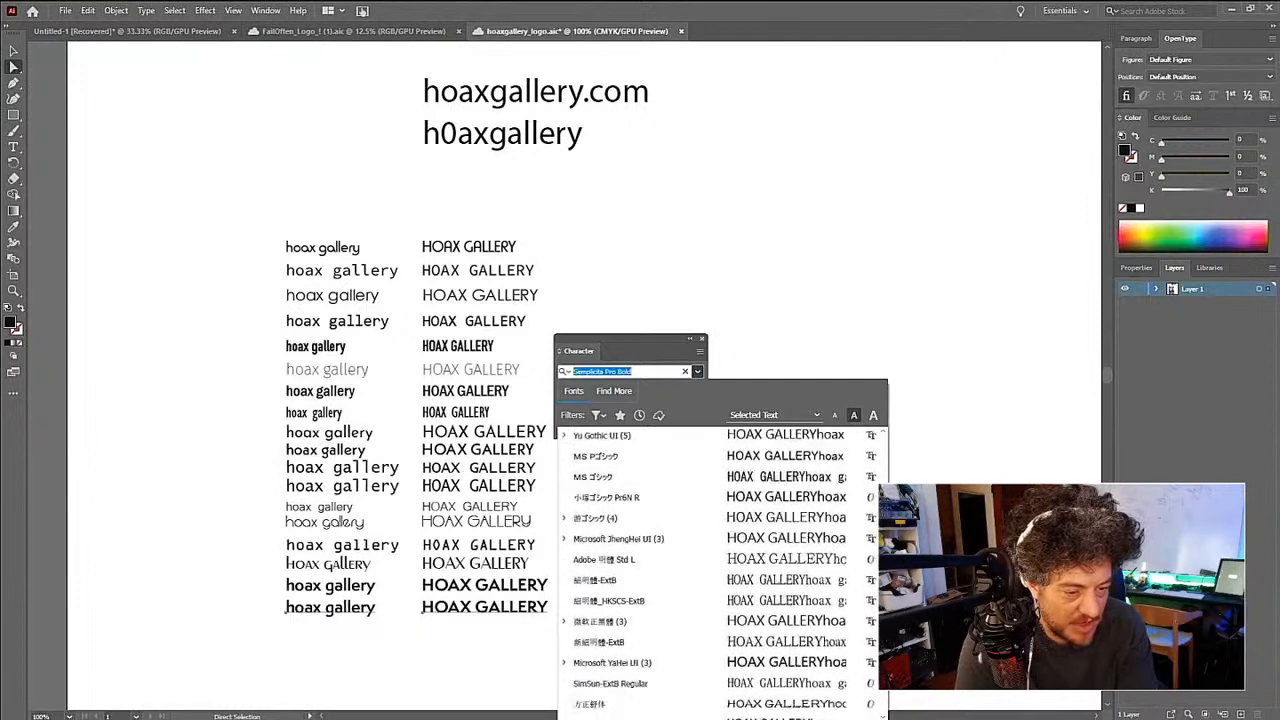
- Examine the Chinese, Japanese, Korean and Arabic fonts in the list as candidates for the bottom row's text pair
scroll(720, 570, up, 2)
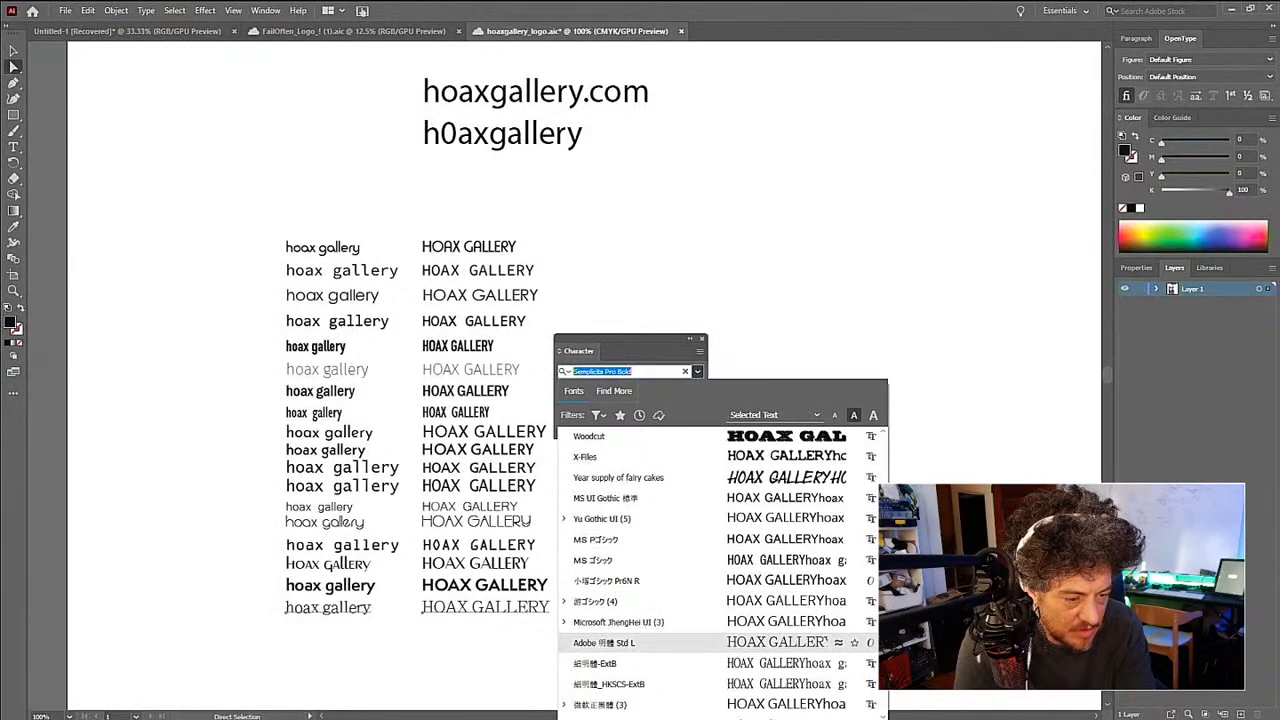
scroll(650, 642, down, 15)
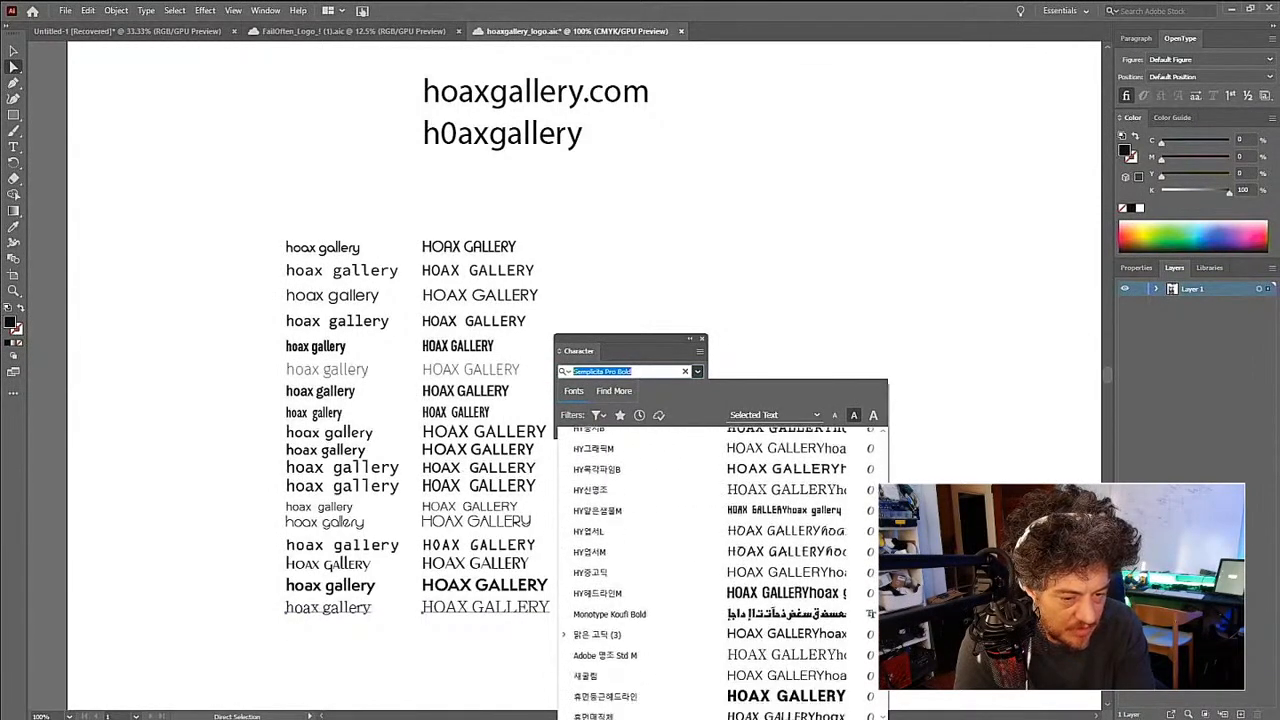
scroll(650, 600, down, 1)
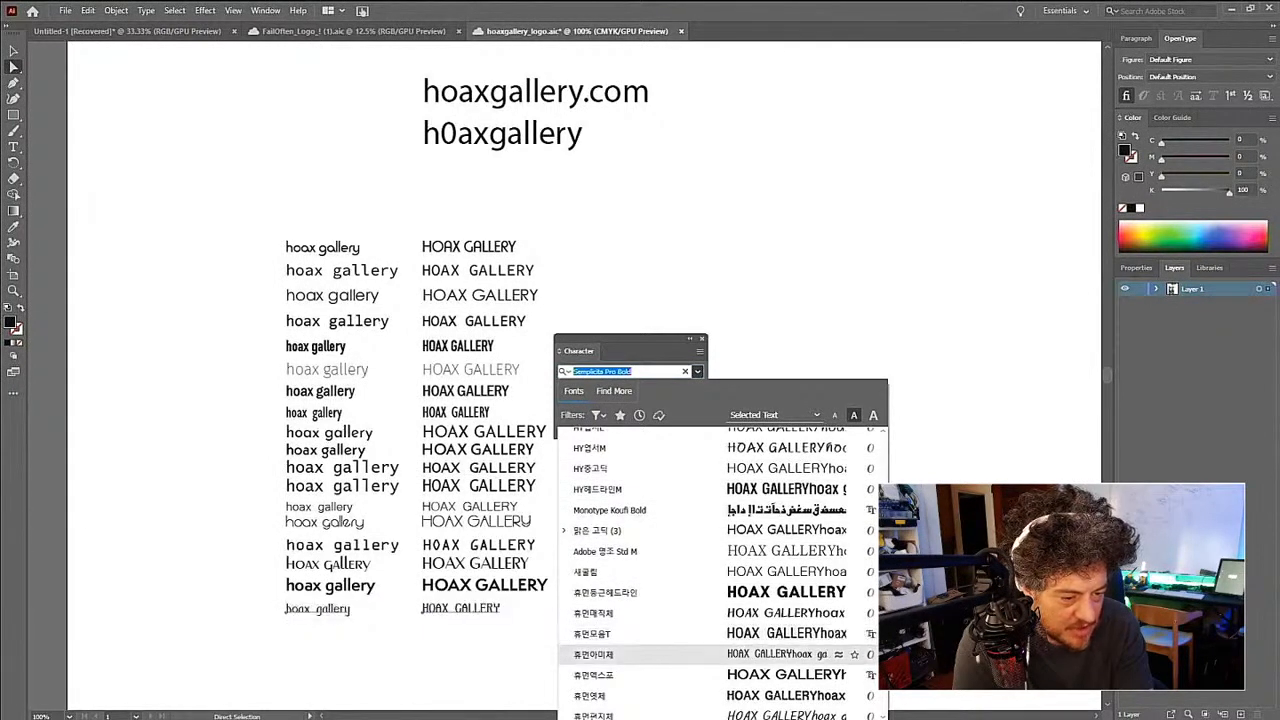
scroll(650, 509, down, 1)
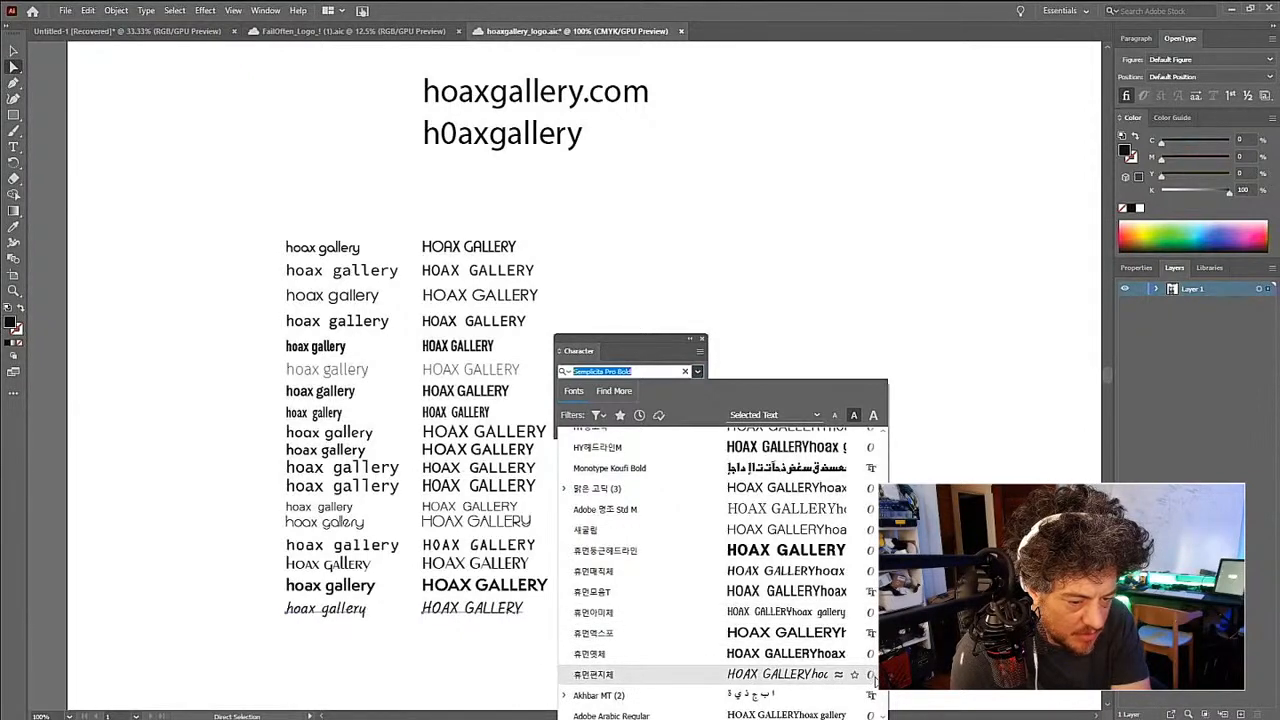
scroll(719, 572, down, 7)
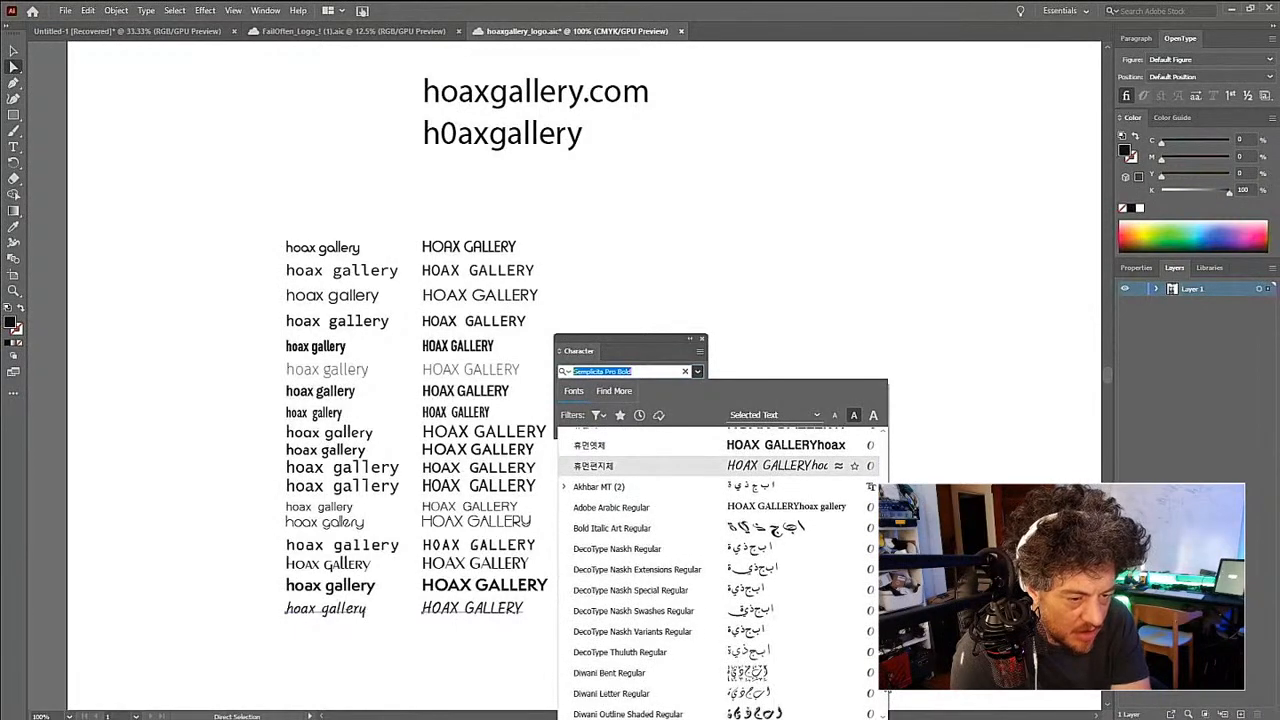
drag(883, 682, 883, 683)
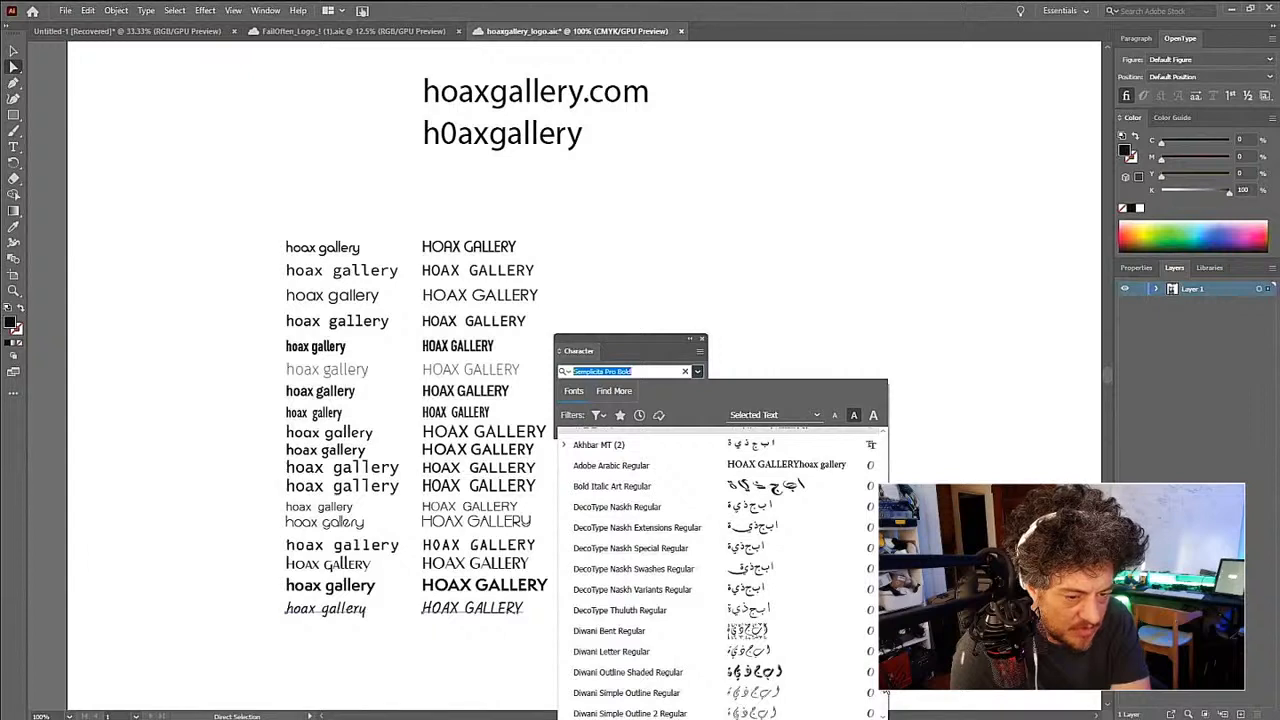
drag(883, 685, 884, 691)
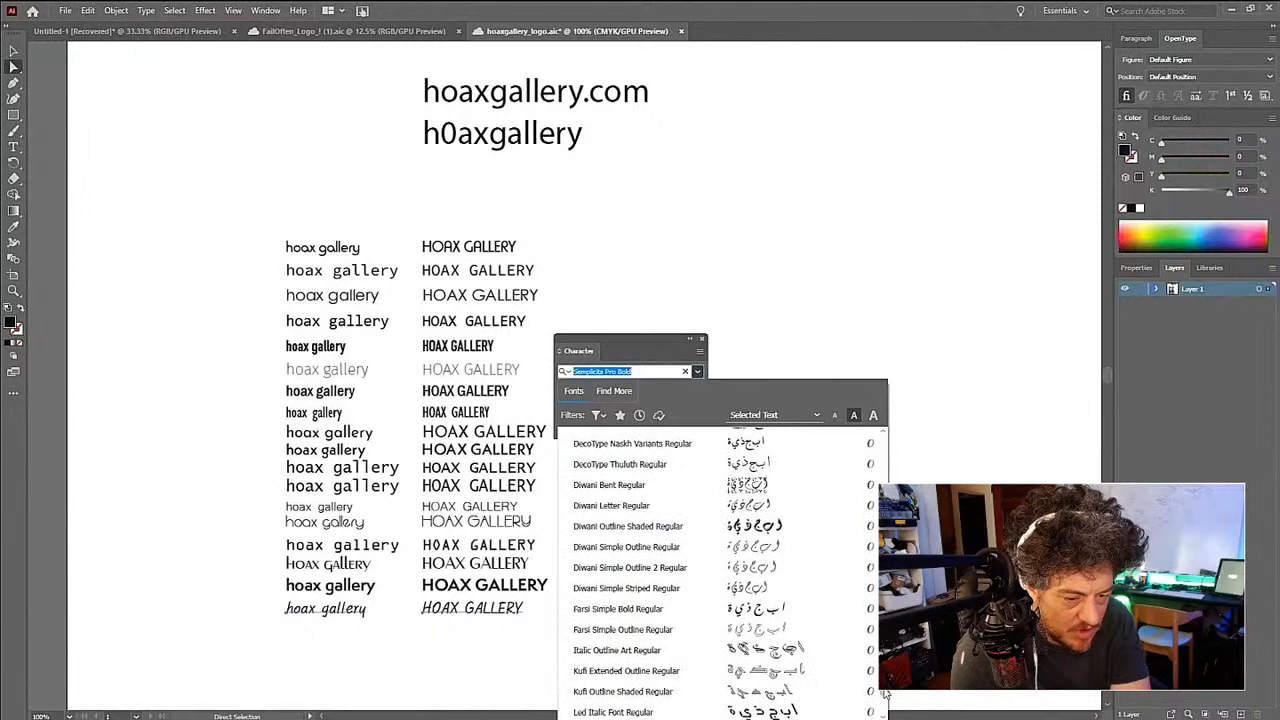
scroll(884, 690, down, 6)
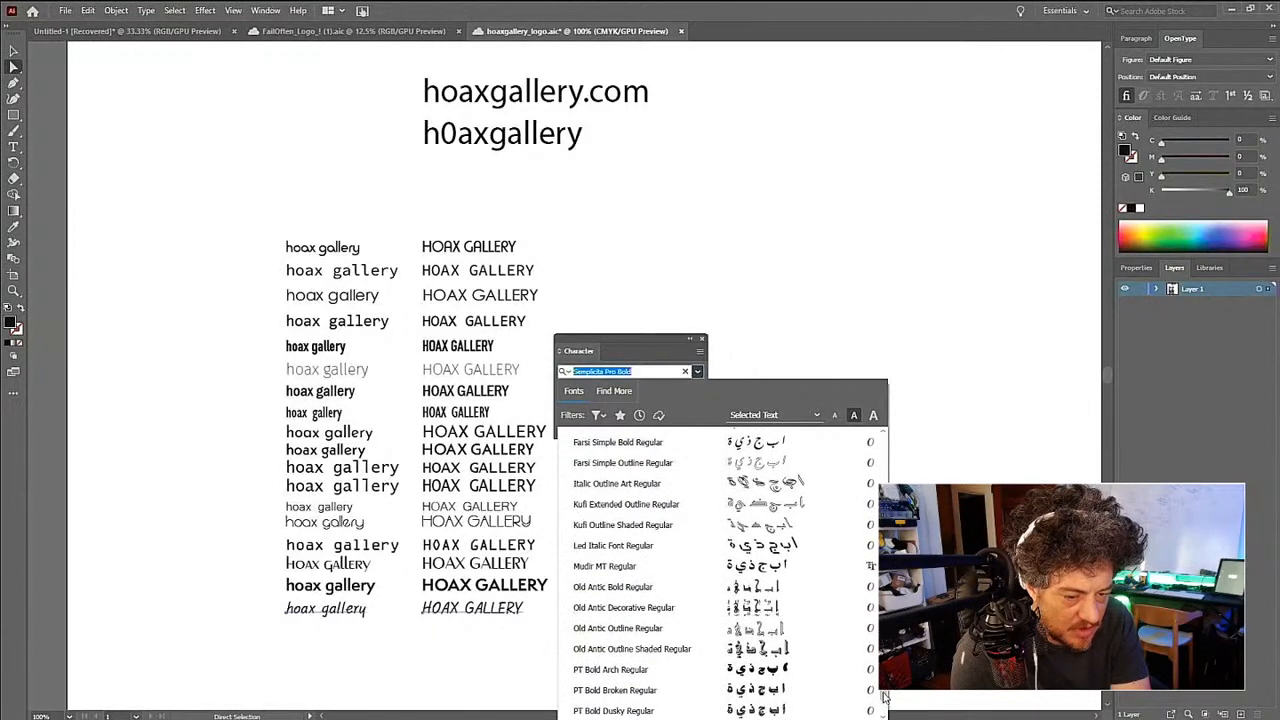
scroll(884, 697, down, 1)
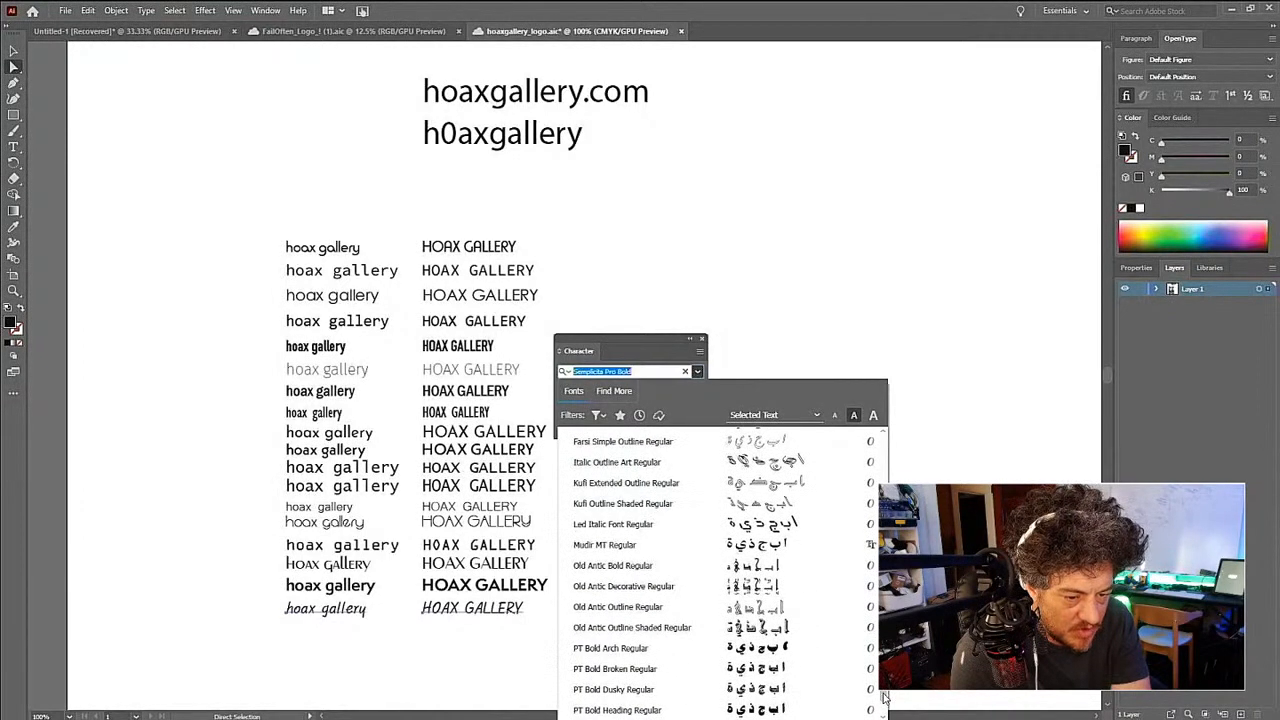
scroll(884, 697, down, 1)
scroll(884, 697, down, 10)
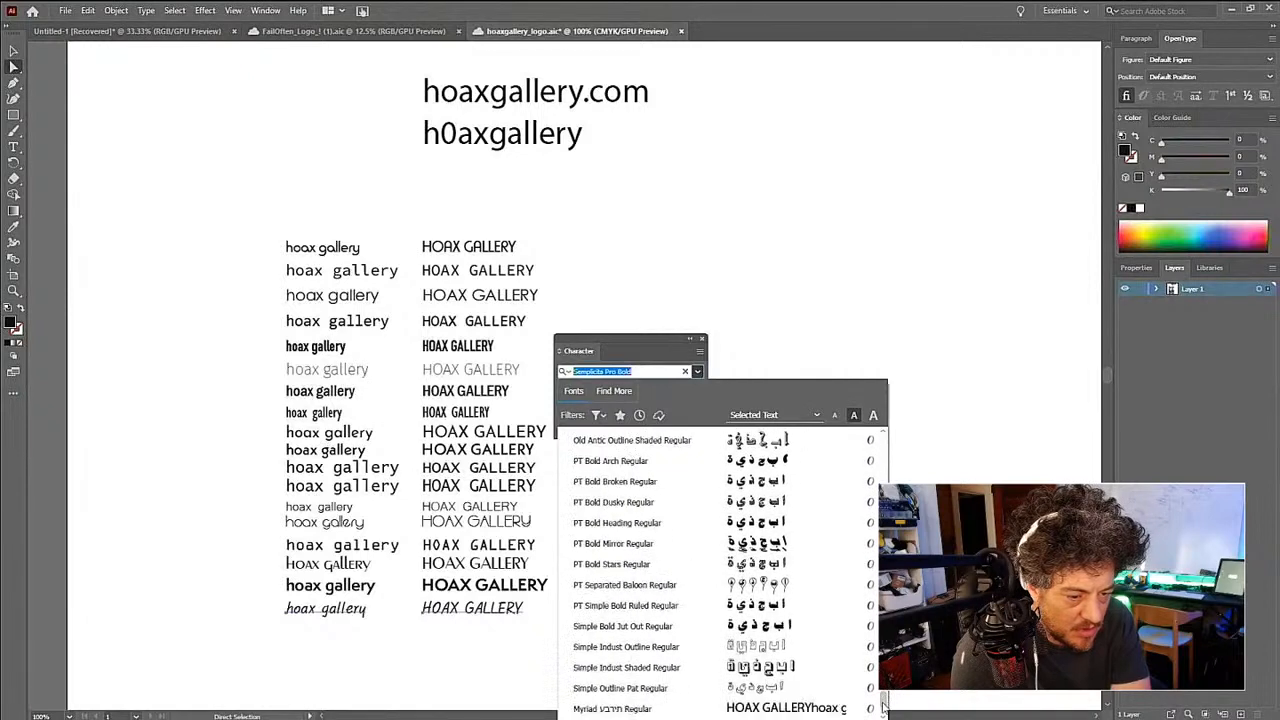
scroll(884, 700, up, 15)
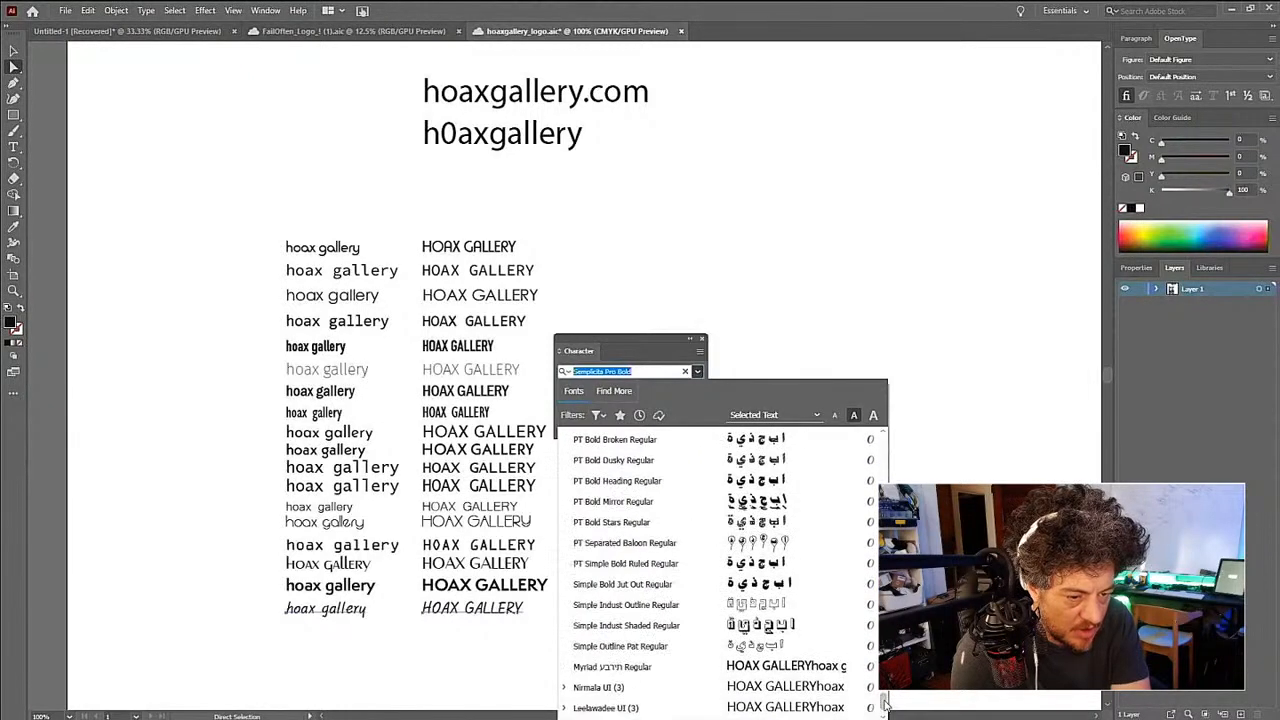
scroll(719, 572, up, 1)
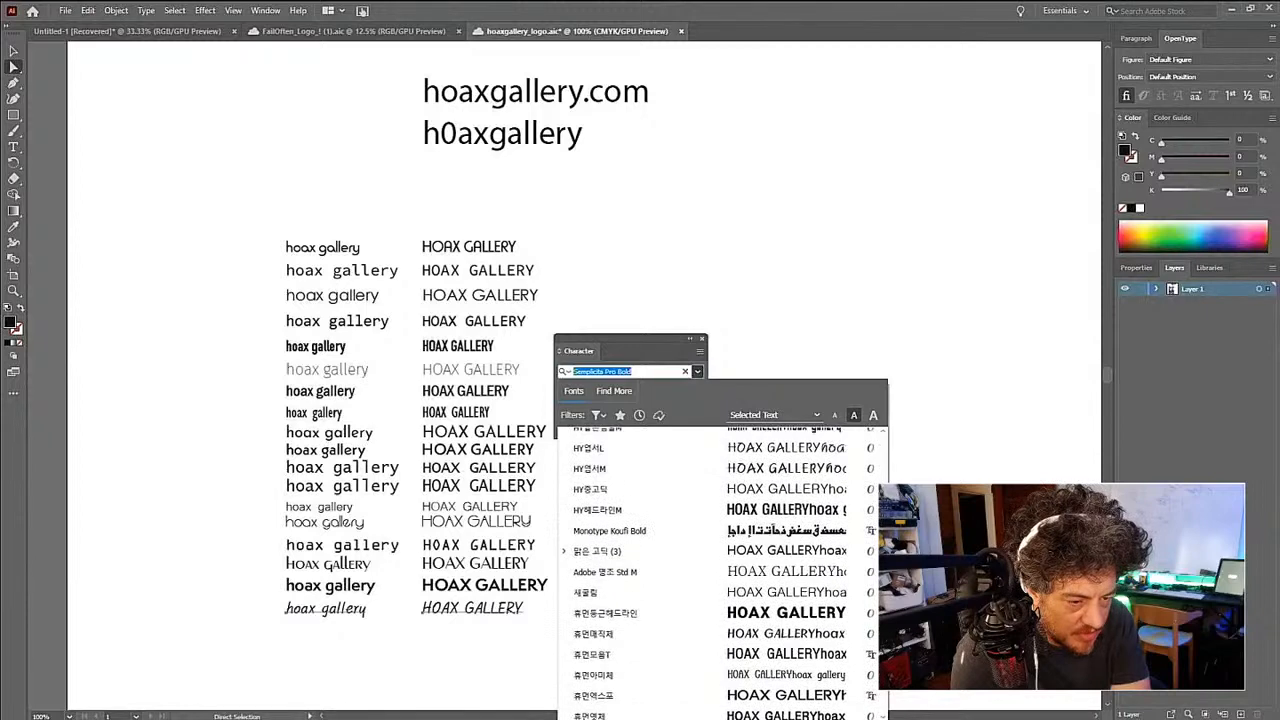
scroll(719, 572, up, 5)
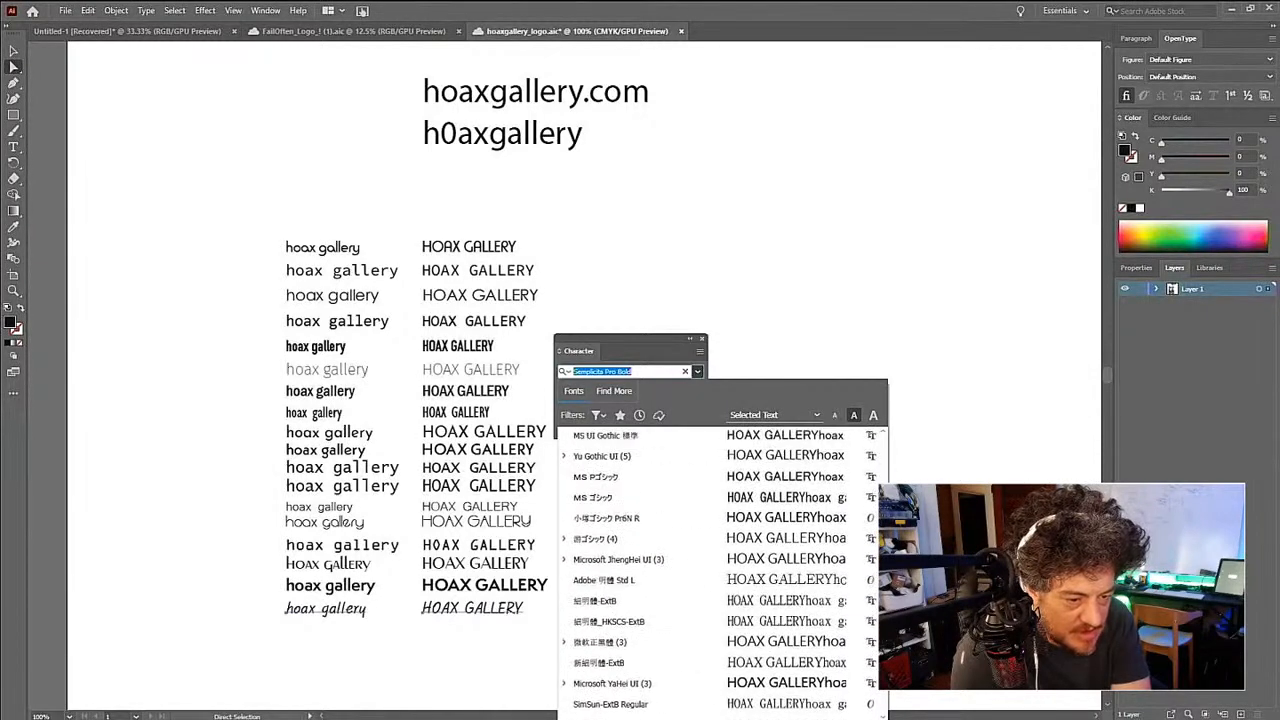
scroll(719, 572, up, 5)
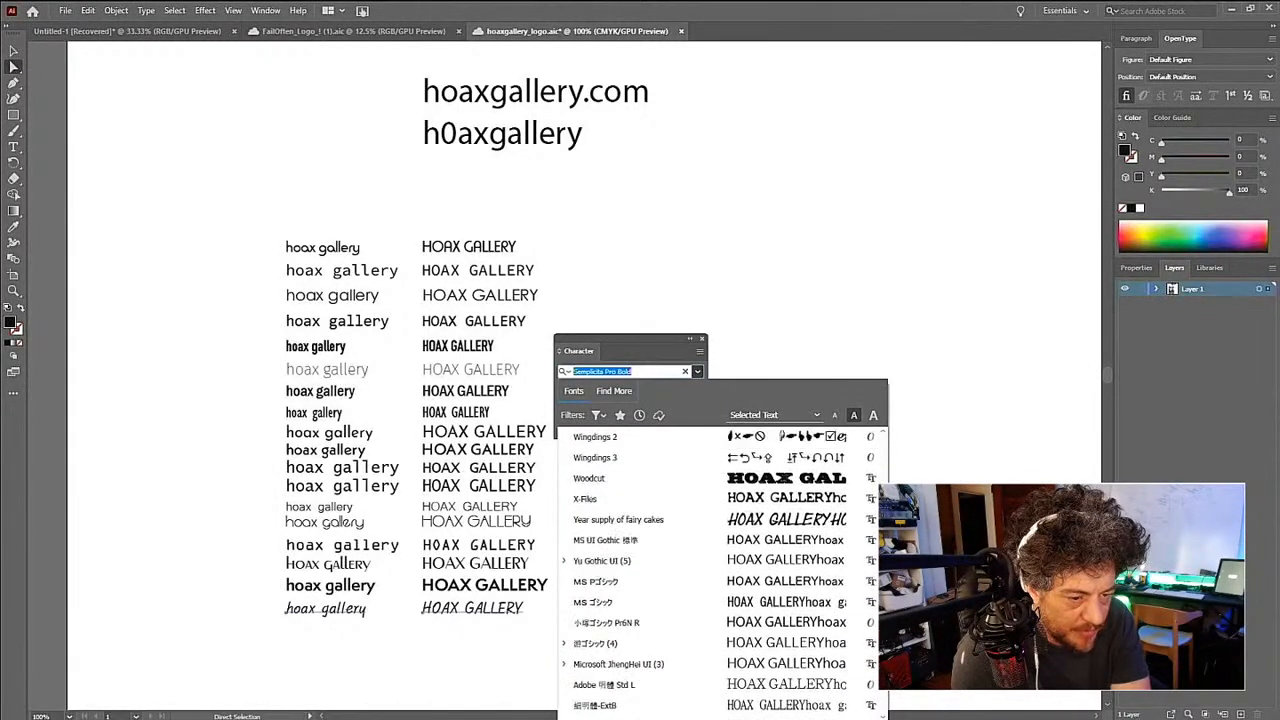
- Close the font list without choosing a font and delete the bottom row's lowercase and uppercase text pair
click(803, 257)
click(697, 342)
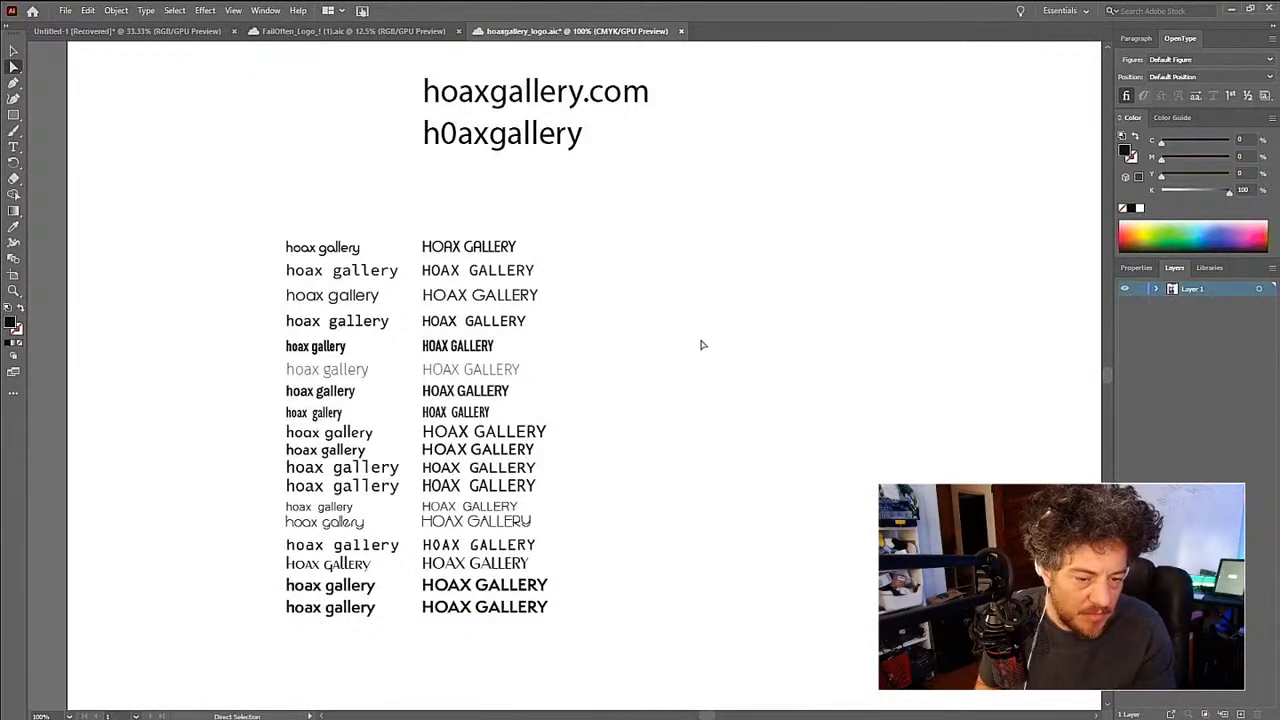
drag(515, 649, 337, 614)
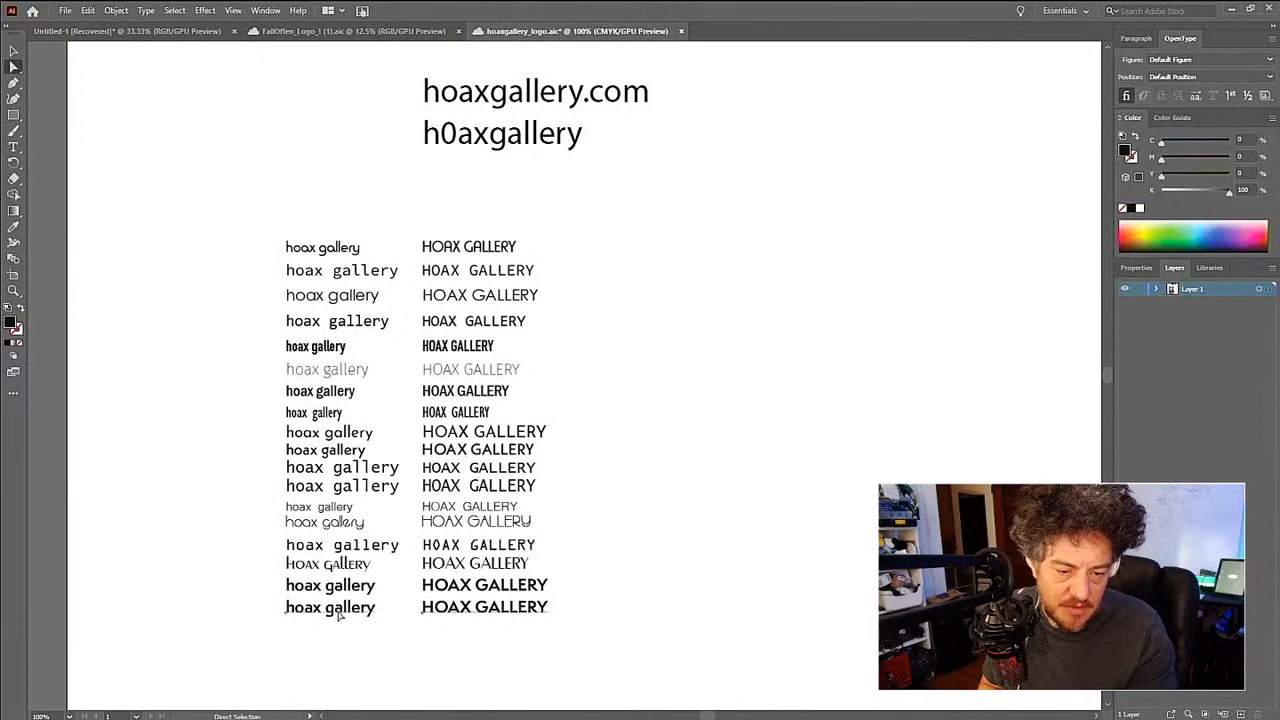
key(Delete)
- Select all the remaining lowercase and uppercase rows and scale them up slightly together
drag(546, 636, 206, 198)
key(v)
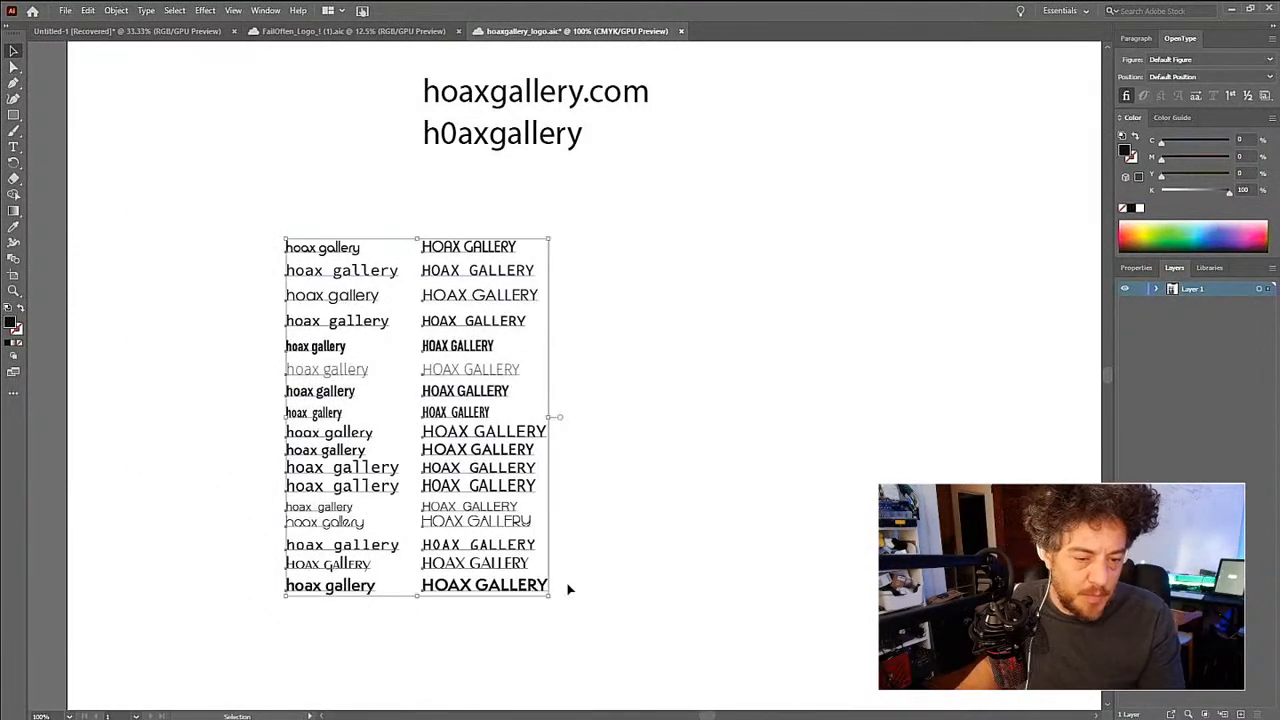
drag(551, 598, 600, 640)
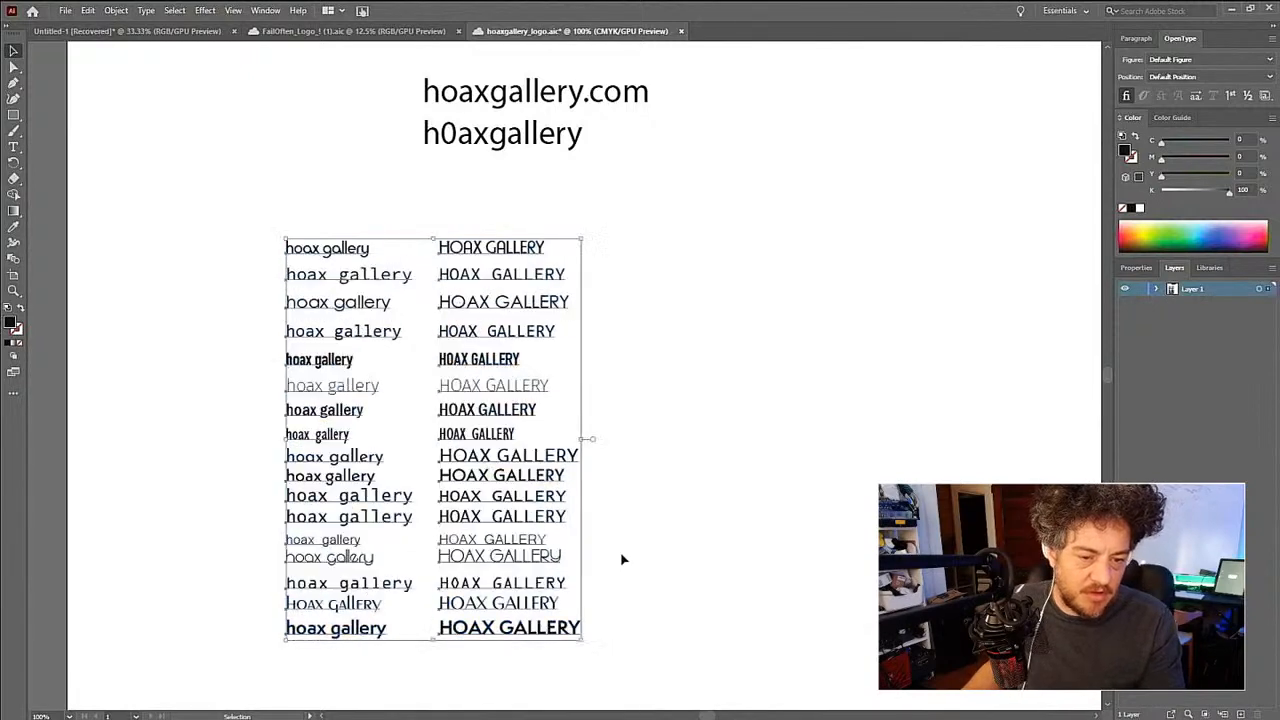
key(z)
alt+click(622, 553)
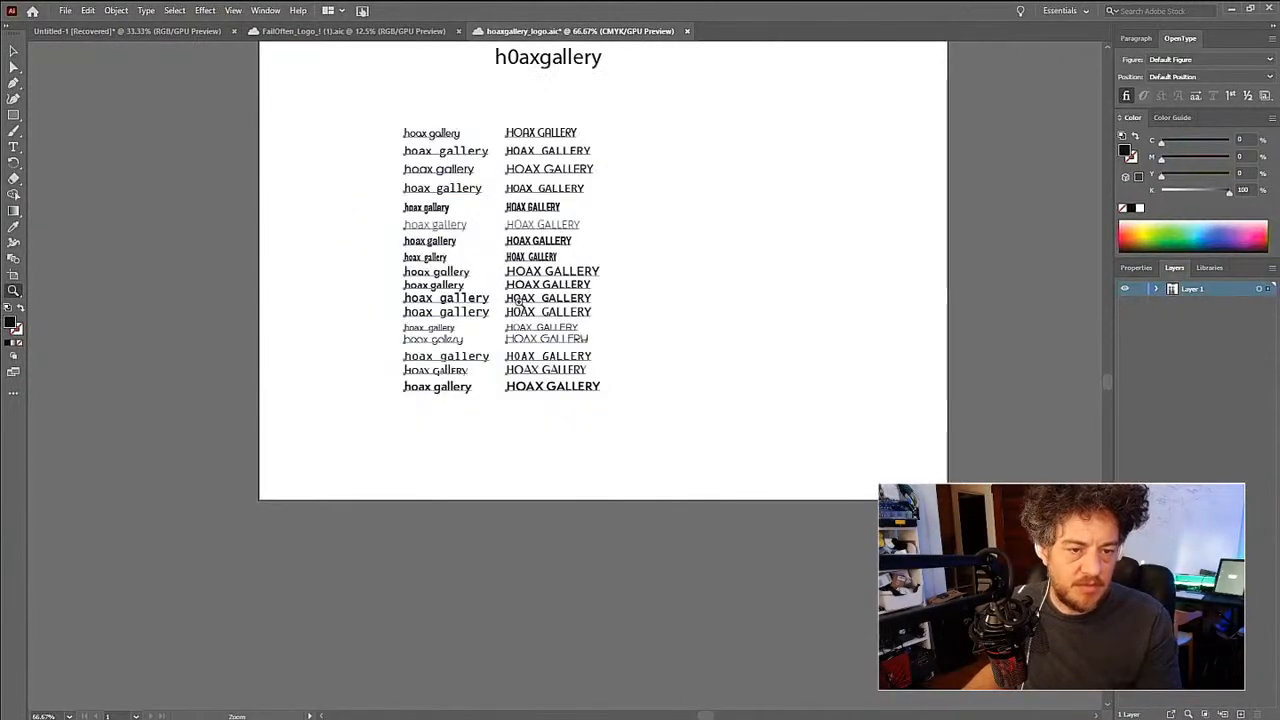
click(573, 281)
key(v)
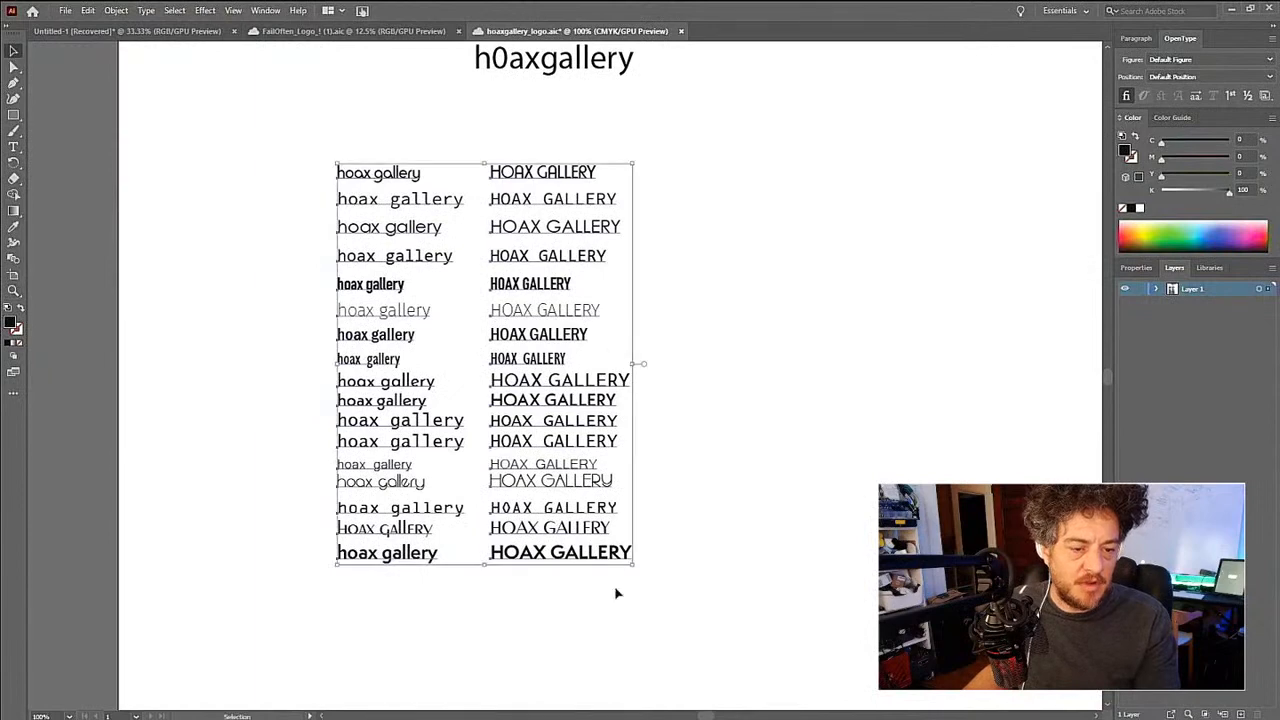
- Move the whole uppercase column rightward to leave a wide gap beside the lowercase column
drag(406, 121, 517, 101)
drag(526, 177, 752, 177)
click(606, 288)
drag(599, 296, 689, 300)
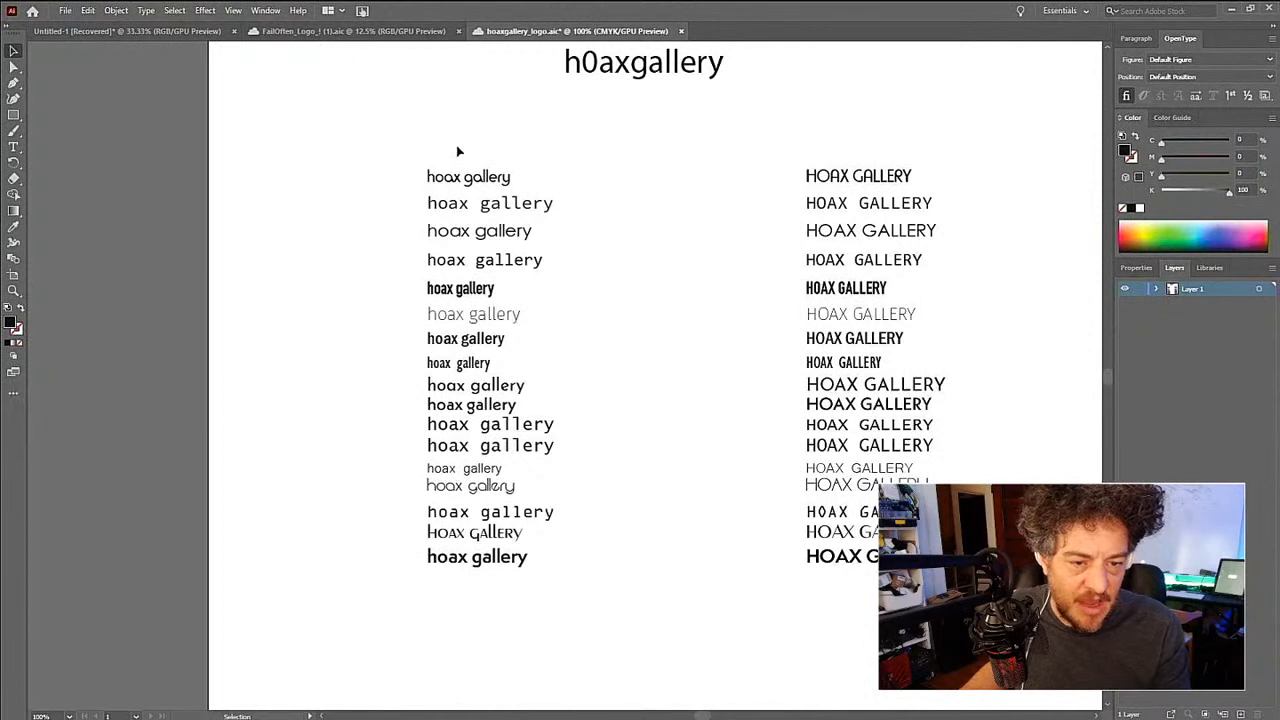
key(z)
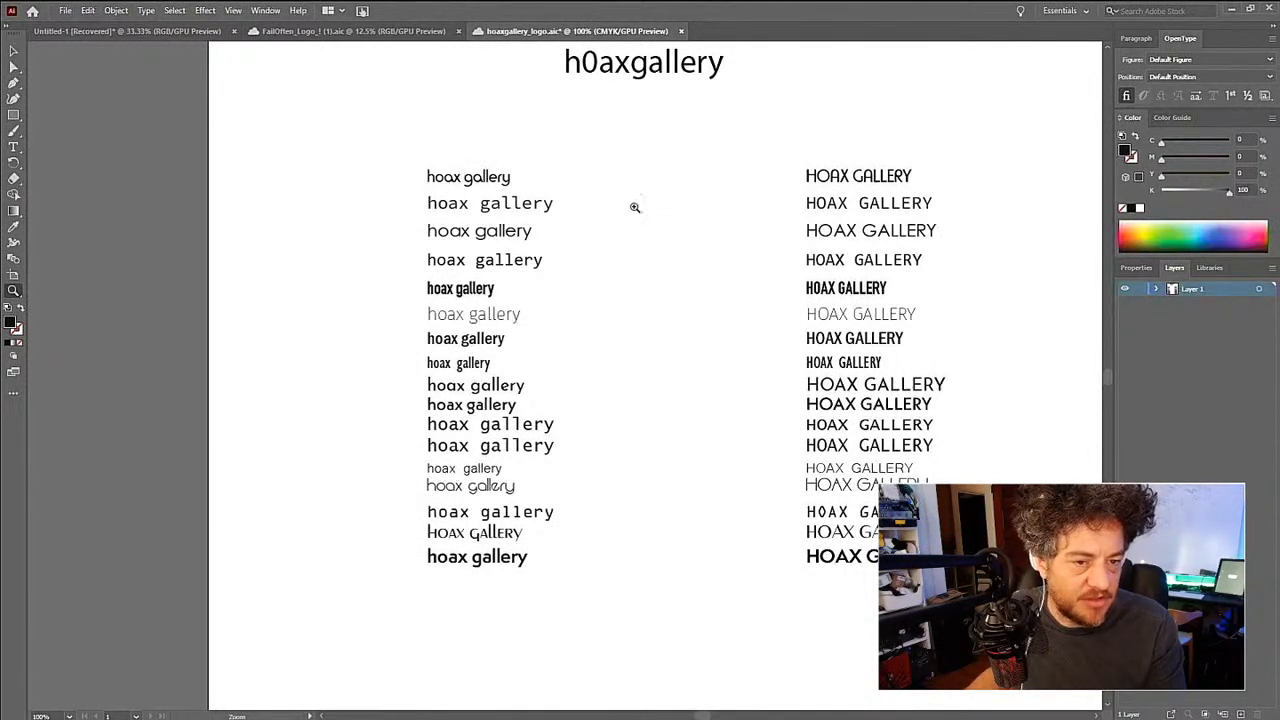
key(v)
drag(416, 132, 623, 606)
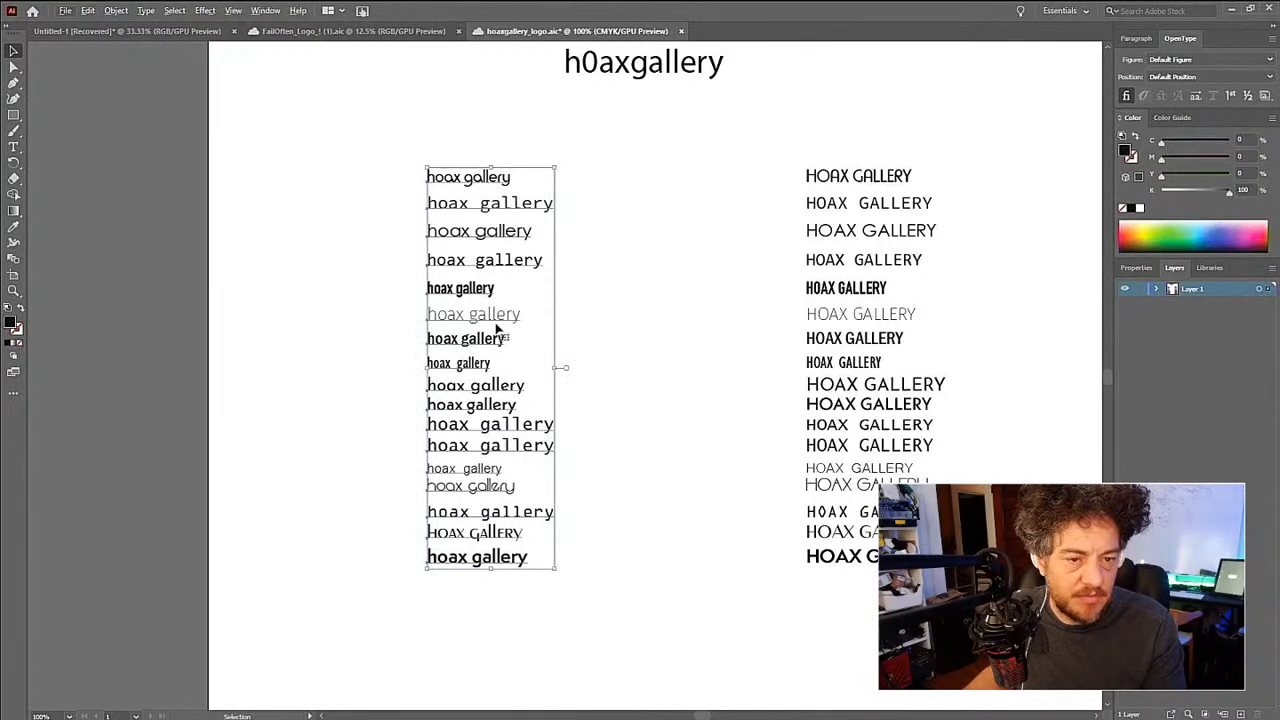
key(alt+v)
click(351, 258)
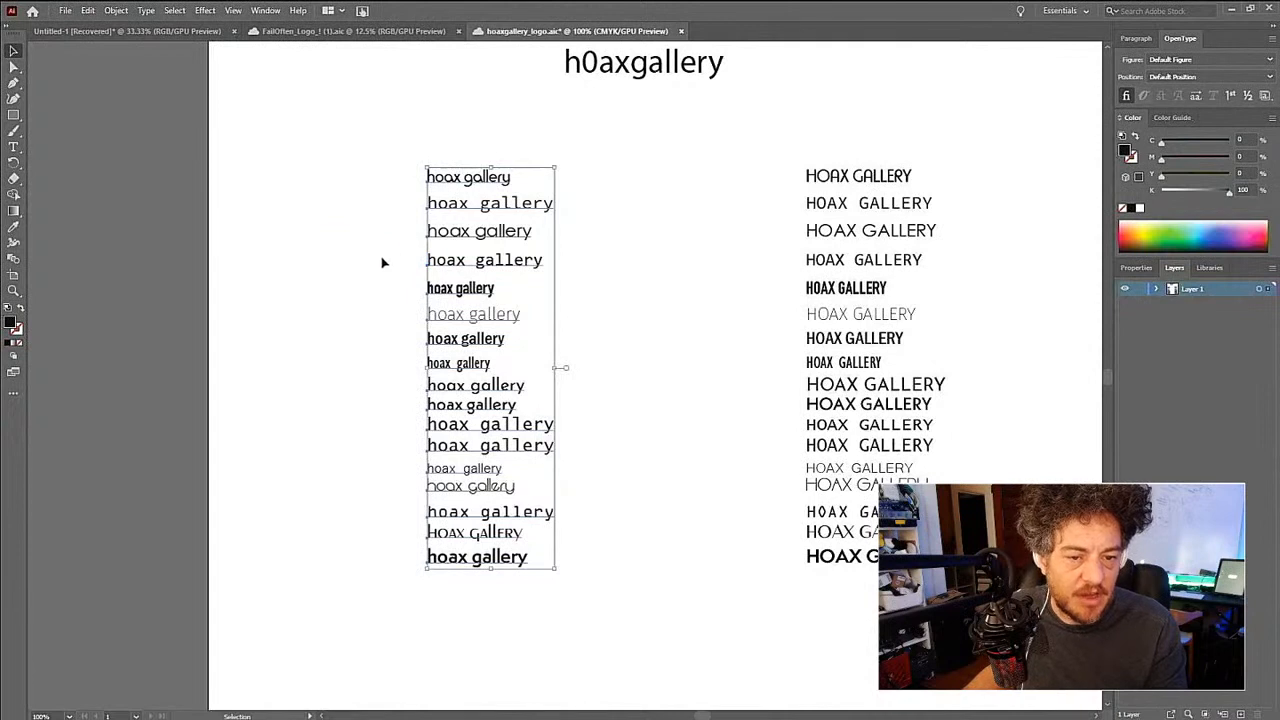
click(380, 256)
key(z)
key(v)
click(481, 211)
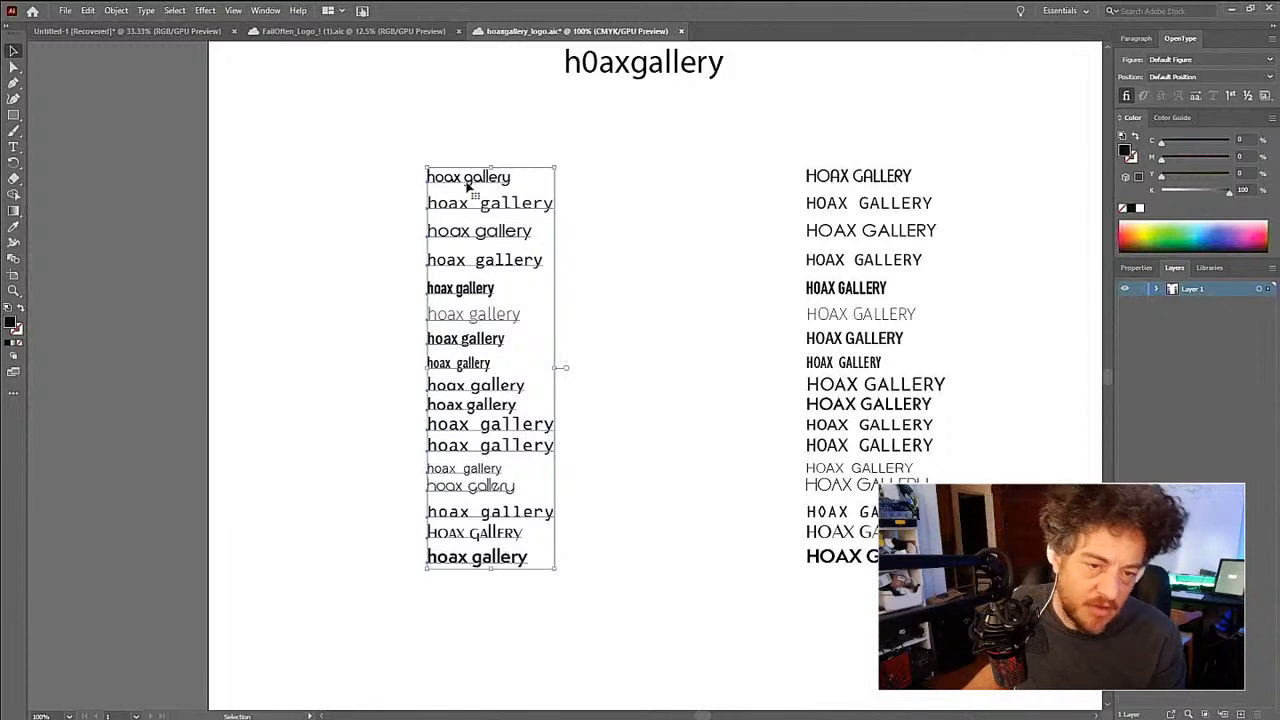
- Delete the first row's lowercase text
click(365, 190)
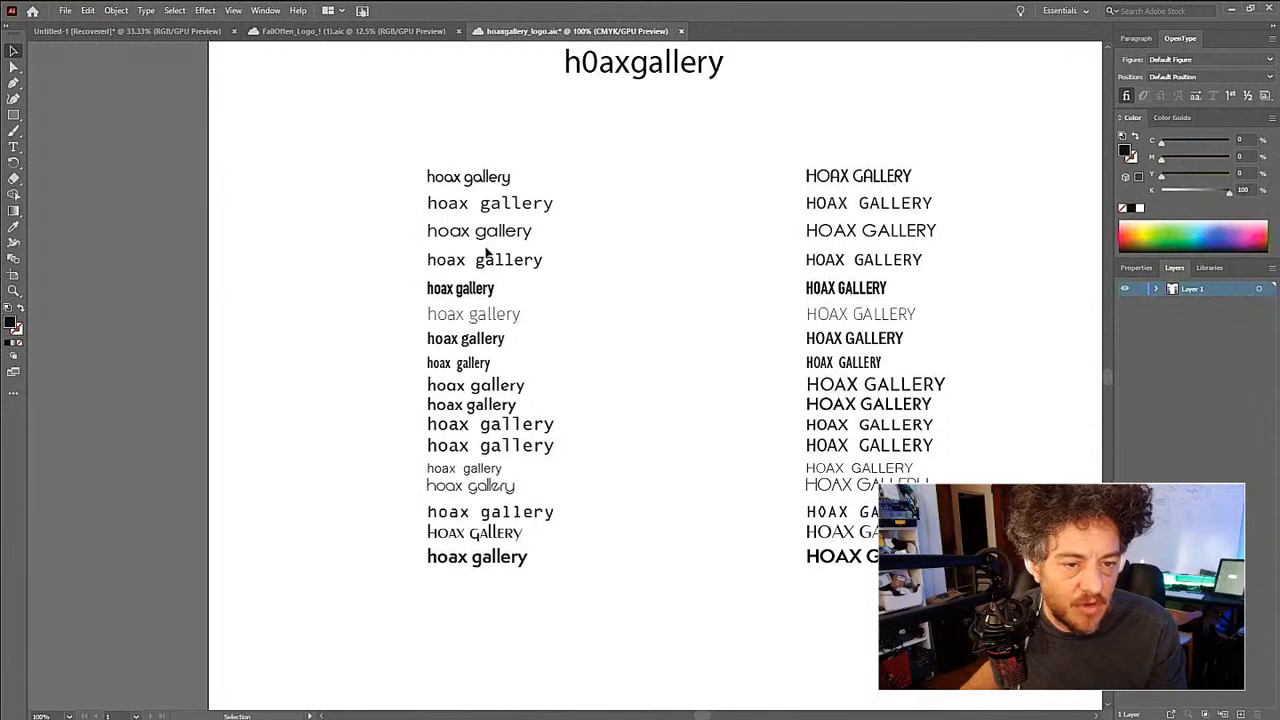
click(468, 184)
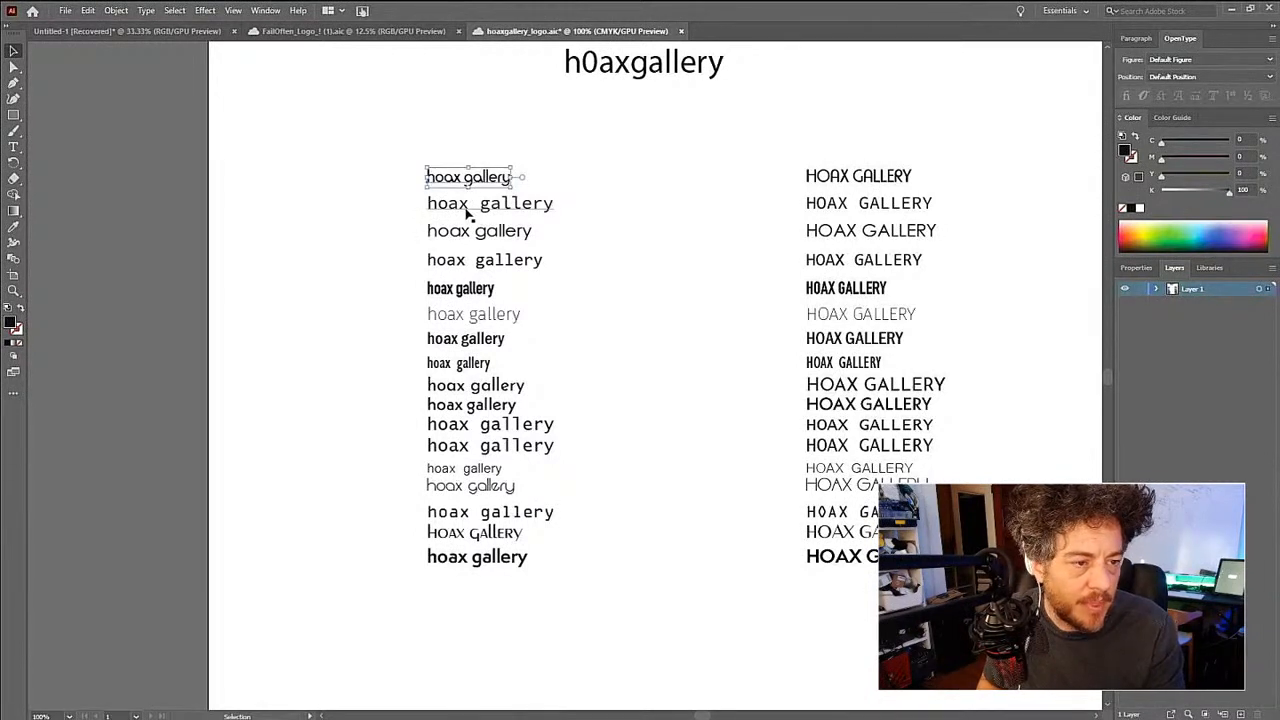
key(Delete)
- Save the document and remove the word HOAX from the first row's uppercase text
key(t)
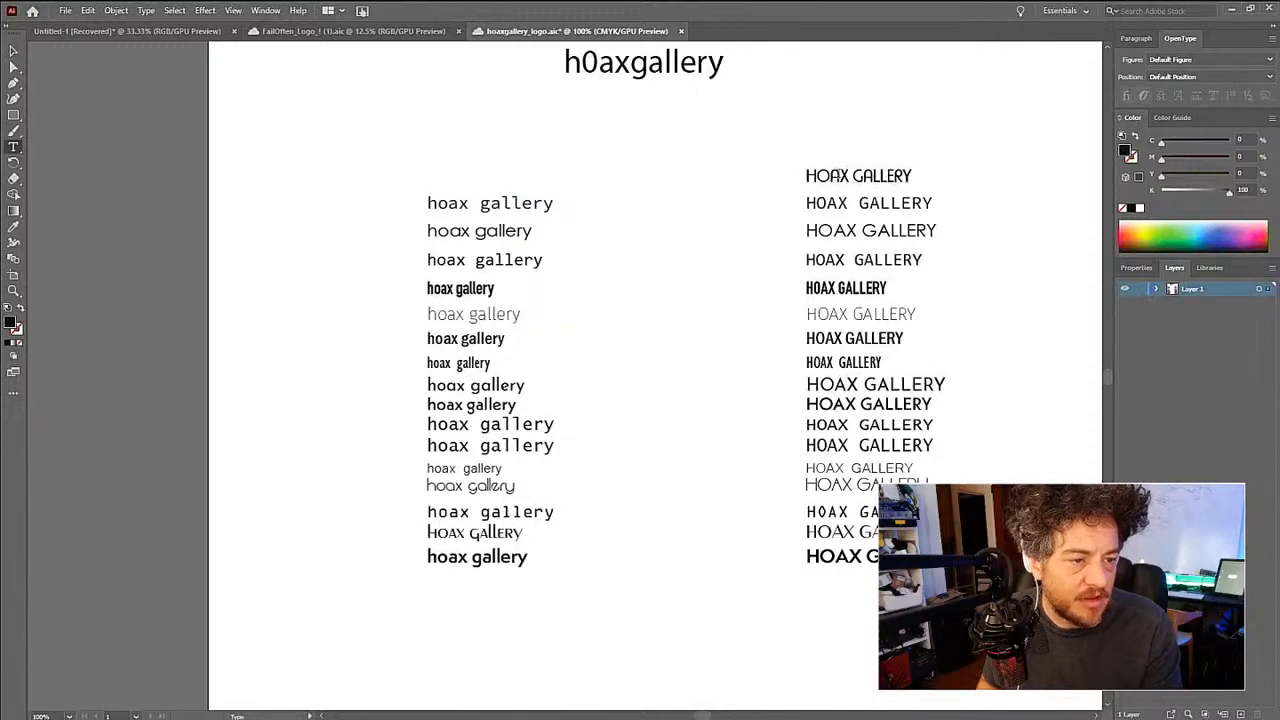
triple_click(836, 176)
click(830, 176)
double_click(828, 176)
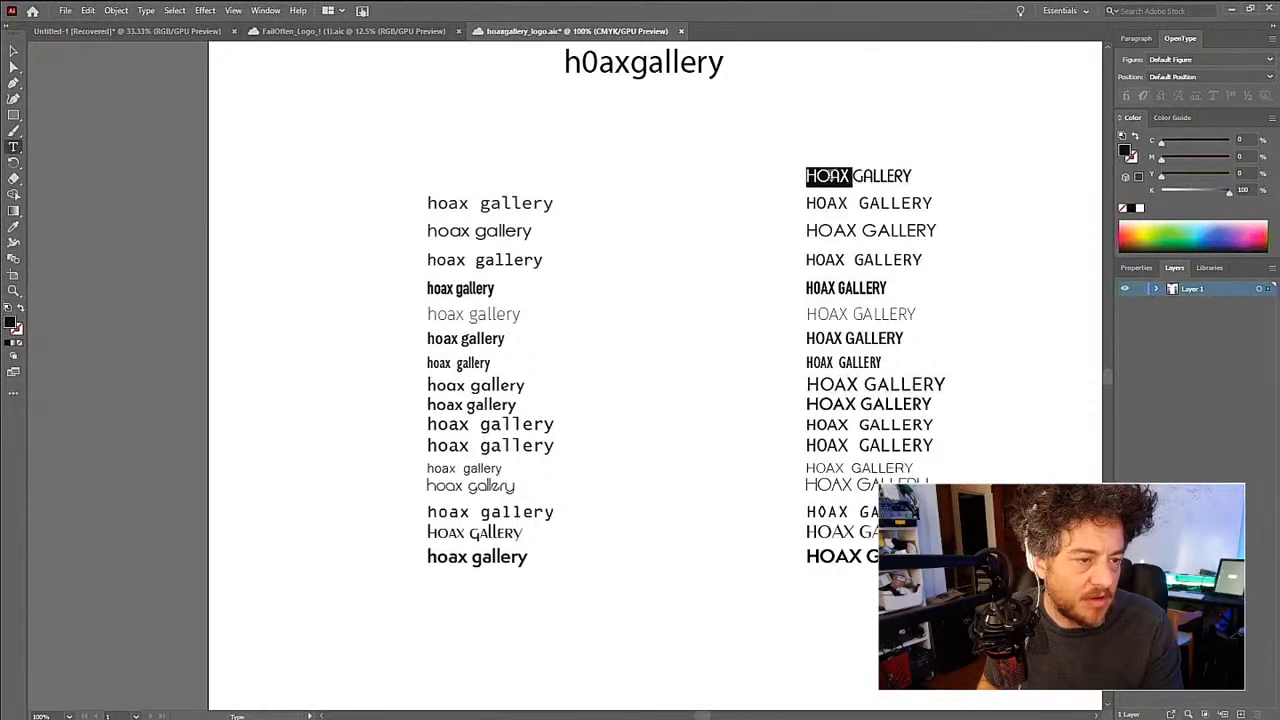
key(ctrl+s)
key(Delete)
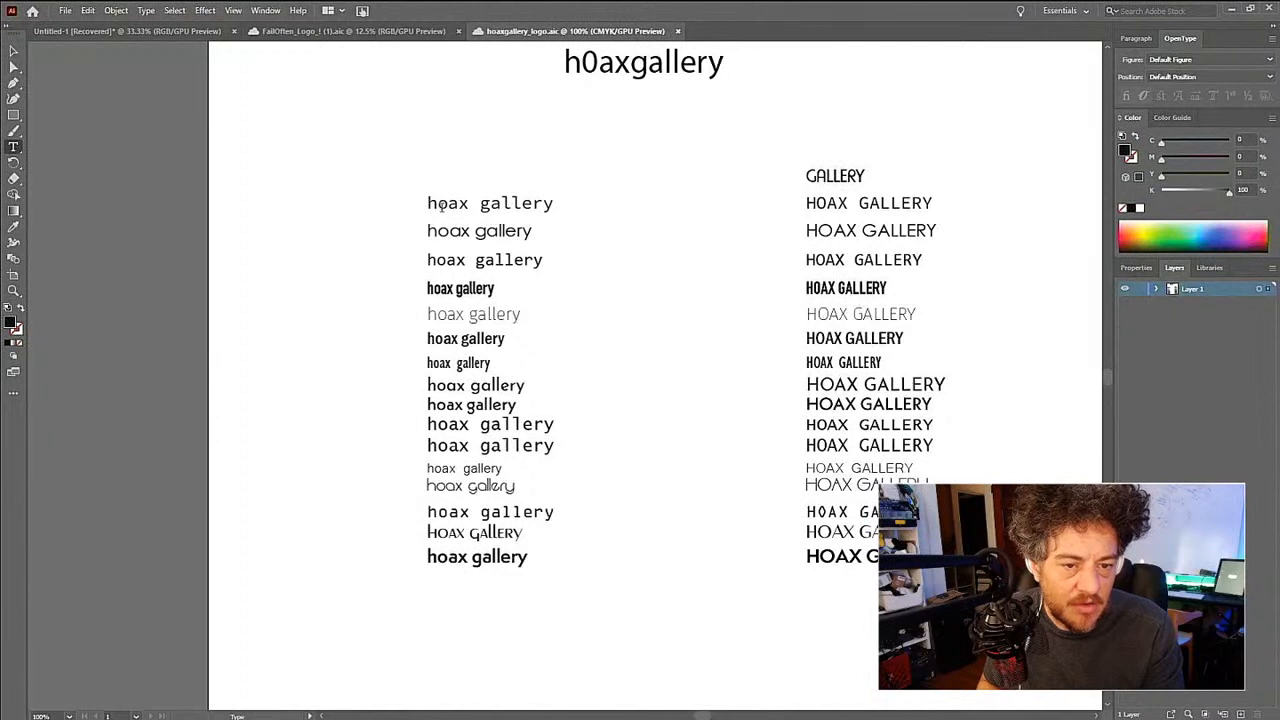
- Remove the word gallery from the lowercase texts in the second and third rows
double_click(515, 204)
key(Delete)
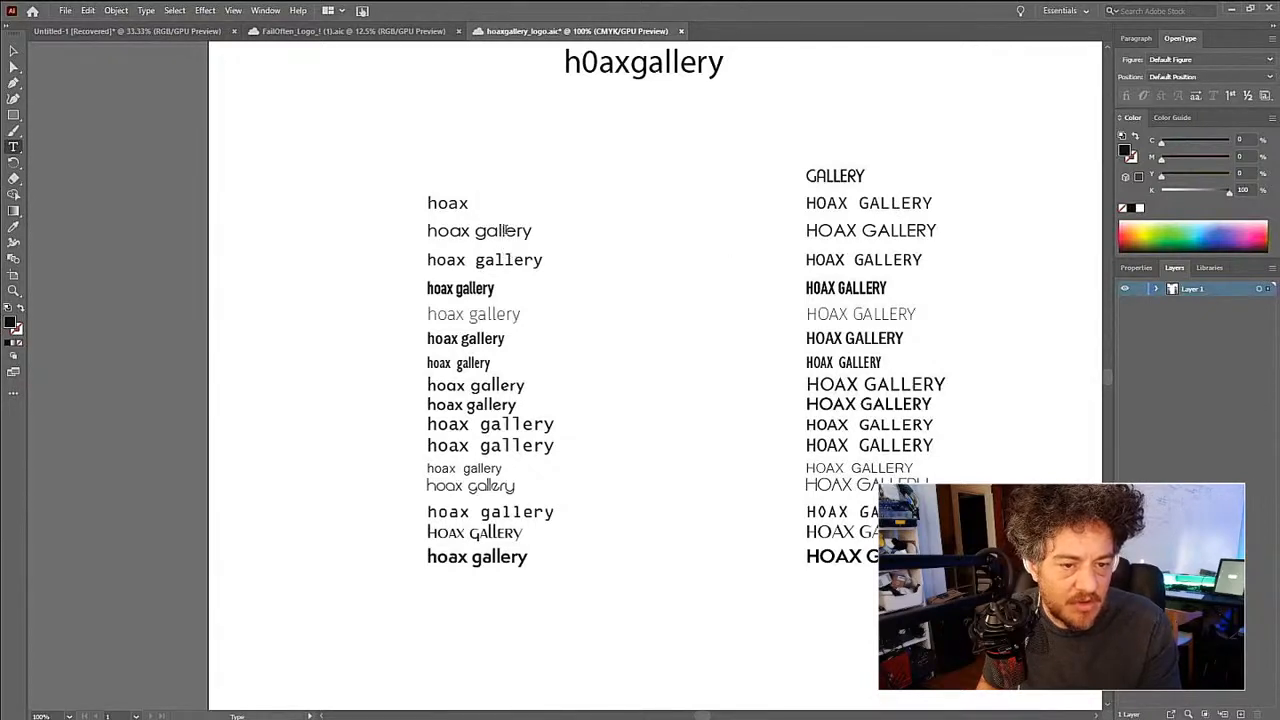
double_click(507, 230)
key(Delete)
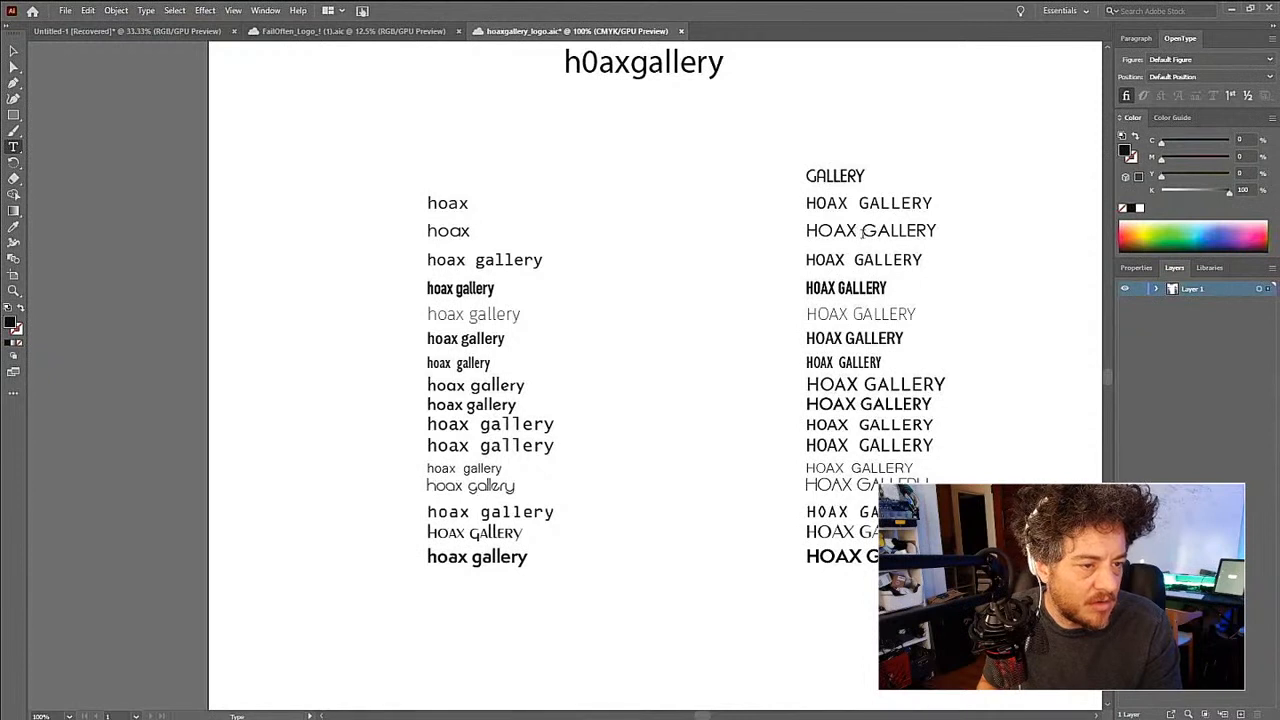
- Remove the word GALLERY from the third row's uppercase text, leaving only HOAX
double_click(901, 230)
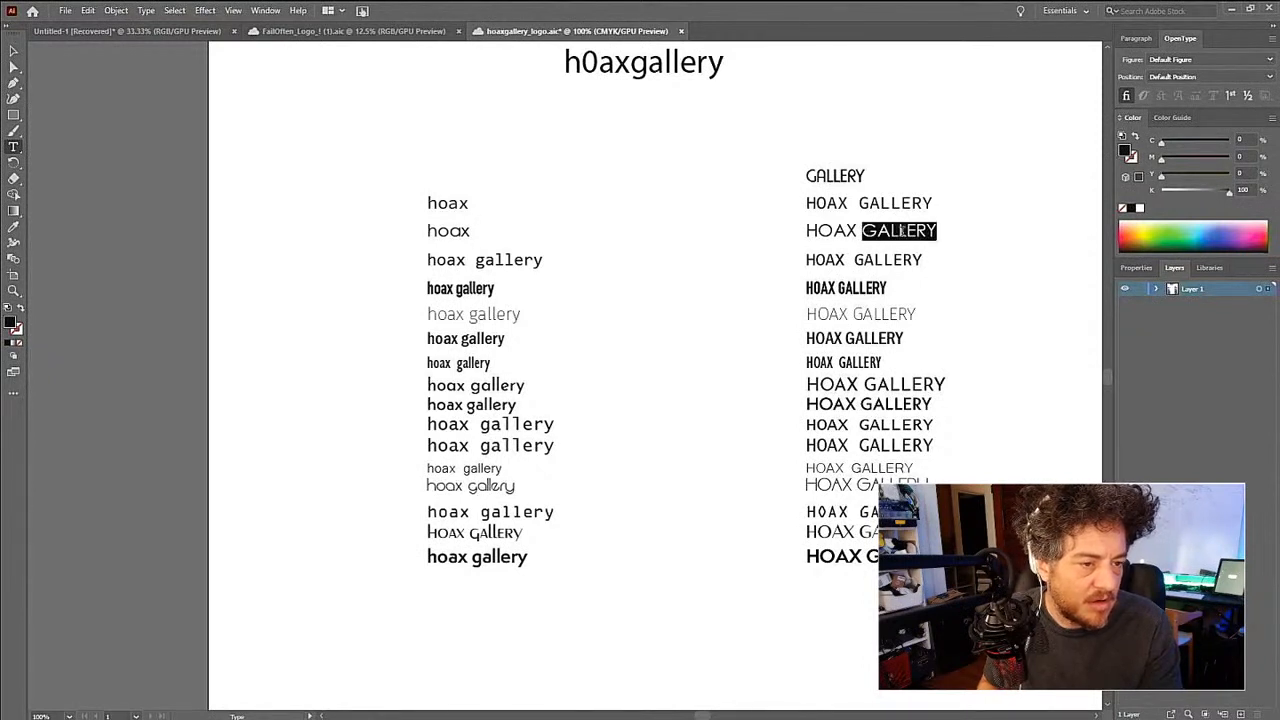
key(Delete)
double_click(838, 230)
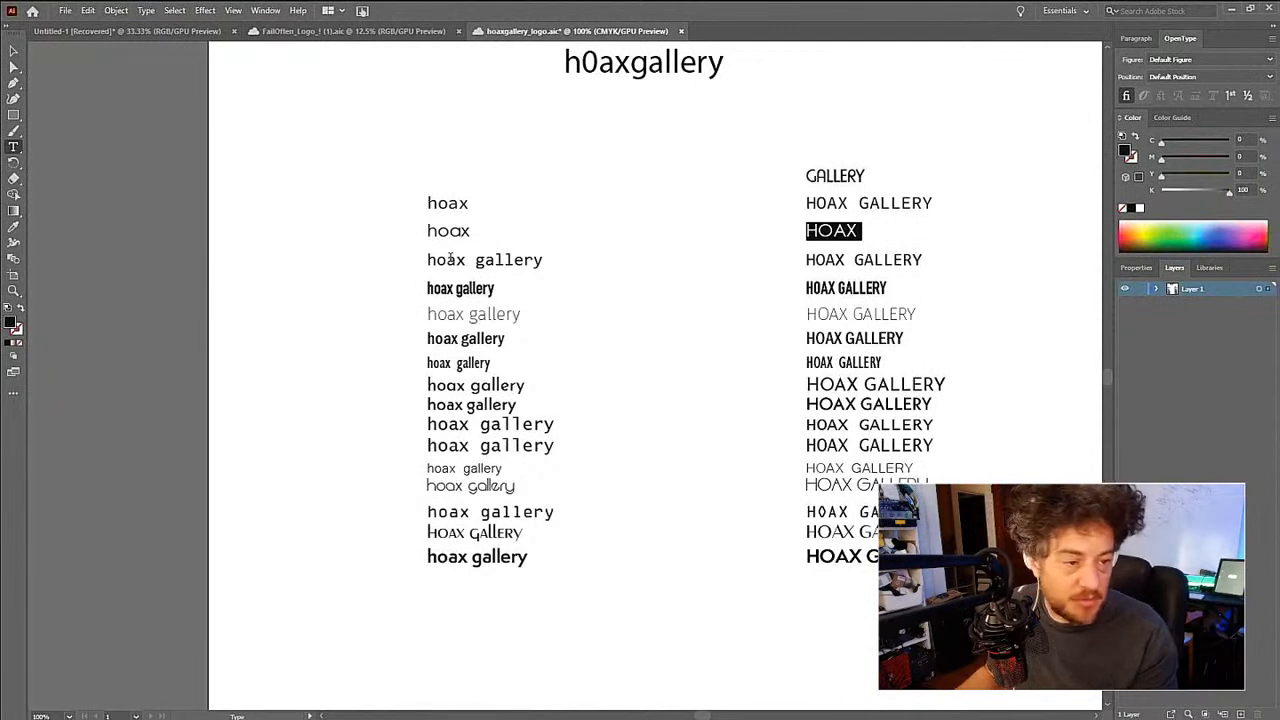
key(Escape)
click(354, 256)
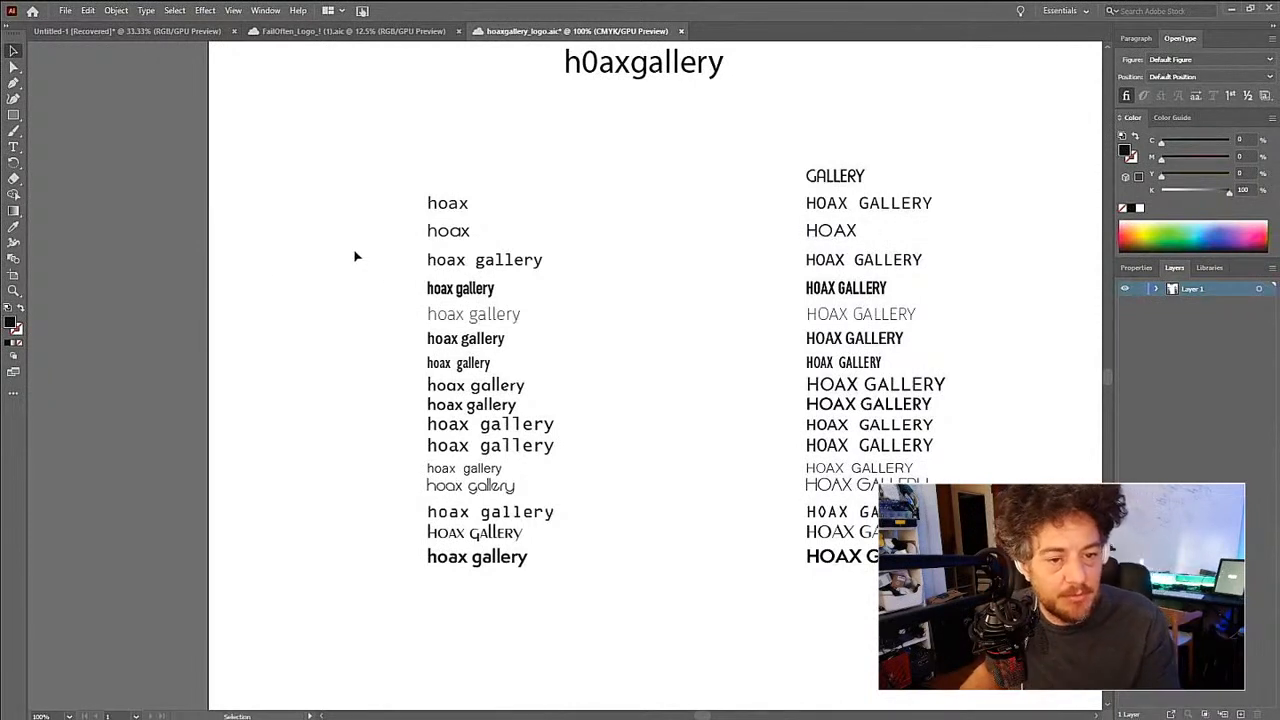
key(t)
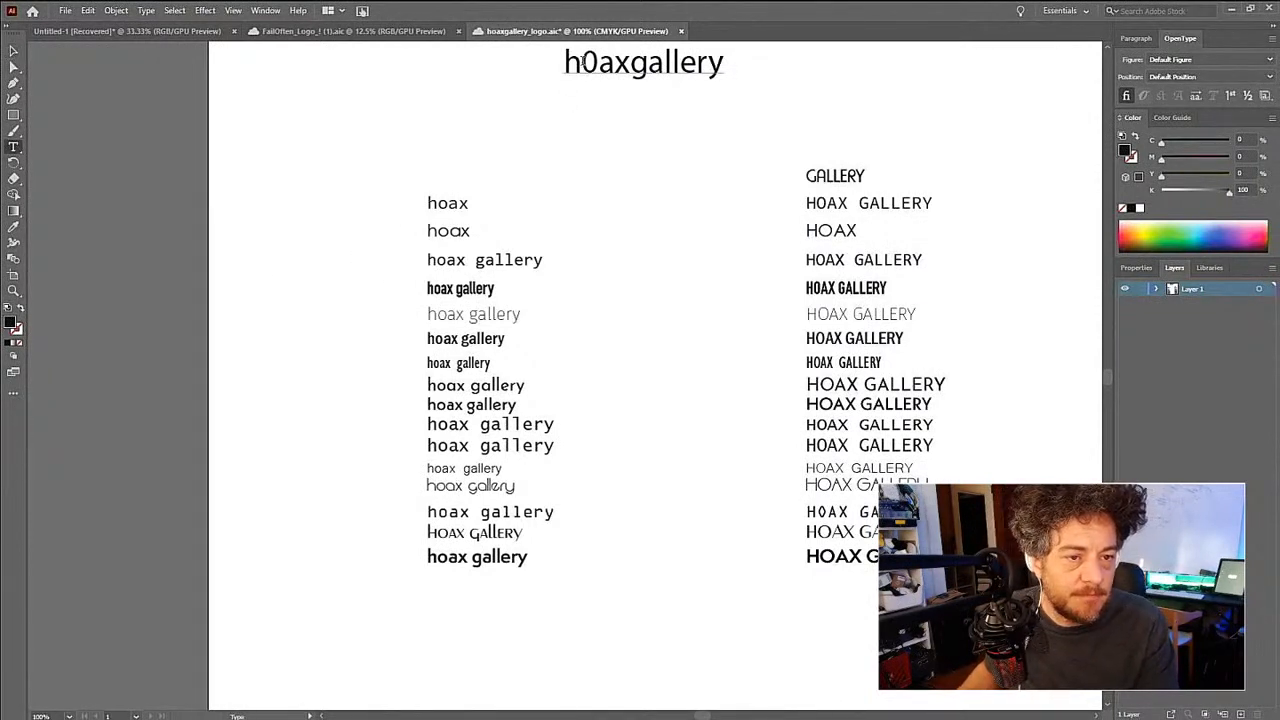
drag(581, 65, 596, 66)
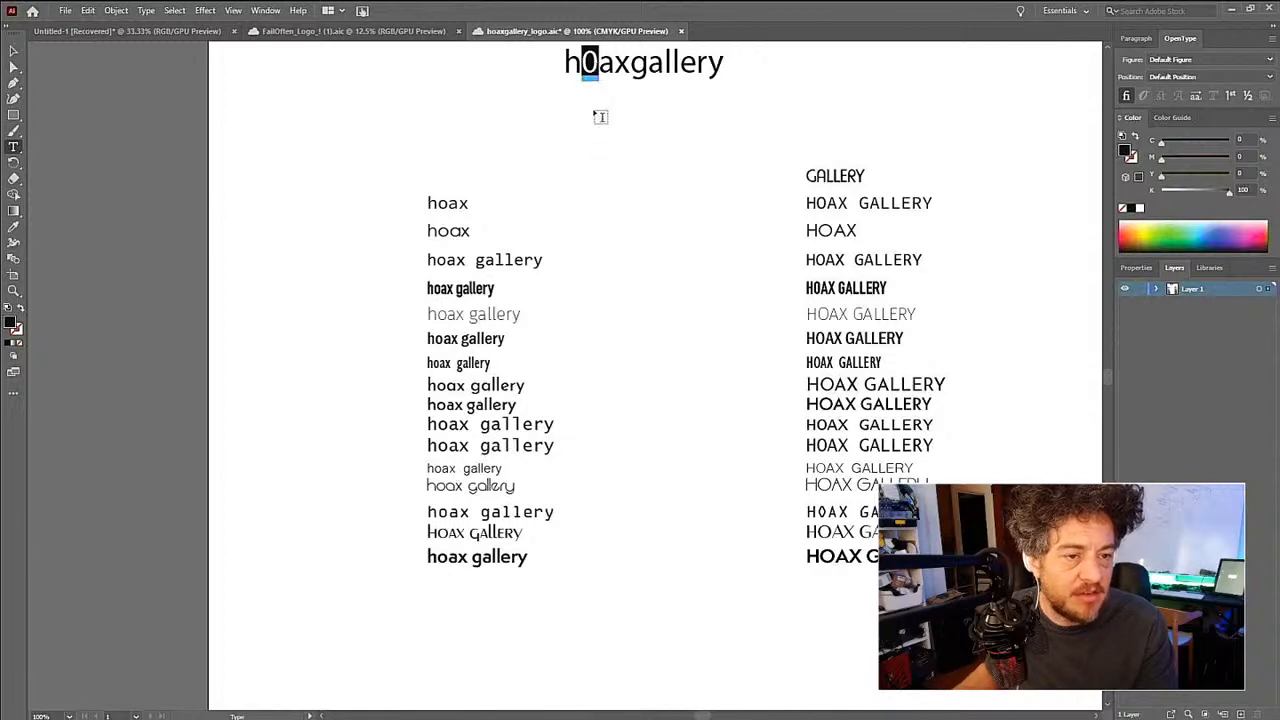
key(Escape)
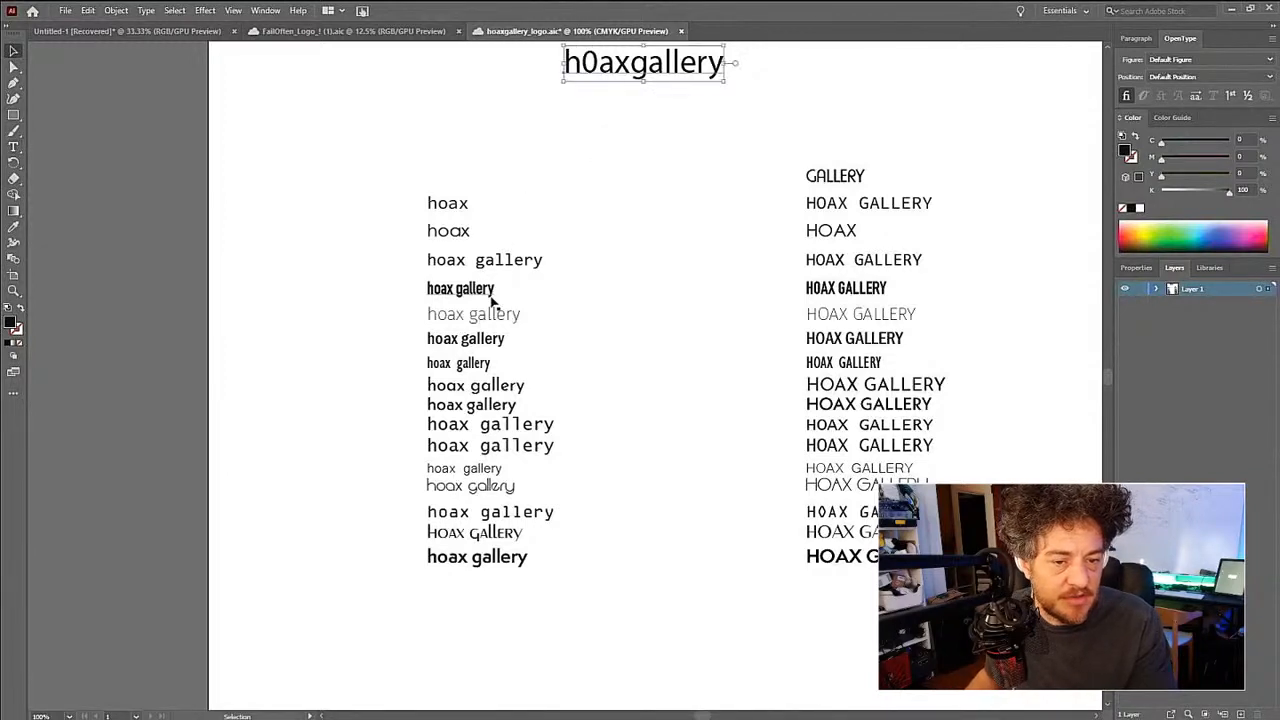
- Try replacing the O in the second row's uppercase HOAX with a zero, and undo the replacement
key(t)
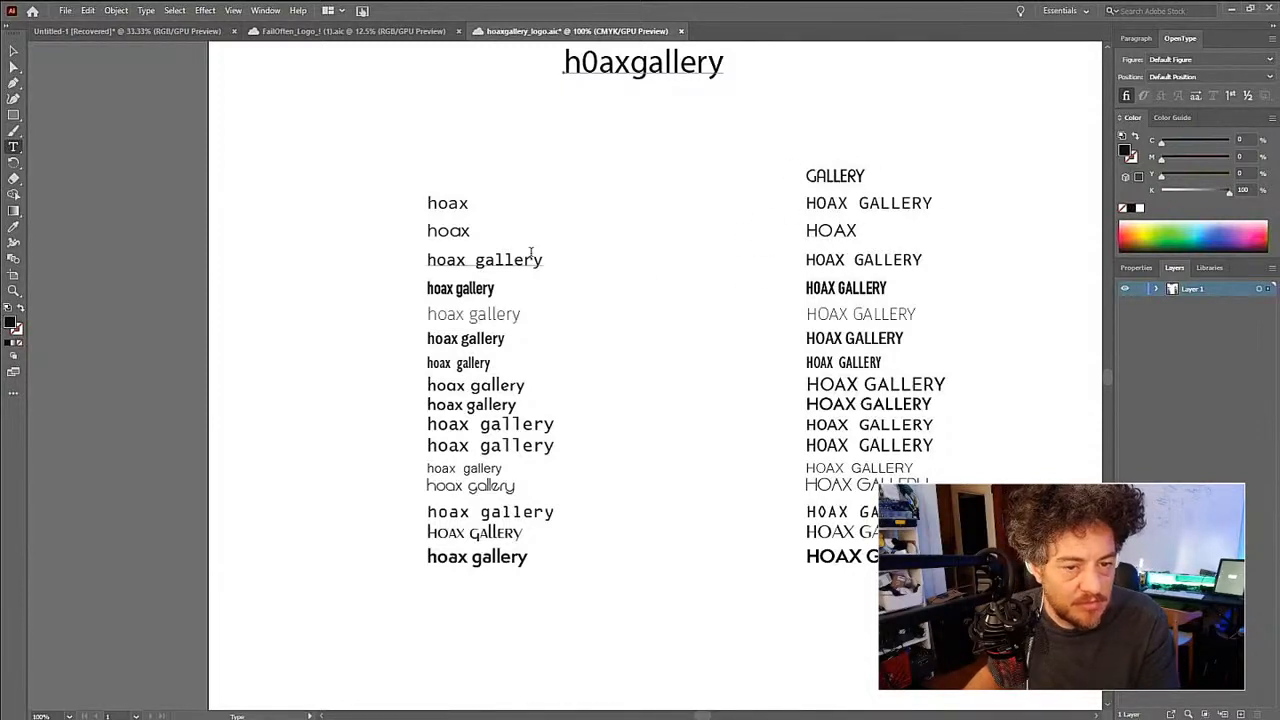
drag(817, 203, 827, 203)
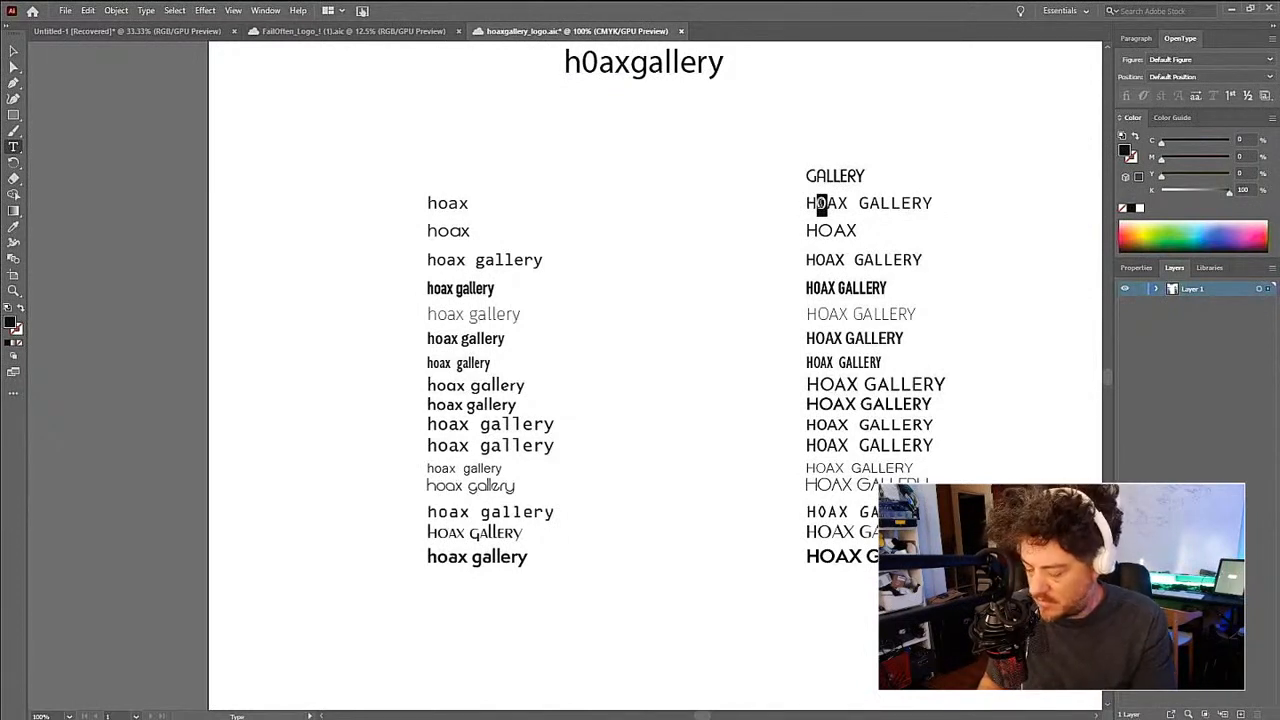
click(826, 204)
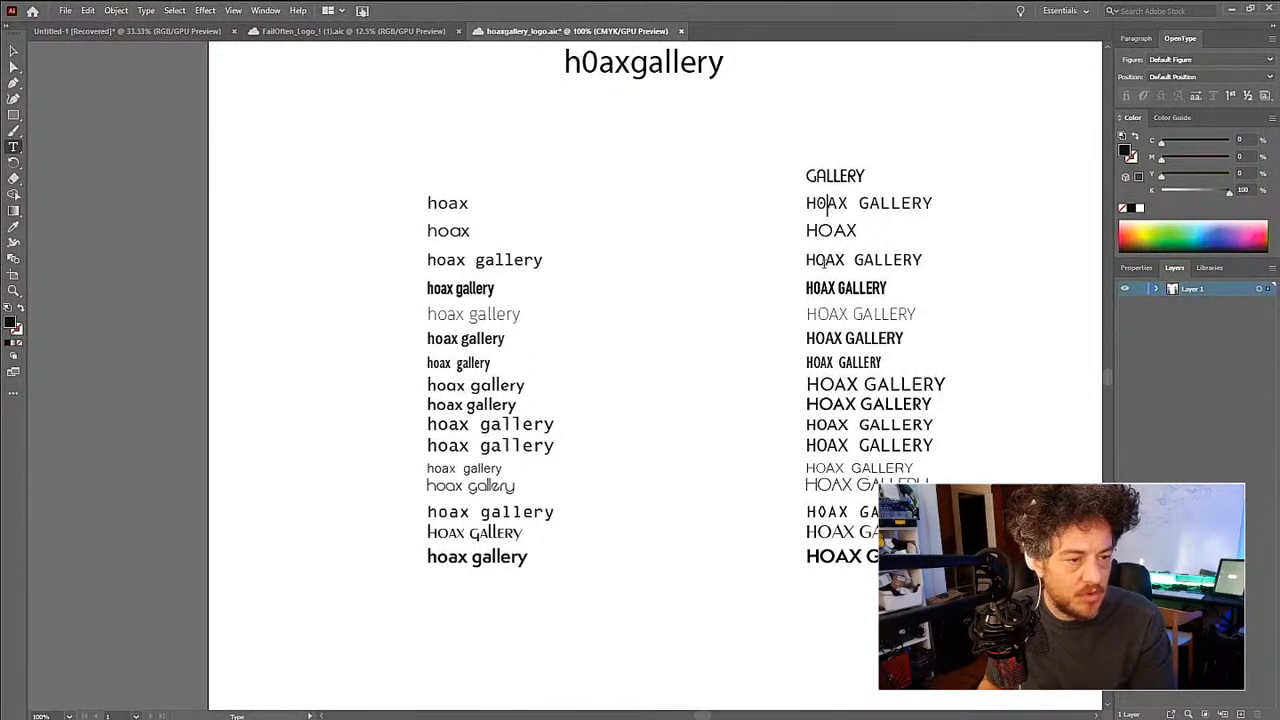
key(ctrl+z)
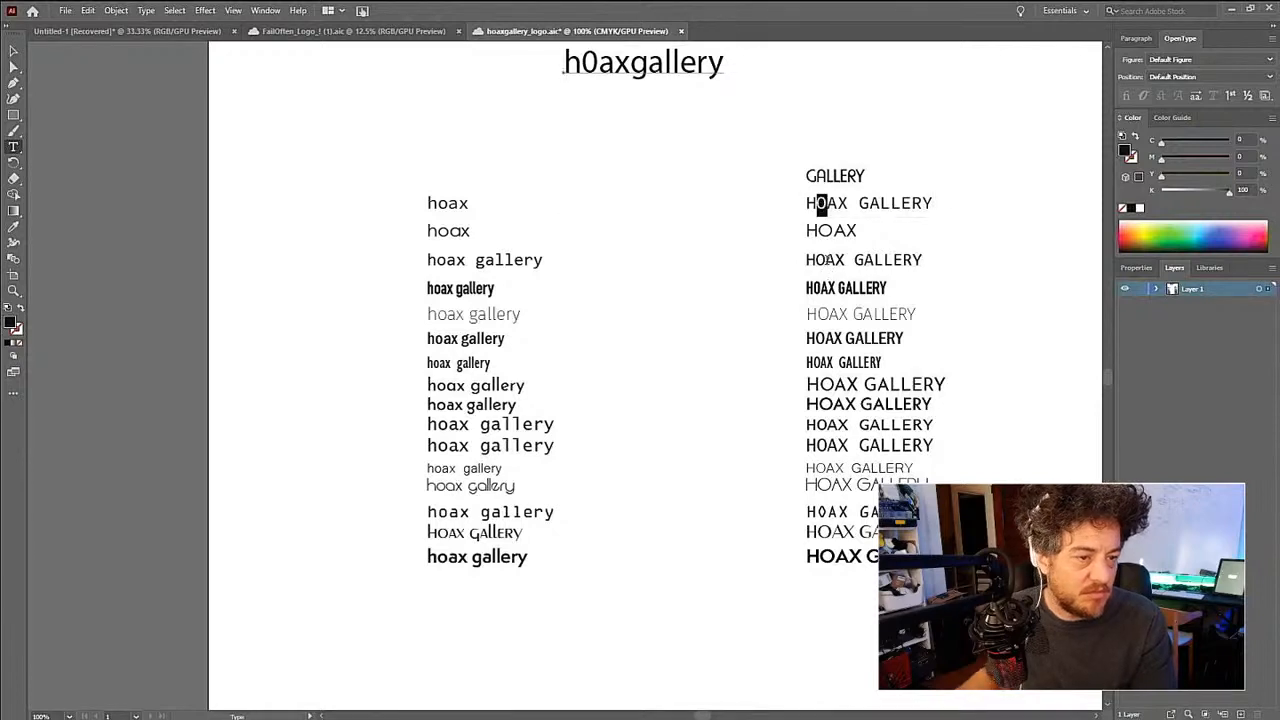
key(Escape)
click(995, 261)
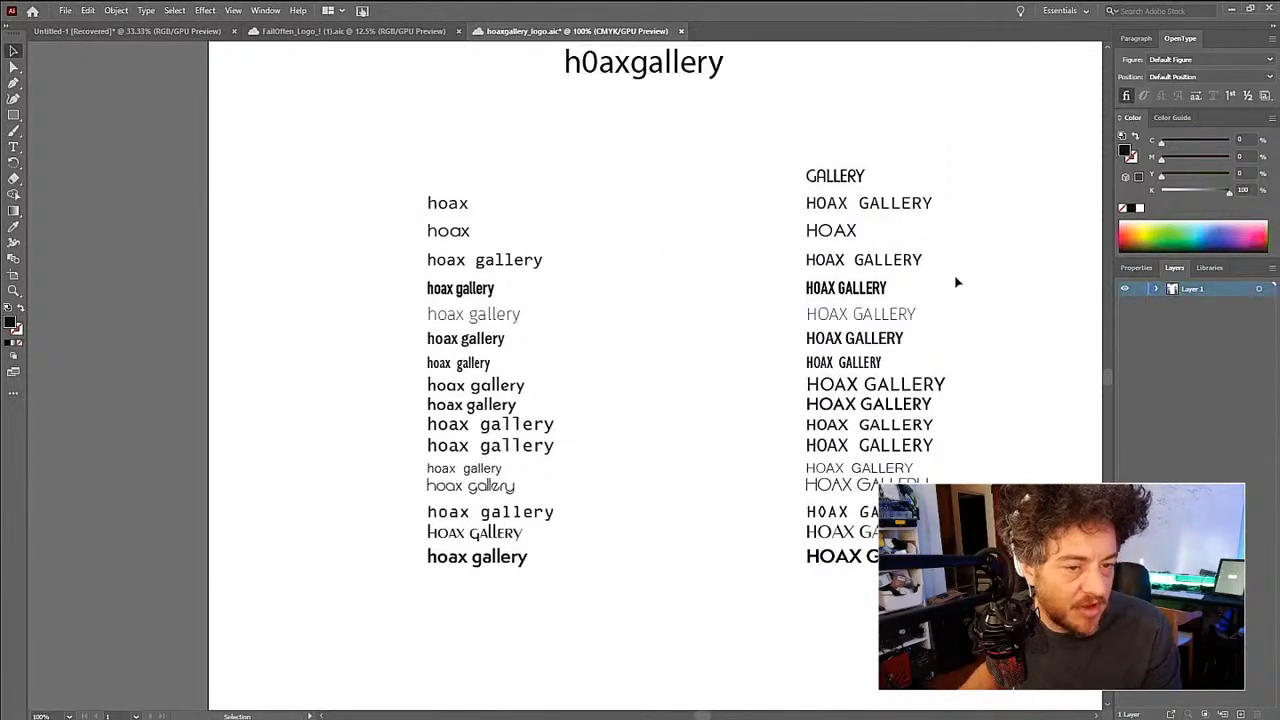
- Erase the words hoax and gallery from the fourth row's lowercase text
click(524, 270)
click(338, 290)
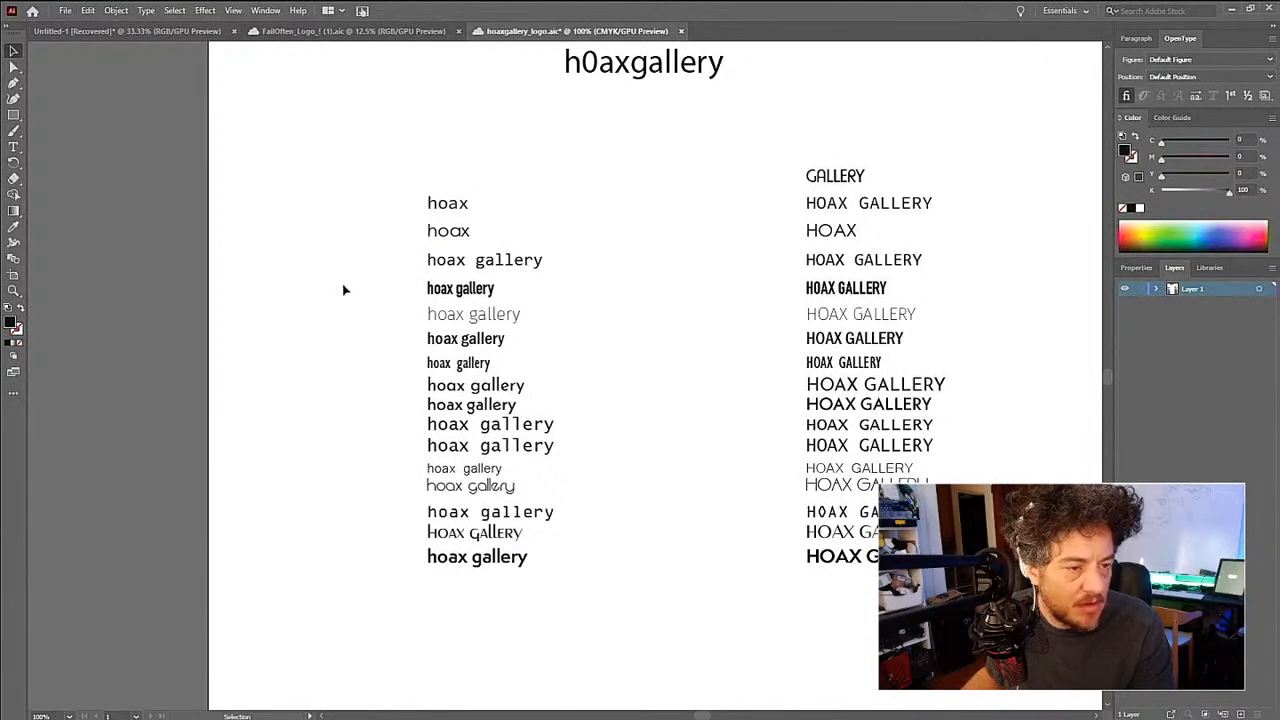
key(t)
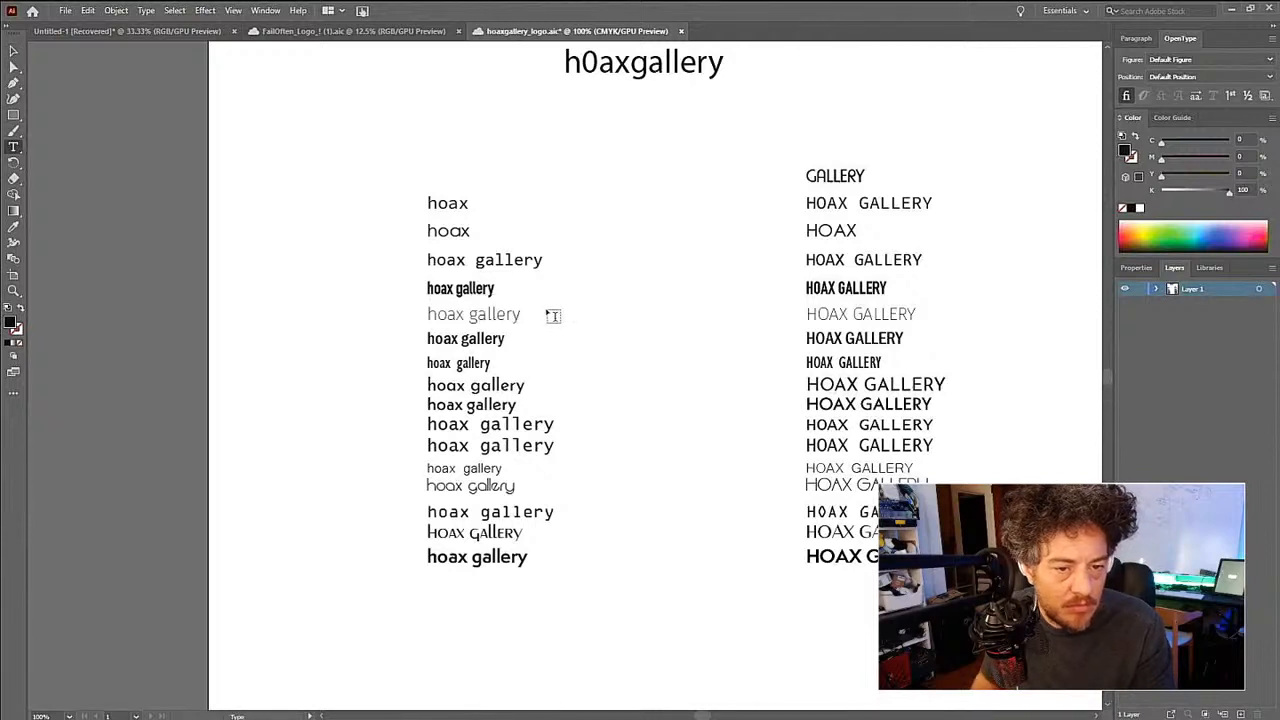
double_click(443, 260)
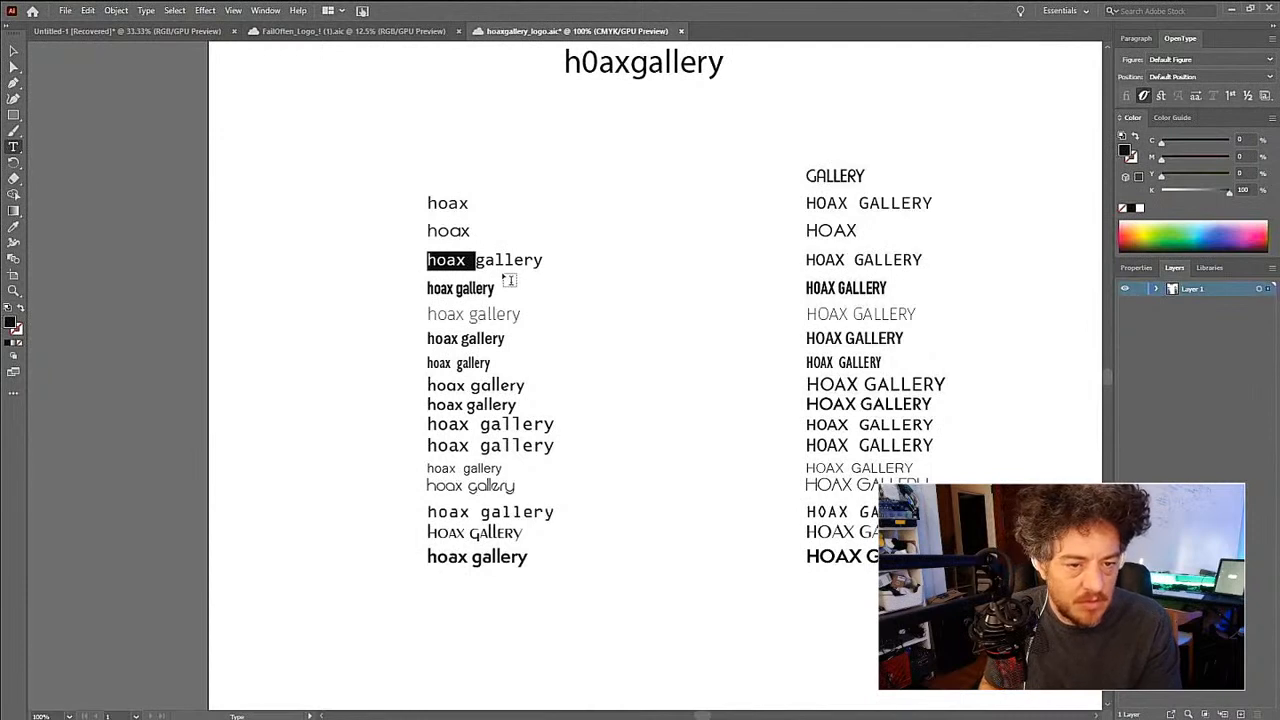
key(BackSpace)
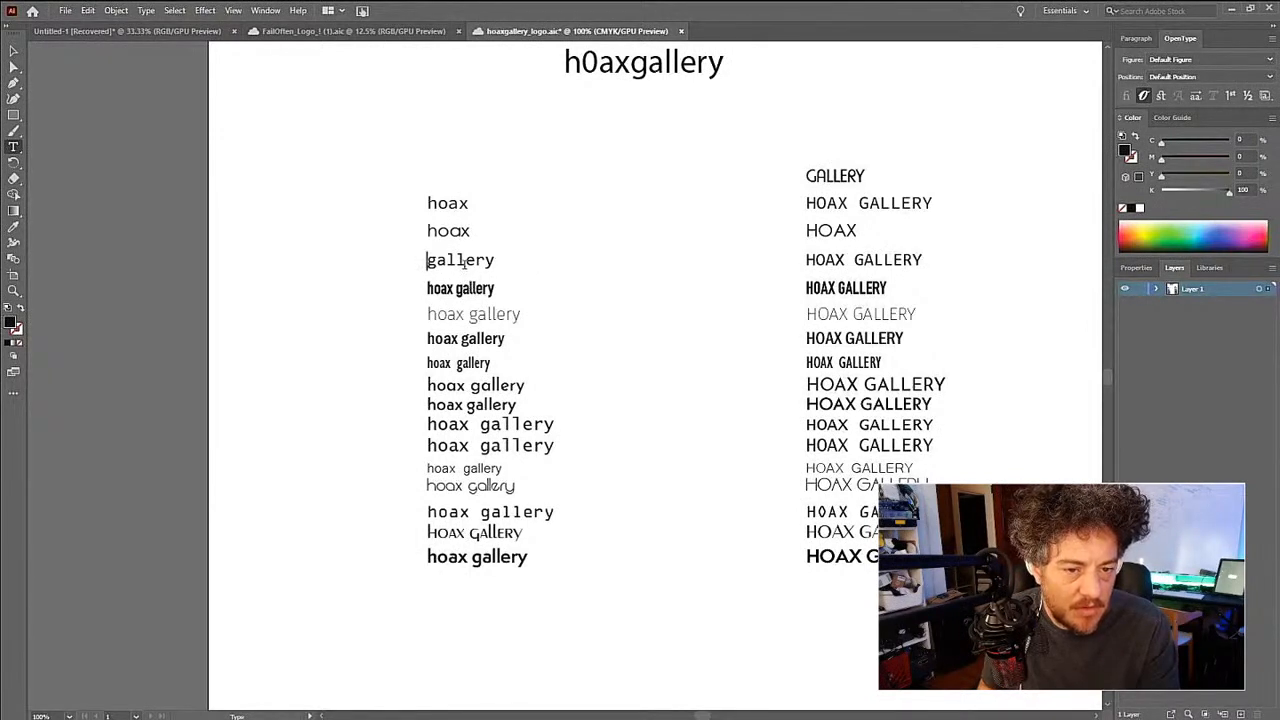
double_click(464, 262)
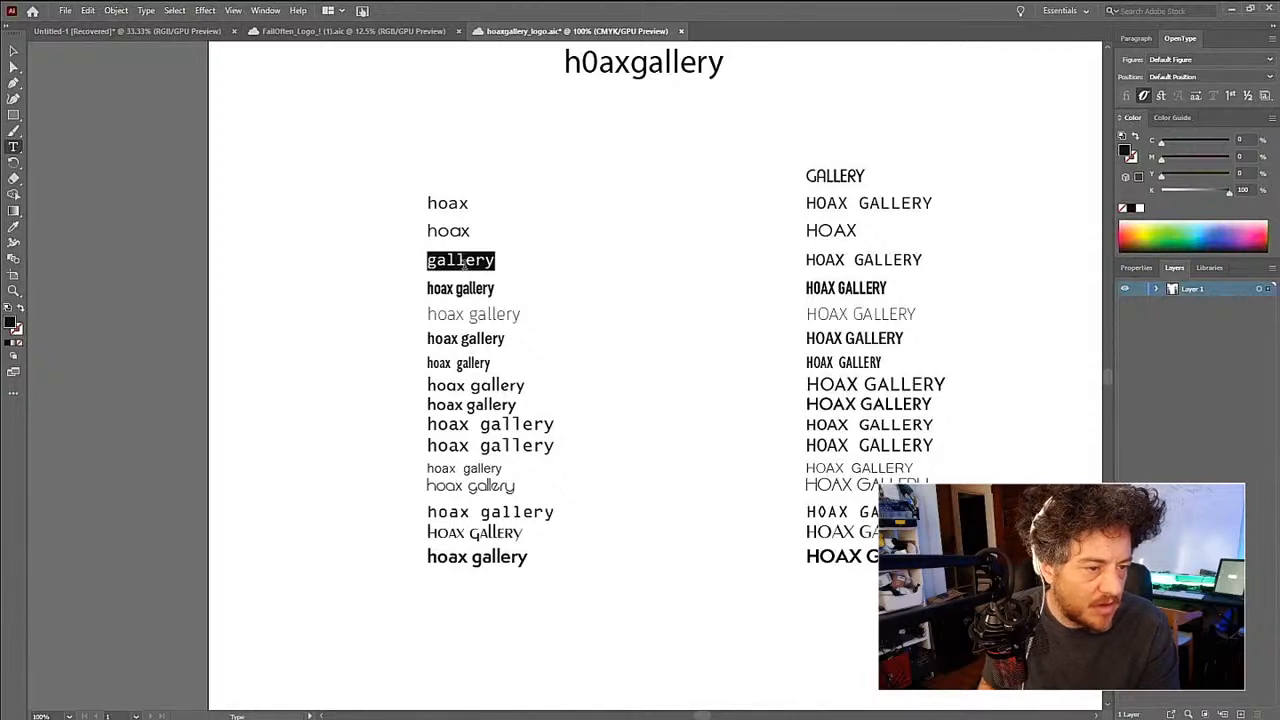
key(BackSpace)
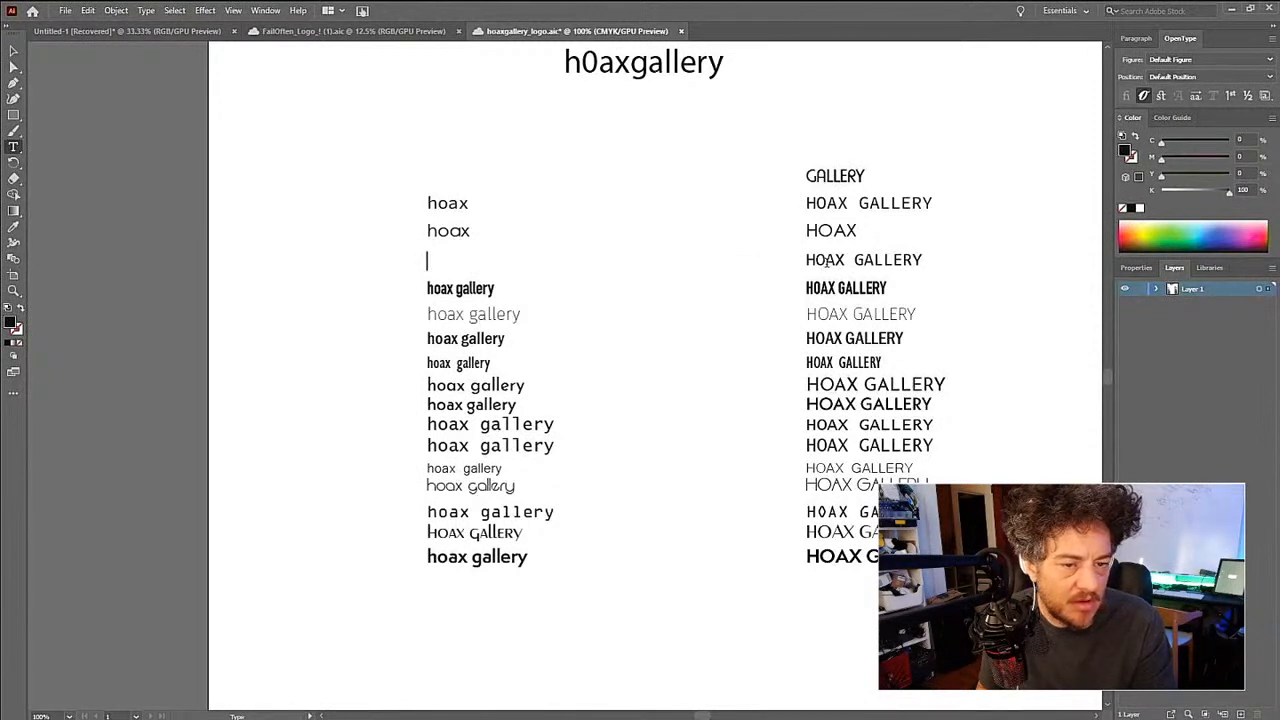
- Erase the words HOAX and GALLERY from the fourth row's uppercase text
double_click(826, 261)
key(BackSpace)
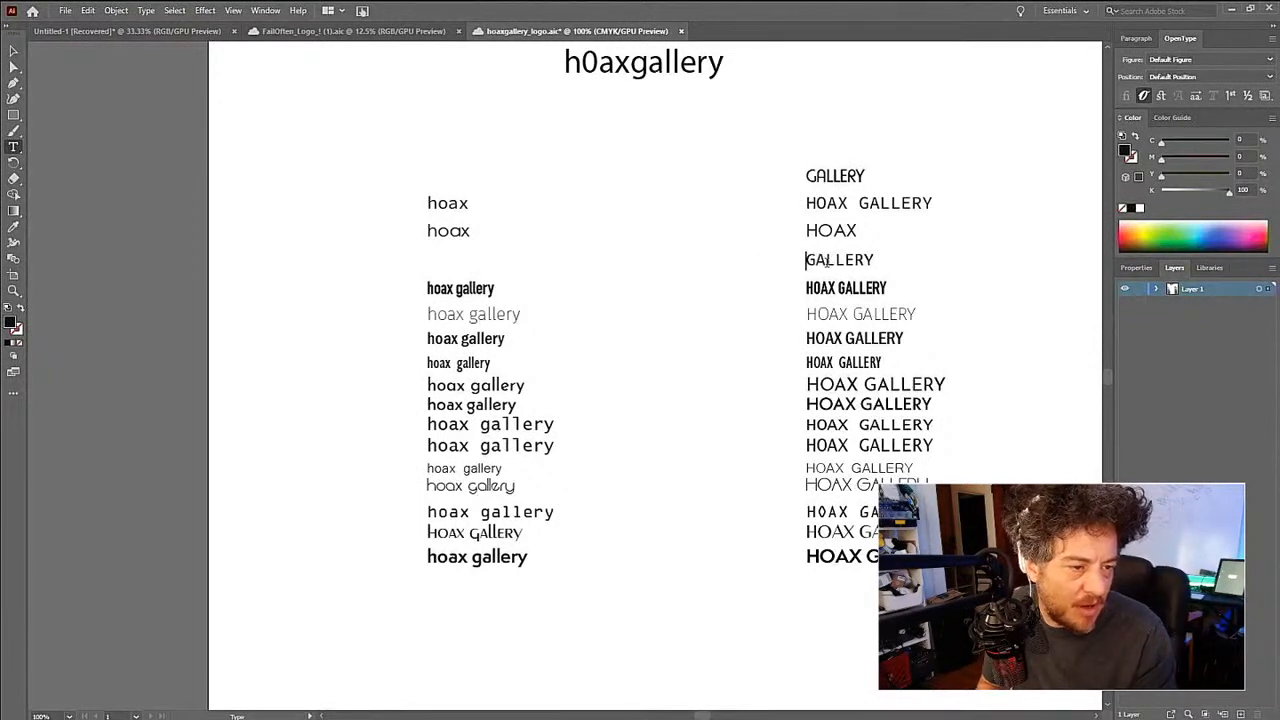
double_click(826, 261)
key(BackSpace)
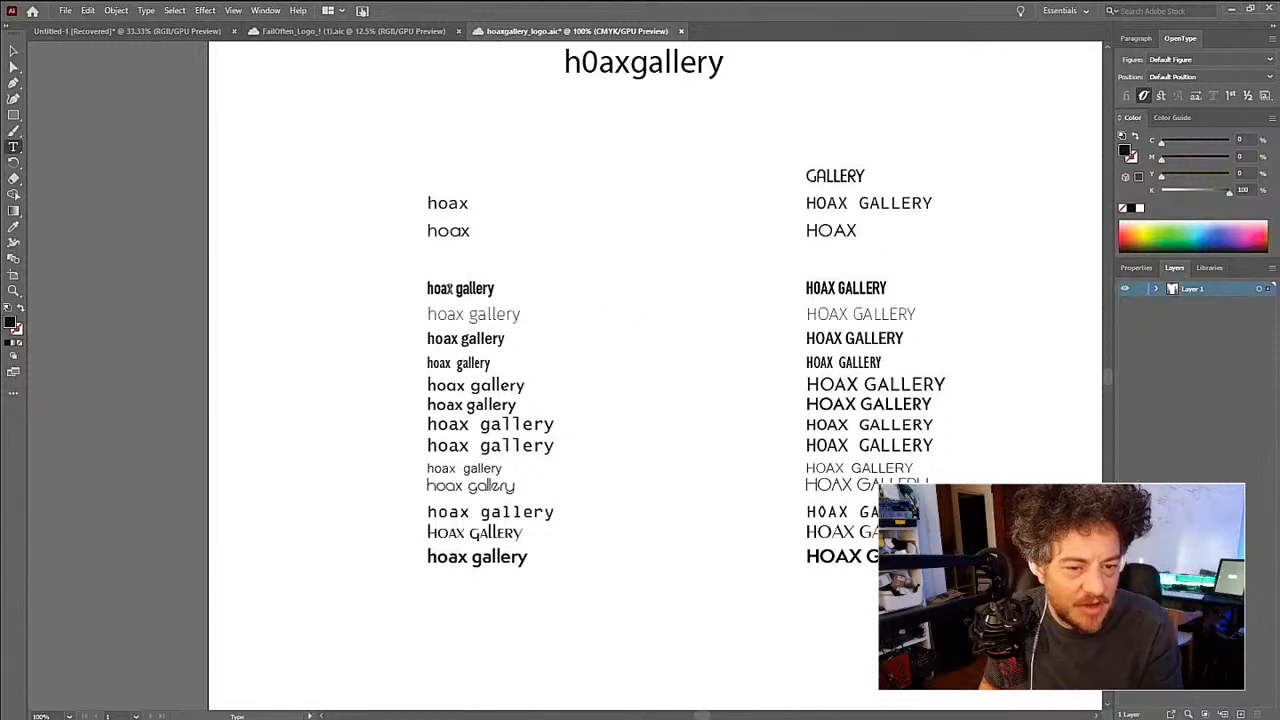
- Erase the whole bold condensed lowercase hoax gallery text in the fifth row
double_click(440, 289)
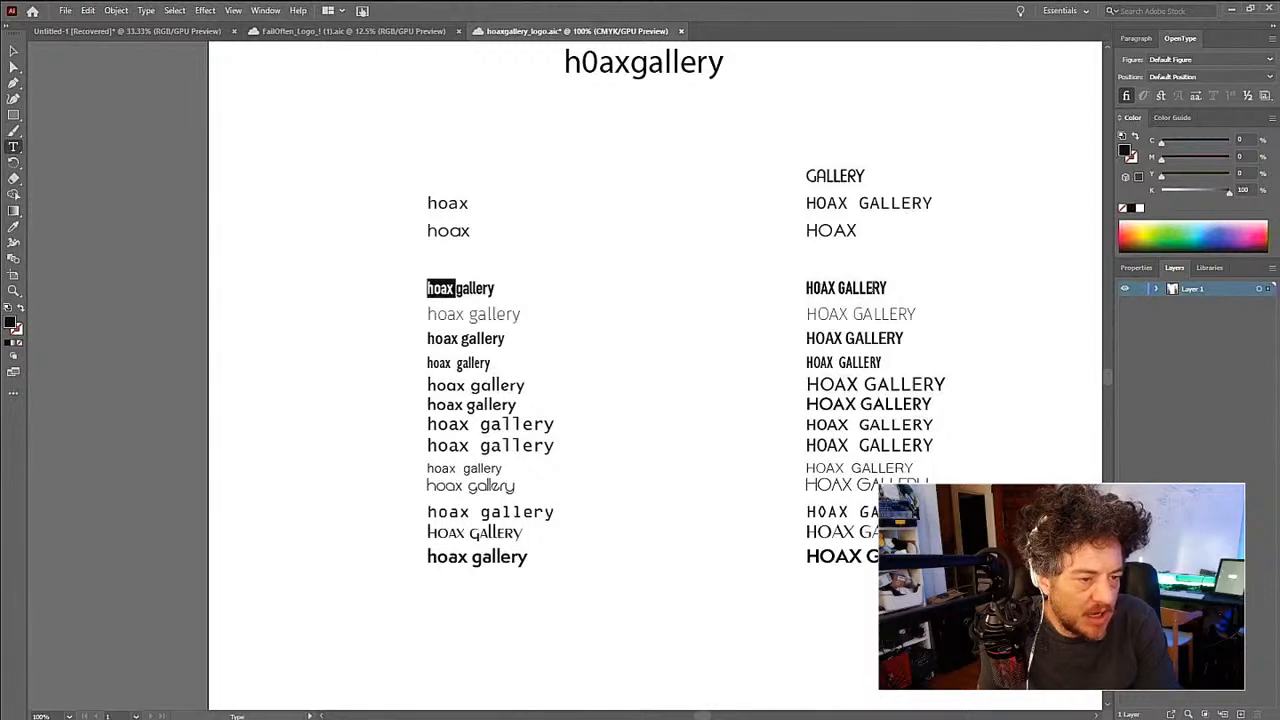
double_click(441, 291)
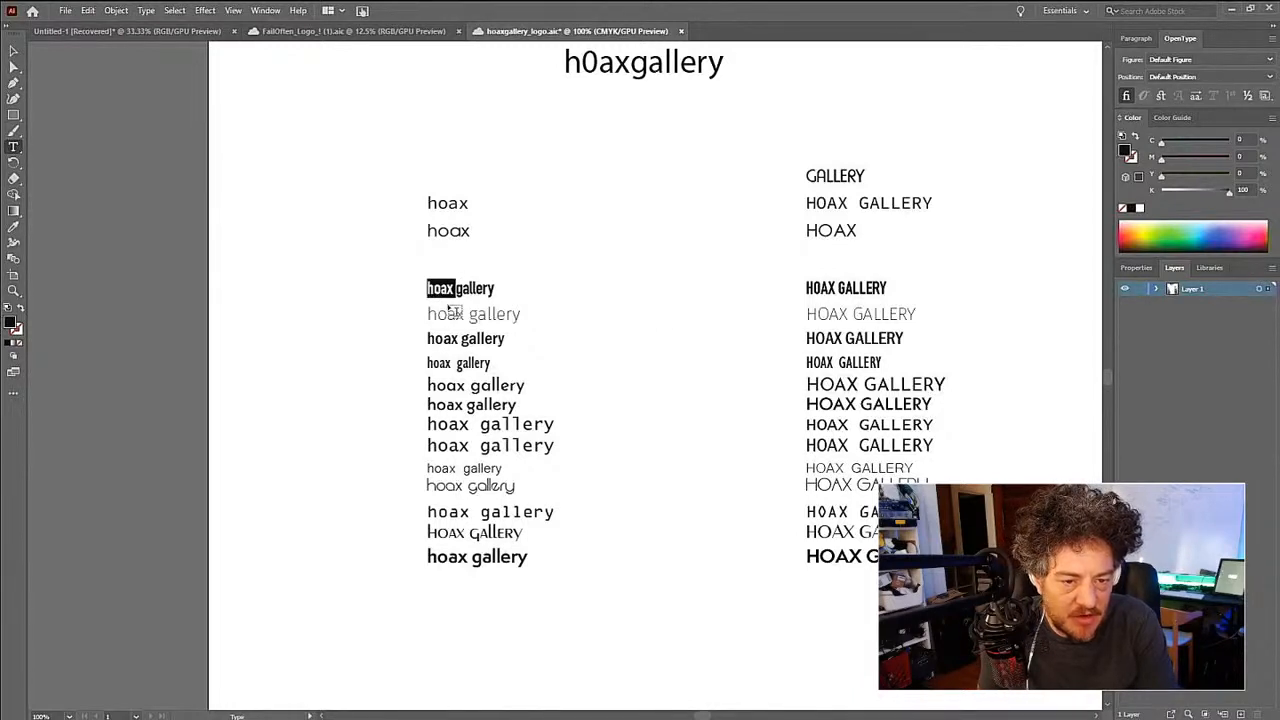
key(BackSpace)
key(shift+End)
key(BackSpace)
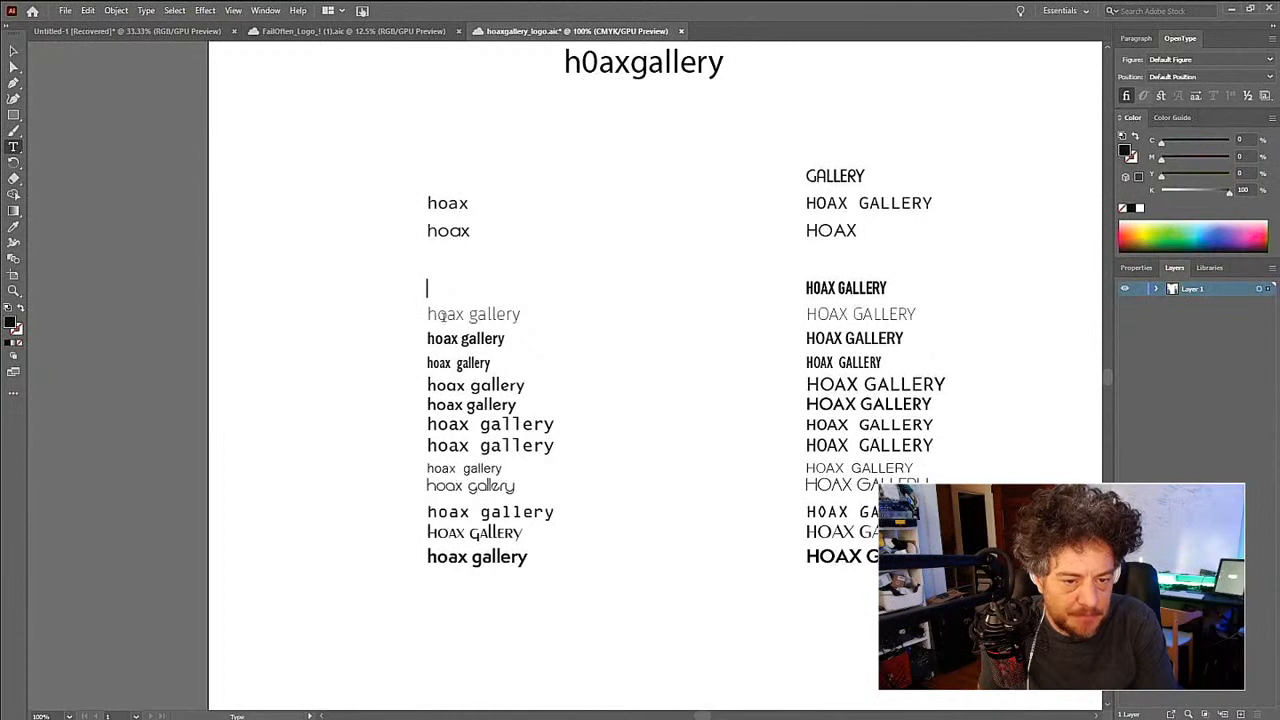
- Erase the bold lowercase hoax gallery text in the seventh row, directly below the thin version
double_click(487, 314)
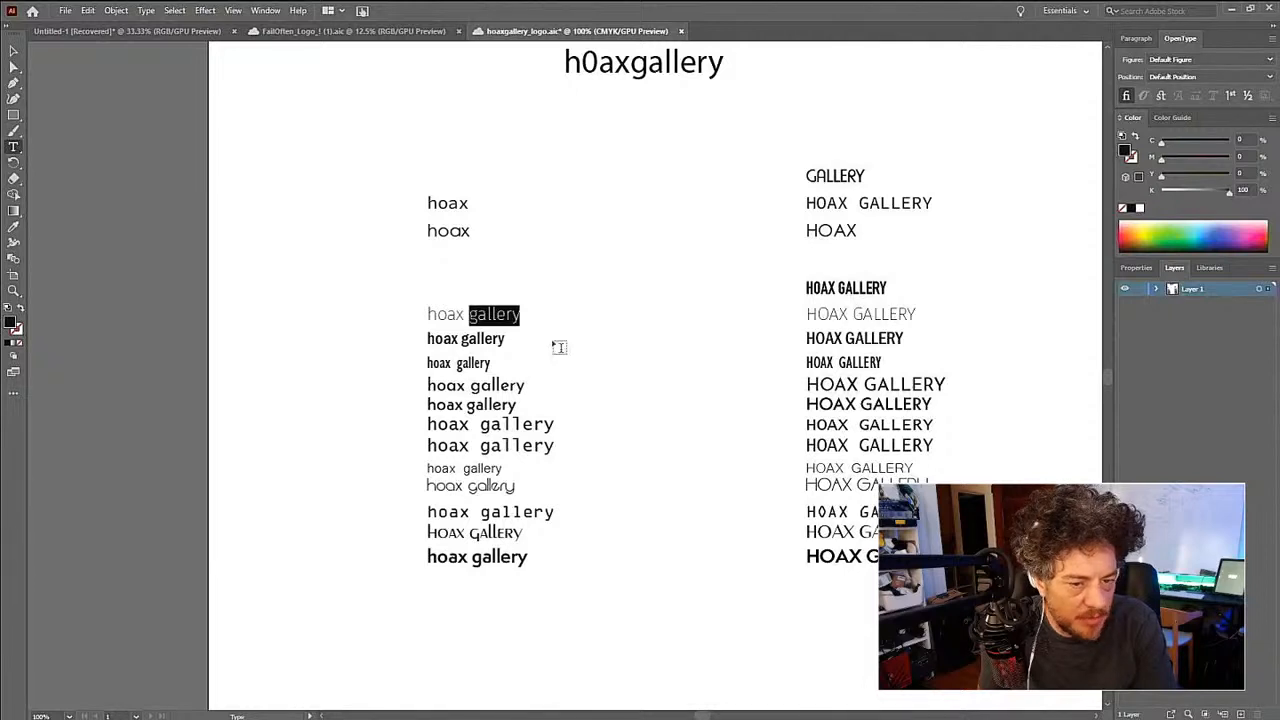
double_click(490, 340)
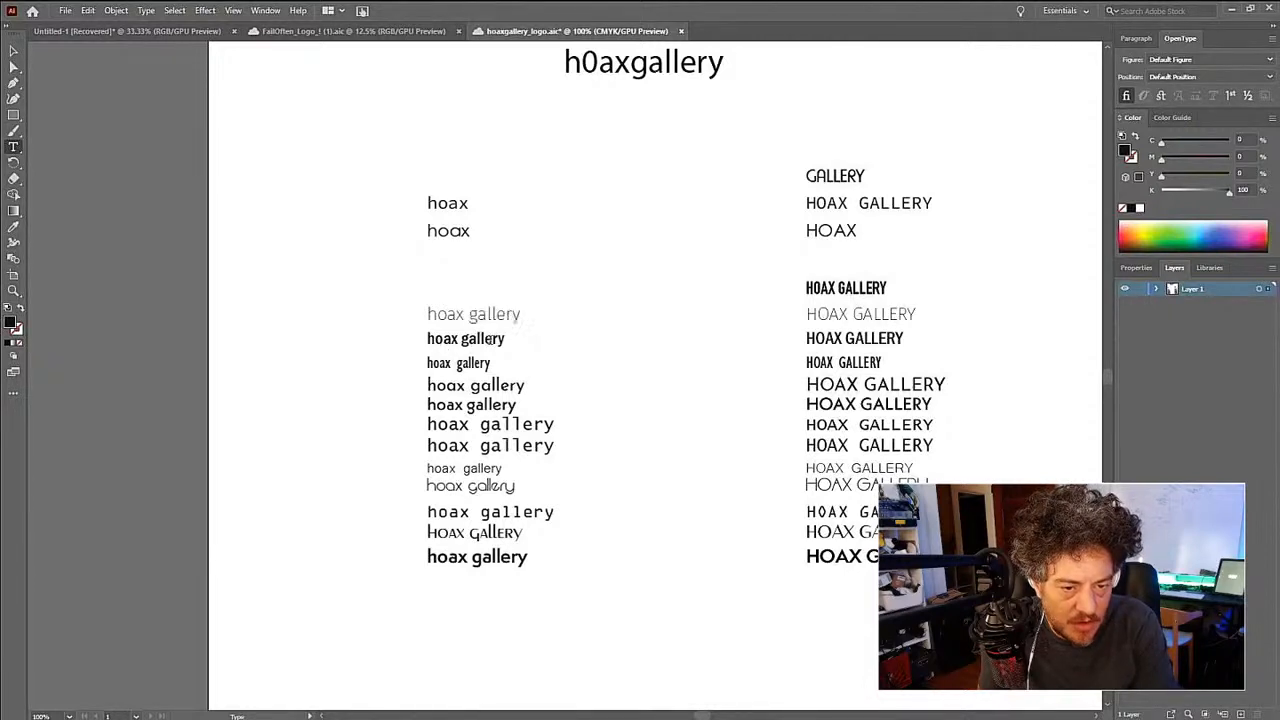
key(BackSpace)
key(BackSpace)
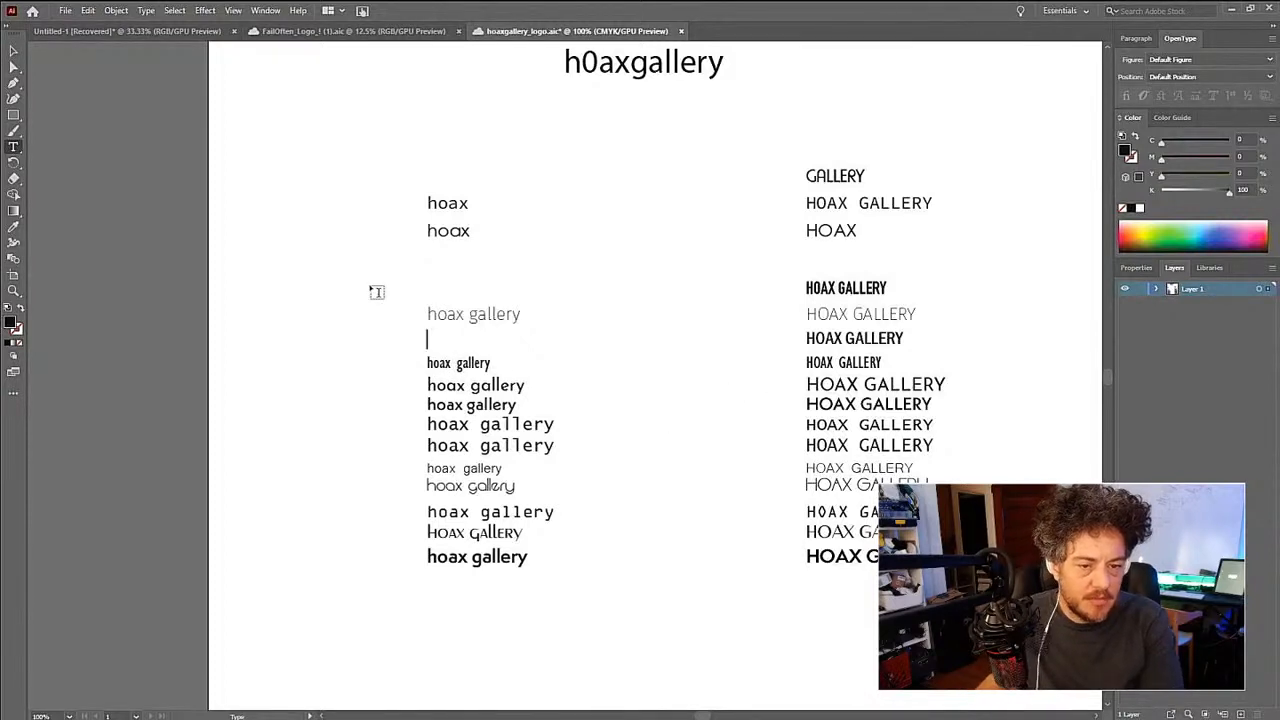
key(F1)
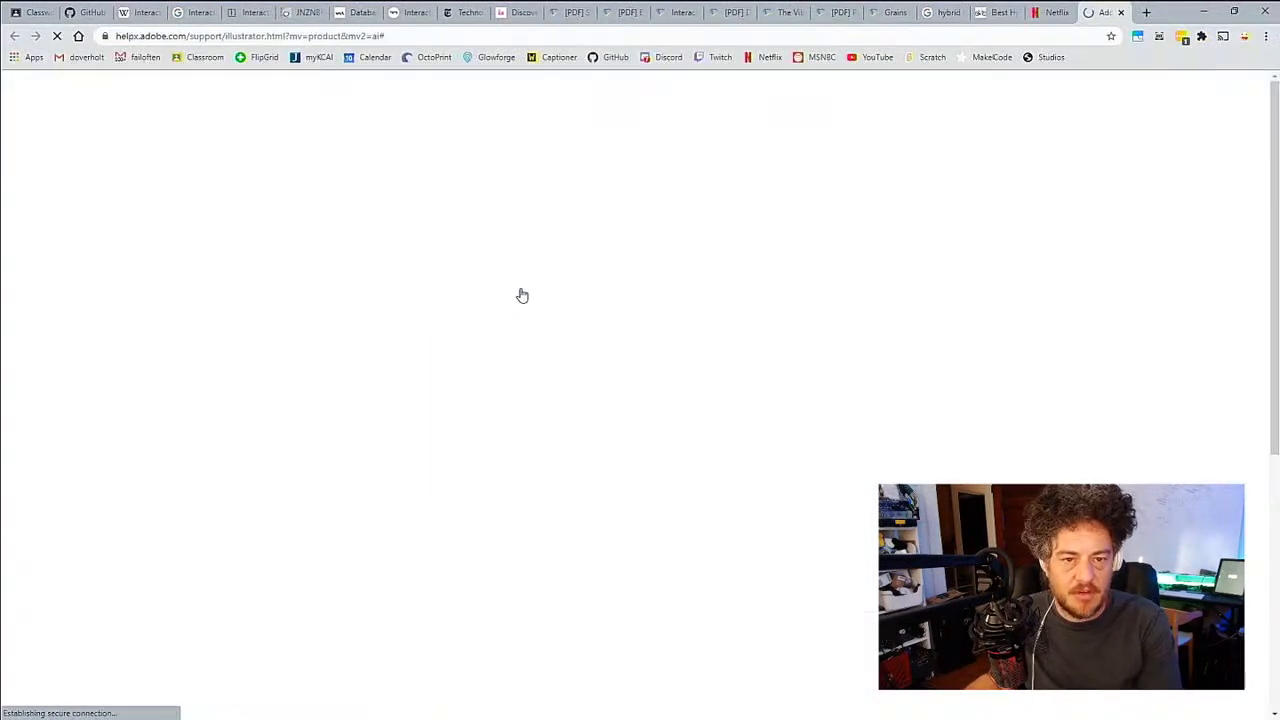
key(alt+Tab)
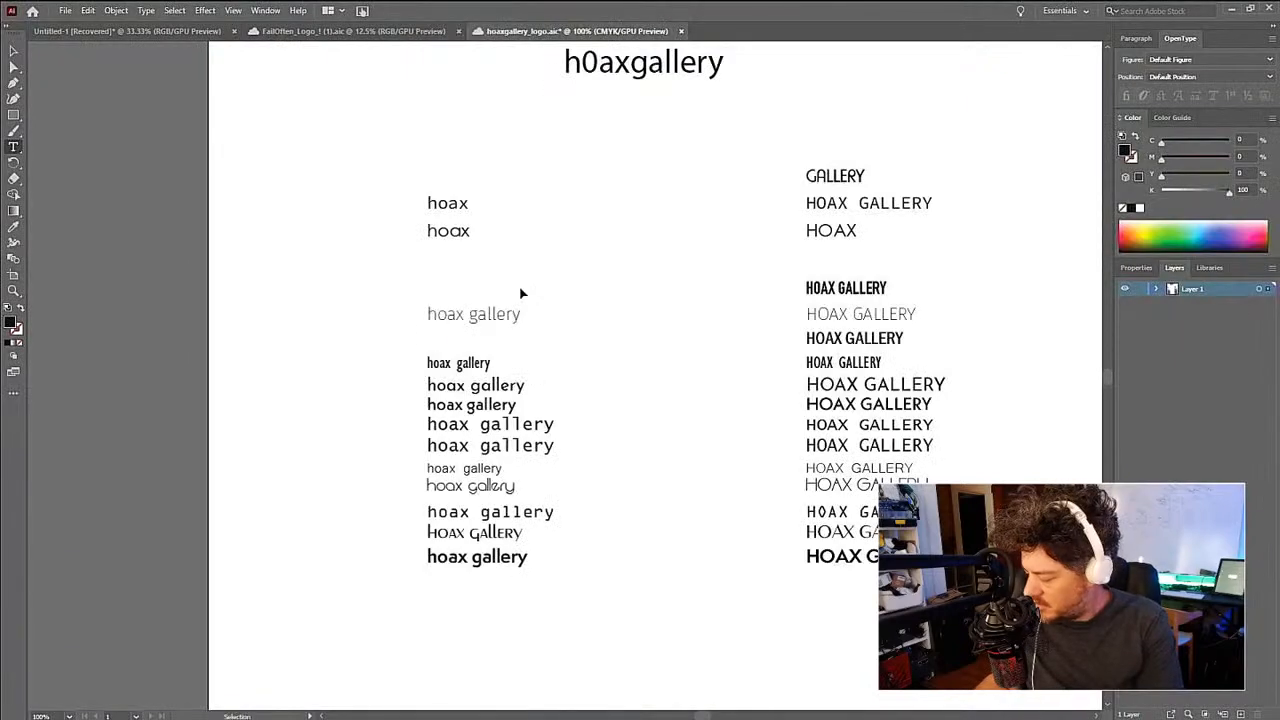
- Delete the emptied text object in the seventh row of the lowercase column
key(Escape)
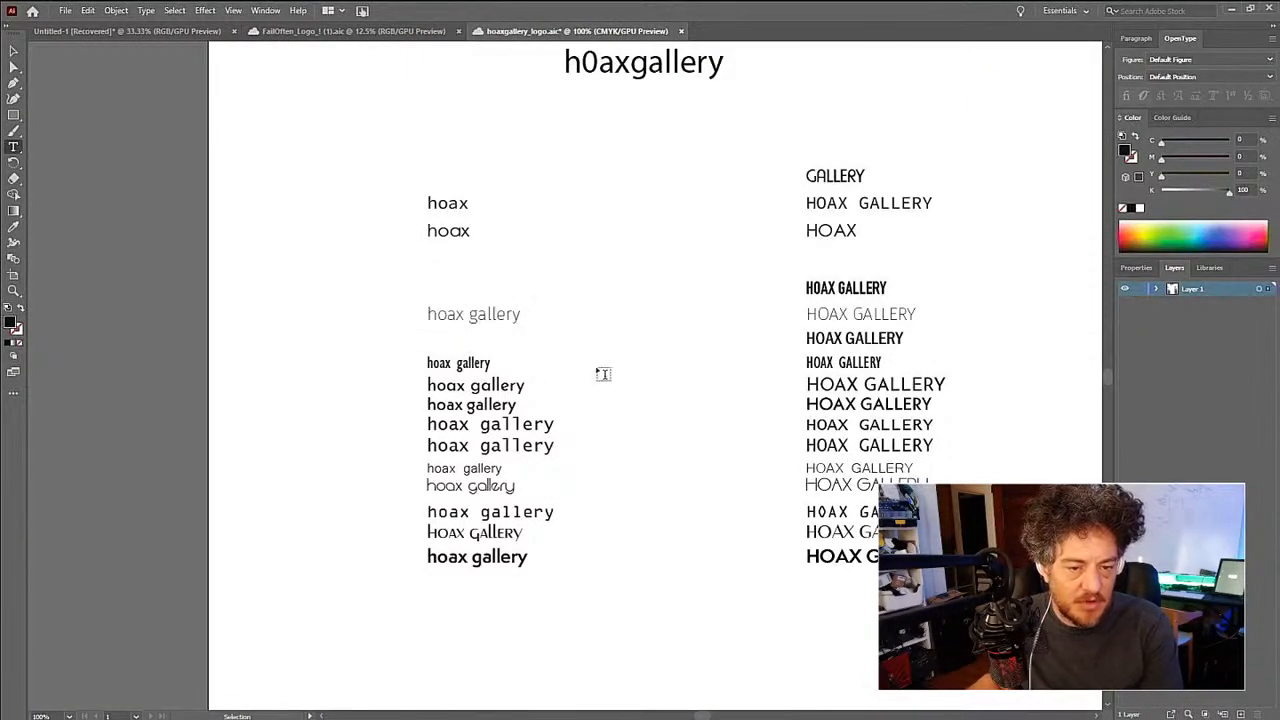
key(v)
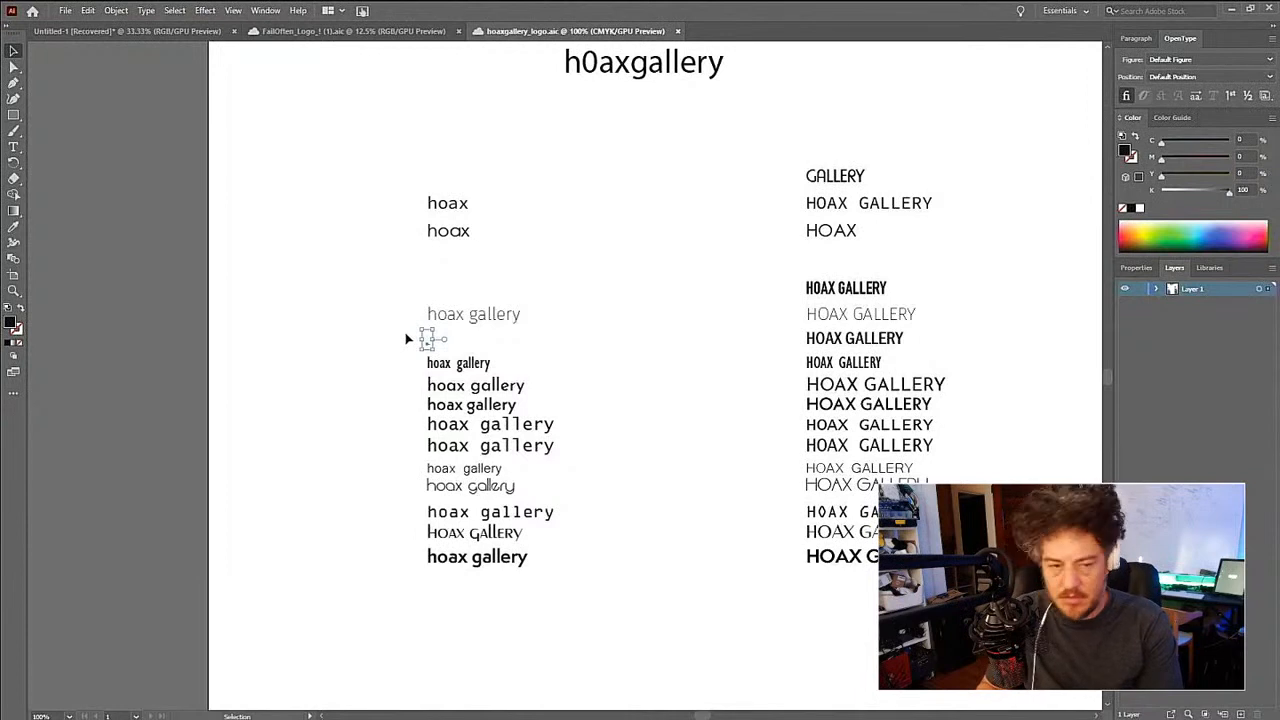
key(Delete)
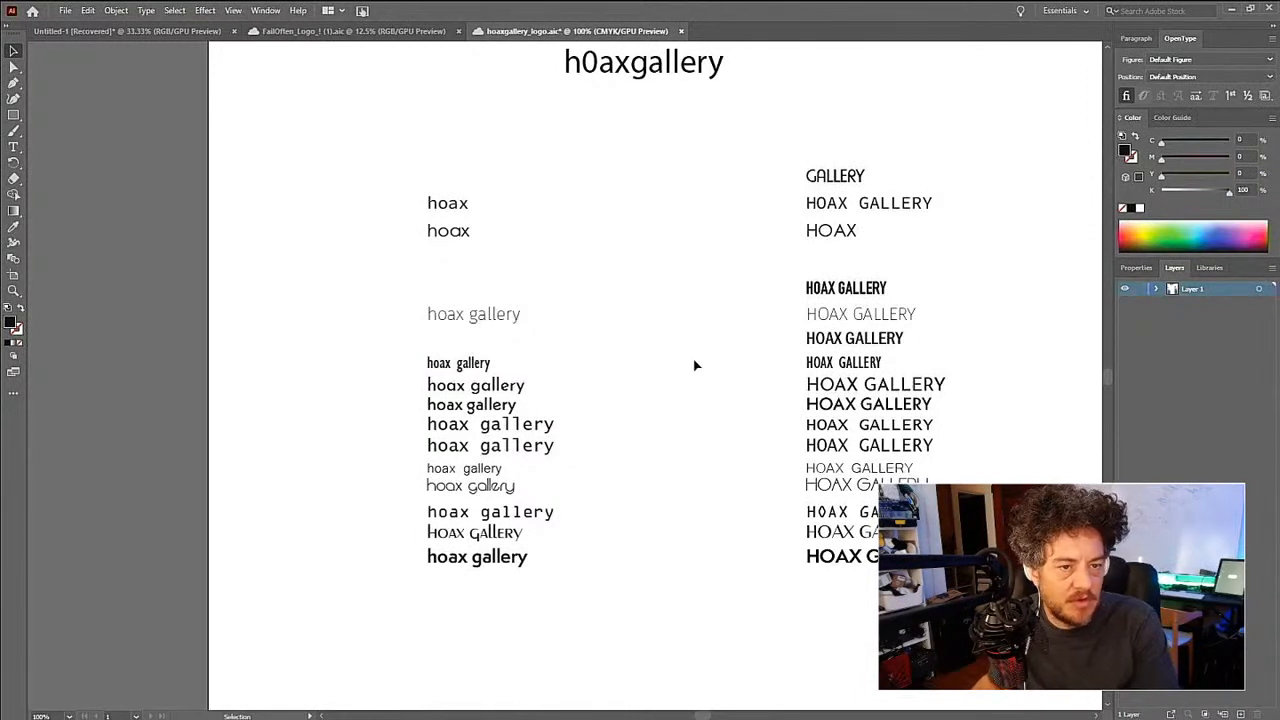
- Switch to the browser, close the Adobe Illustrator Learn & Support page and return to the logo document in Illustrator
key(alt+Tab)
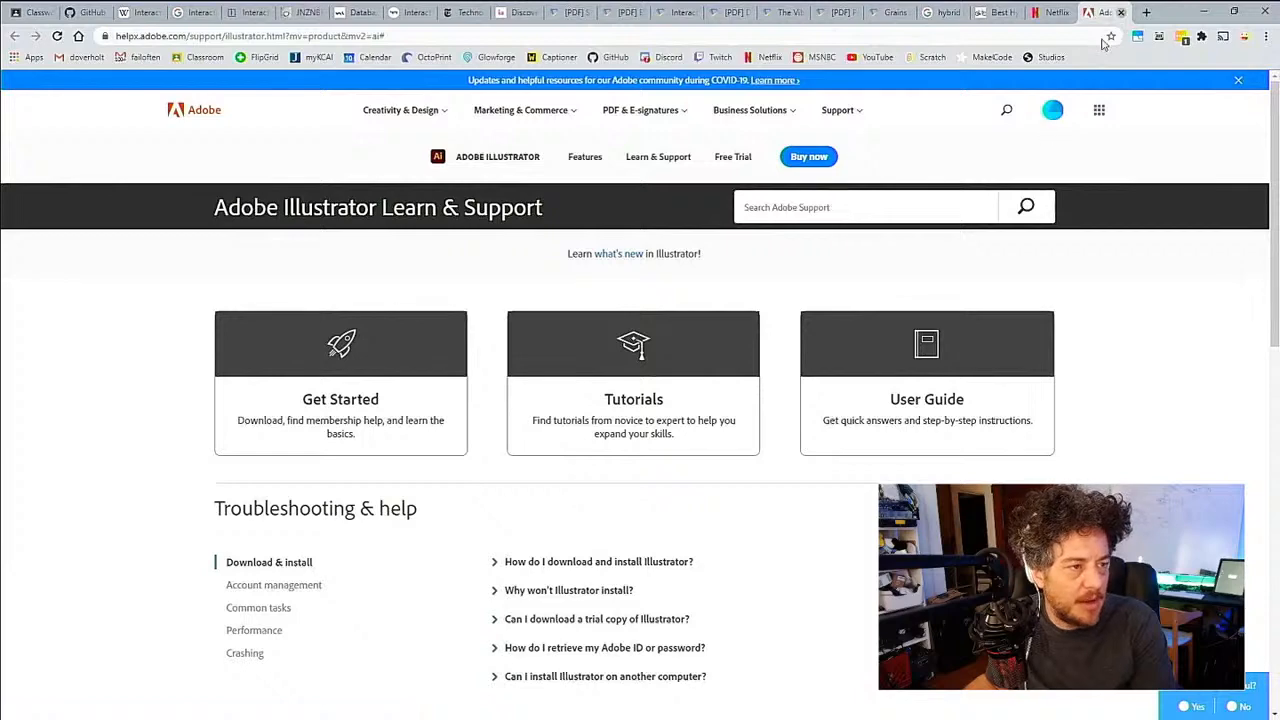
key(alt+Tab)
key(alt+Tab)
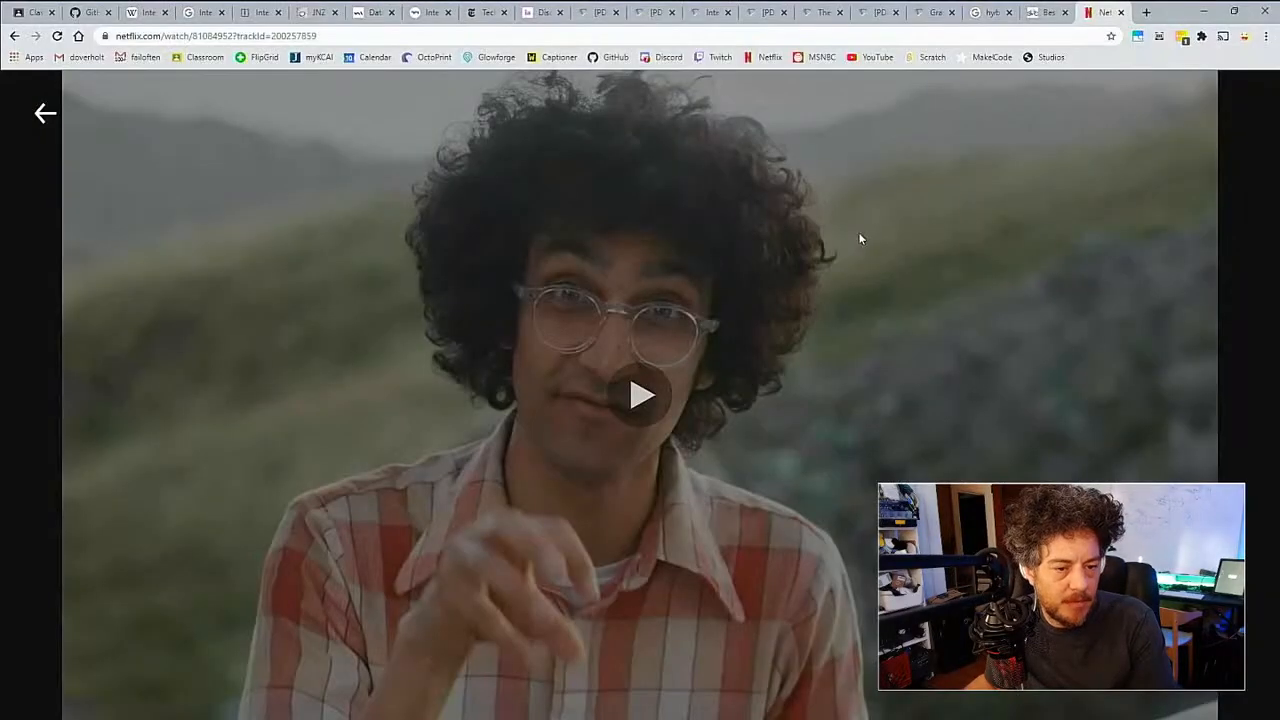
key(alt+Tab)
key(alt+Tab)
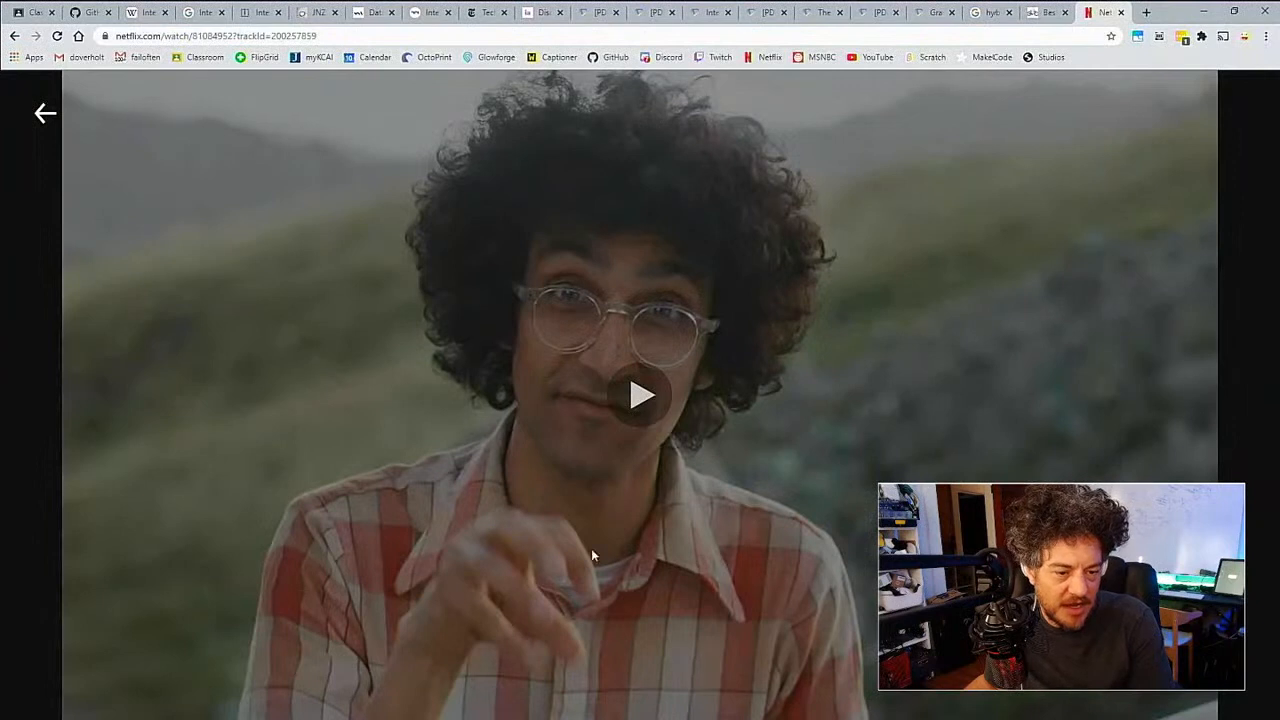
key(alt+Tab)
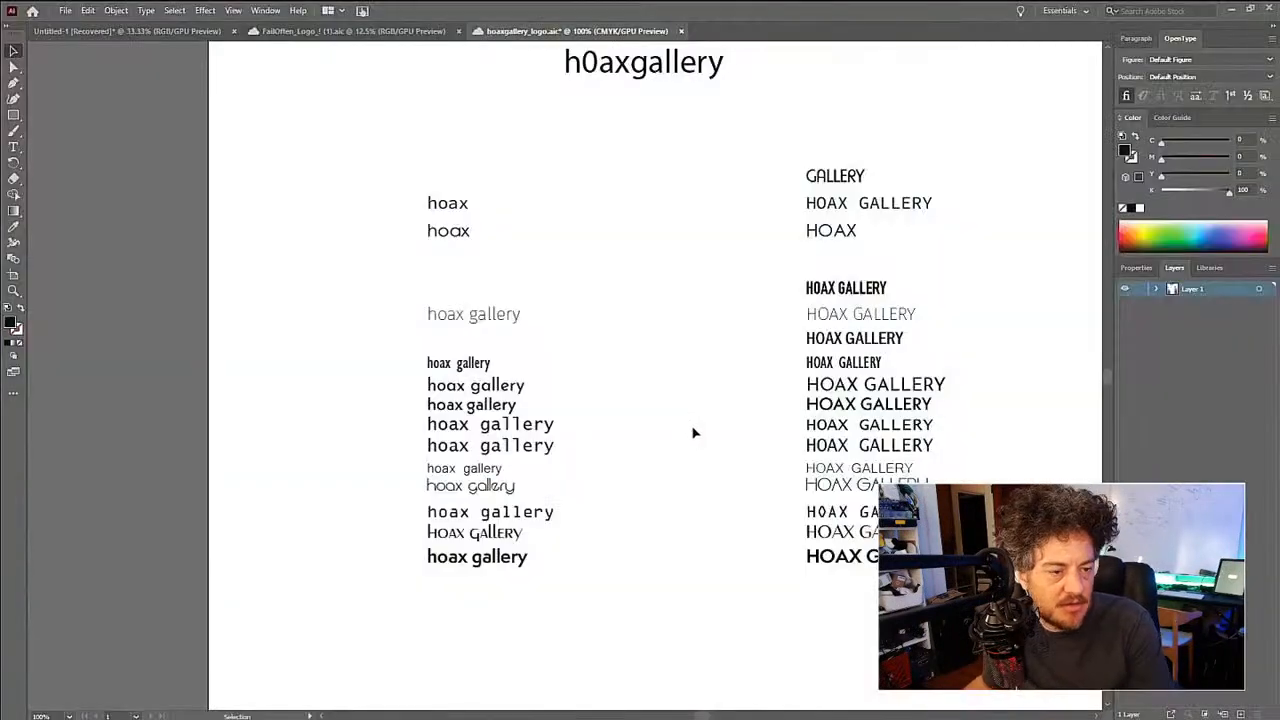
- Erase the words hoax and gallery from the small condensed lowercase text in the eighth row
right_click(457, 369)
click(306, 360)
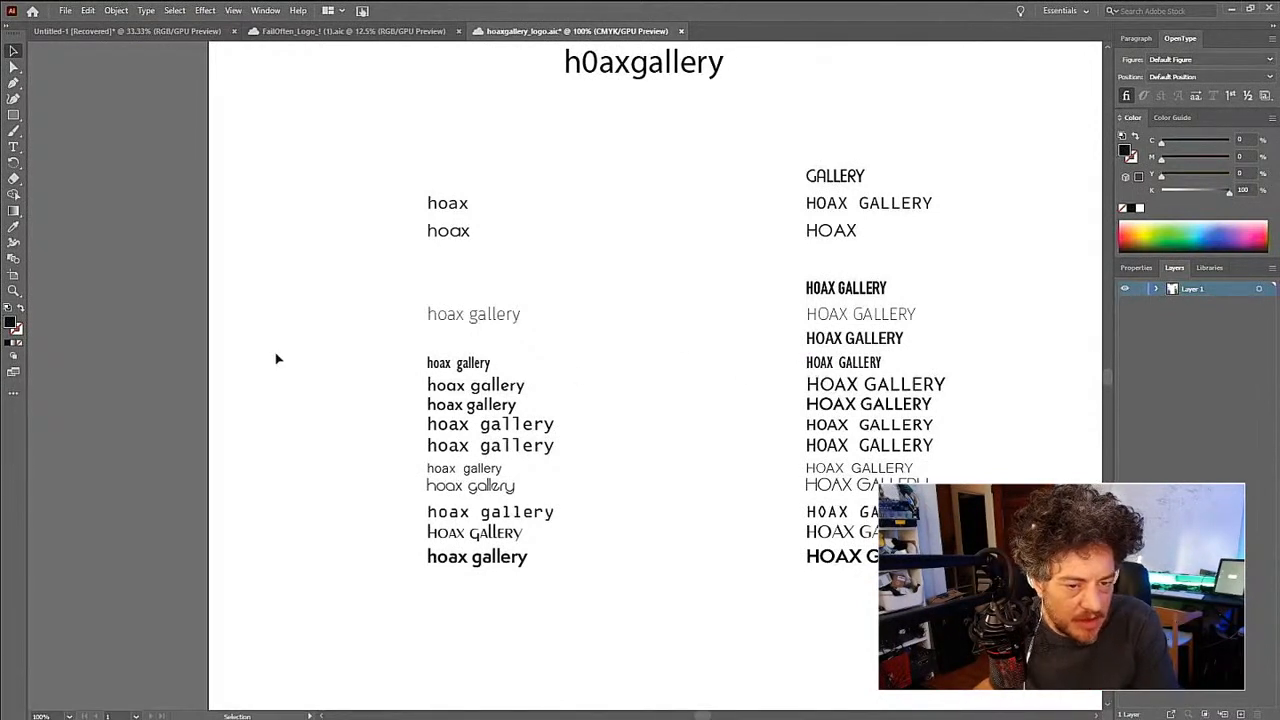
key(t)
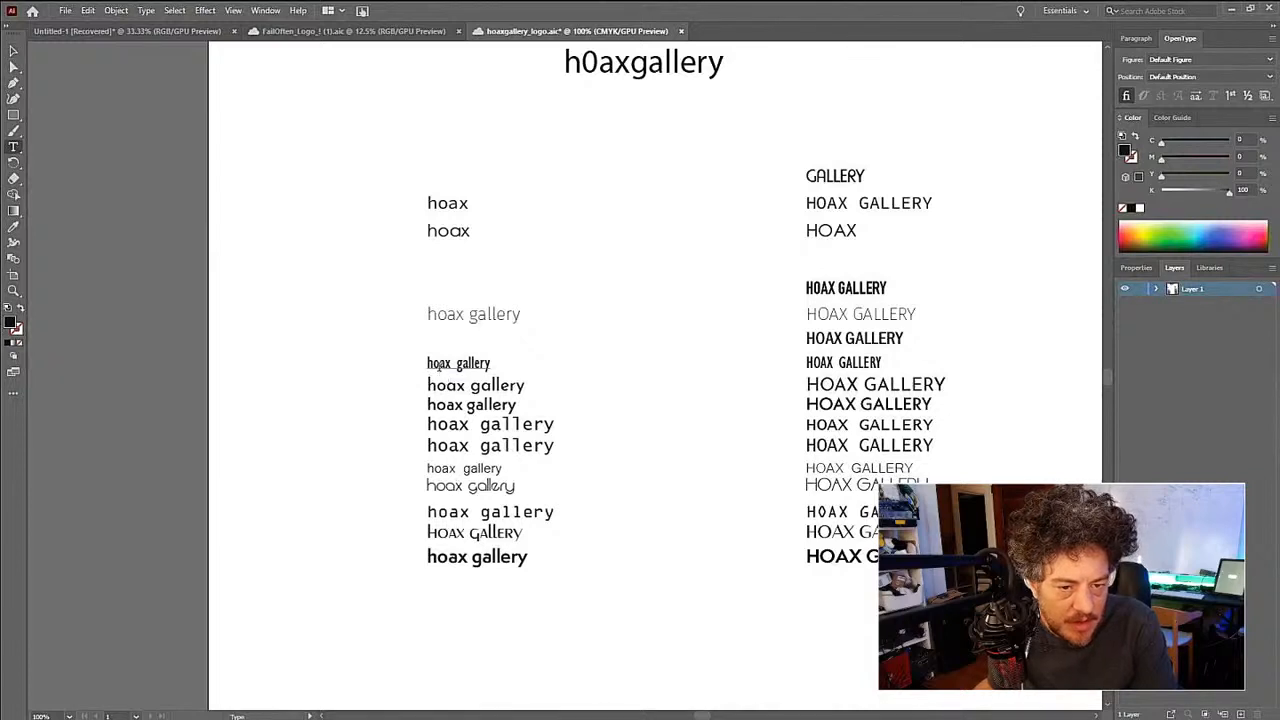
drag(457, 364, 429, 365)
key(BackSpace)
double_click(450, 364)
key(BackSpace)
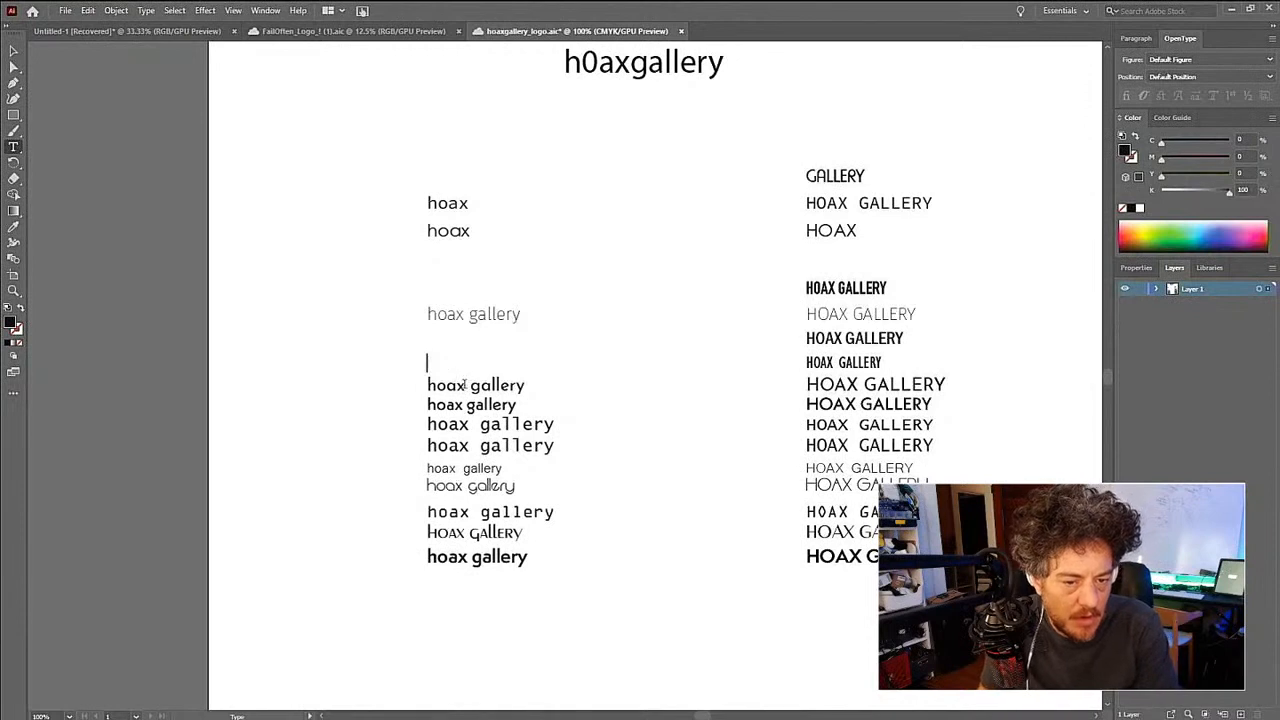
- Reduce the ninth row's lowercase text to hoax and its uppercase text to GALLERY
double_click(500, 386)
key(BackSpace)
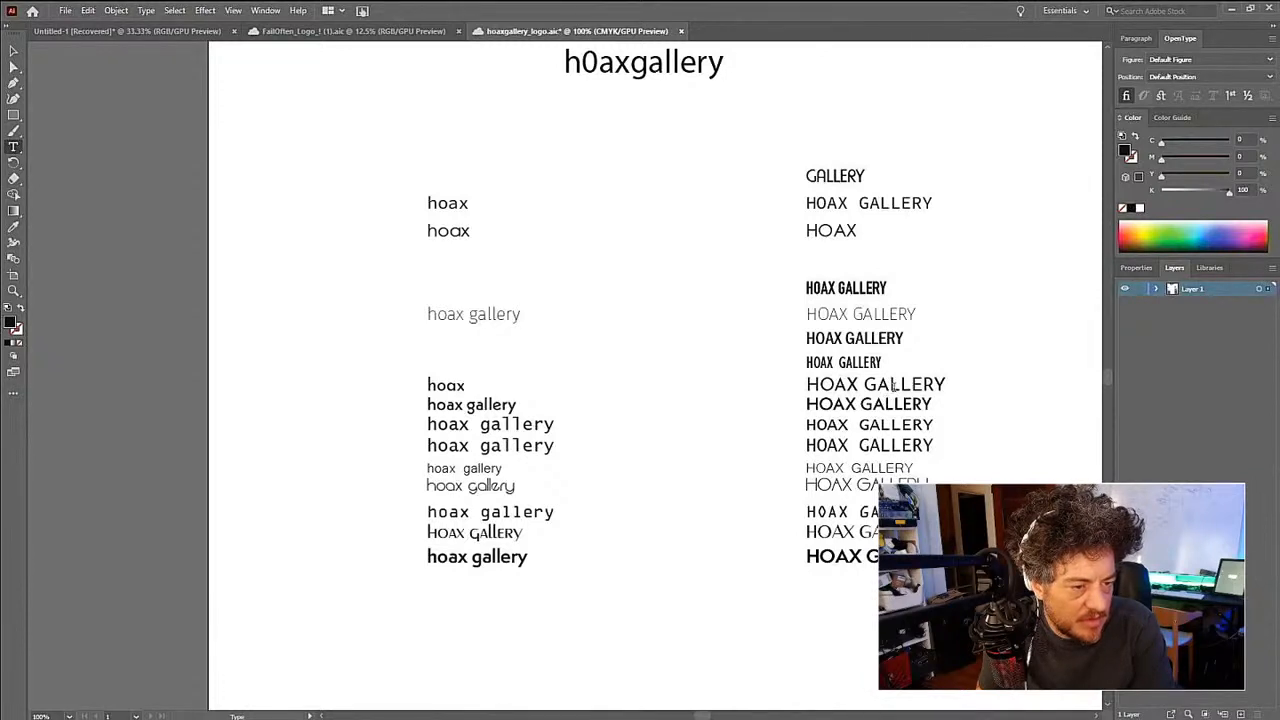
double_click(844, 386)
key(BackSpace)
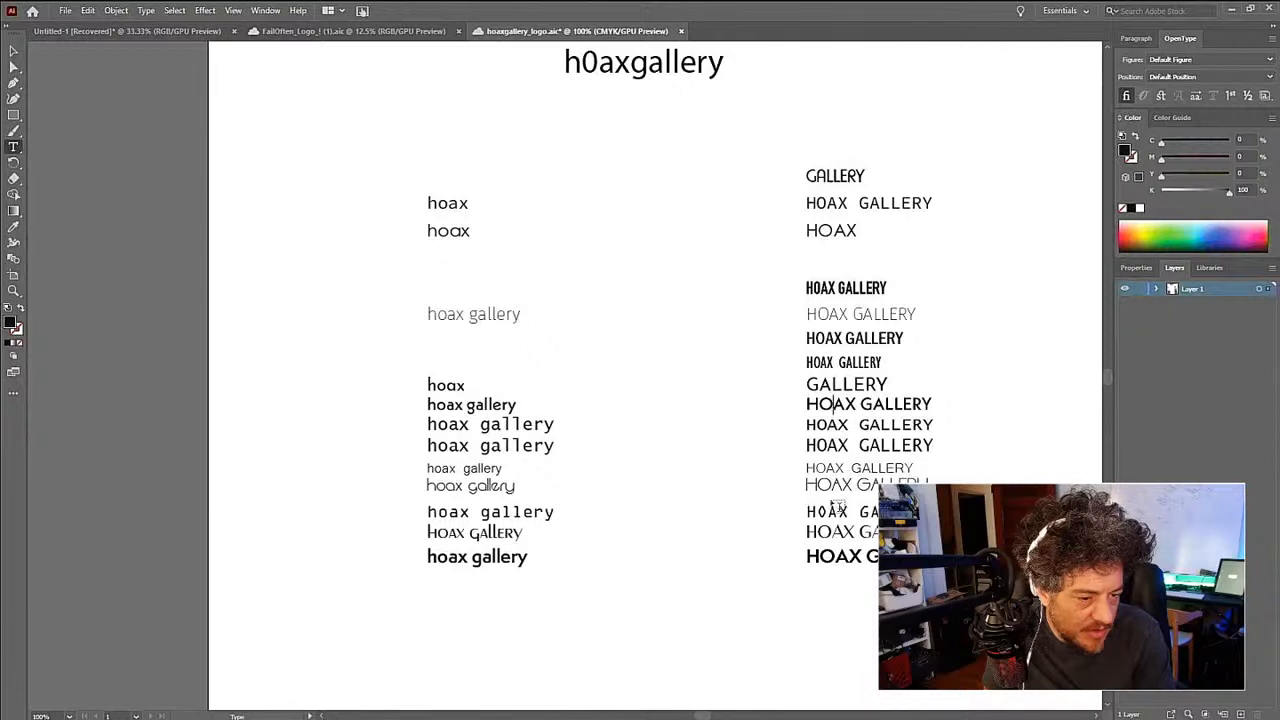
- Remove the word HOAX from the last three uppercase texts, leaving only GALLERY in each
click(826, 512)
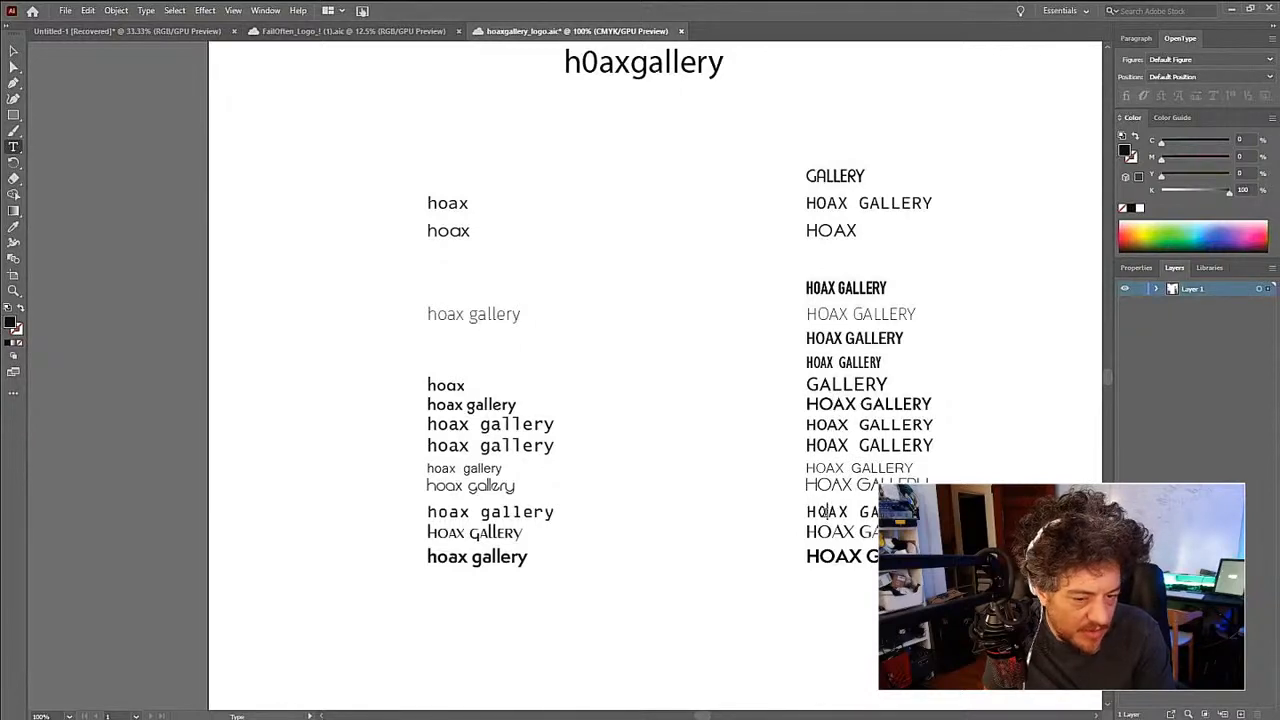
double_click(824, 512)
key(BackSpace)
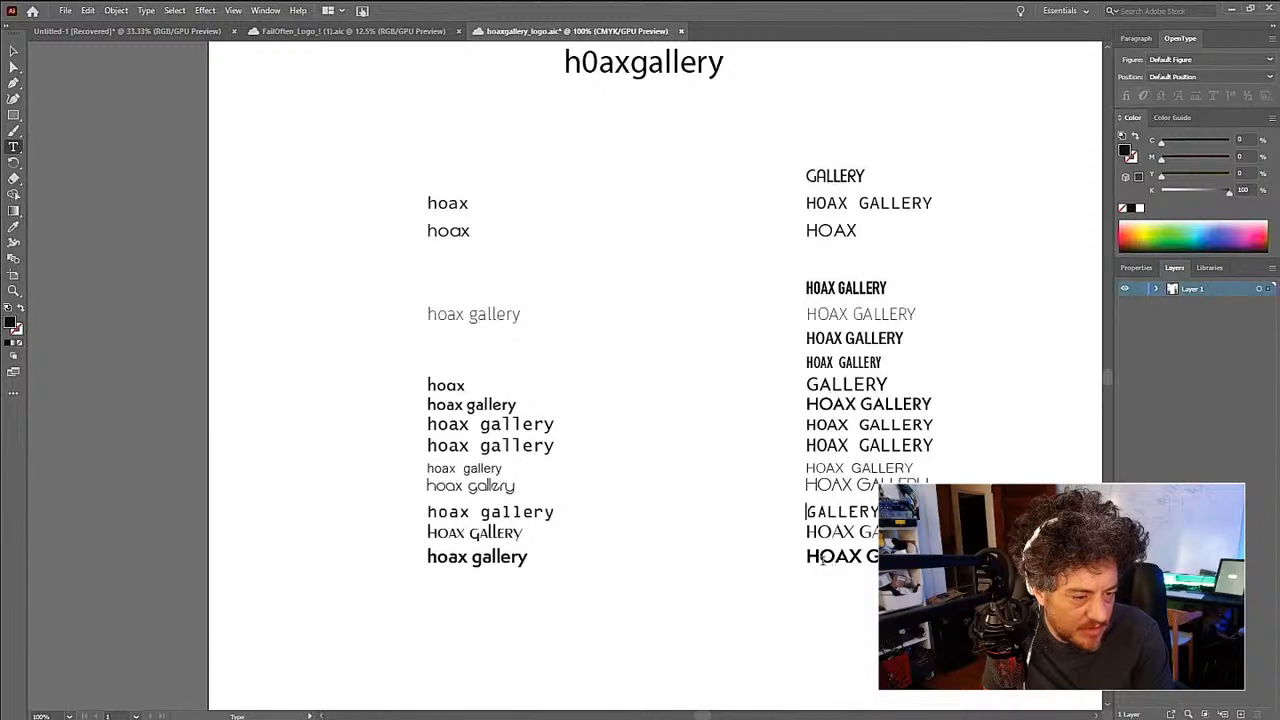
double_click(822, 558)
key(BackSpace)
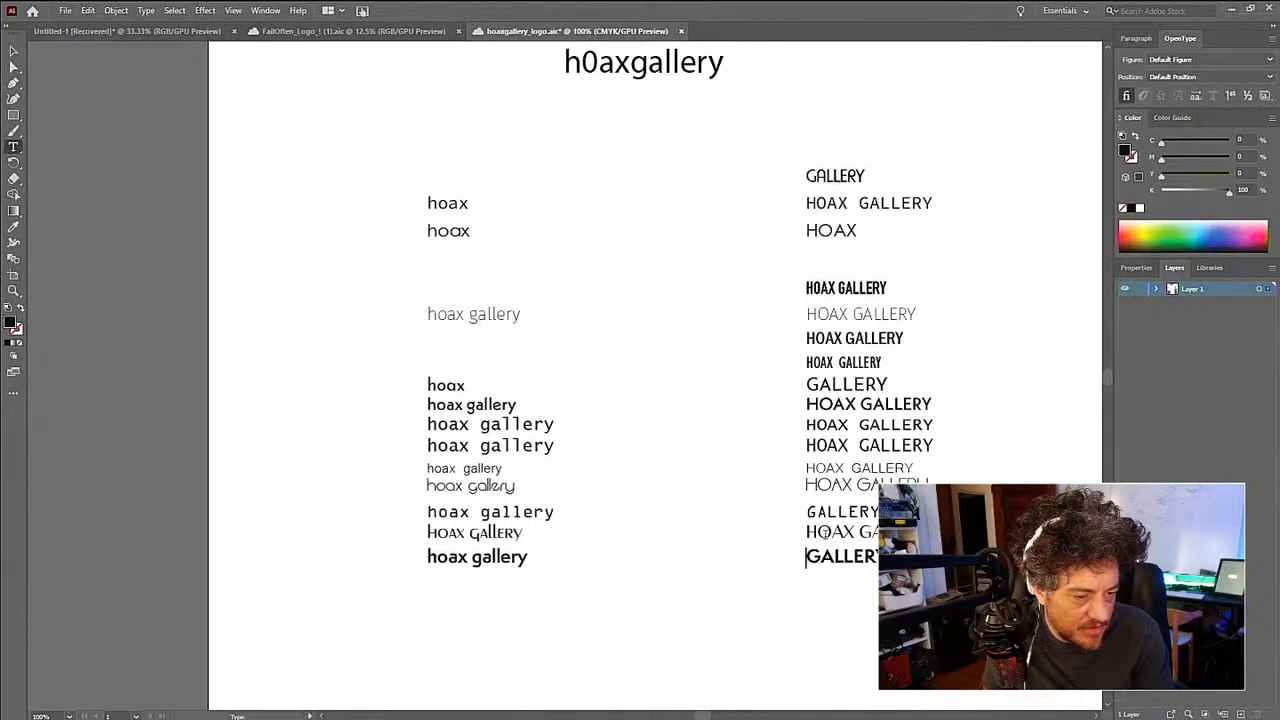
double_click(822, 532)
key(BackSpace)
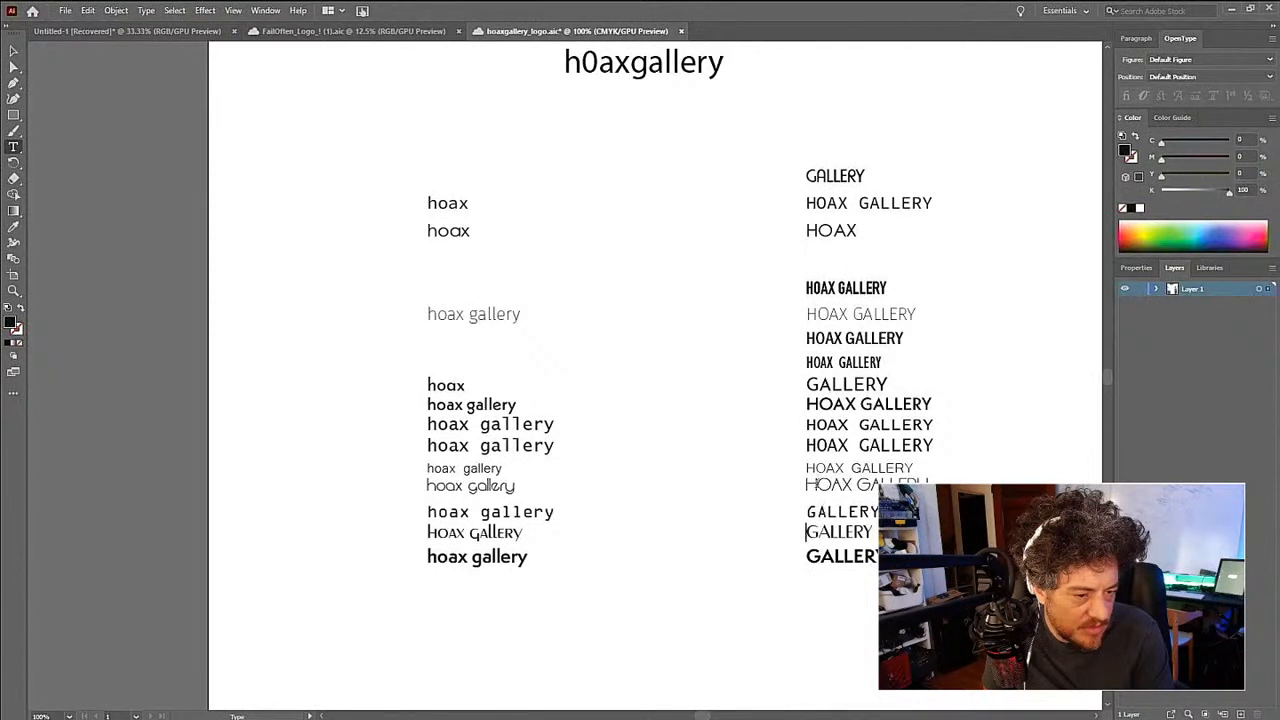
- Try removing HOAX from the thin uppercase text in the fourteenth row, undo the removal and deselect the text
double_click(815, 484)
key(BackSpace)
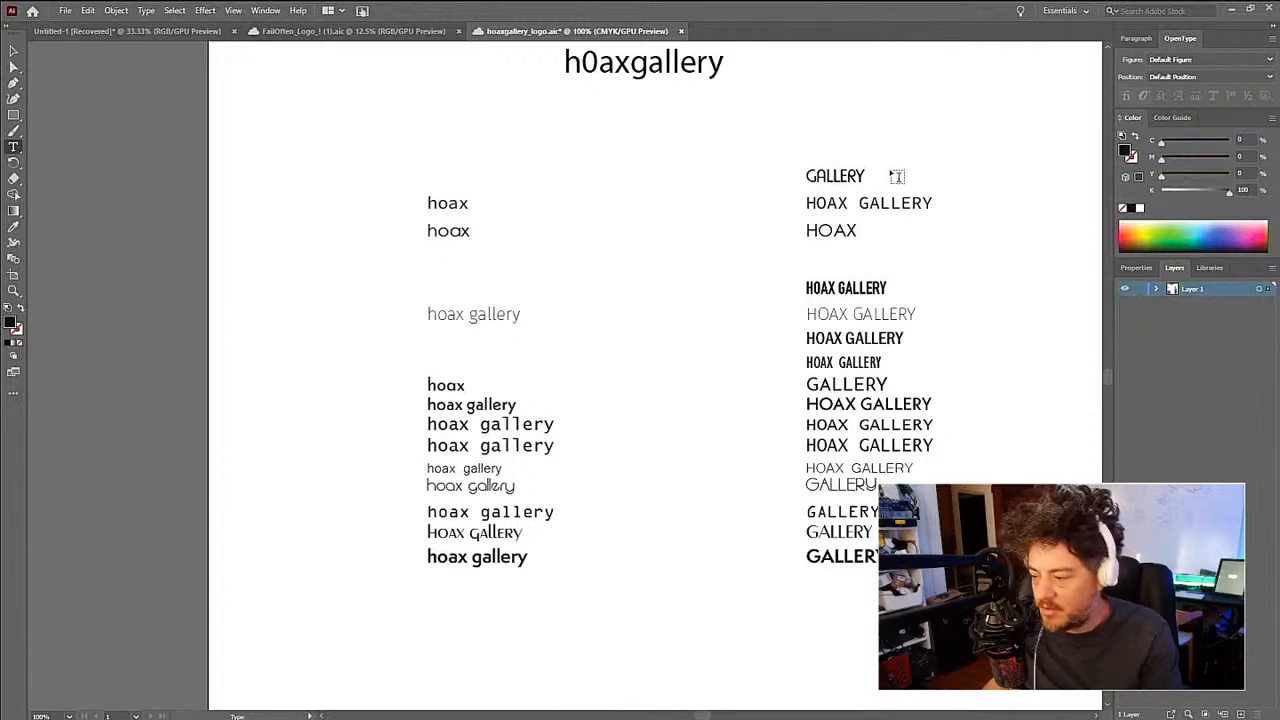
key(ctrl+z)
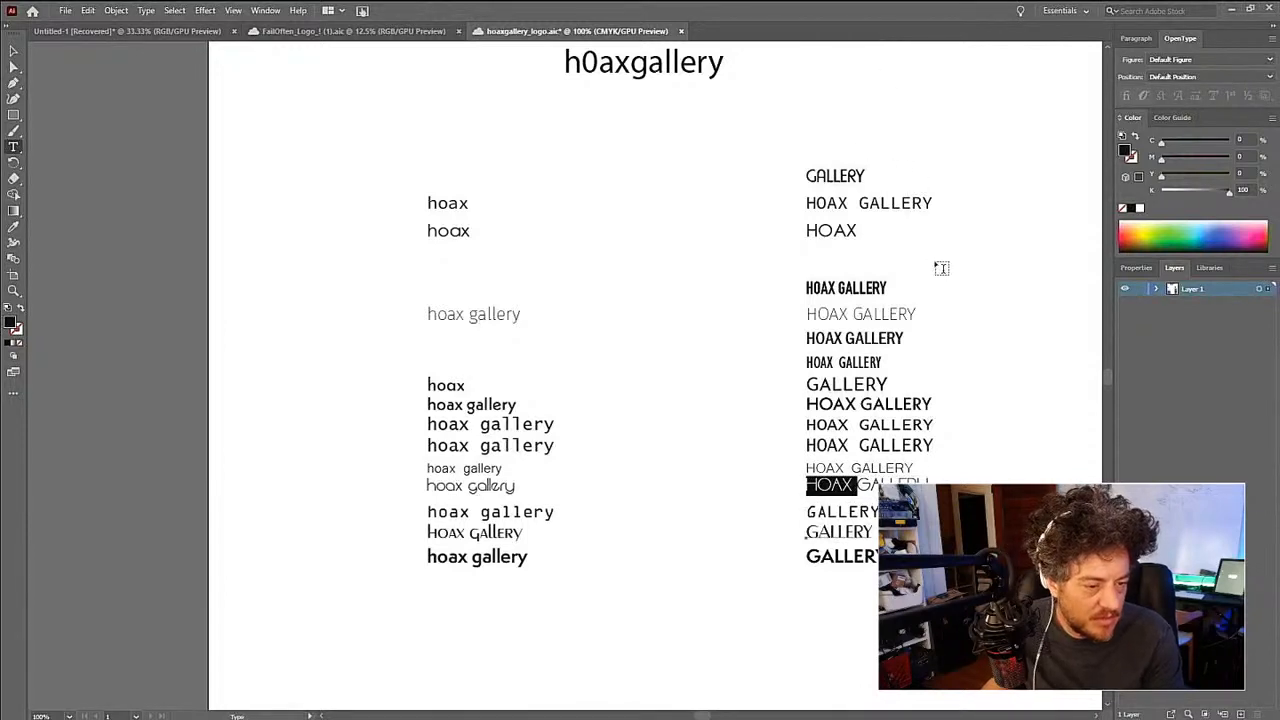
key(Escape)
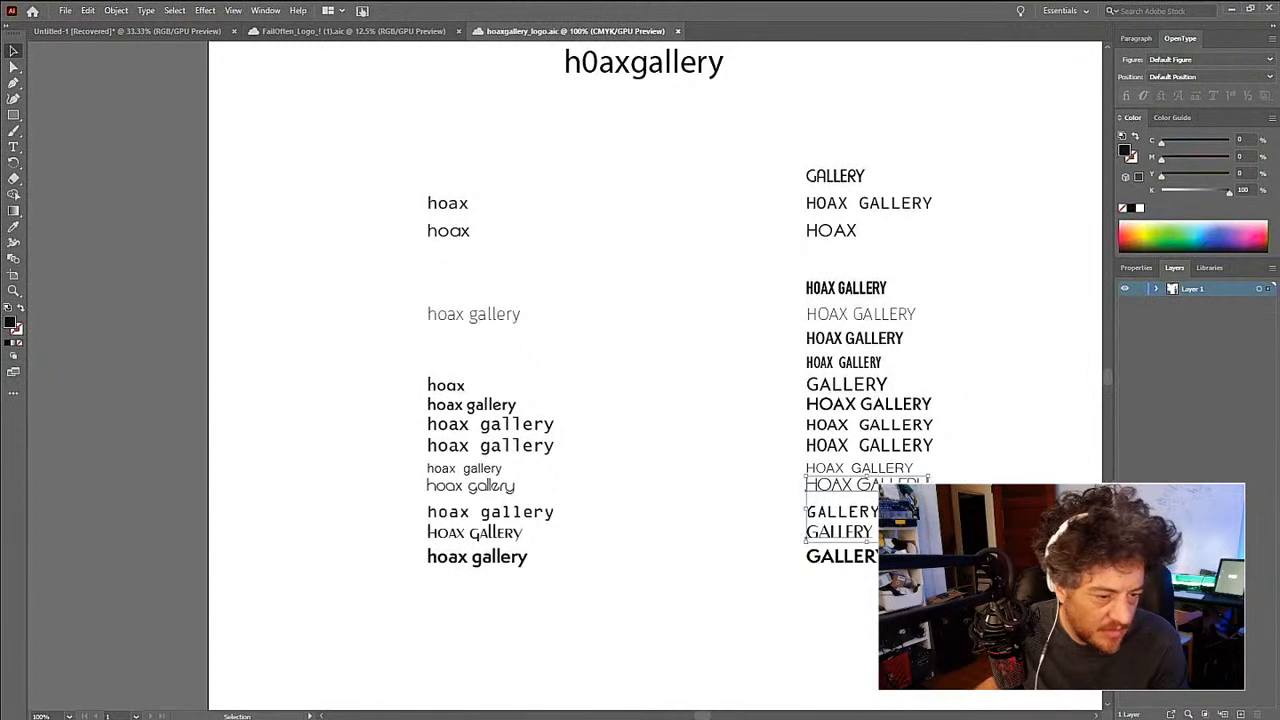
click(965, 466)
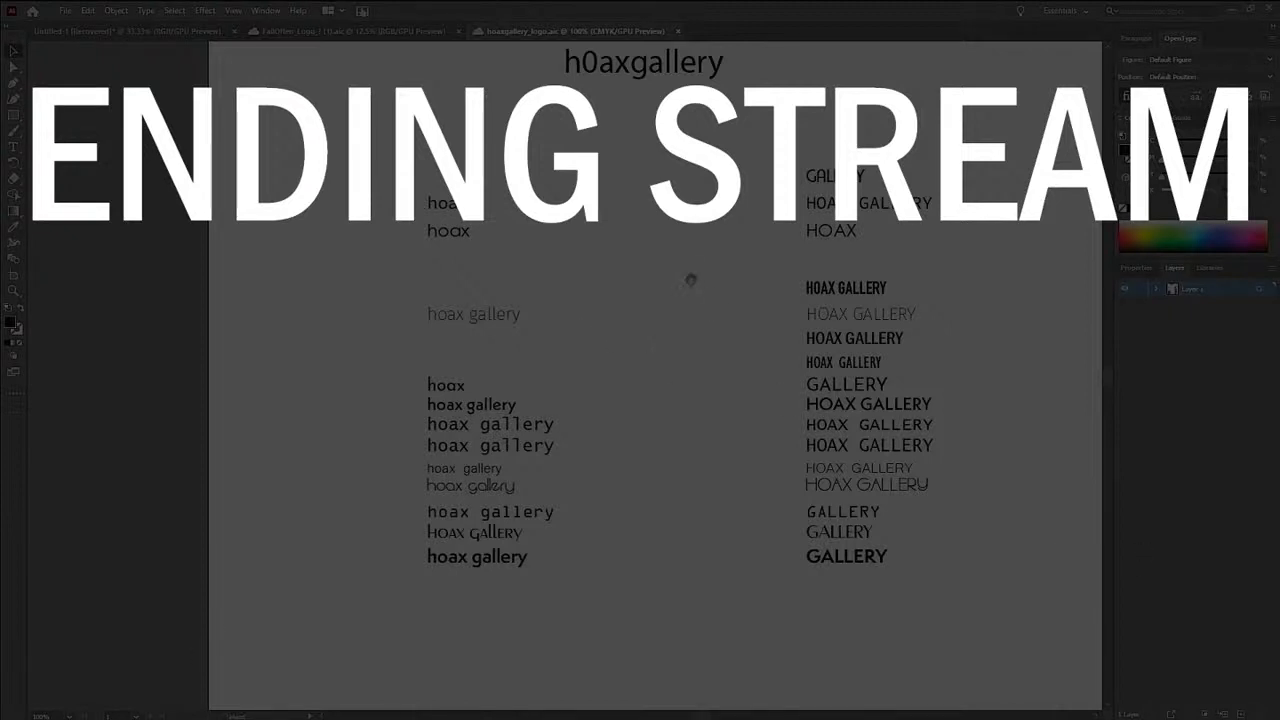
drag(690, 282, 658, 552)
drag(481, 230, 662, 374)
drag(806, 439, 553, 402)
drag(572, 346, 672, 376)
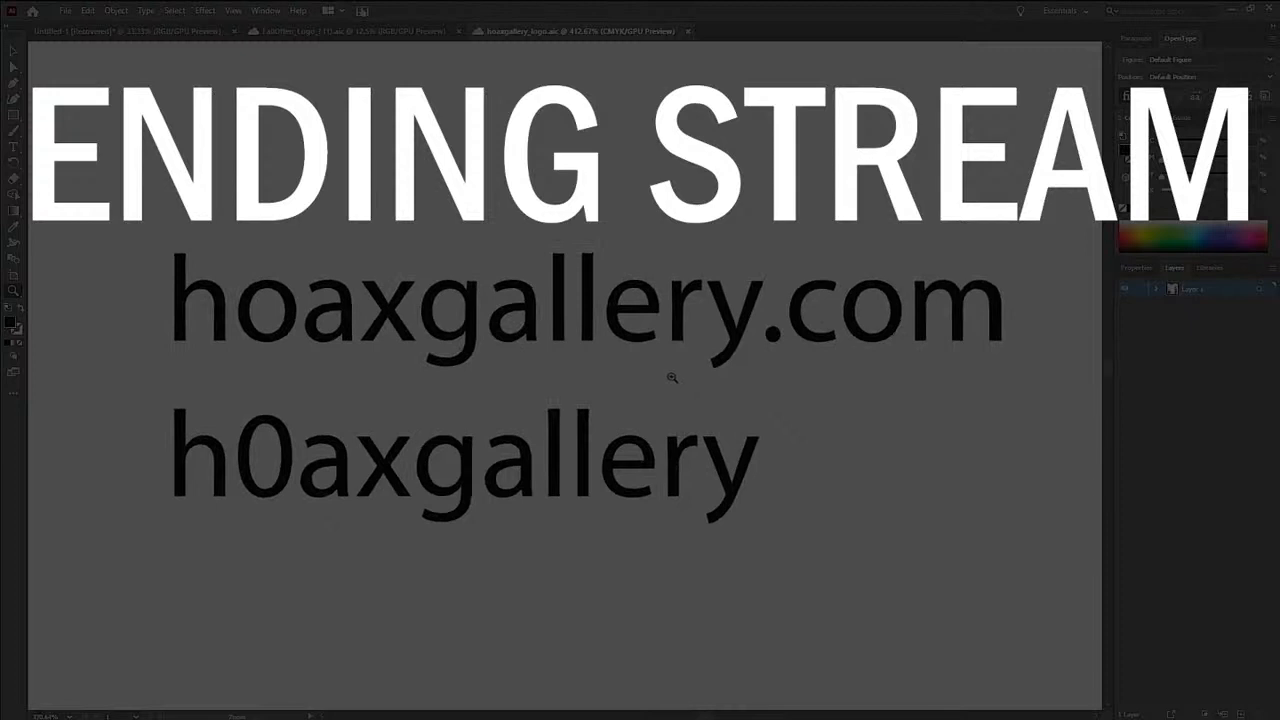